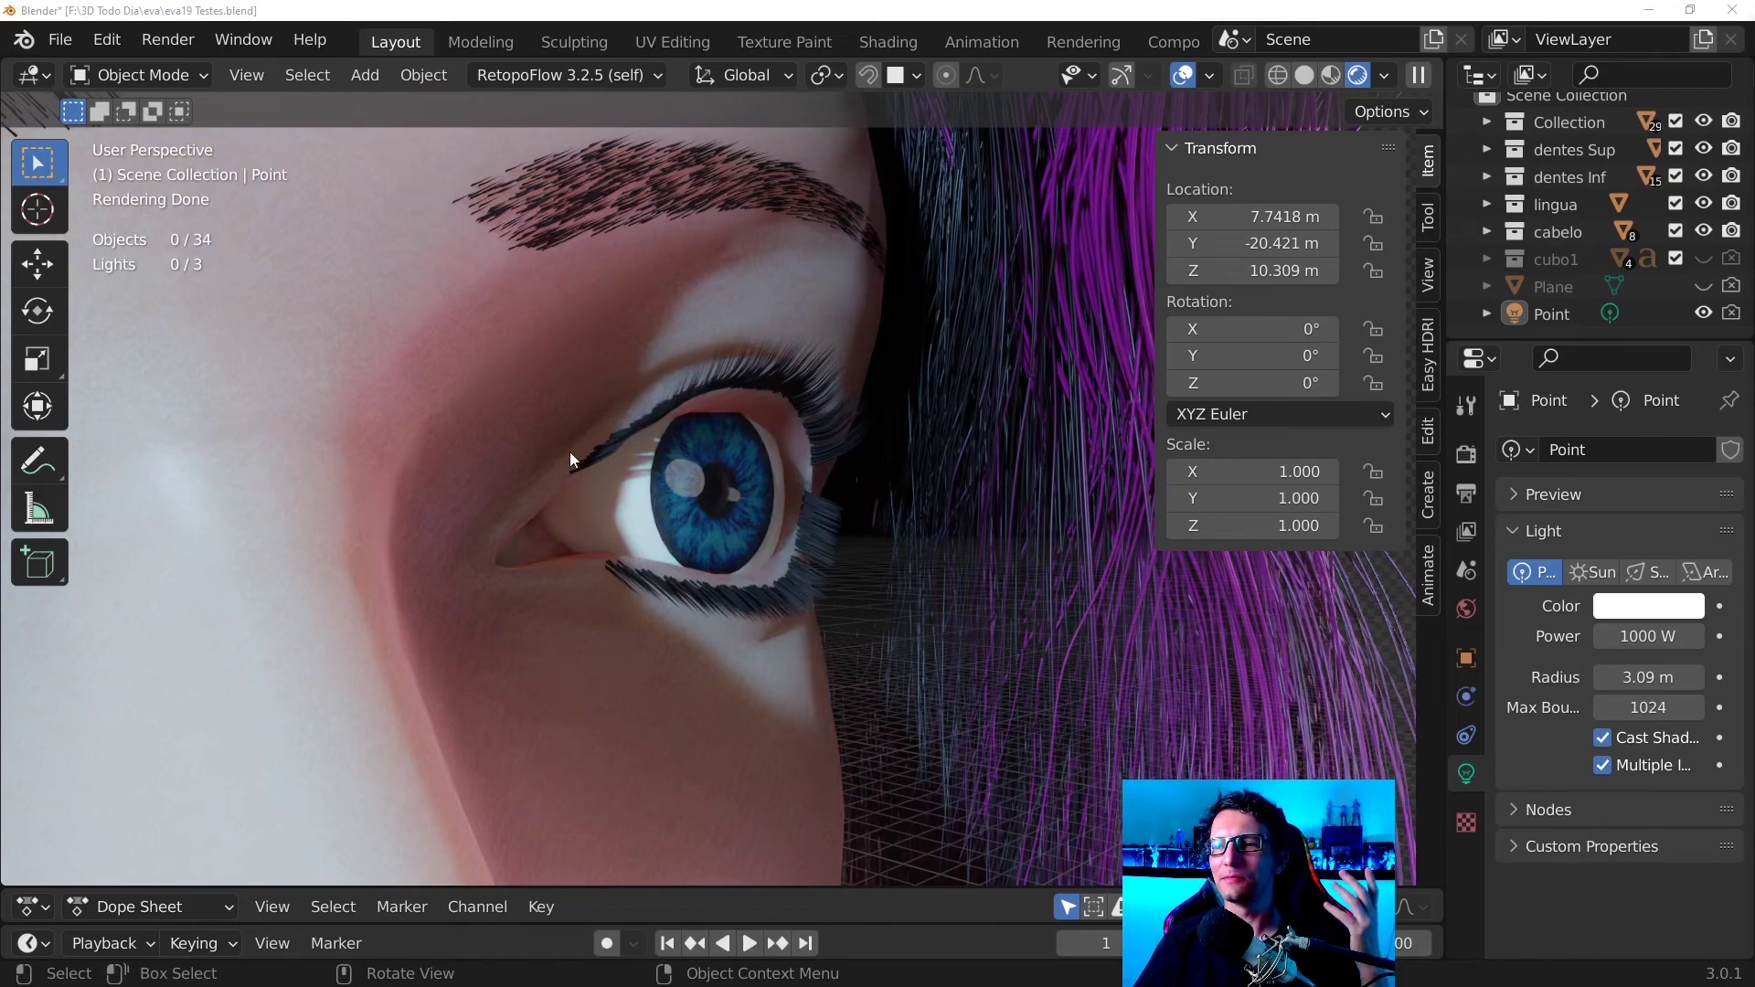
- Zoom out to the full figure, then back in on a frontal view of both eyes
scroll(640, 468, "down", 5)
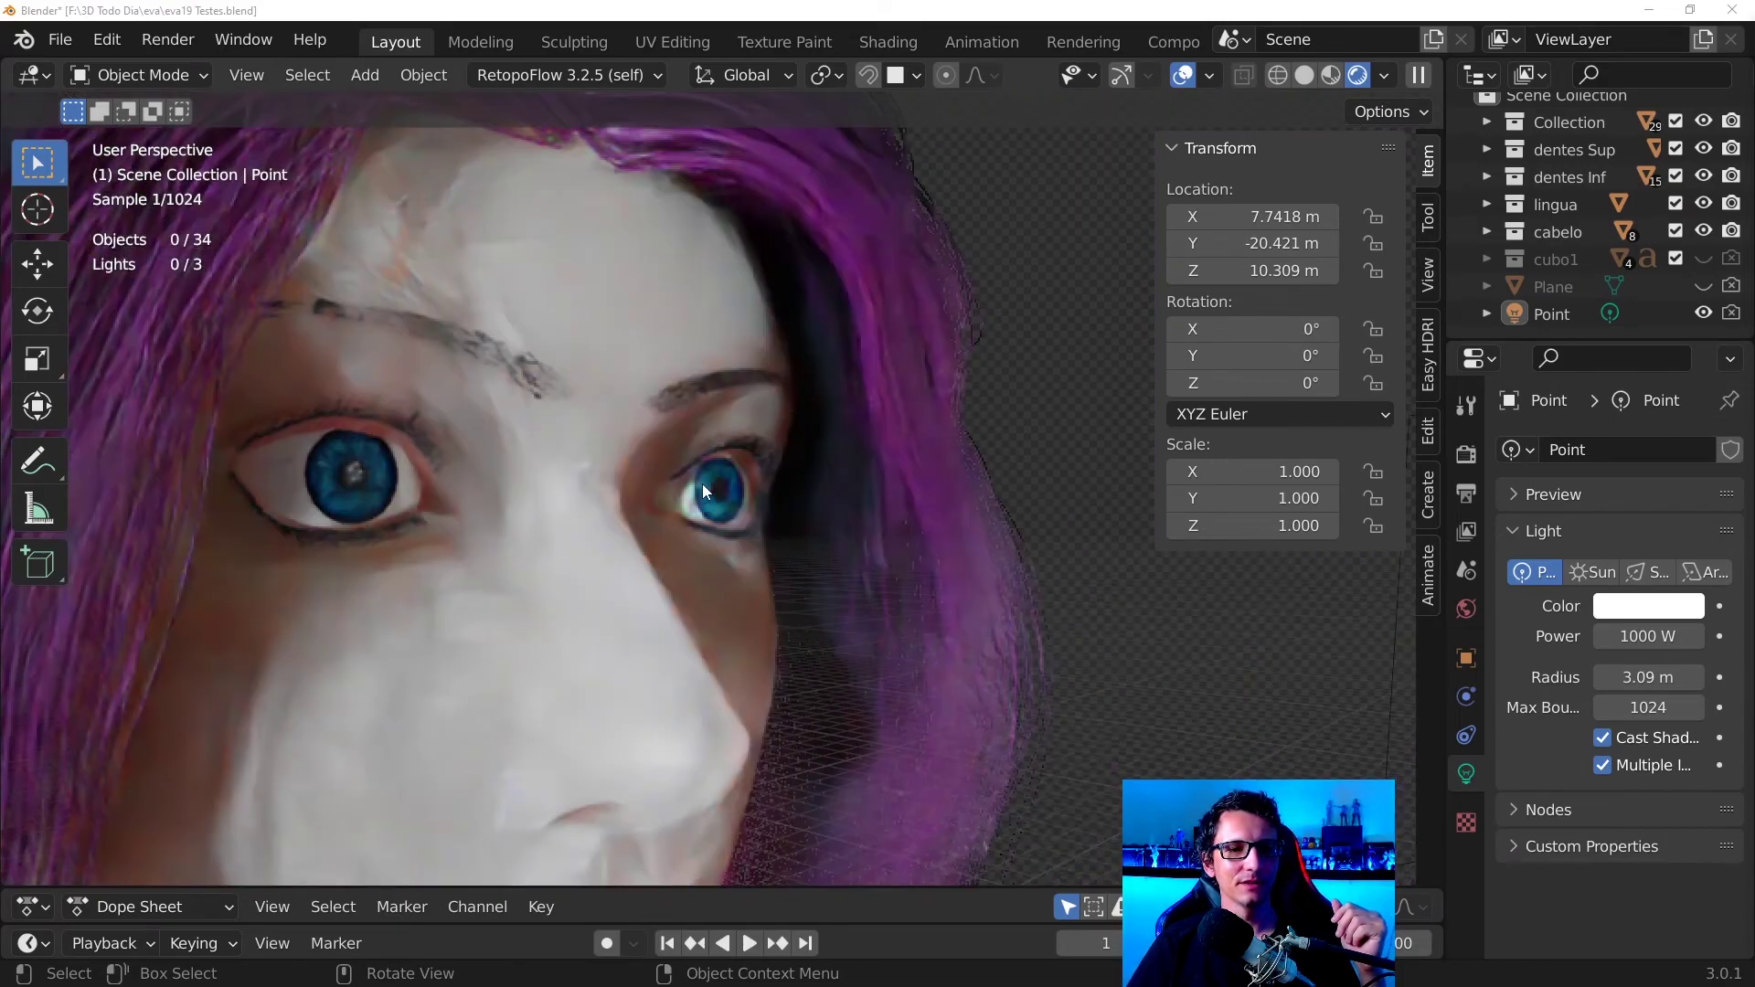
scroll(702, 484, "down", 3)
scroll(717, 508, "down", 2)
scroll(724, 526, "down", 3)
scroll(730, 558, "down", 2)
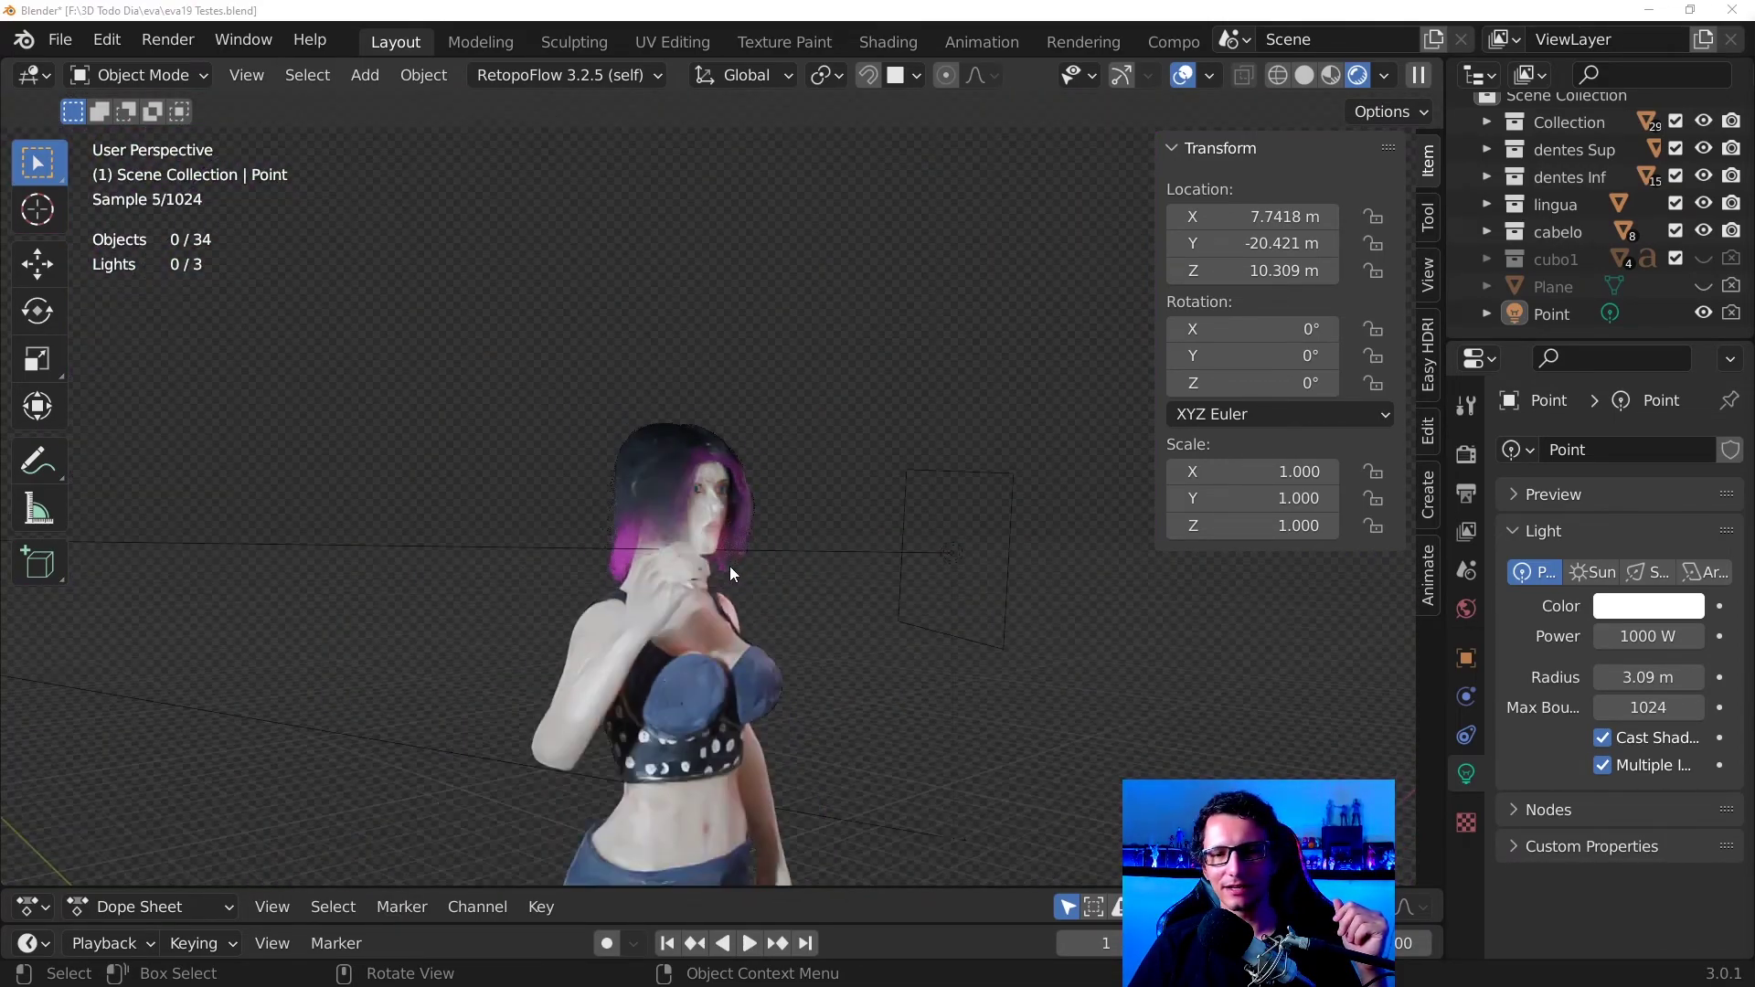
scroll(730, 566, "down", 2)
scroll(729, 582, "up", 2)
scroll(728, 576, "up", 3)
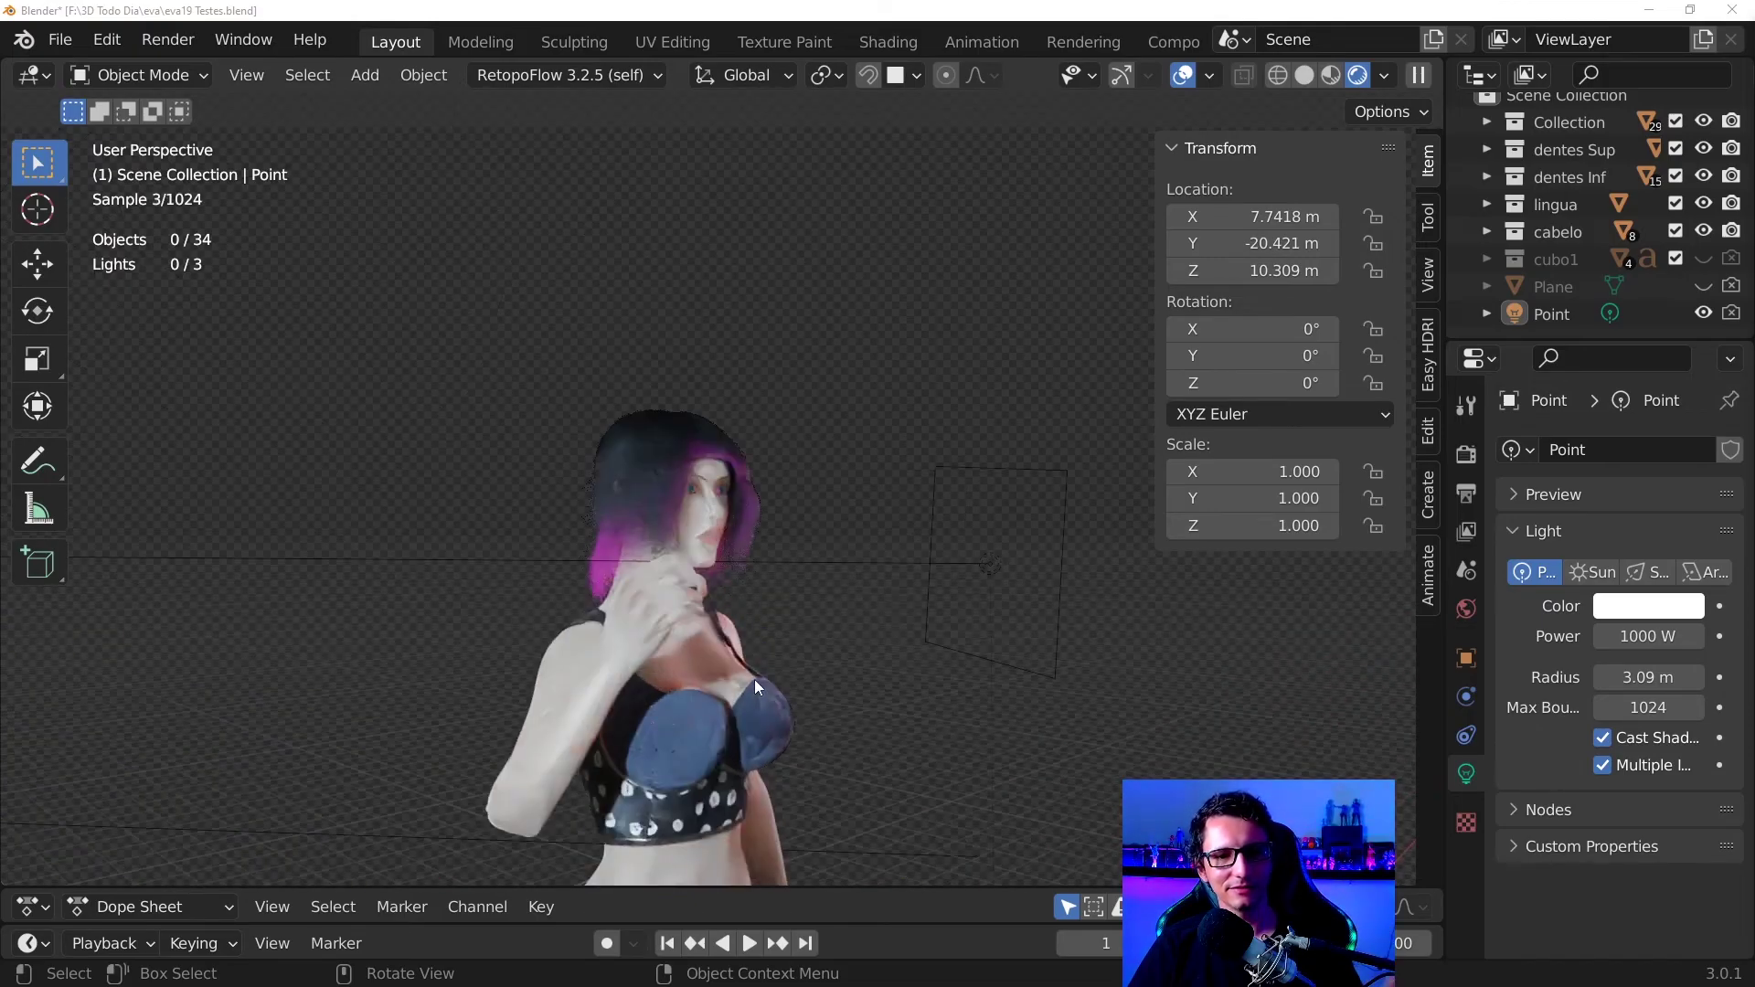
scroll(754, 678, "up", 3)
scroll(755, 654, "up", 3)
scroll(755, 654, "up", 1)
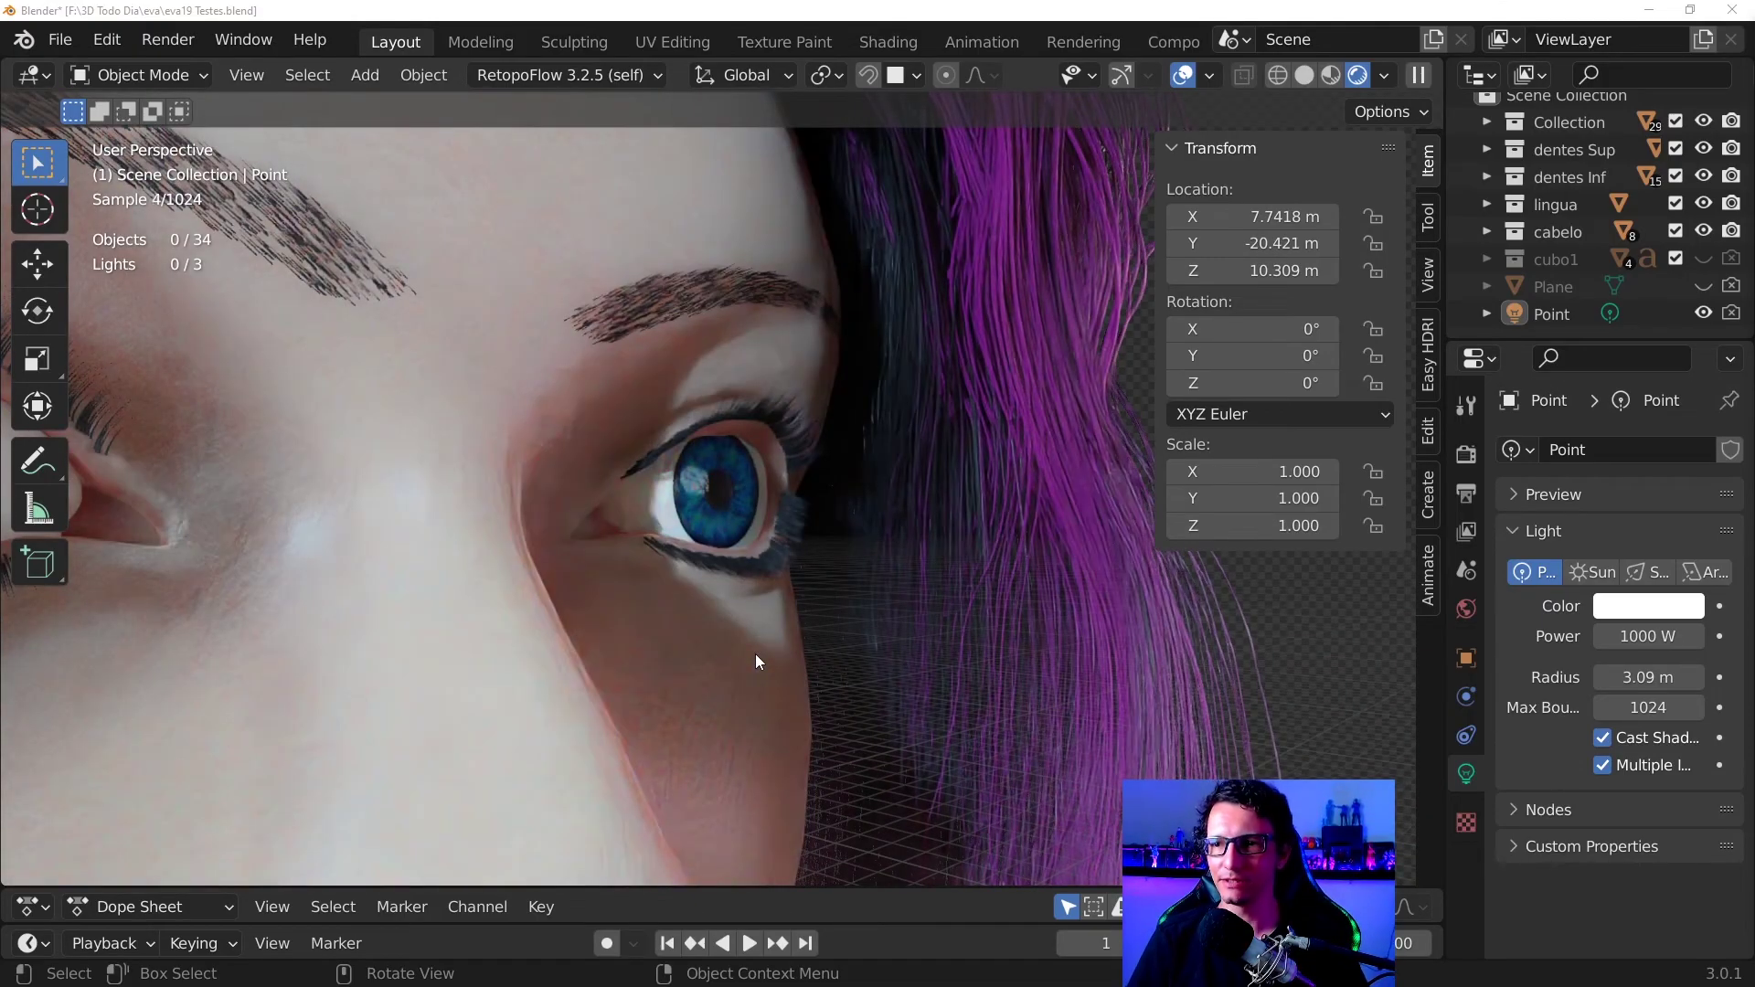
mouse_move(736, 611)
middle_mouse_down()
mouse_move(607, 592)
mouse_move(684, 601)
mouse_move(574, 621)
middle_mouse_up()
scroll(606, 622, "up", 3)
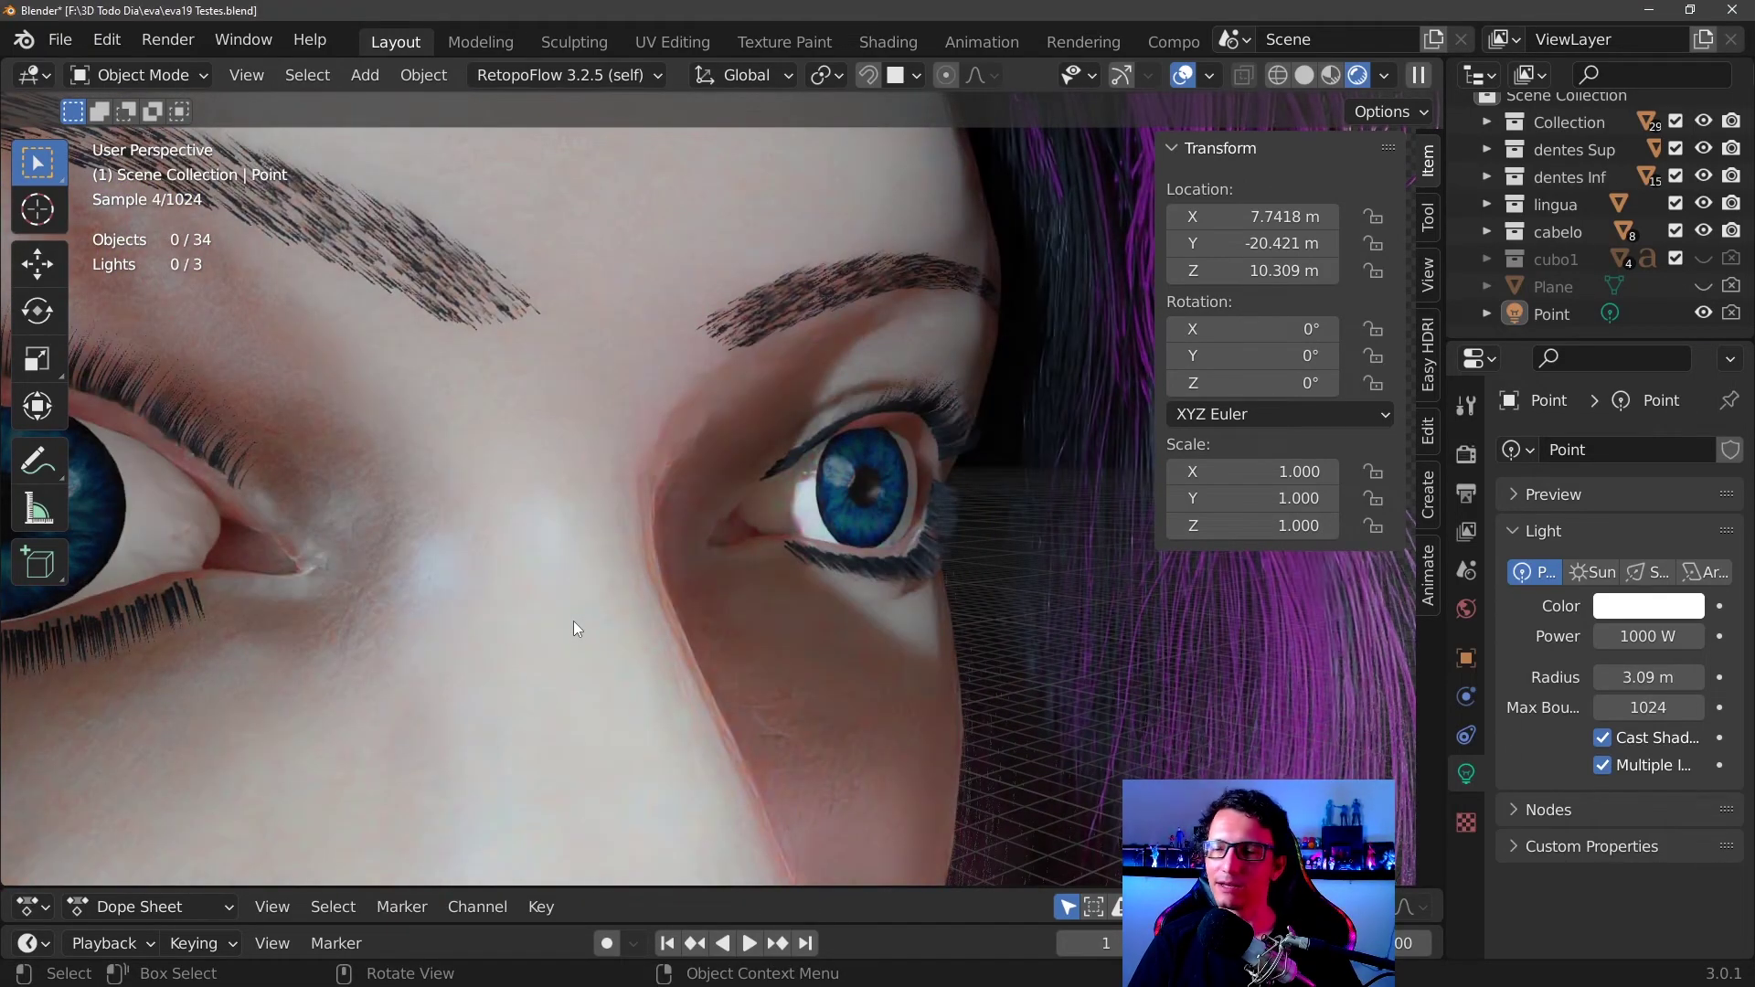
- Move the view down from the face to a close-up of the quilted blue top
scroll(573, 628, "down", 4)
scroll(602, 683, "down", 1)
scroll(601, 684, "down", 4)
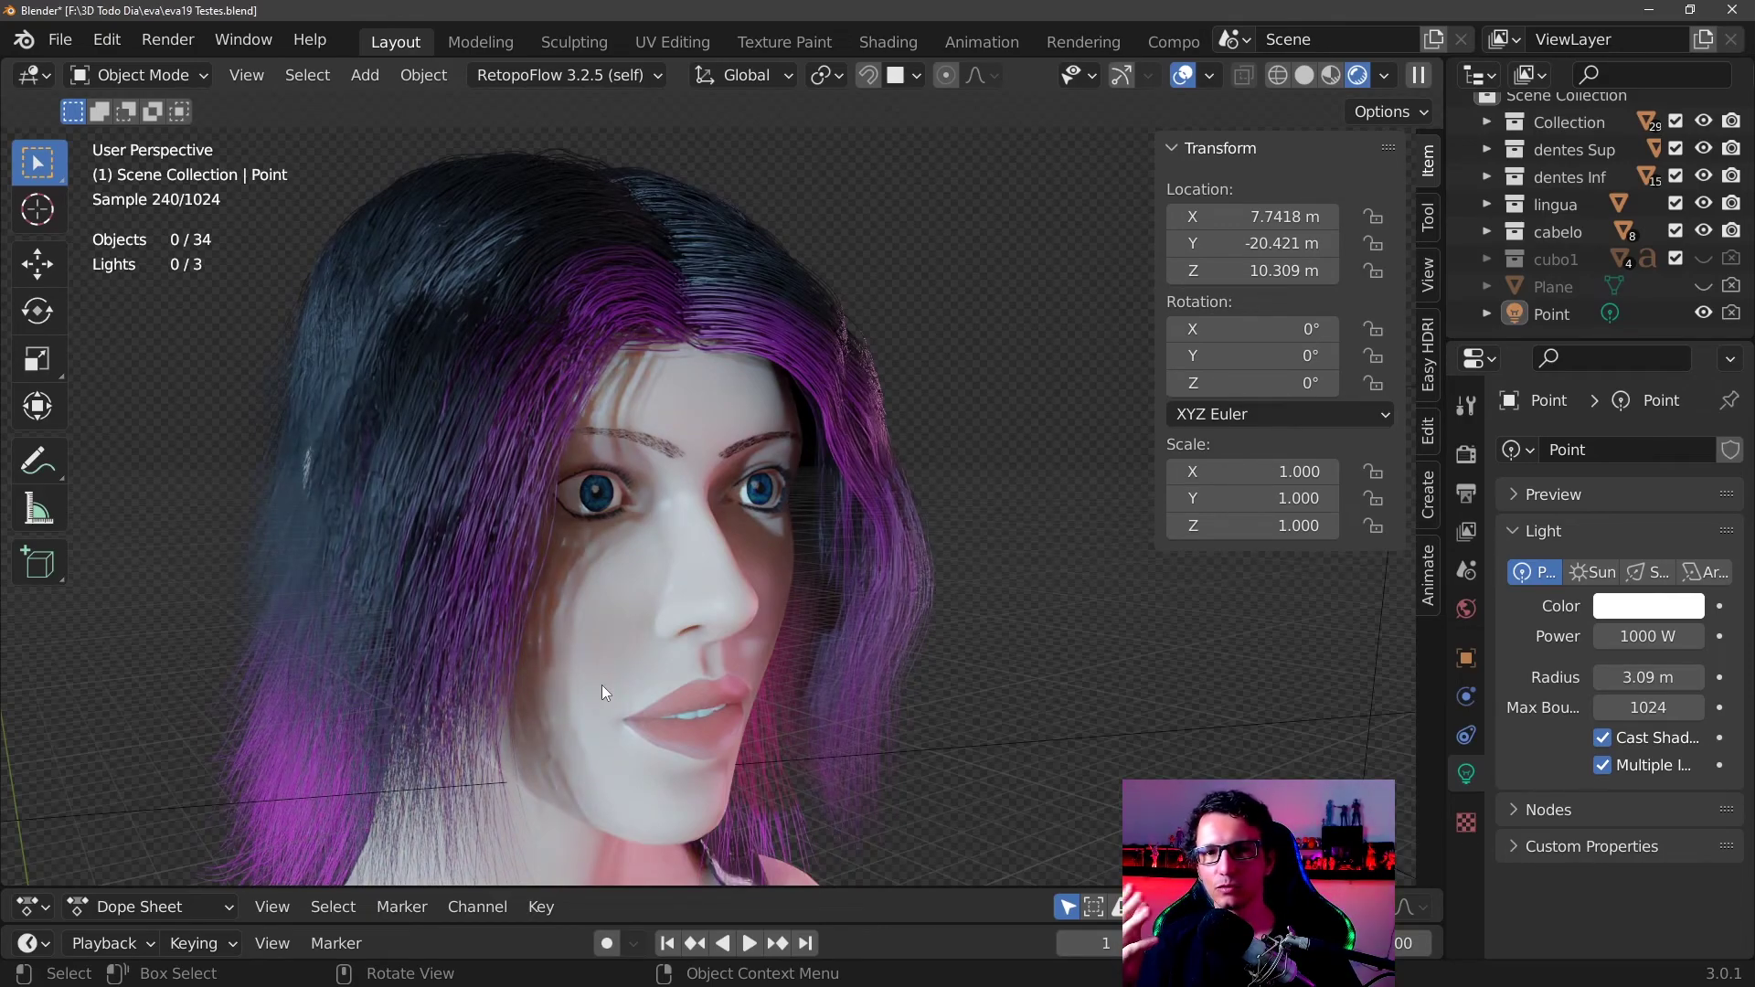
scroll(601, 684, "down", 3)
scroll(704, 689, "down", 2)
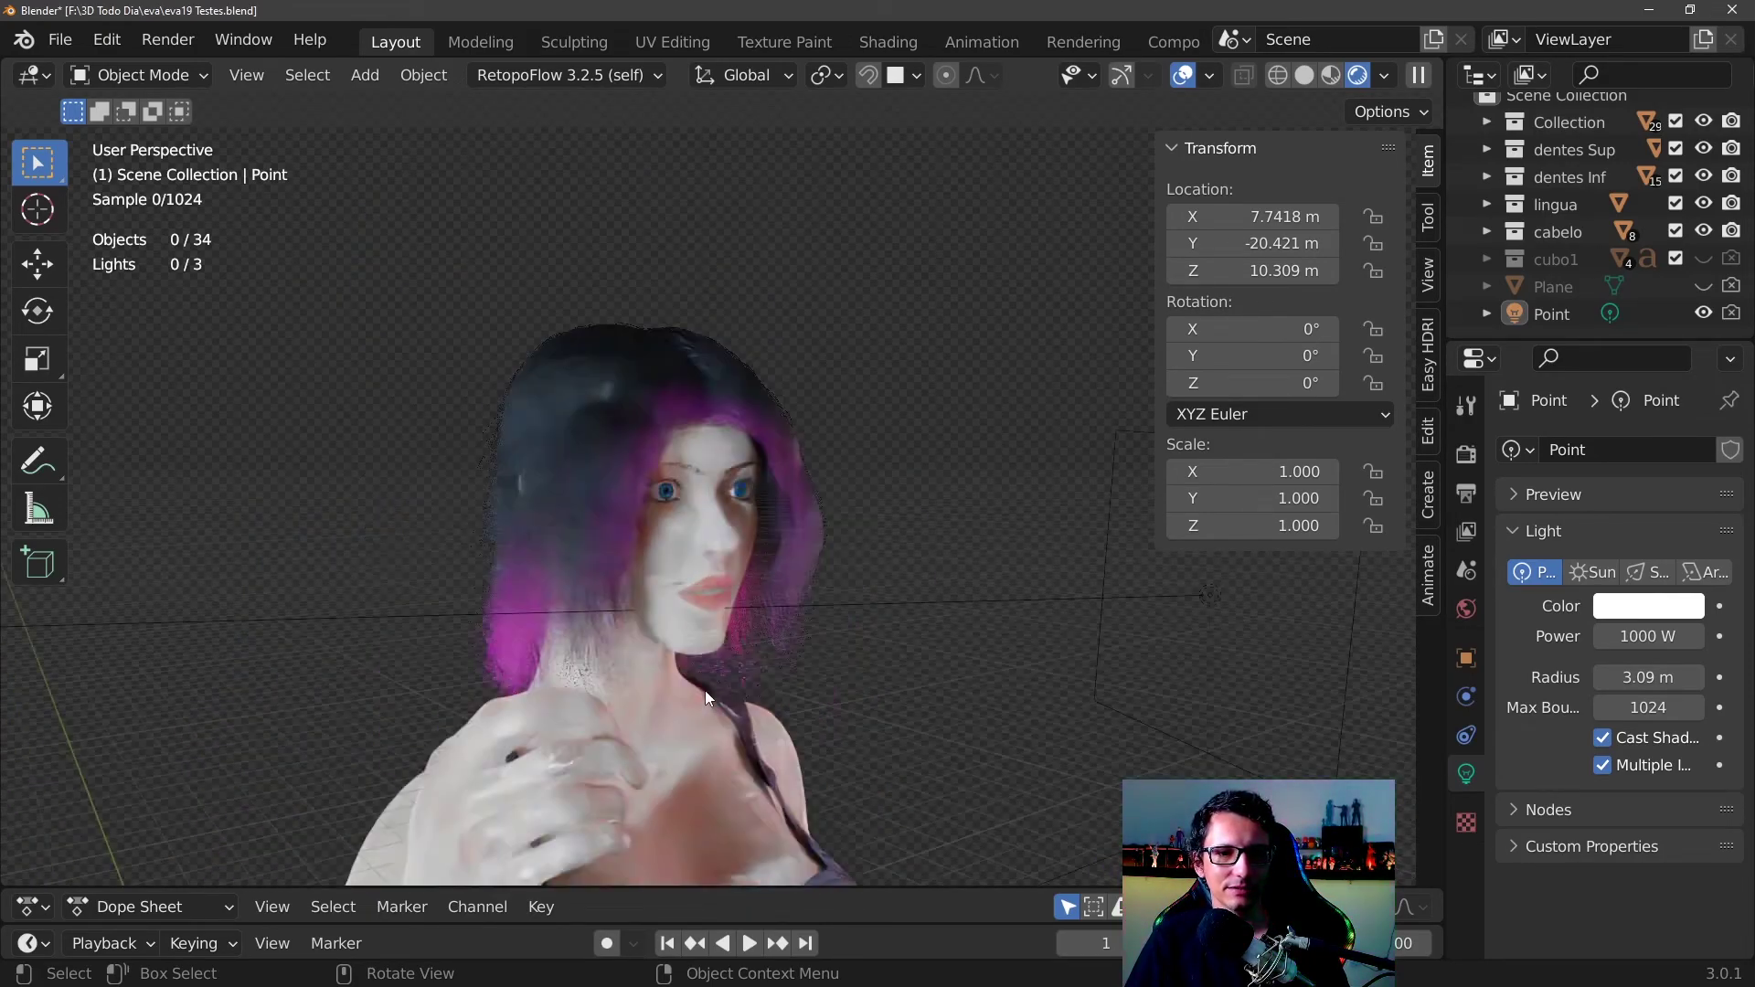
scroll(705, 692, "down", 2)
scroll(706, 709, "up", 3)
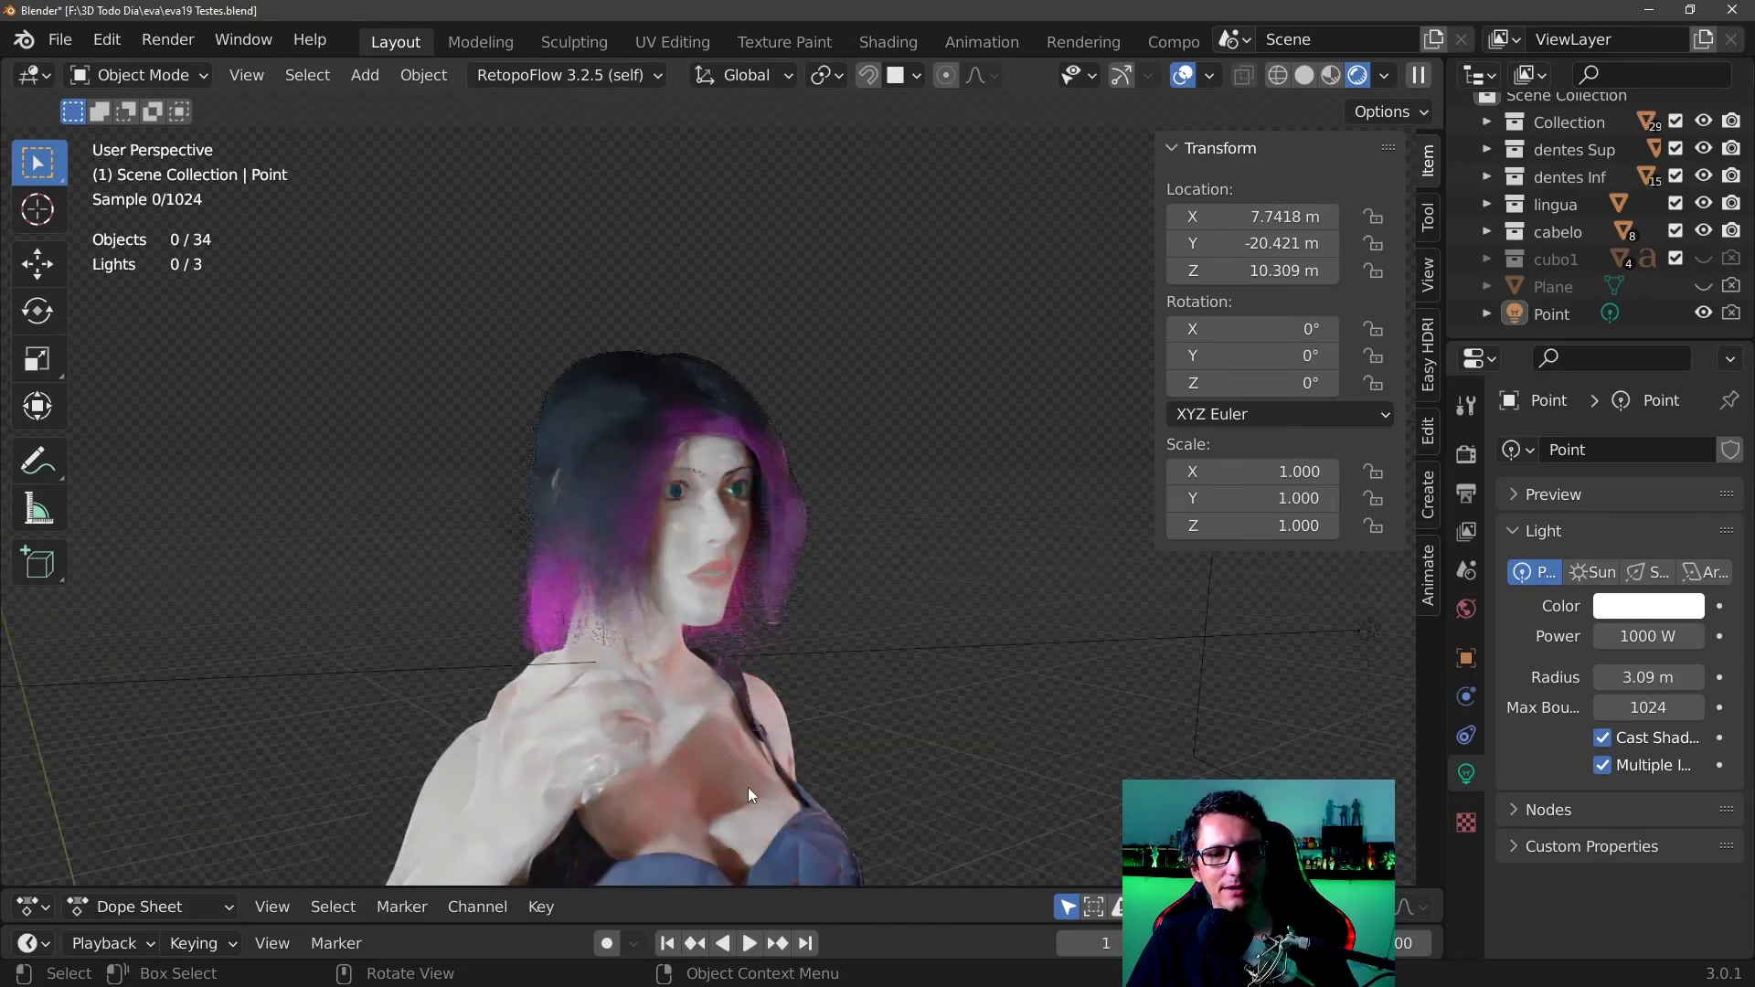
scroll(747, 787, "up", 2)
mouse_move(901, 676)
middle_mouse_down("shift")
mouse_move(898, 528)
mouse_move(951, 503)
middle_mouse_up("shift")
scroll(905, 733, "up", 3)
scroll(917, 469, "up", 2)
scroll(919, 563, "up", 2)
- Pan and zoom in closely on the skull-print band's fabric texture
scroll(965, 532, "up", 2)
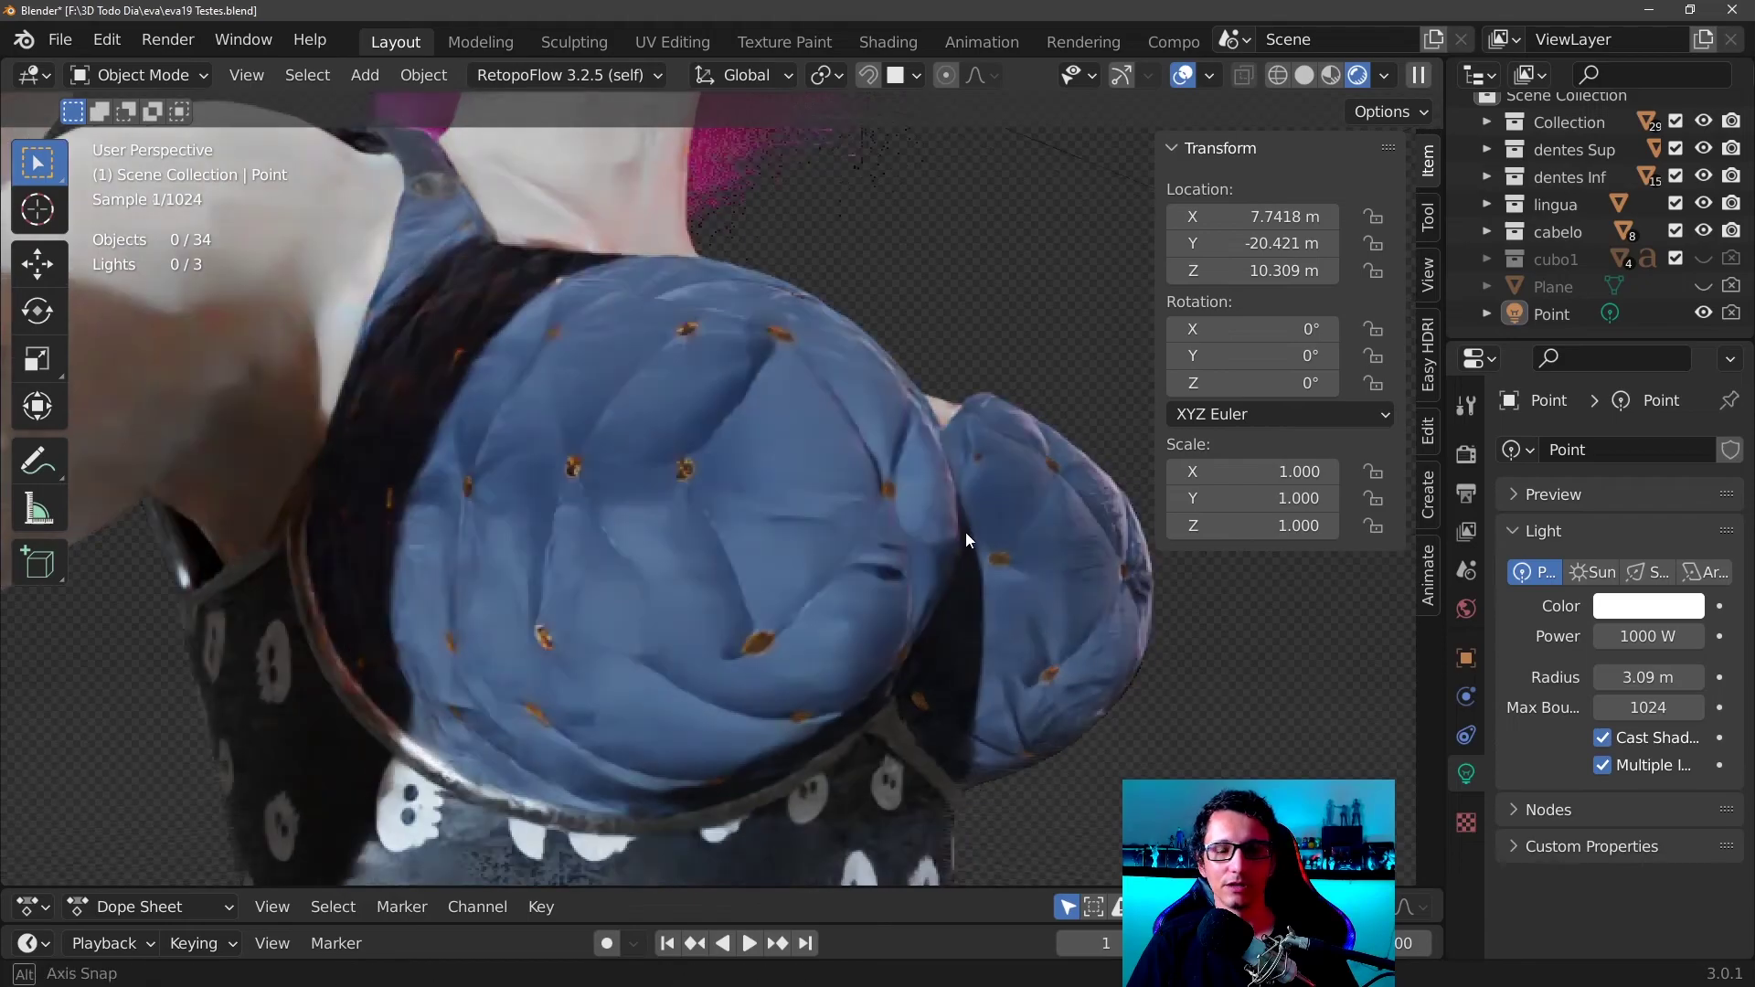
scroll(957, 552, "up", 2)
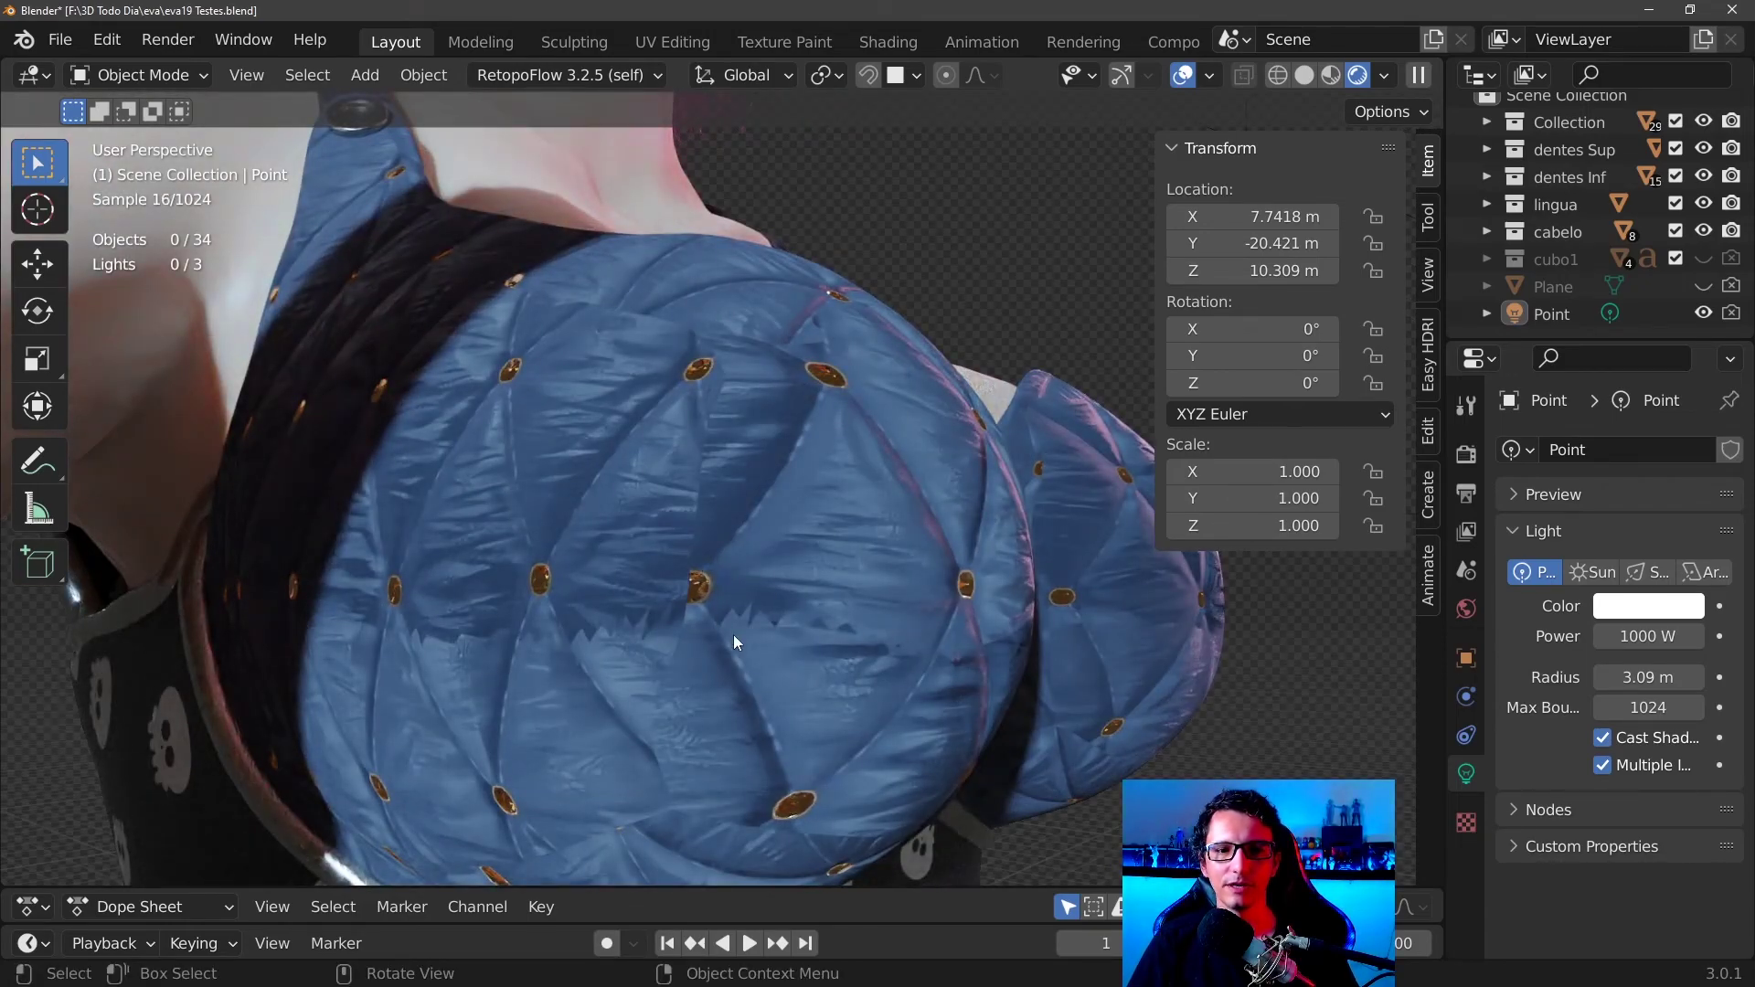
scroll(733, 634, "down", 3)
middle_click_drag(753, 525, 677, 447, "shift")
scroll(676, 447, "up", 2)
scroll(748, 666, "up", 2)
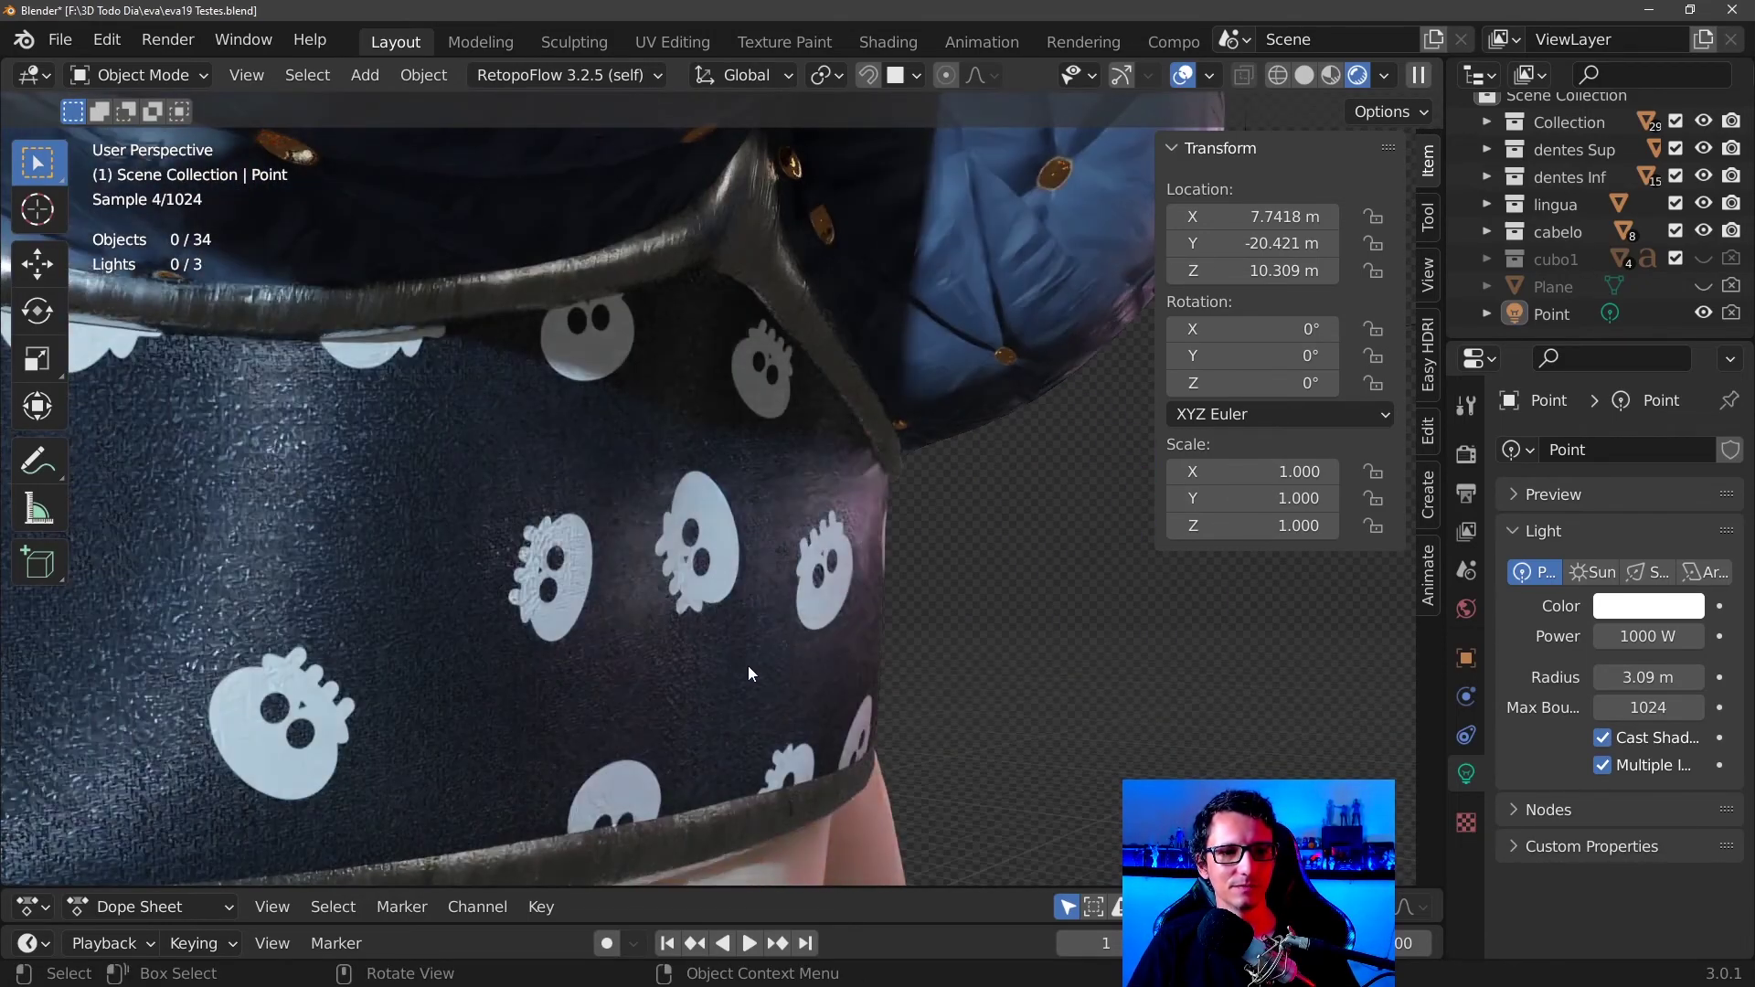
scroll(770, 715, "up", 3)
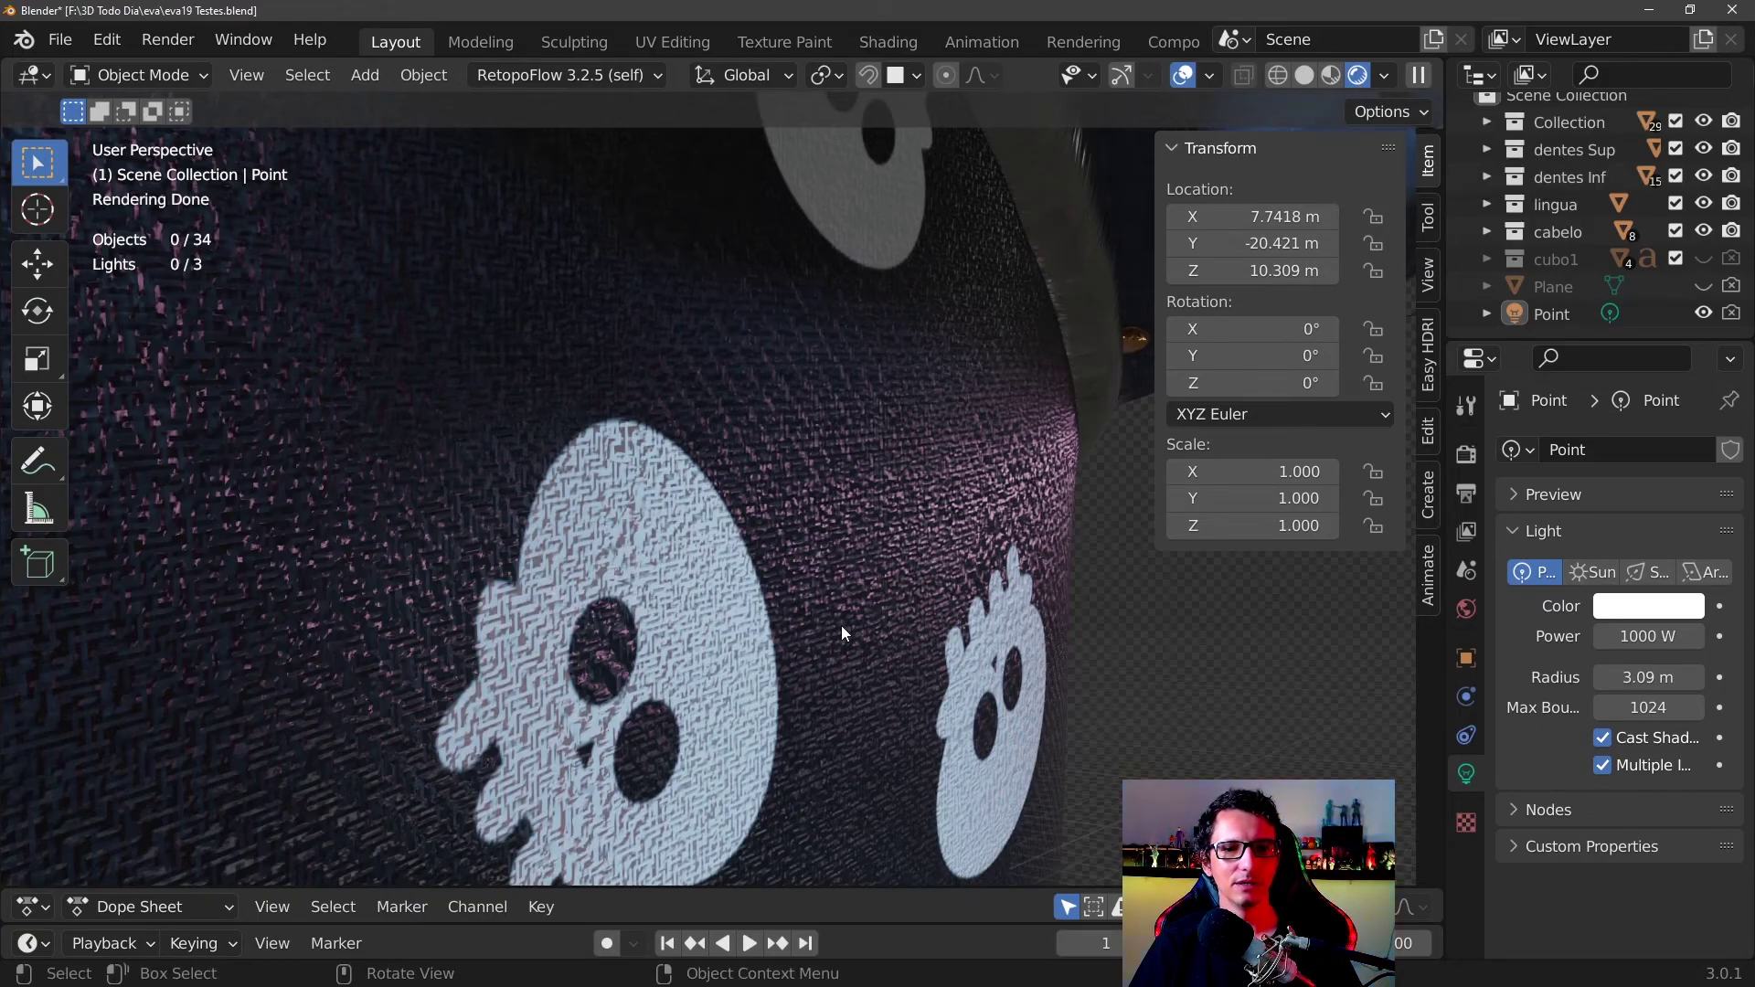
scroll(841, 625, "down", 3)
middle_click_drag(797, 686, 802, 284, "ctrl")
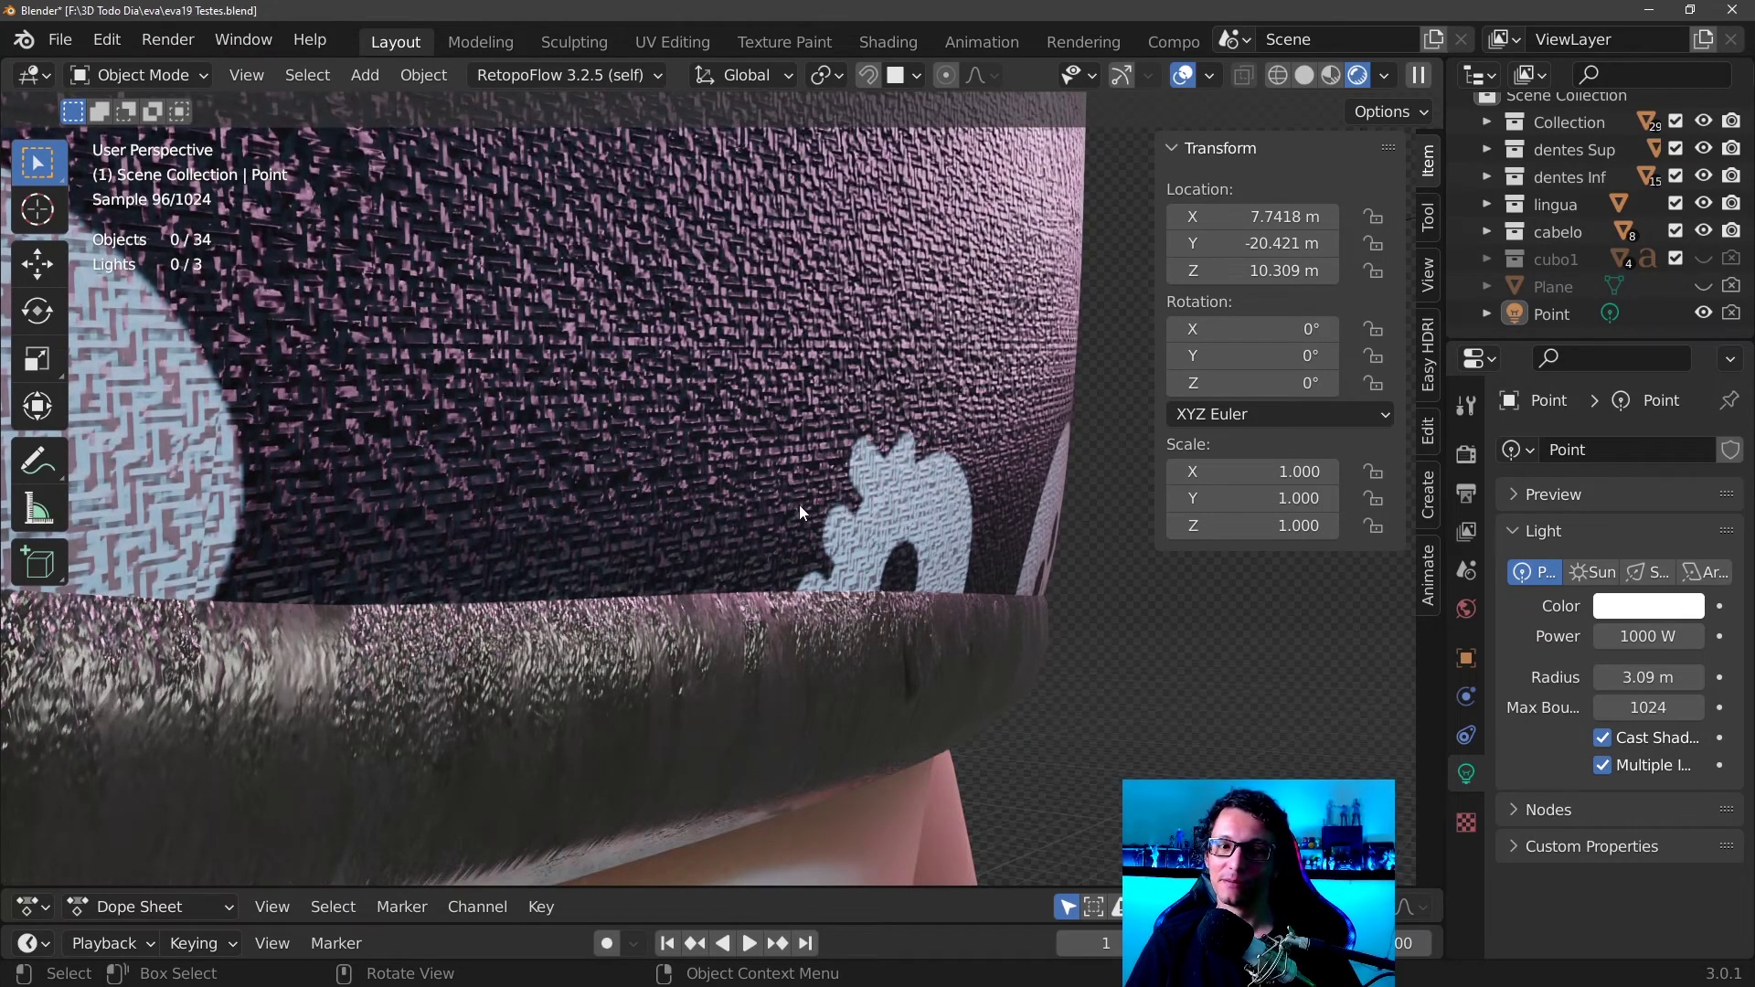
- Zoom out to the full body, showing denim shorts, red stockings and black boots
scroll(781, 568, "down", 2)
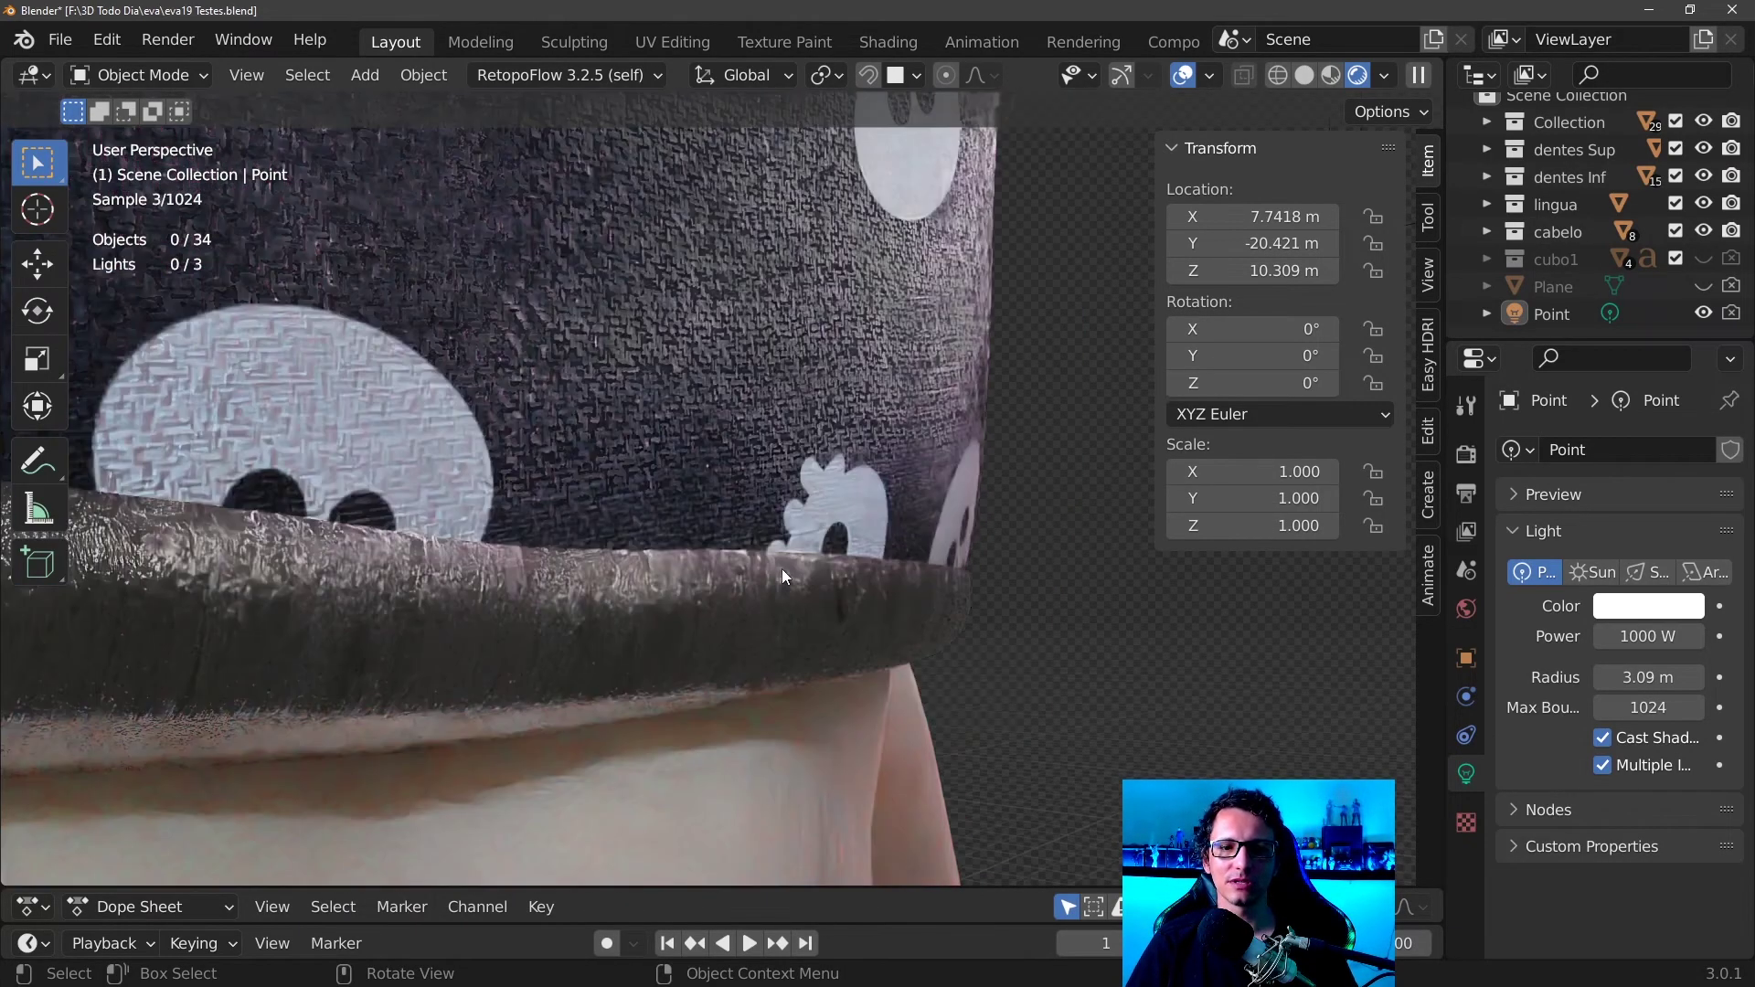
scroll(782, 569, "down", 1)
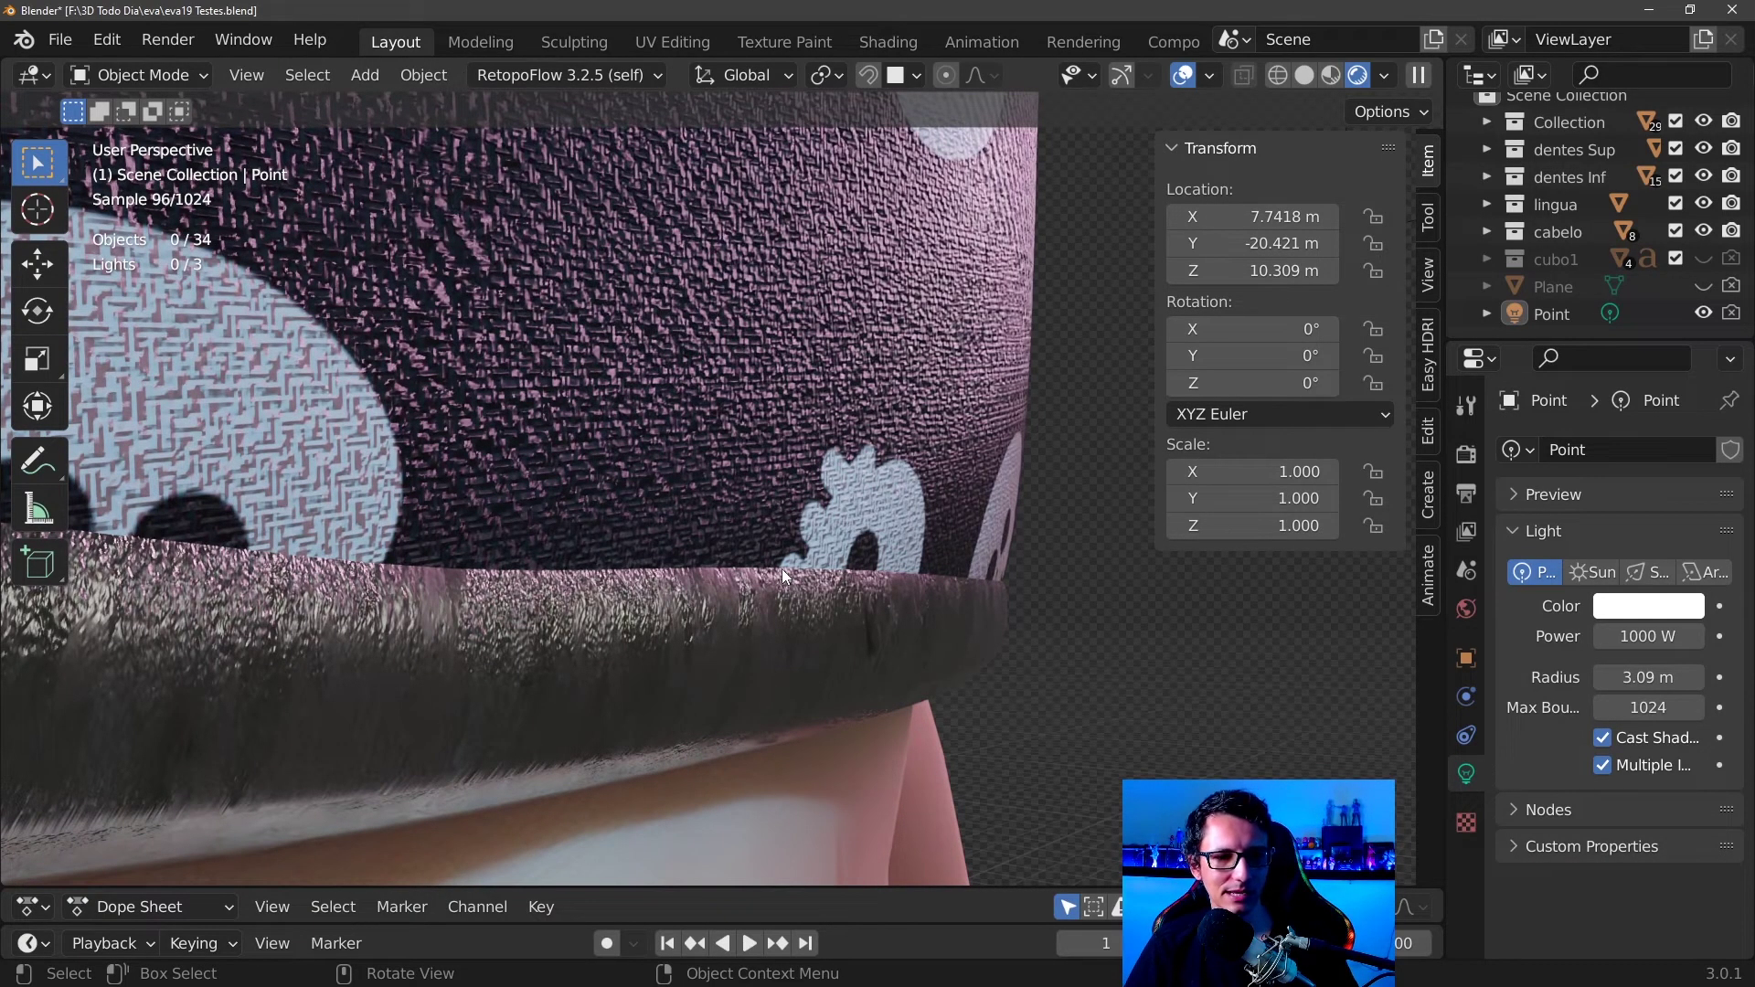
scroll(782, 568, "down", 3)
scroll(793, 620, "up", 2)
scroll(794, 622, "down", 1)
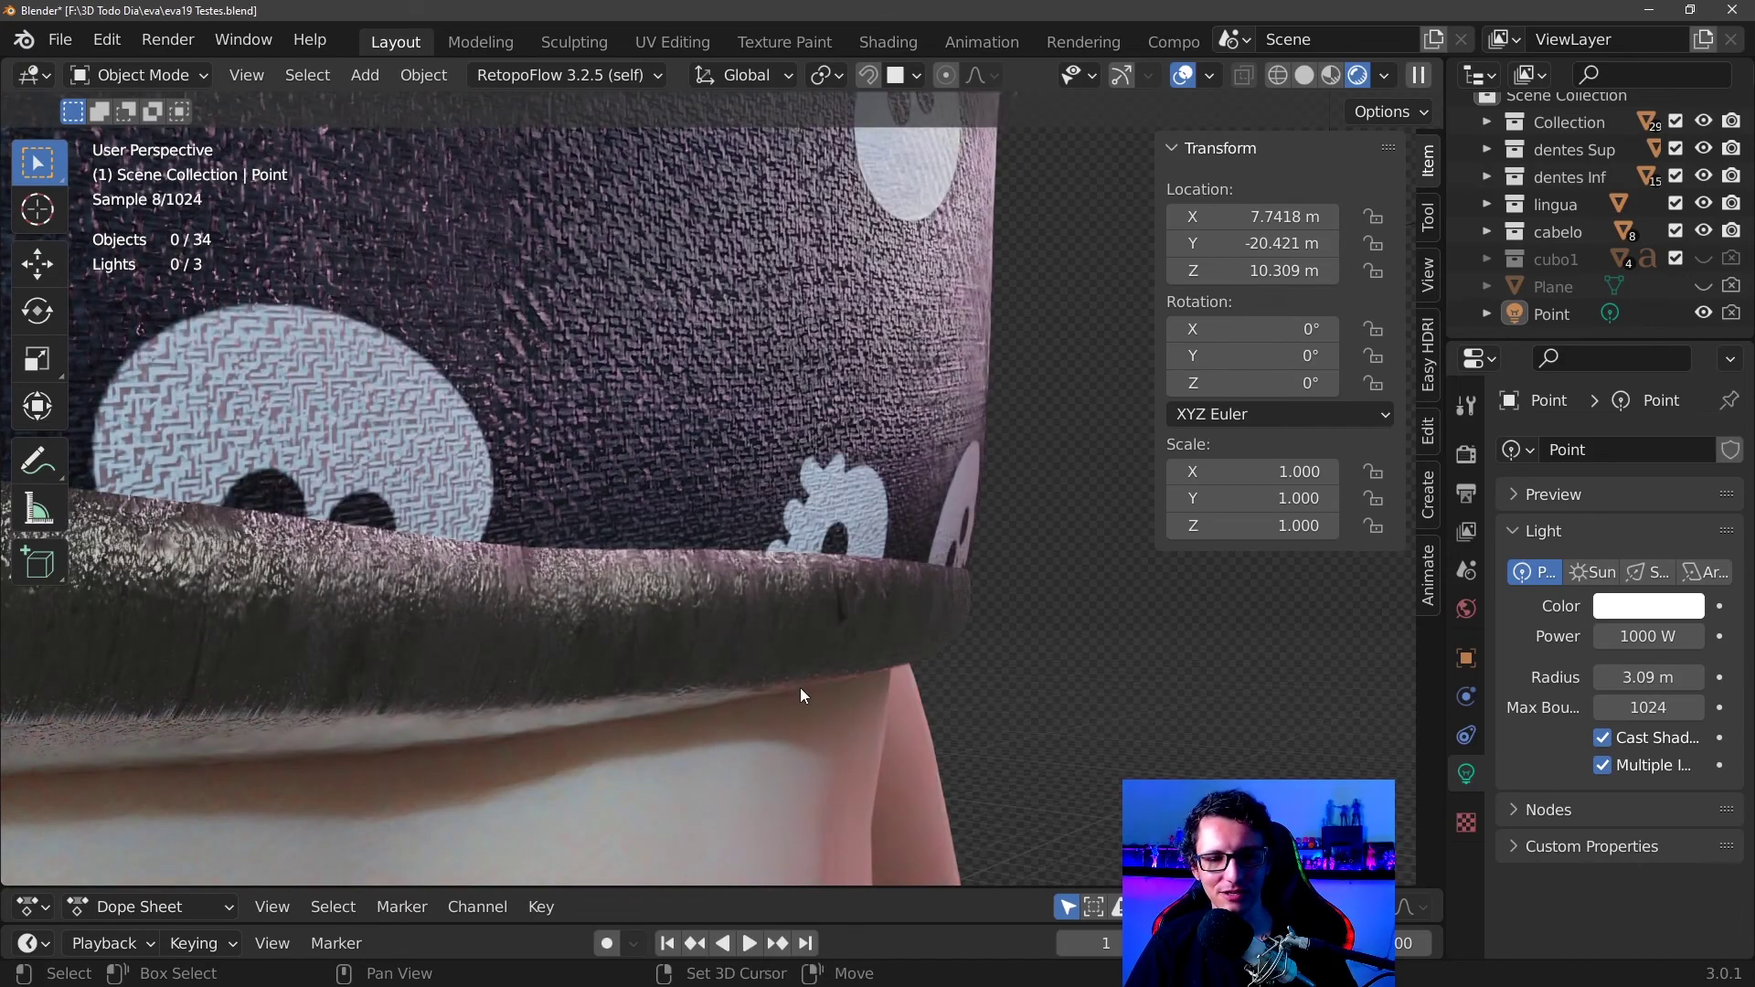
scroll(801, 690, "down", 2)
scroll(821, 585, "down", 3)
scroll(828, 688, "down", 2)
- Orbit and zoom onto the thigh and ribbed red stocking tops from the side
scroll(822, 725, "down", 2)
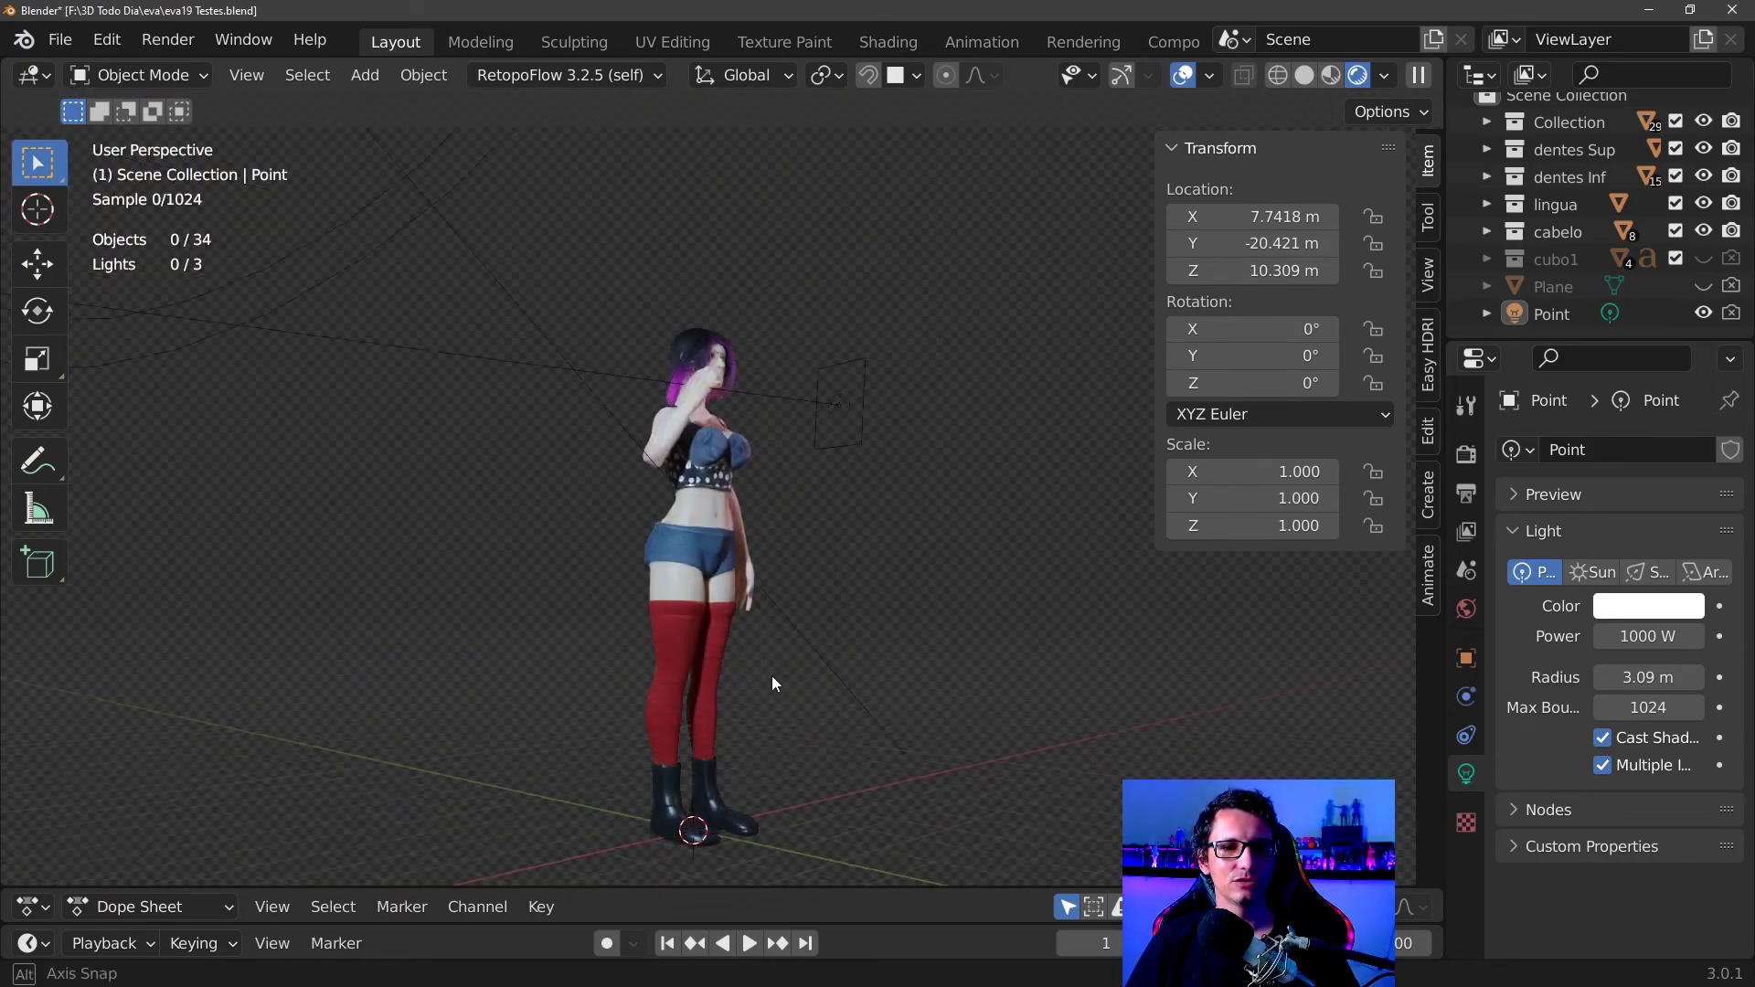
middle_click_drag(772, 676, 700, 544)
scroll(700, 545, "up", 2)
mouse_move(746, 620)
middle_mouse_down()
mouse_move(521, 615)
mouse_move(788, 607)
mouse_move(858, 654)
middle_mouse_up()
scroll(825, 526, "up", 3)
scroll(824, 526, "up", 4)
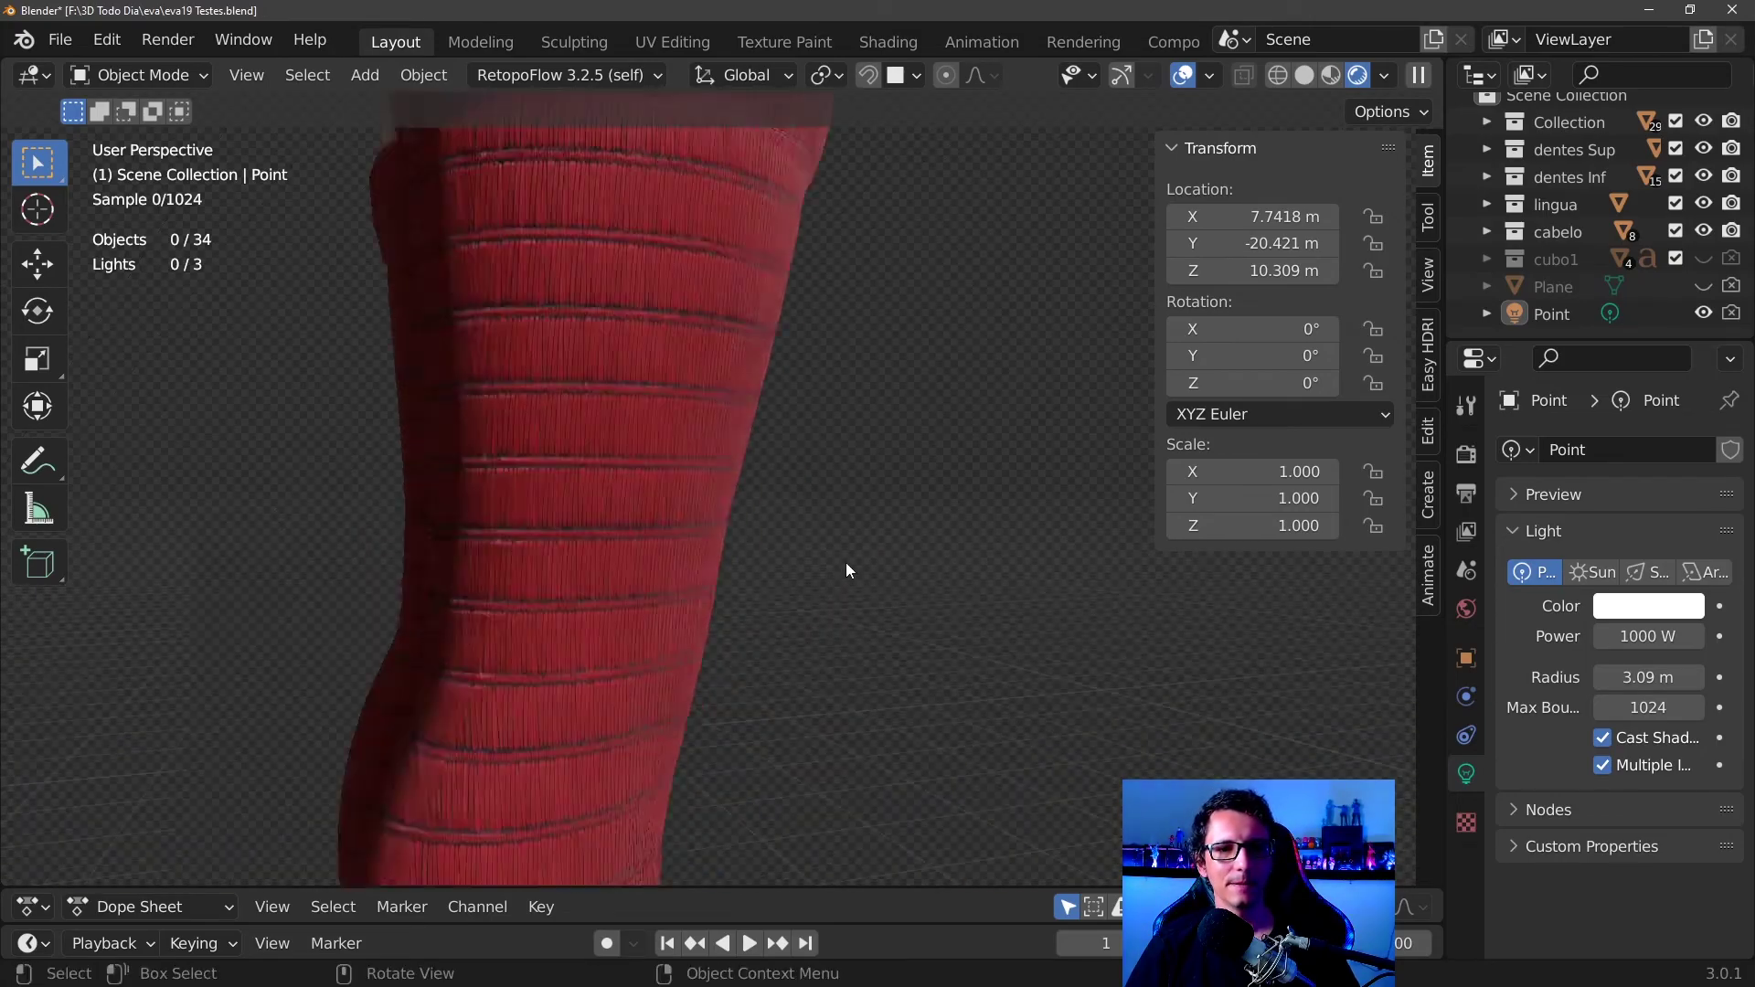
mouse_move(846, 562)
middle_mouse_down()
mouse_move(704, 552)
mouse_move(834, 730)
mouse_move(825, 599)
mouse_move(557, 591)
mouse_move(715, 632)
mouse_move(645, 468)
mouse_move(688, 654)
mouse_move(777, 722)
middle_mouse_up()
scroll(716, 616, "up", 2)
scroll(558, 591, "down", 3)
scroll(688, 654, "down", 2)
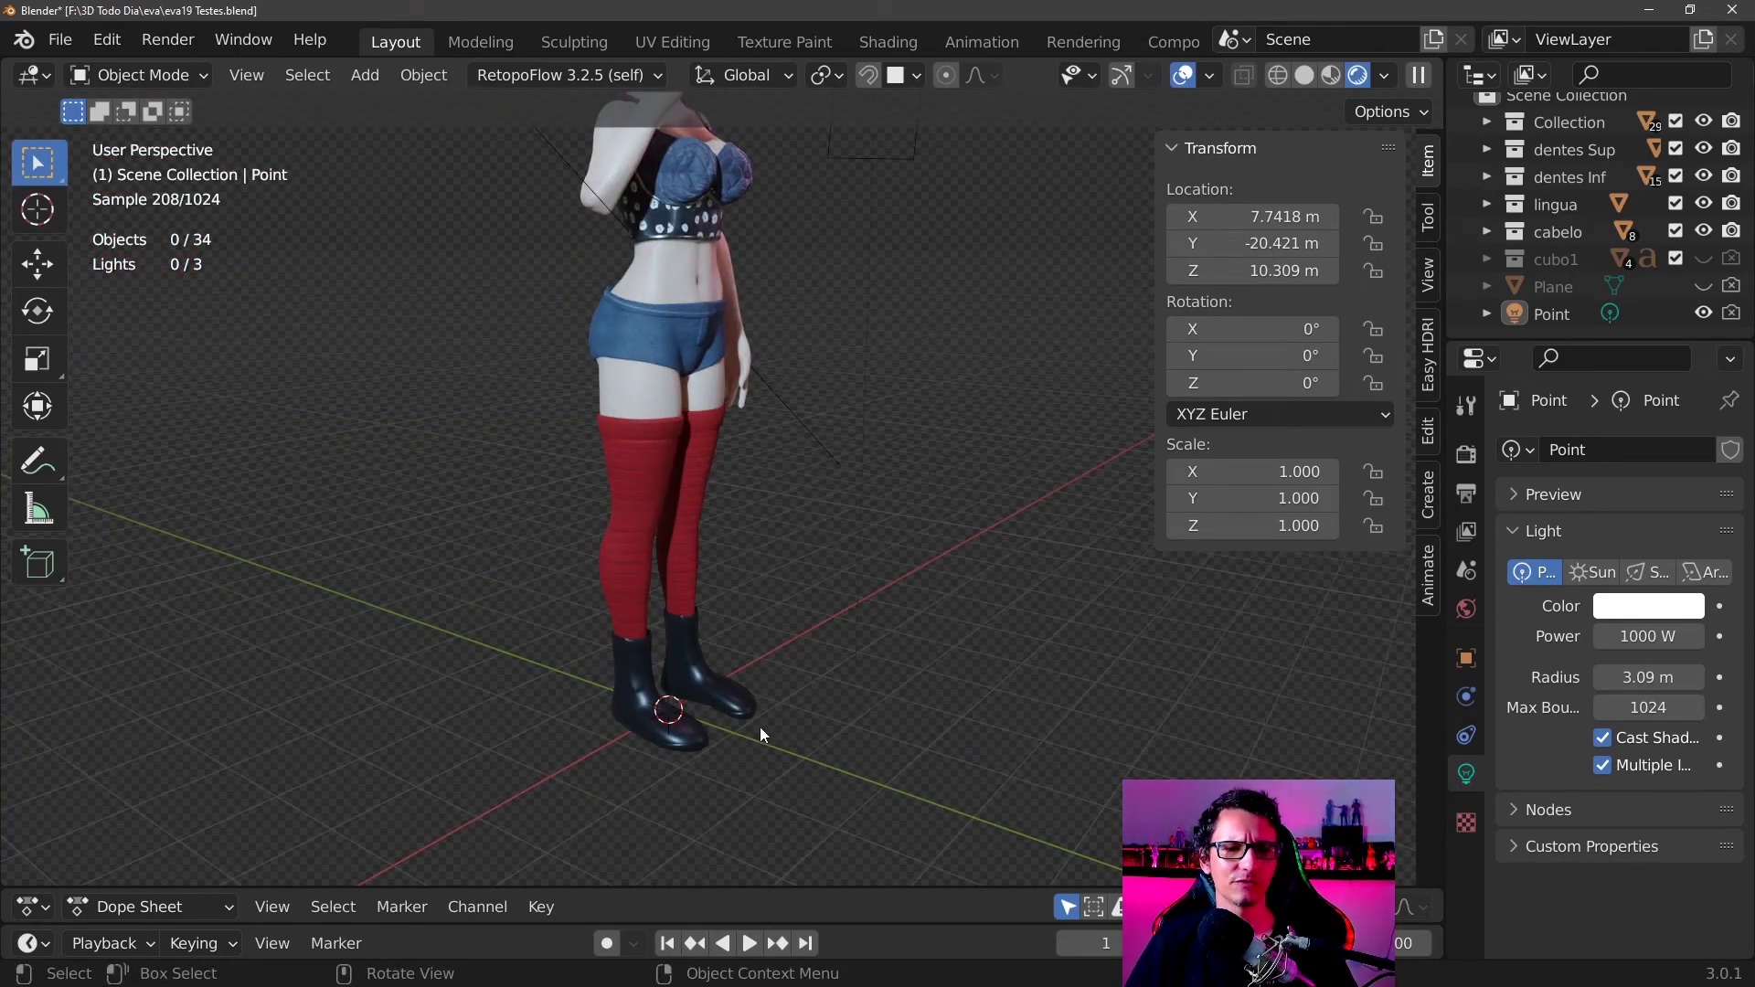
scroll(759, 727, "up", 2)
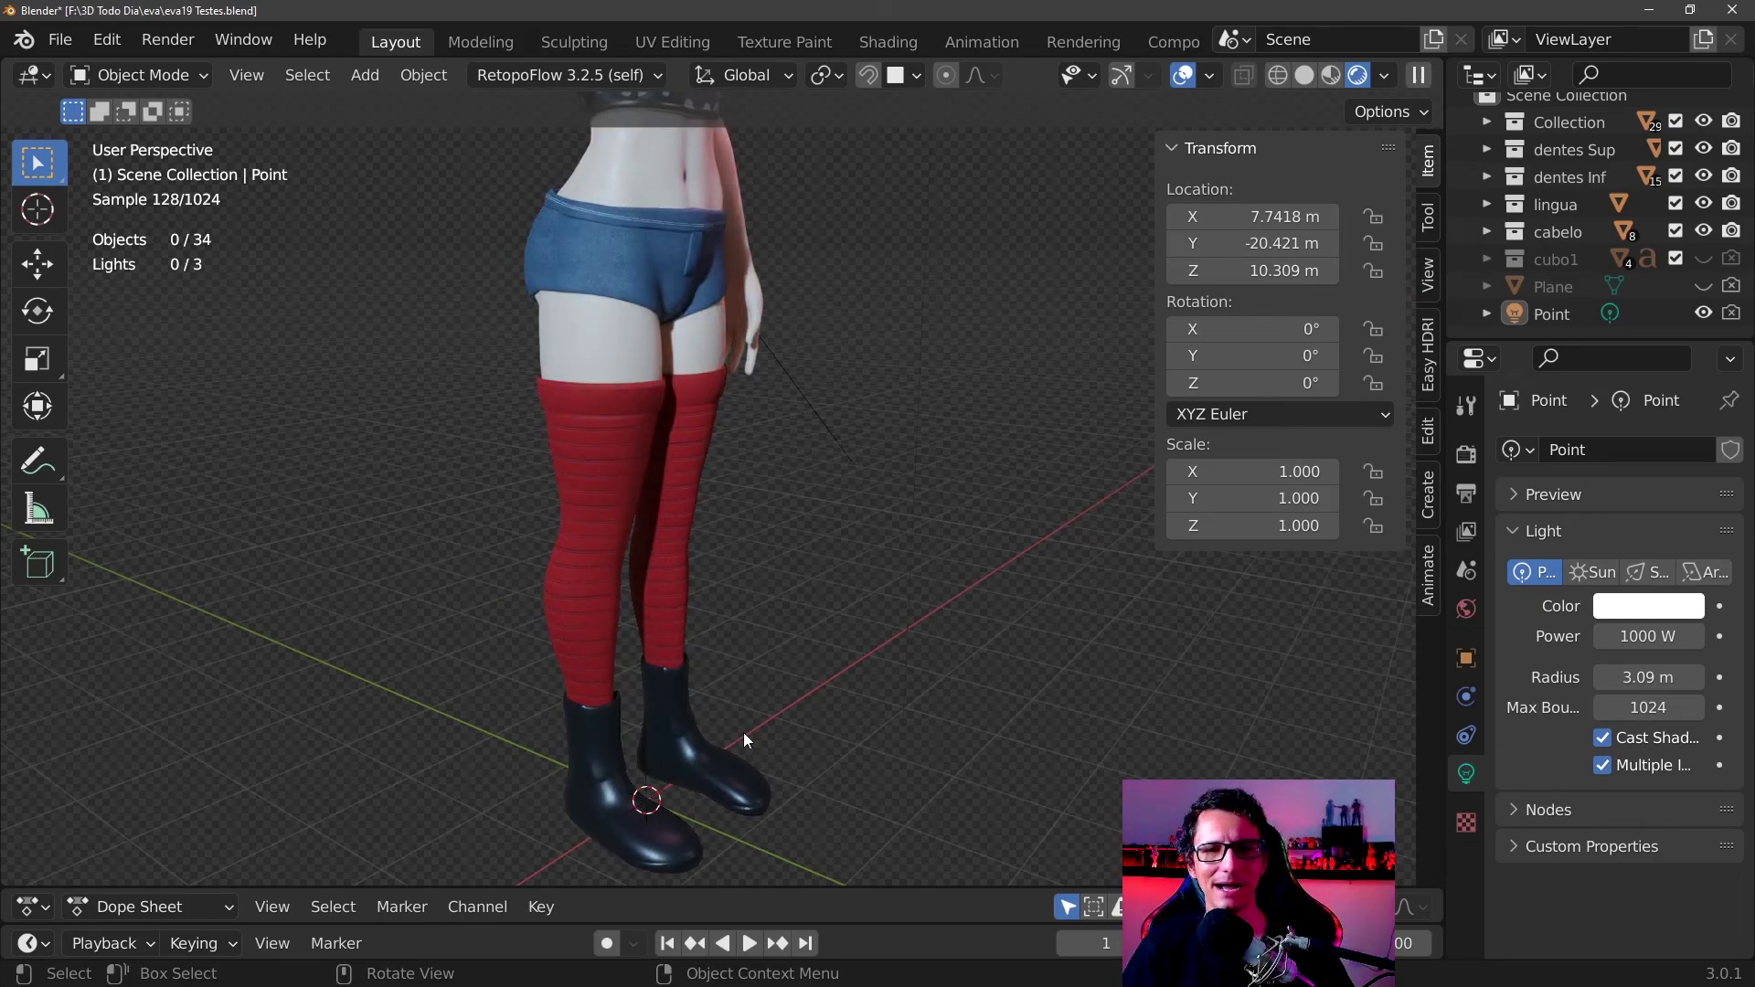
scroll(749, 727, "down", 2)
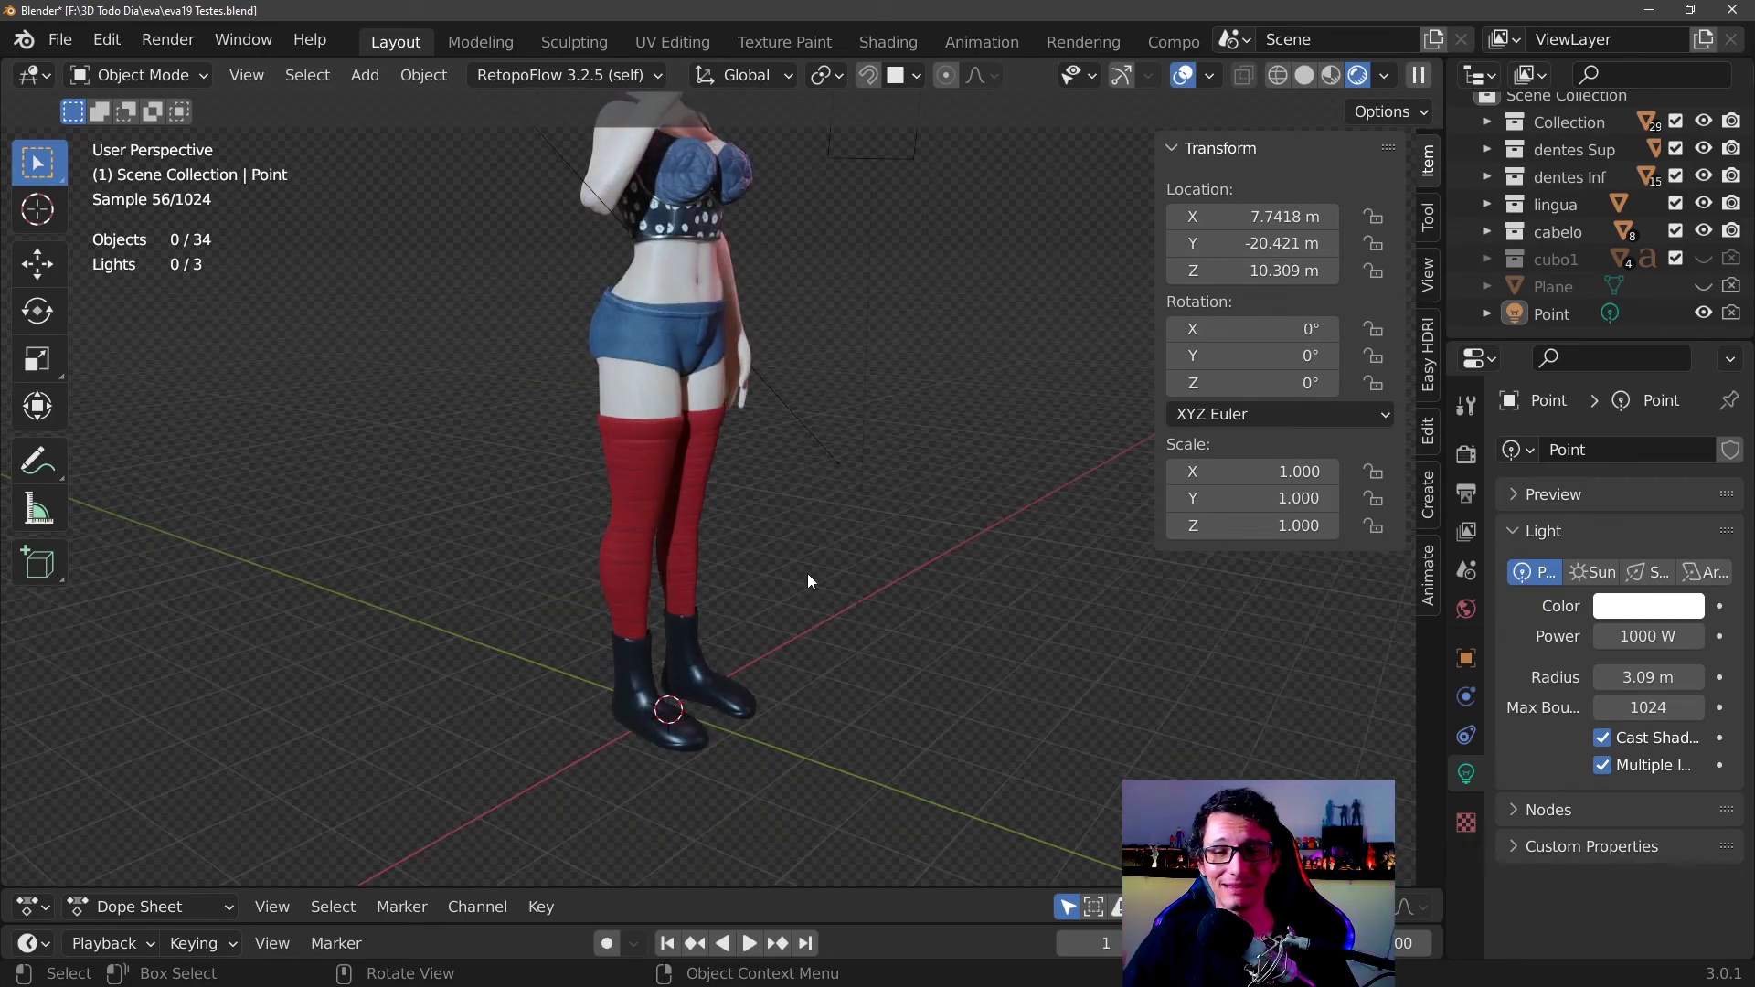
- Inspect the glossy black boots, then orbit back up to the torso and face
scroll(727, 677, "up", 2)
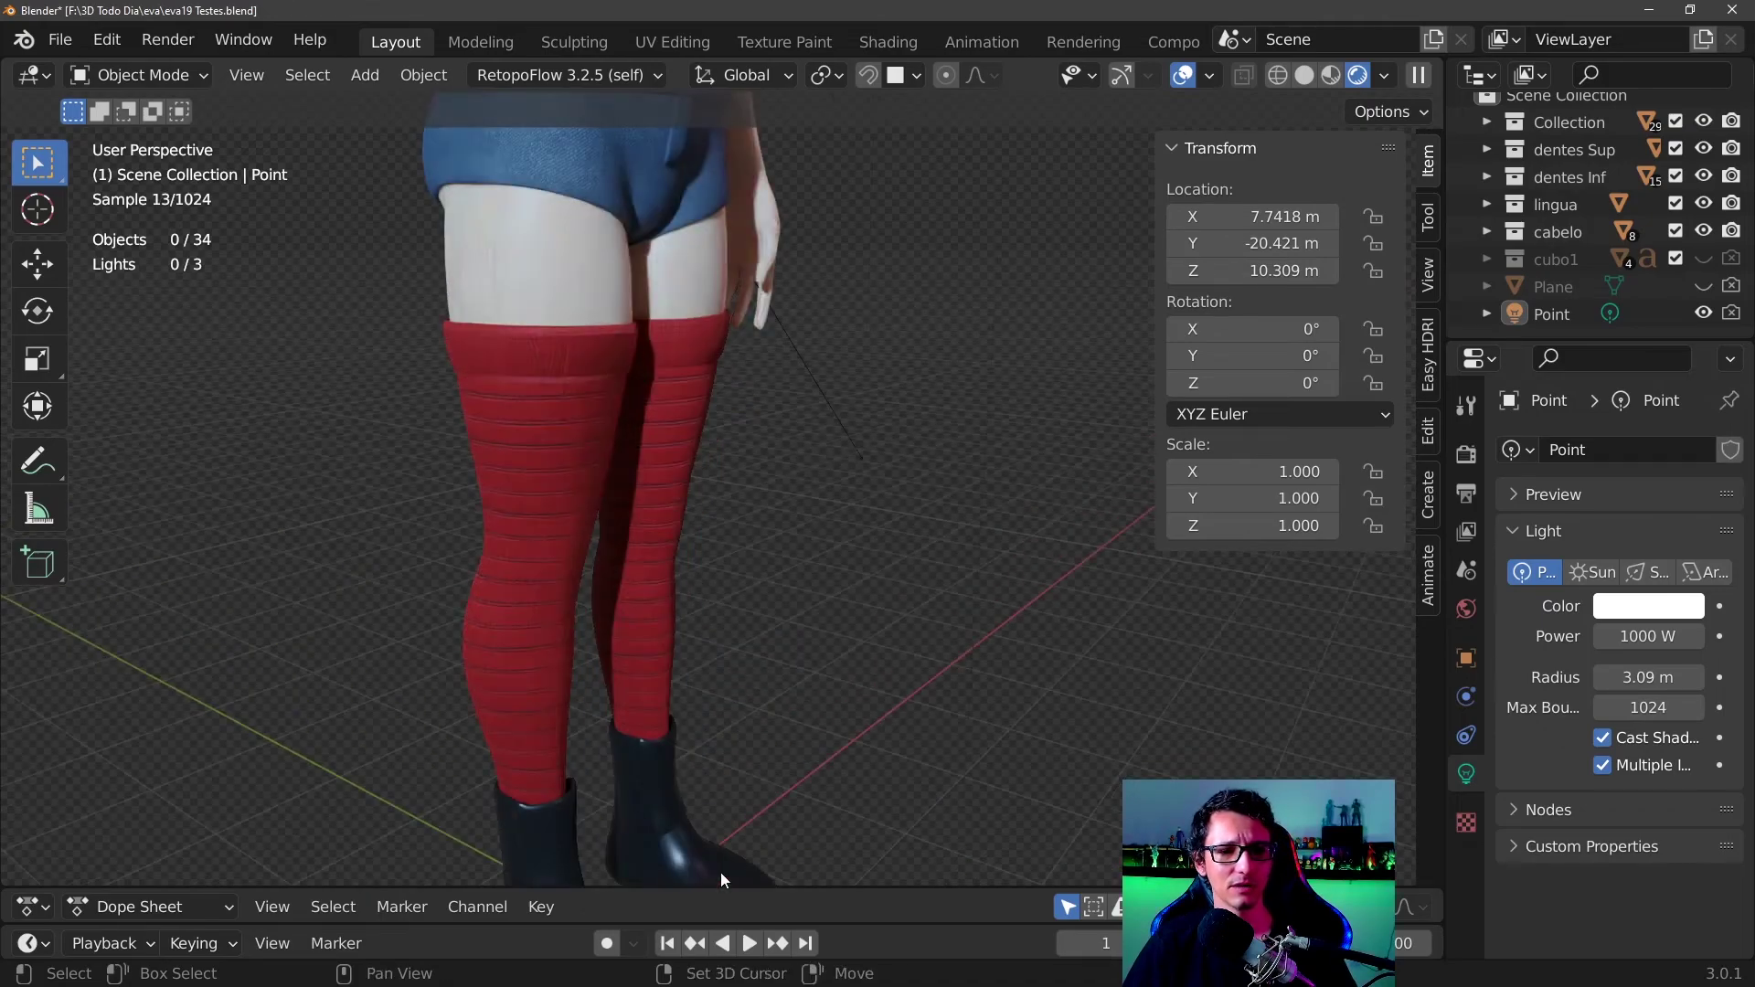
scroll(826, 530, "up", 1)
scroll(721, 644, "up", 1)
scroll(562, 634, "down", 2)
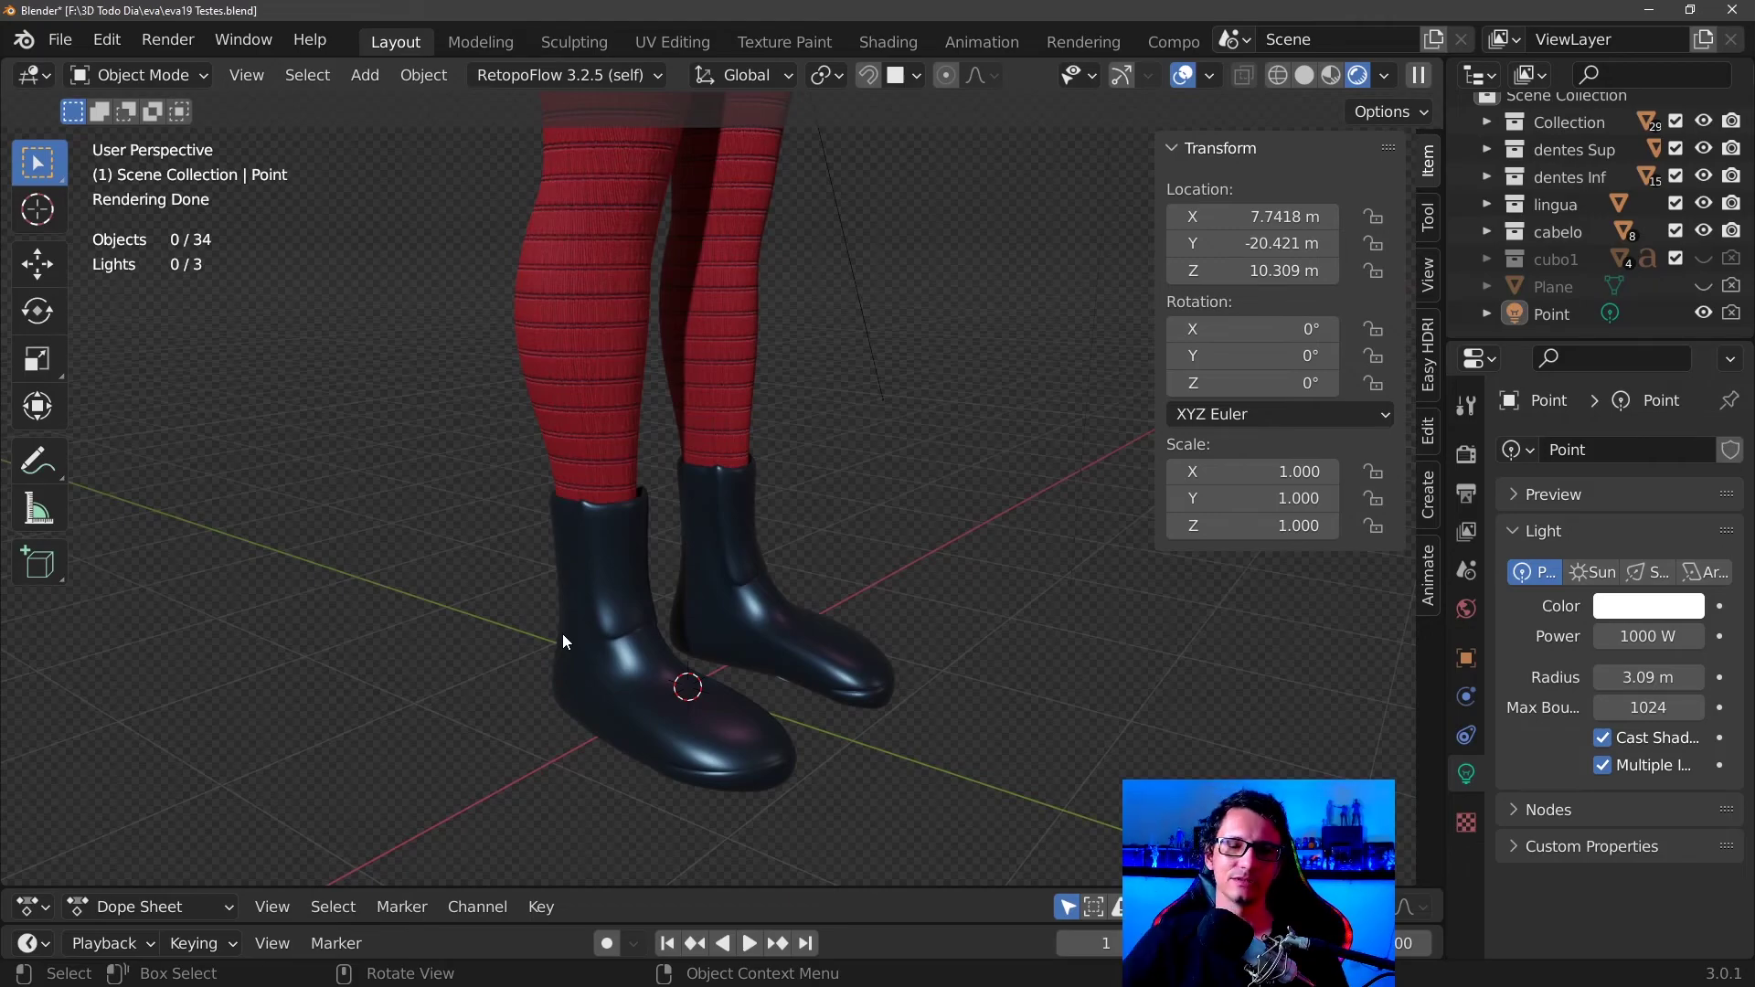
scroll(549, 617, "down", 2)
scroll(814, 371, "down", 2)
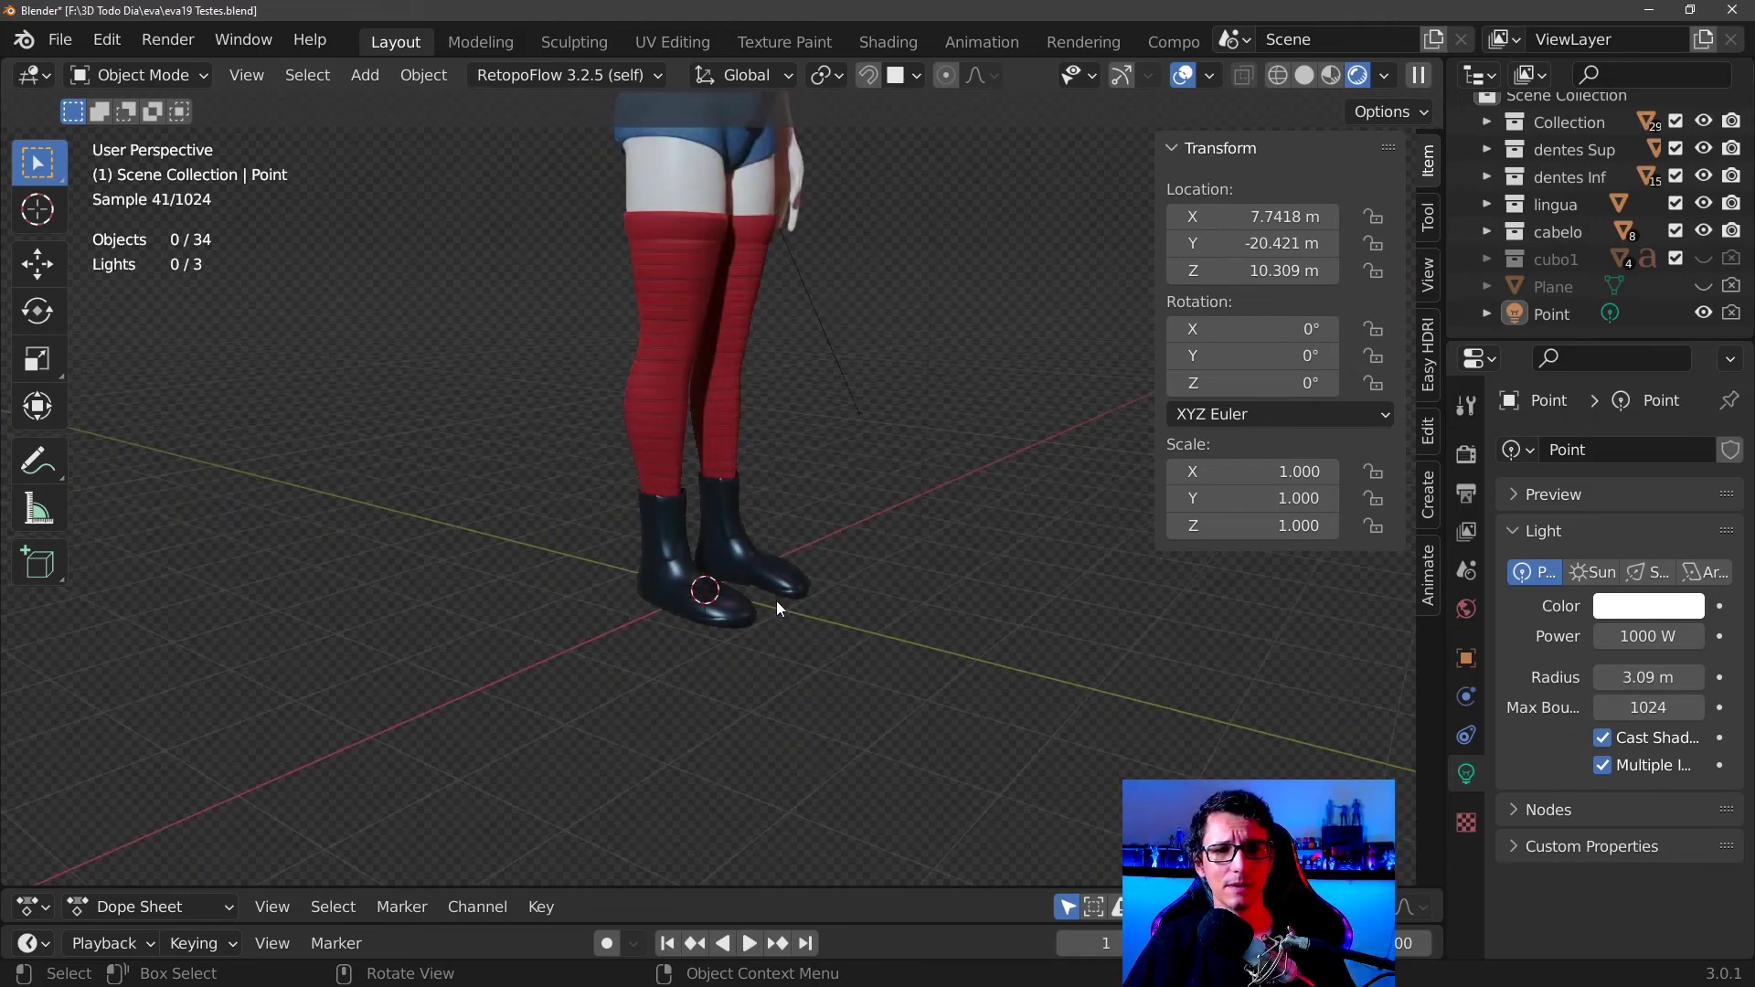
mouse_move(830, 317)
middle_mouse_down()
mouse_move(764, 436)
mouse_move(910, 429)
middle_mouse_up()
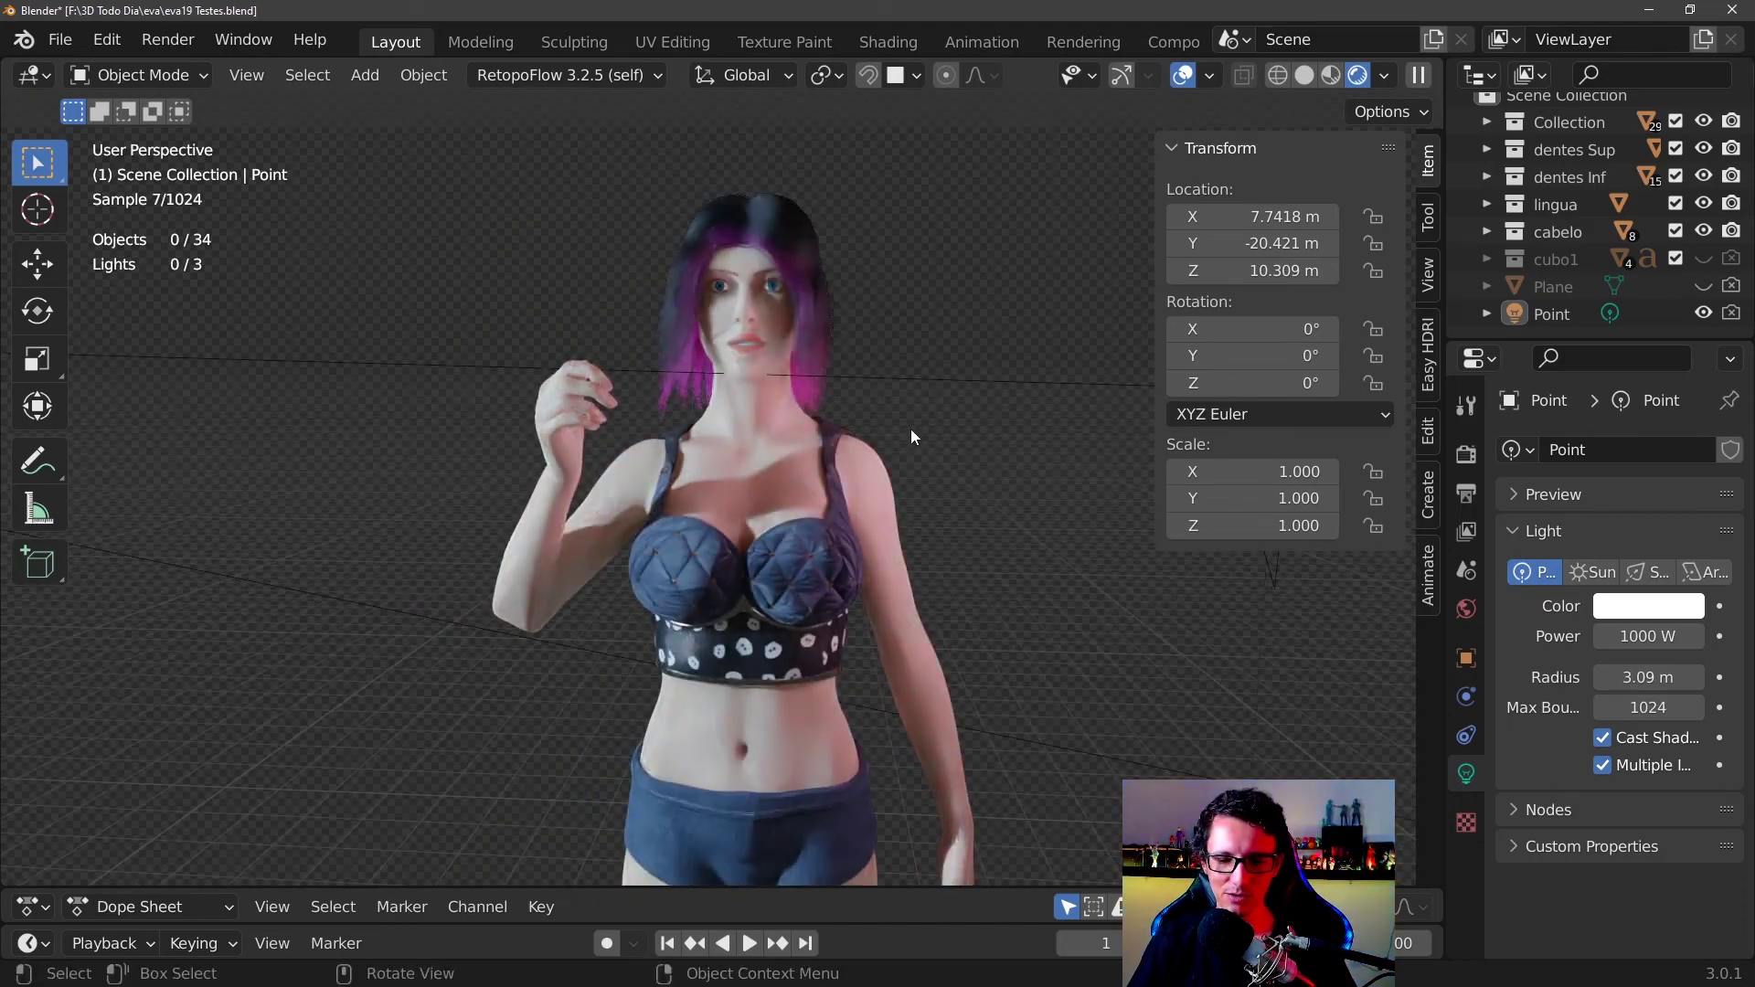
key("KP_0")
key("KP_0")
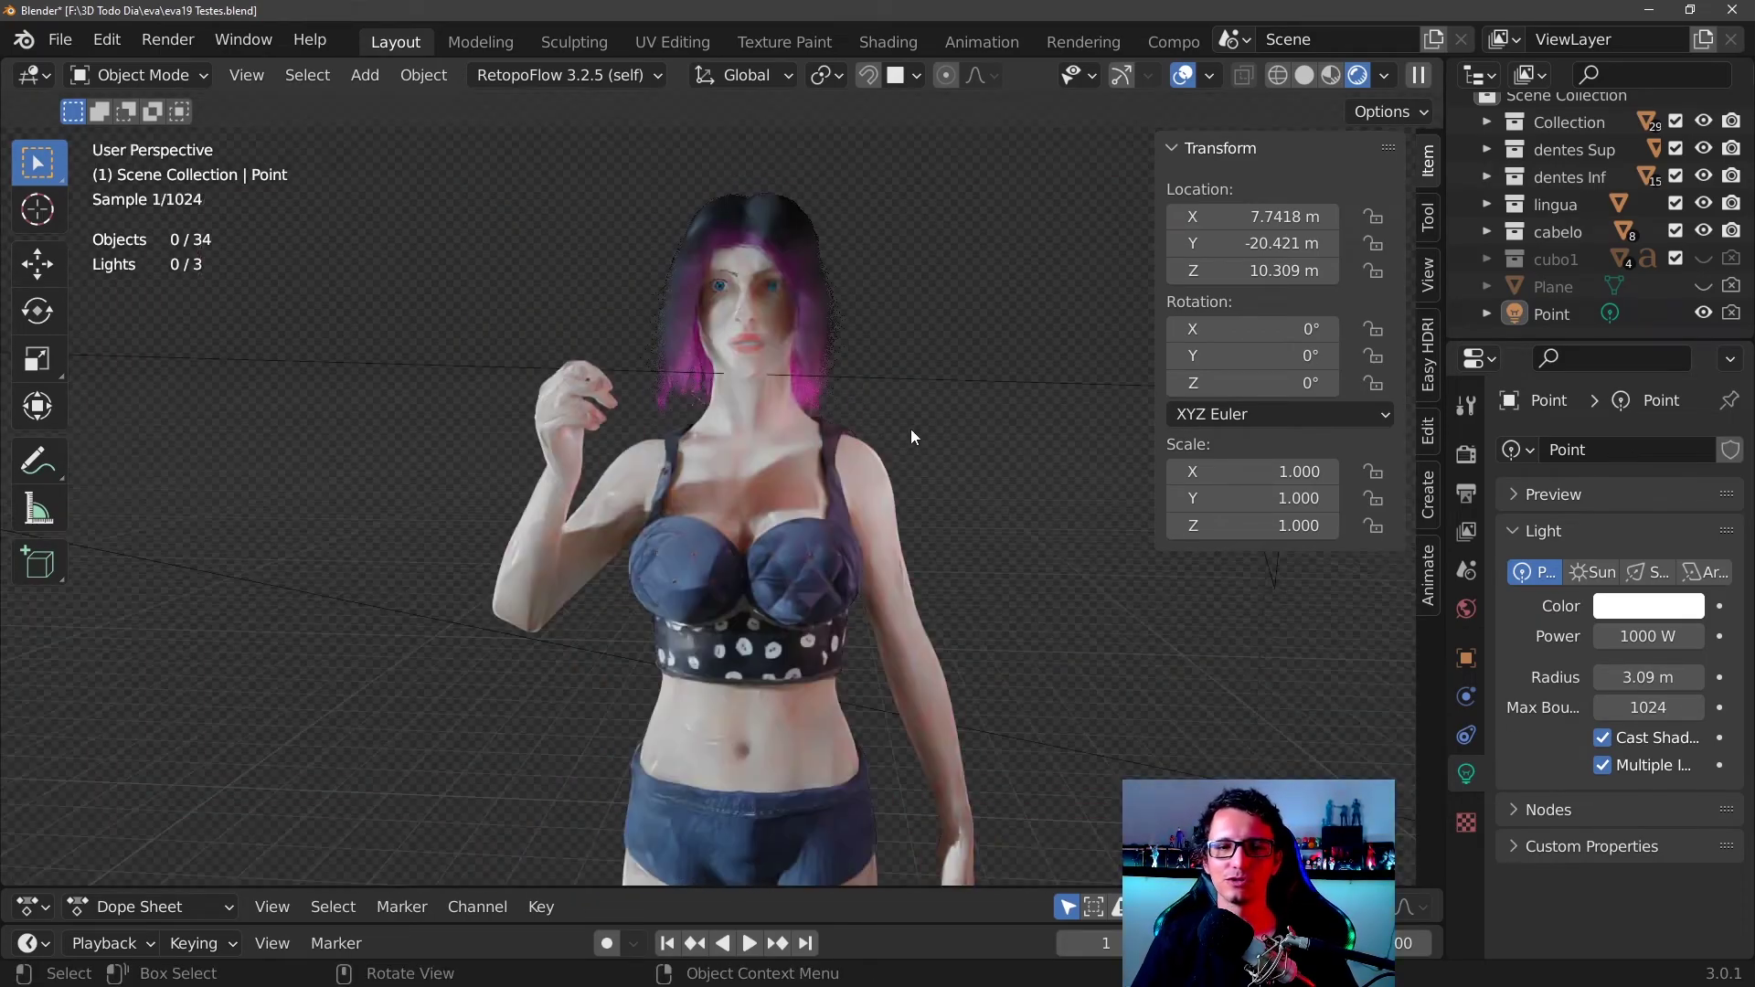
mouse_move(911, 430)
middle_mouse_down()
mouse_move(951, 483)
mouse_move(1126, 499)
middle_mouse_up()
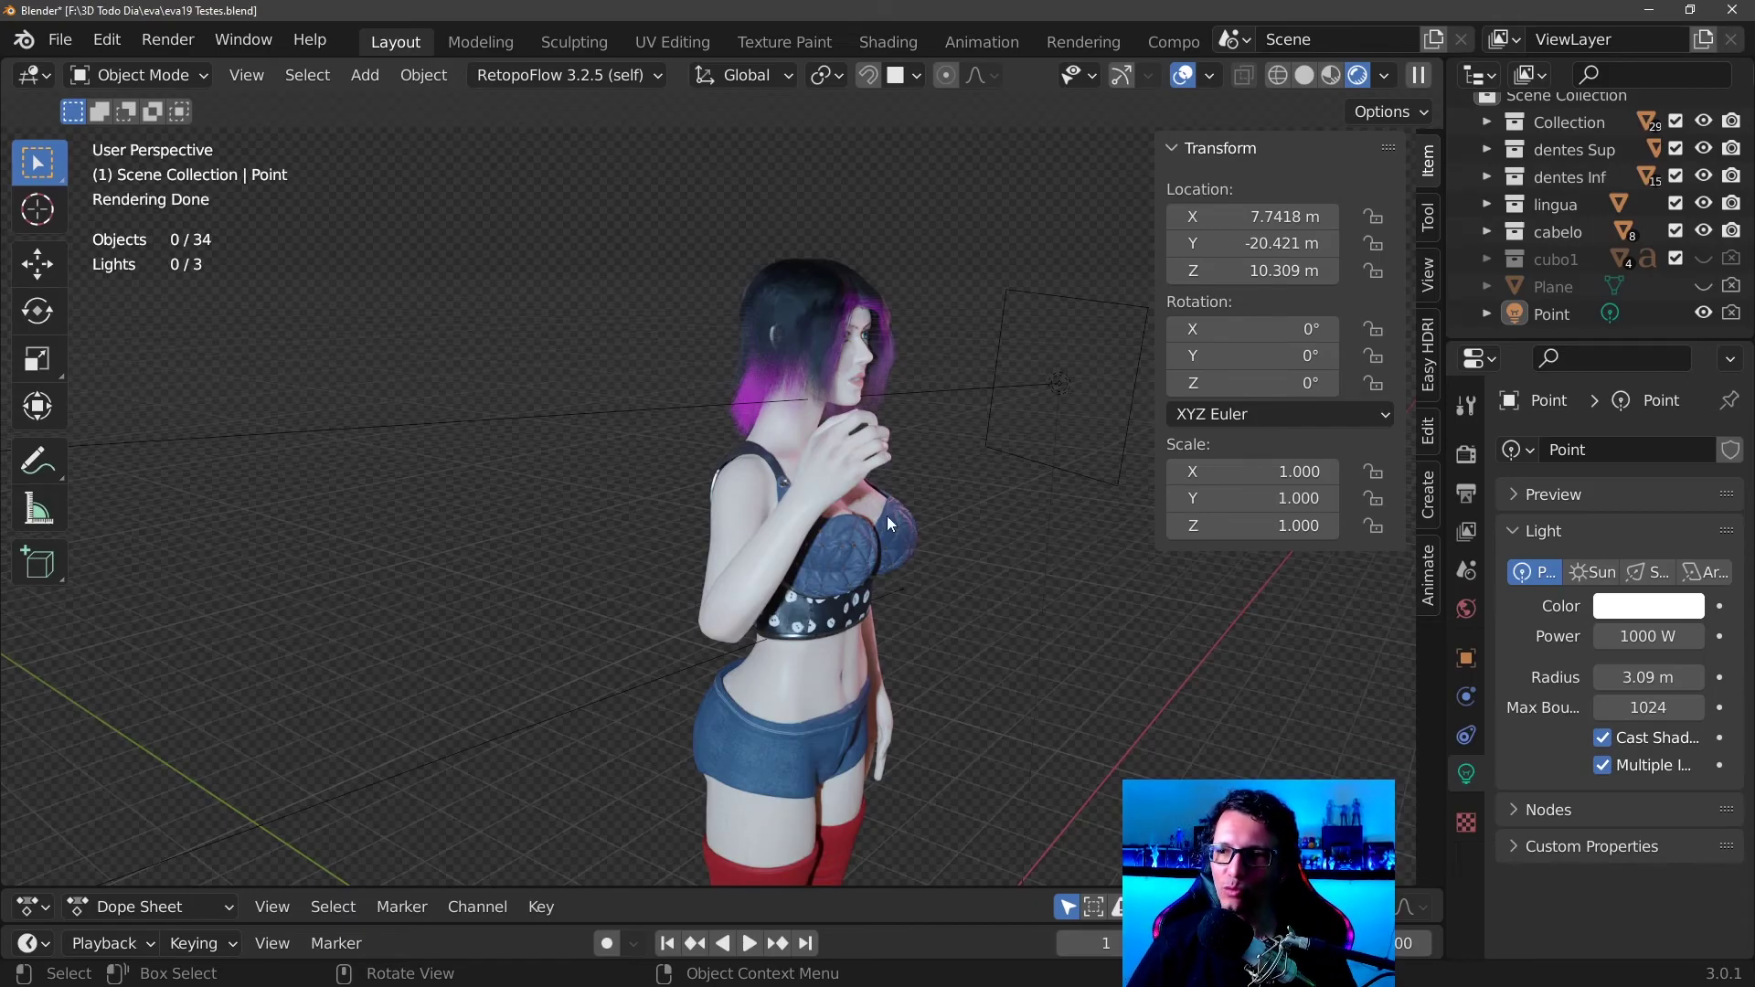
mouse_move(856, 545)
middle_mouse_down()
mouse_move(931, 574)
mouse_move(839, 540)
mouse_move(666, 587)
middle_mouse_up()
scroll(840, 540, "up", 3)
scroll(662, 589, "up", 2)
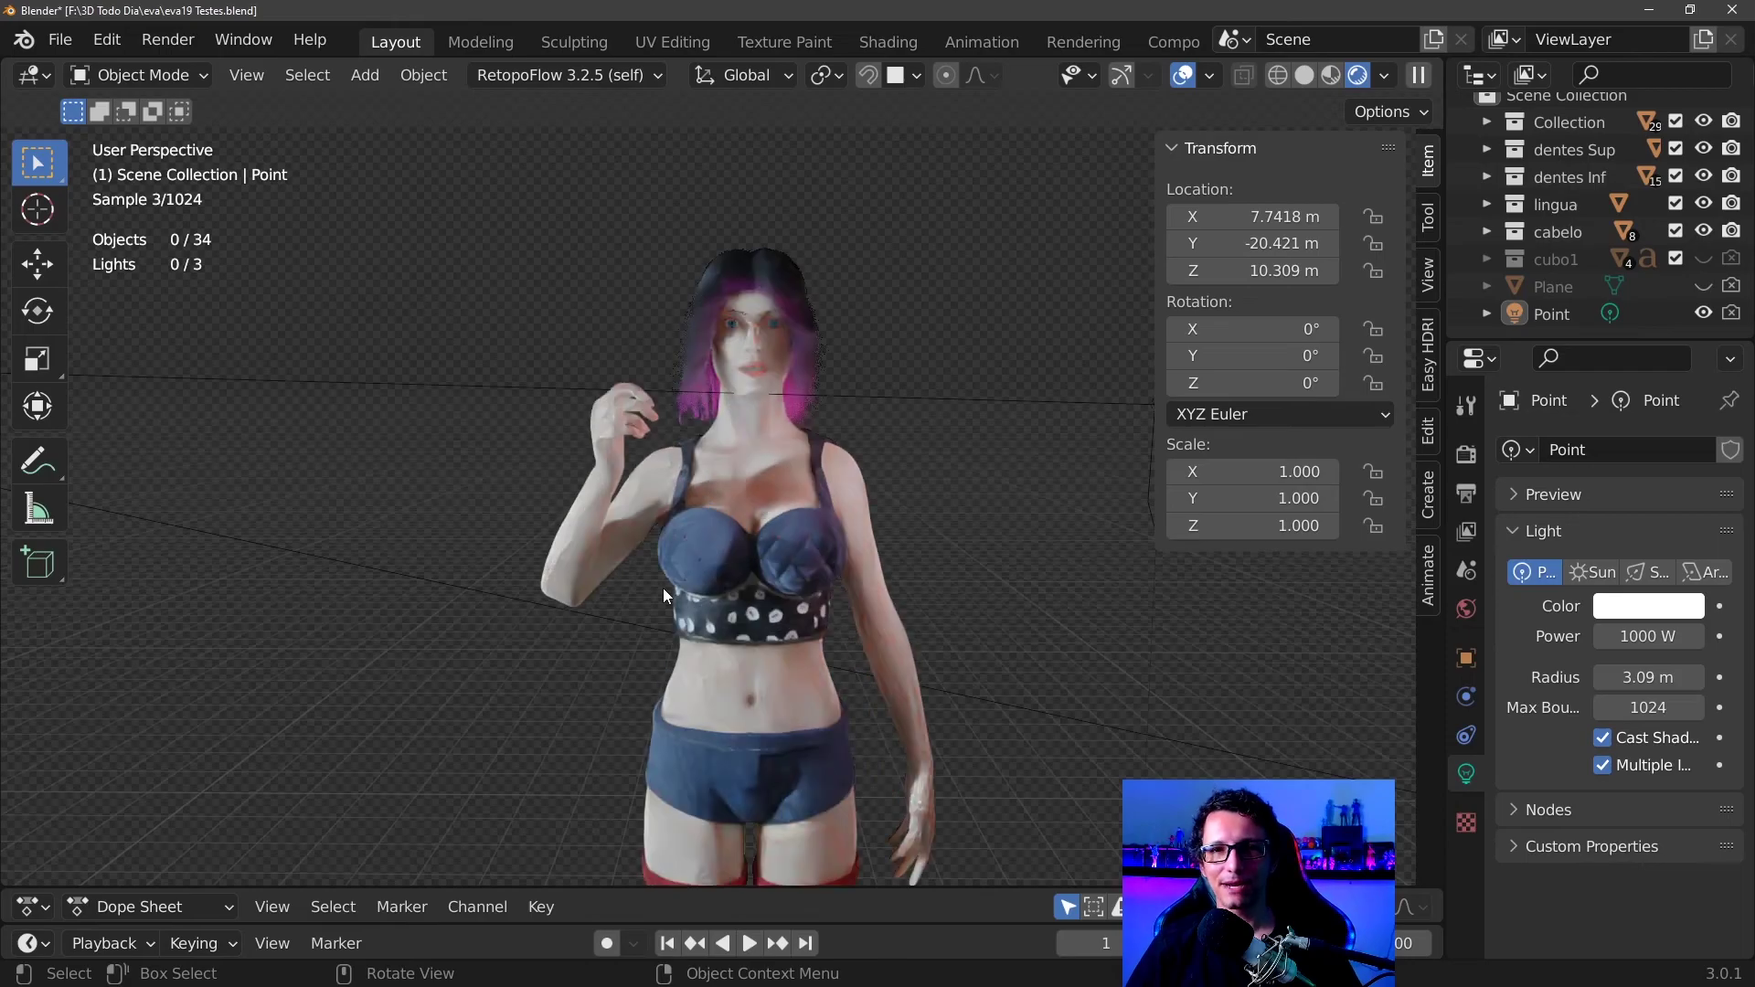
scroll(662, 588, "up", 2)
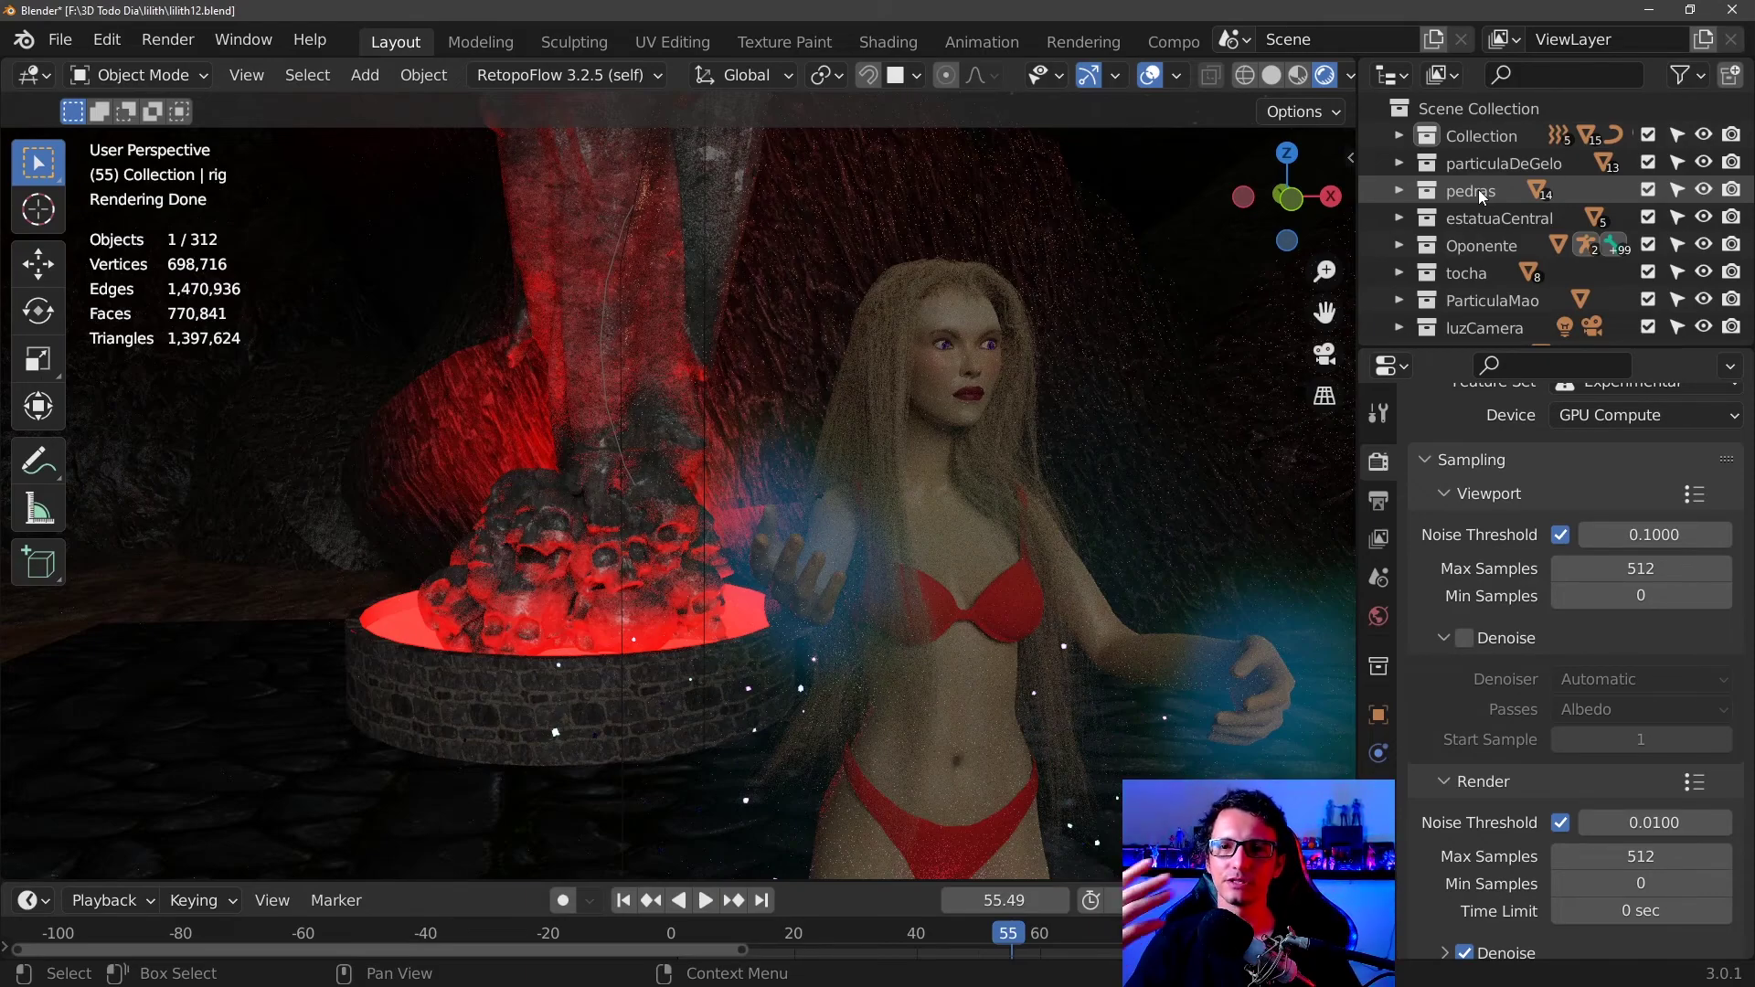
left_click(1399, 190)
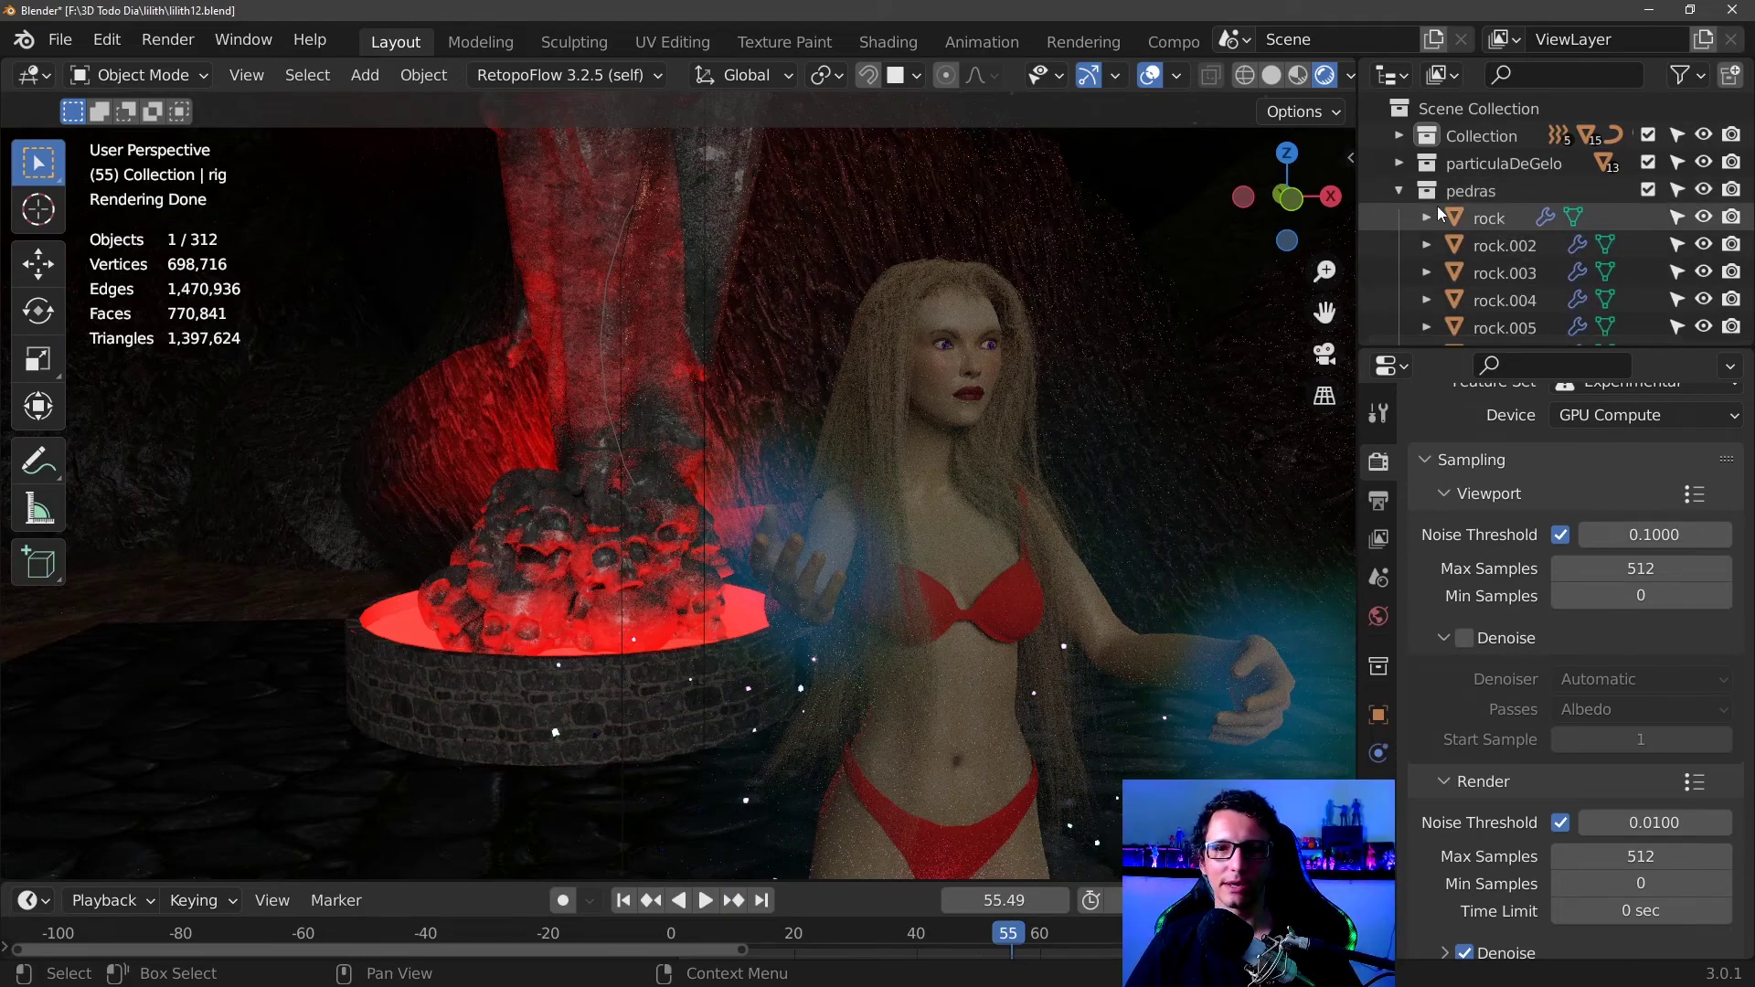
left_click(365, 75)
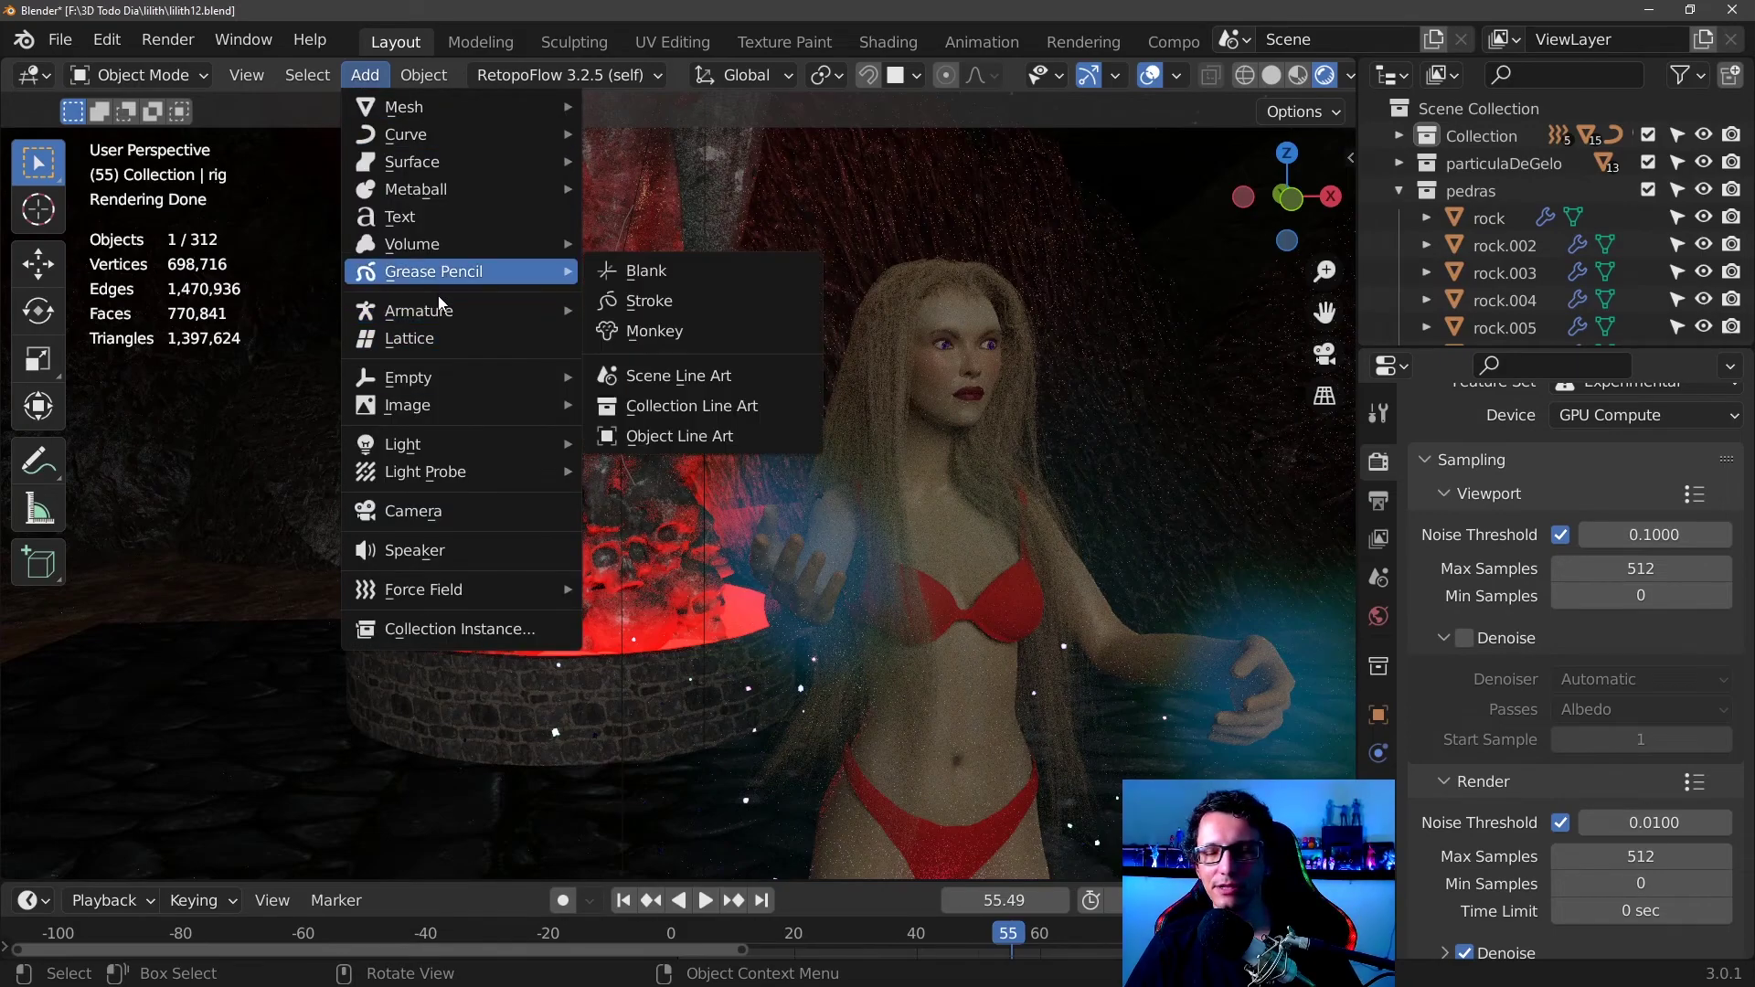
mouse_move(419, 311)
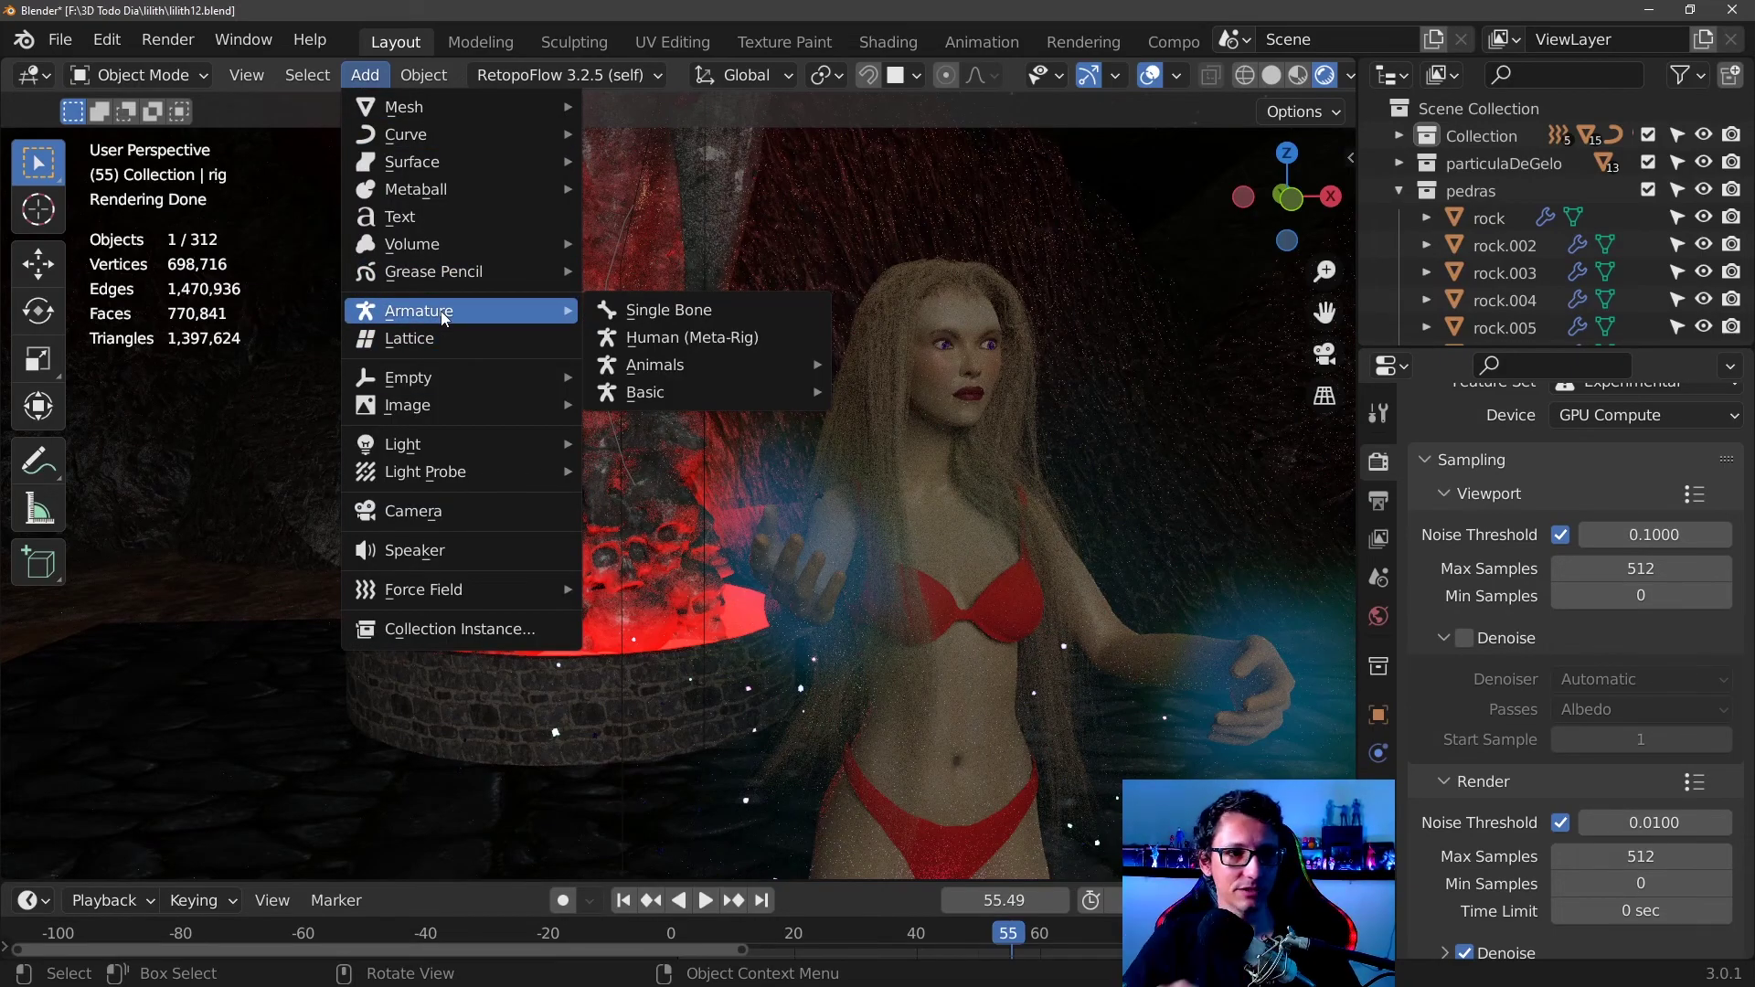
left_click(157, 42)
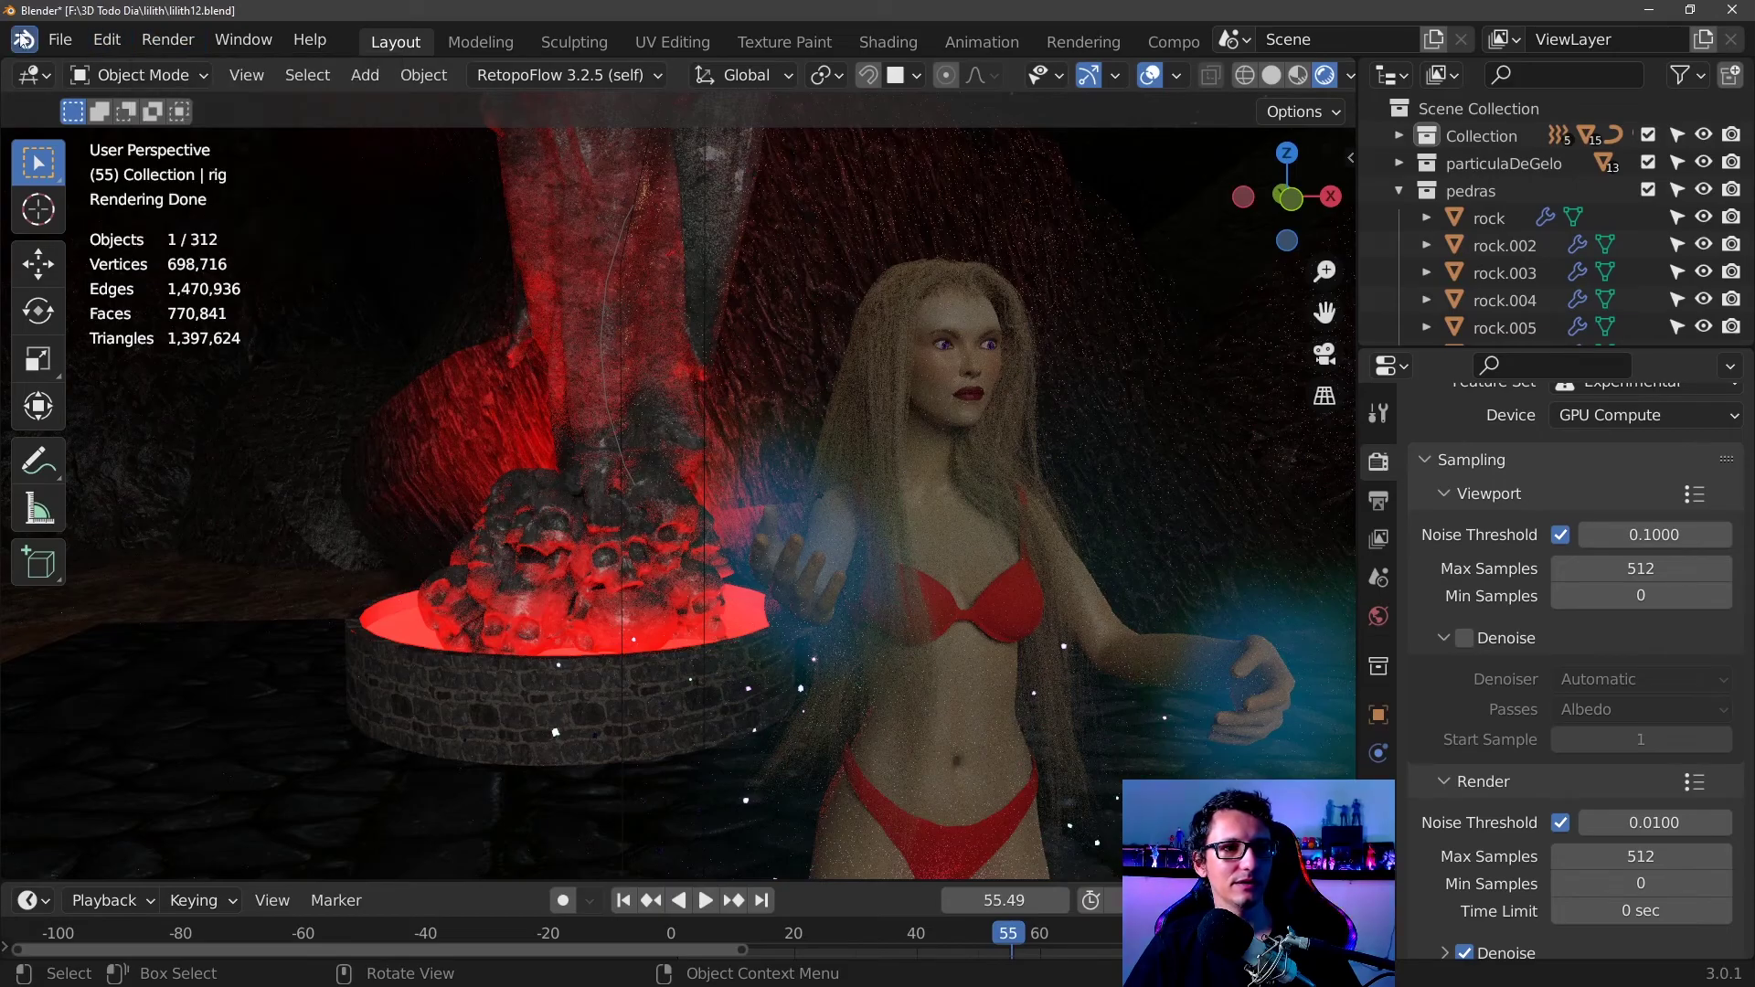
left_click(59, 40)
left_click(107, 40)
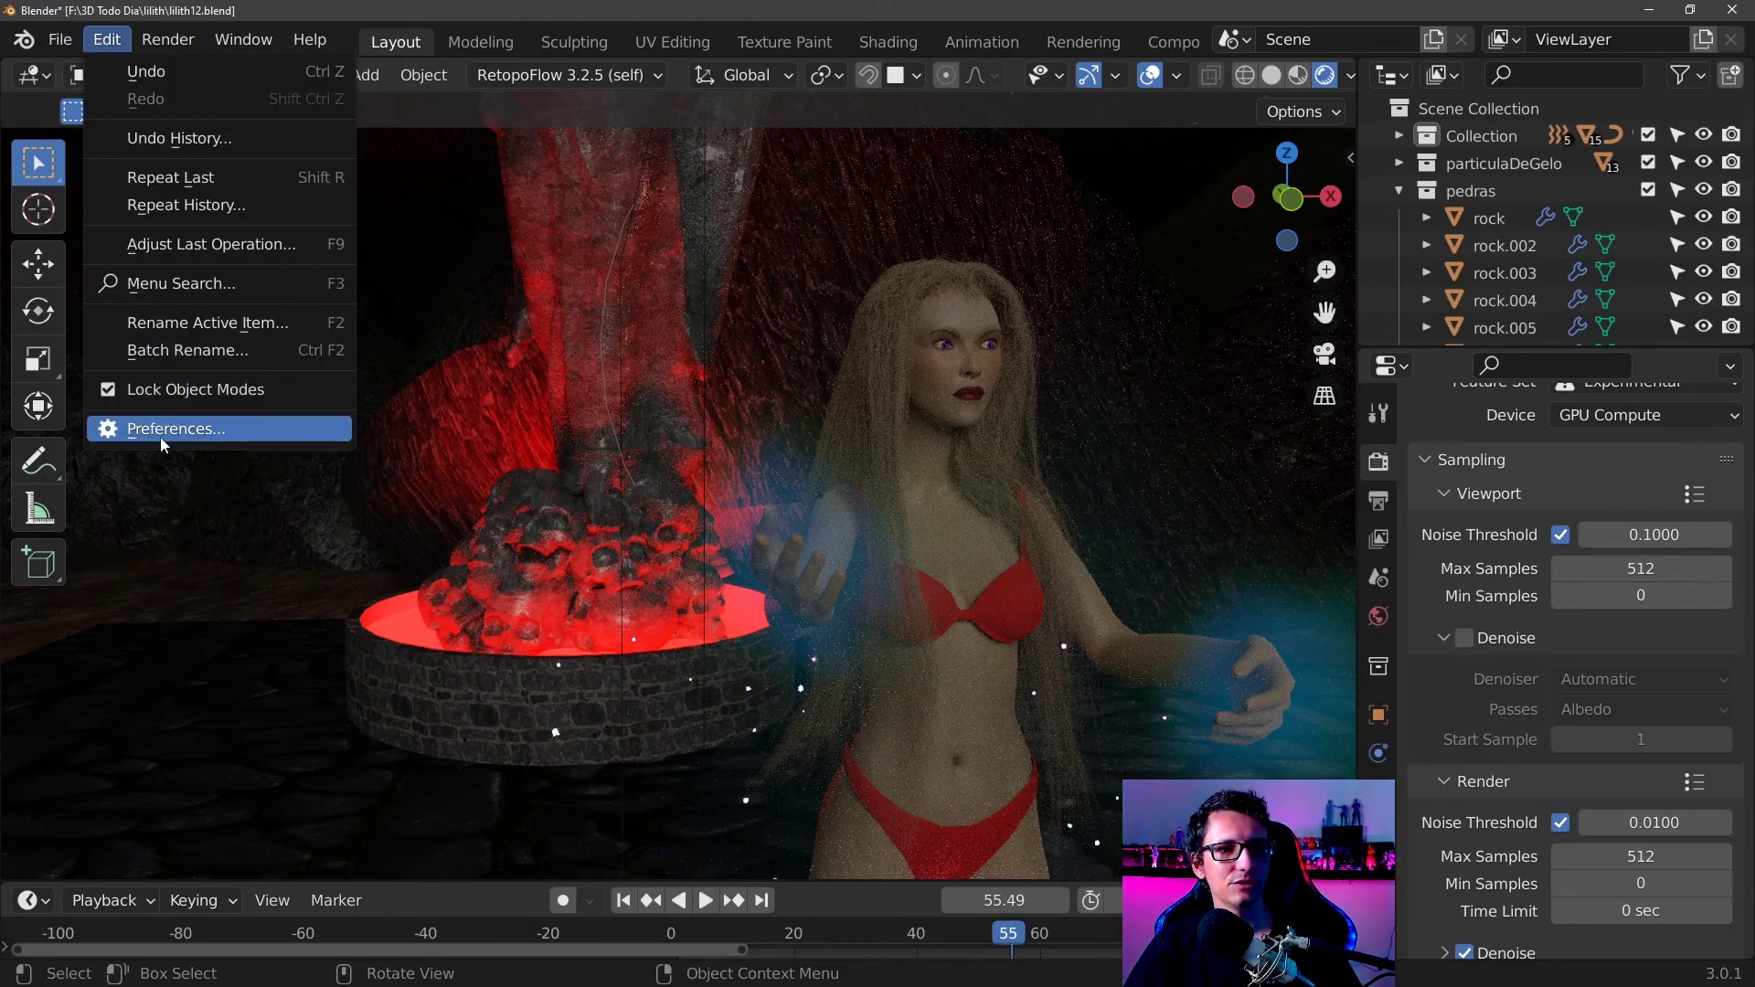
left_click(373, 75)
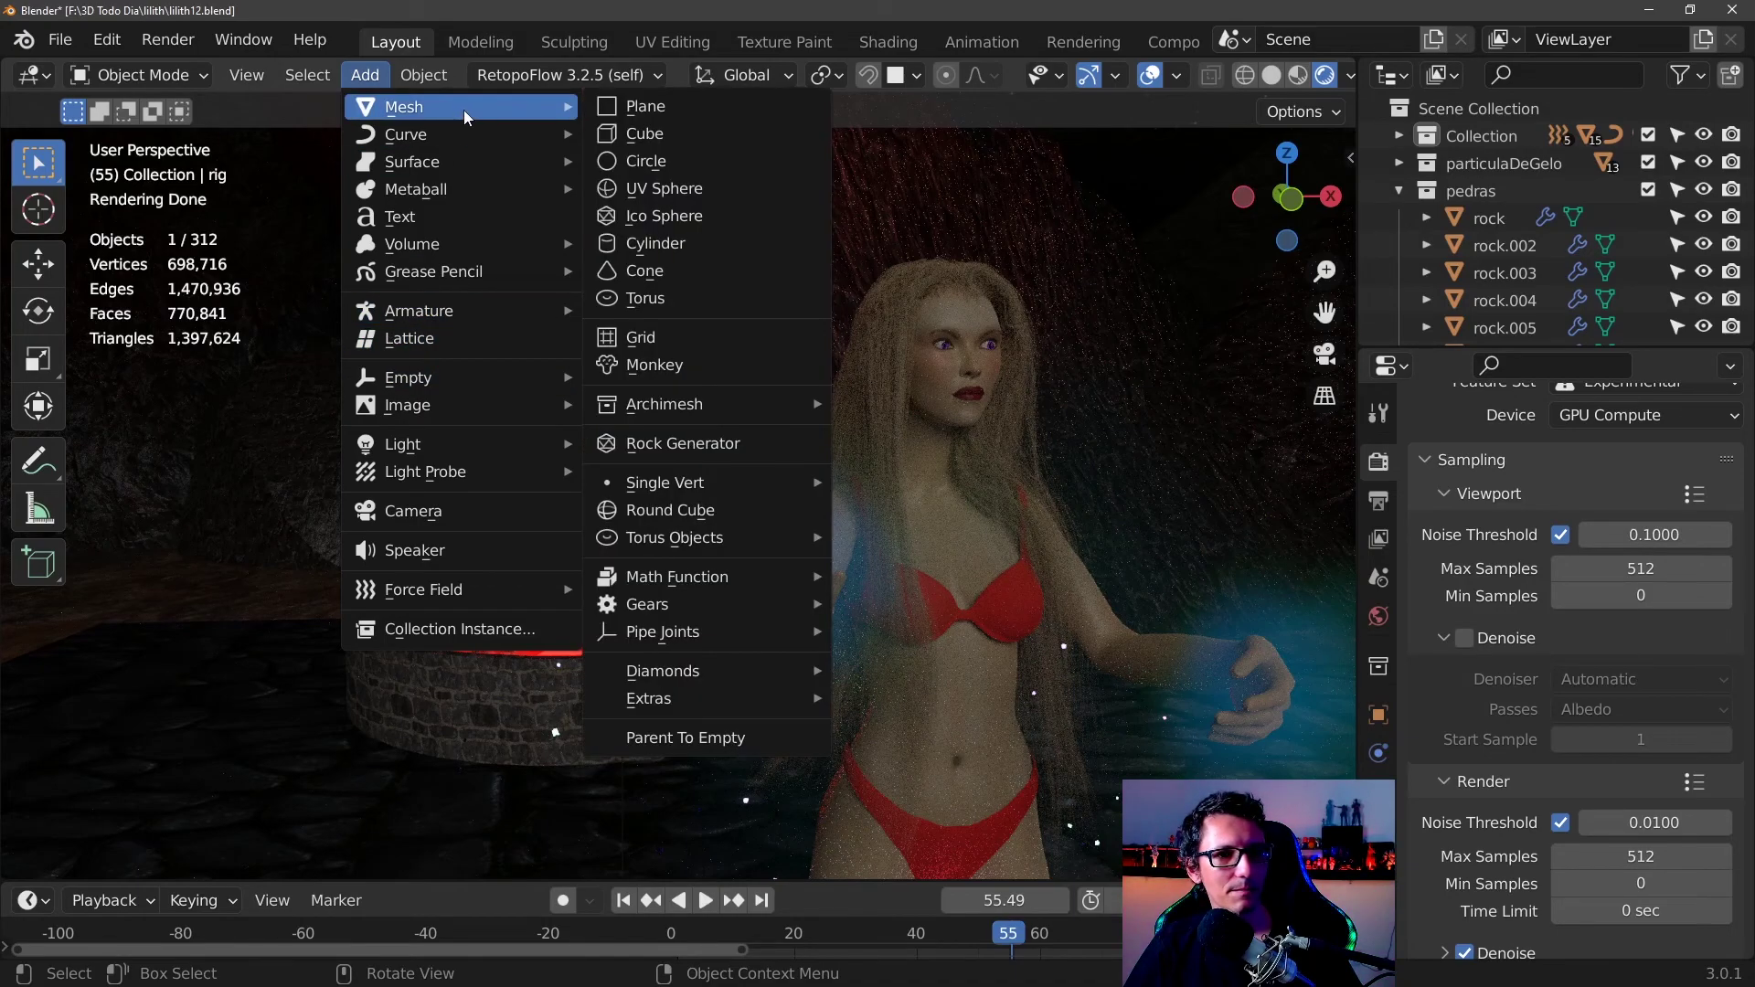
mouse_move(403, 107)
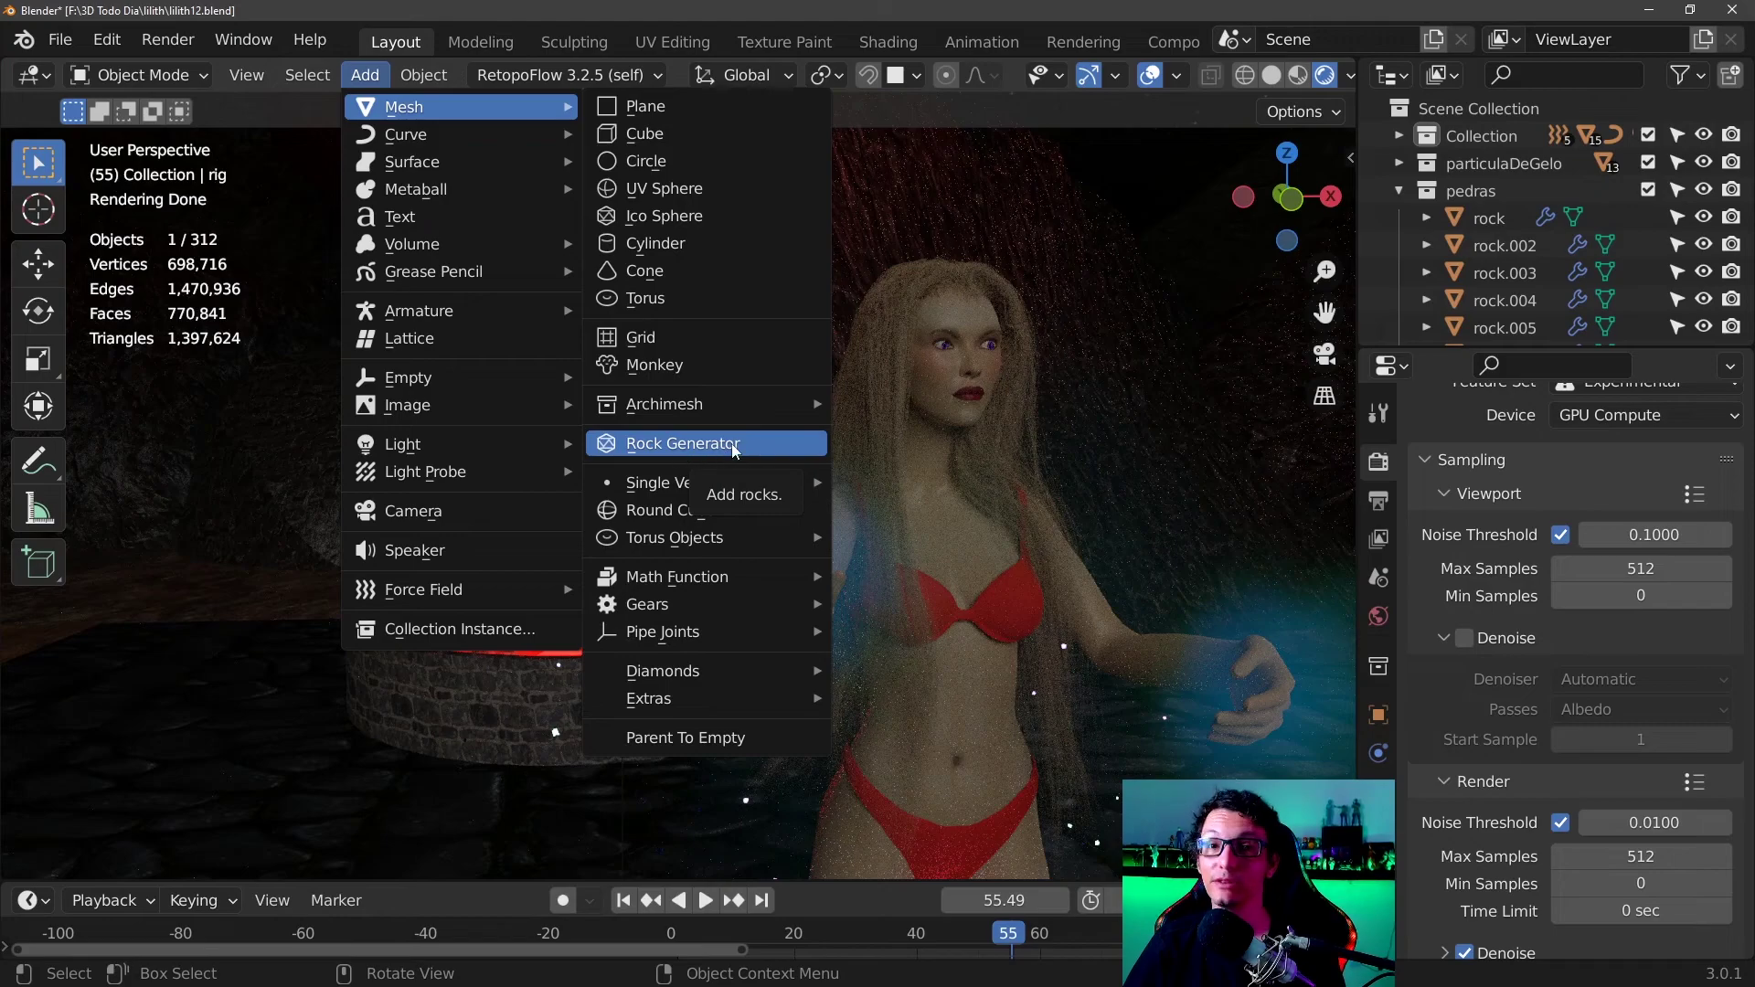
key("Escape")
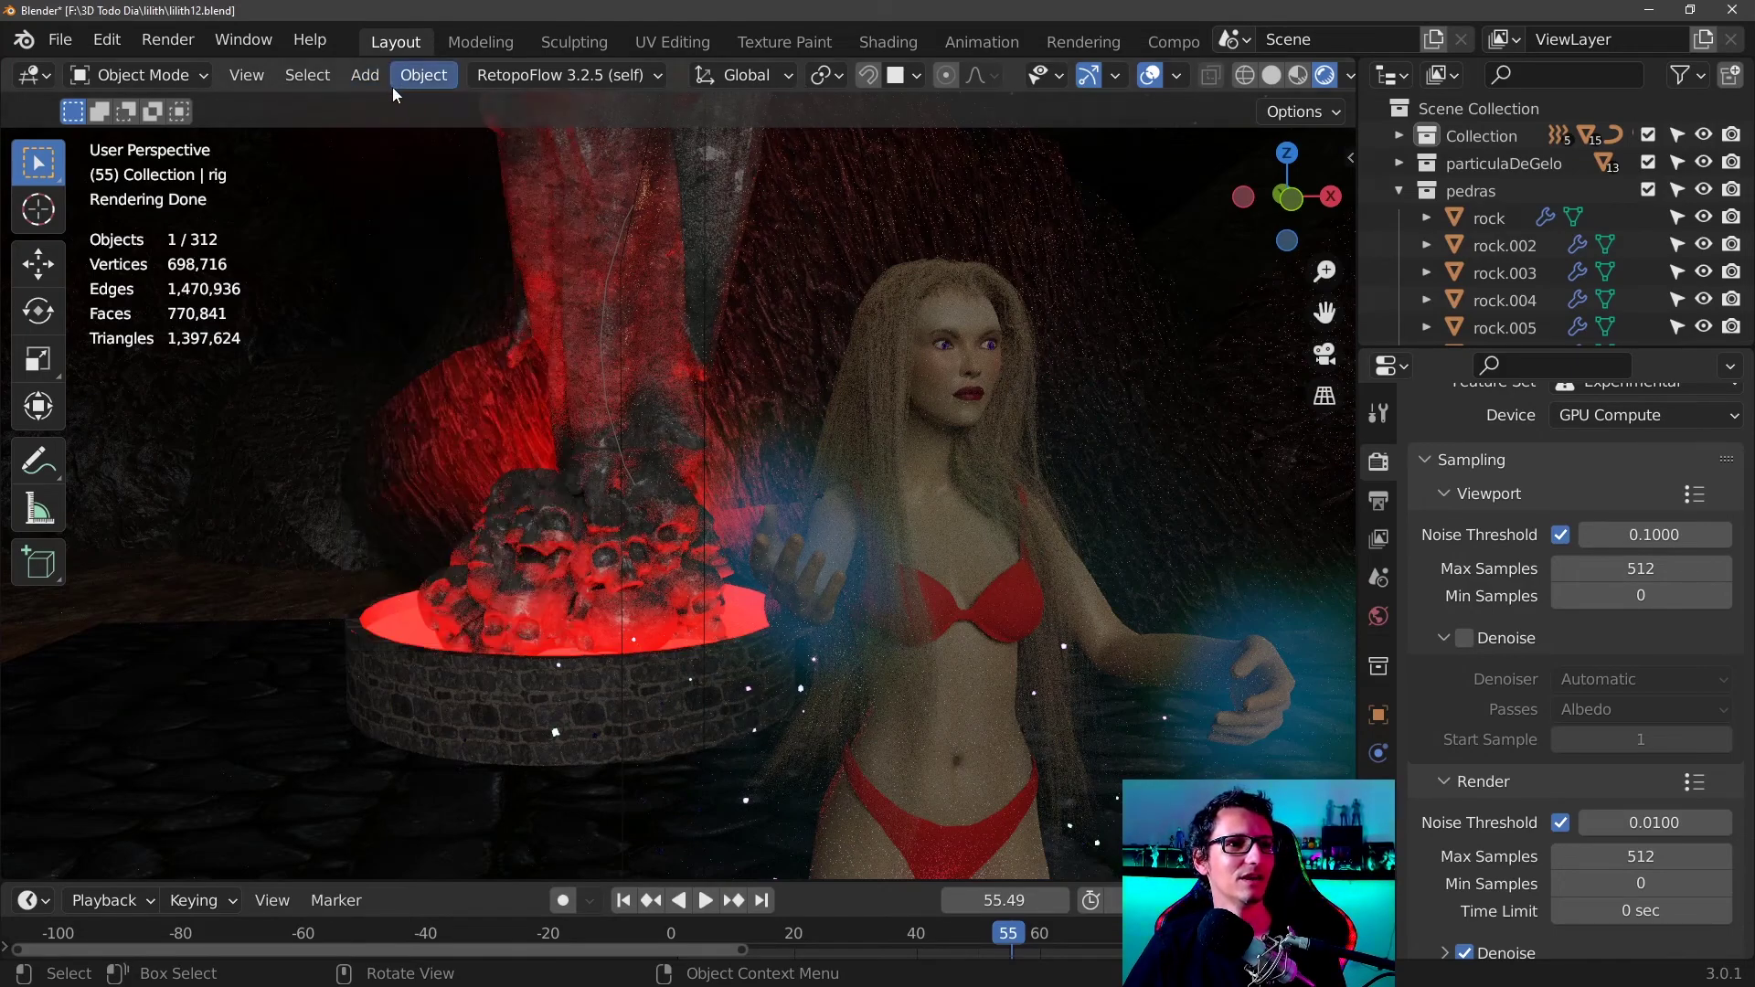
- Orbit the cave, select rock.003 by the pedestal, and zoom out to the whole scene
left_click(365, 75)
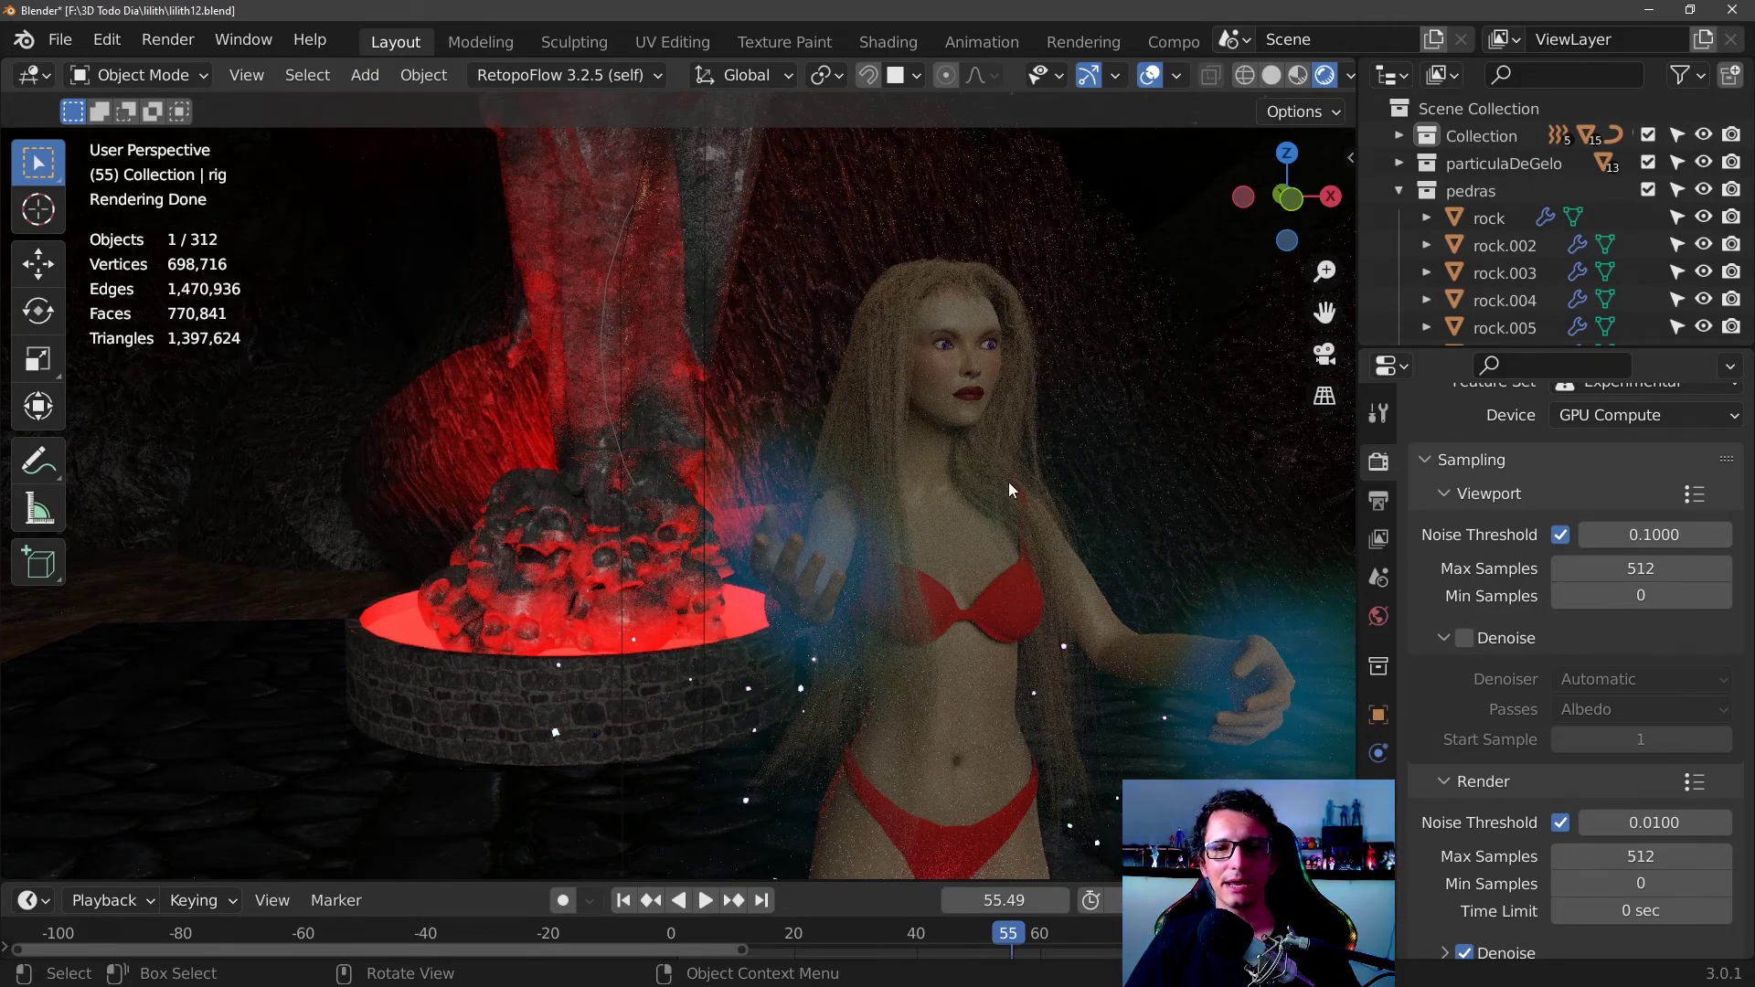
middle_click_drag(1007, 481, 1079, 396)
scroll(574, 492, "up", 5)
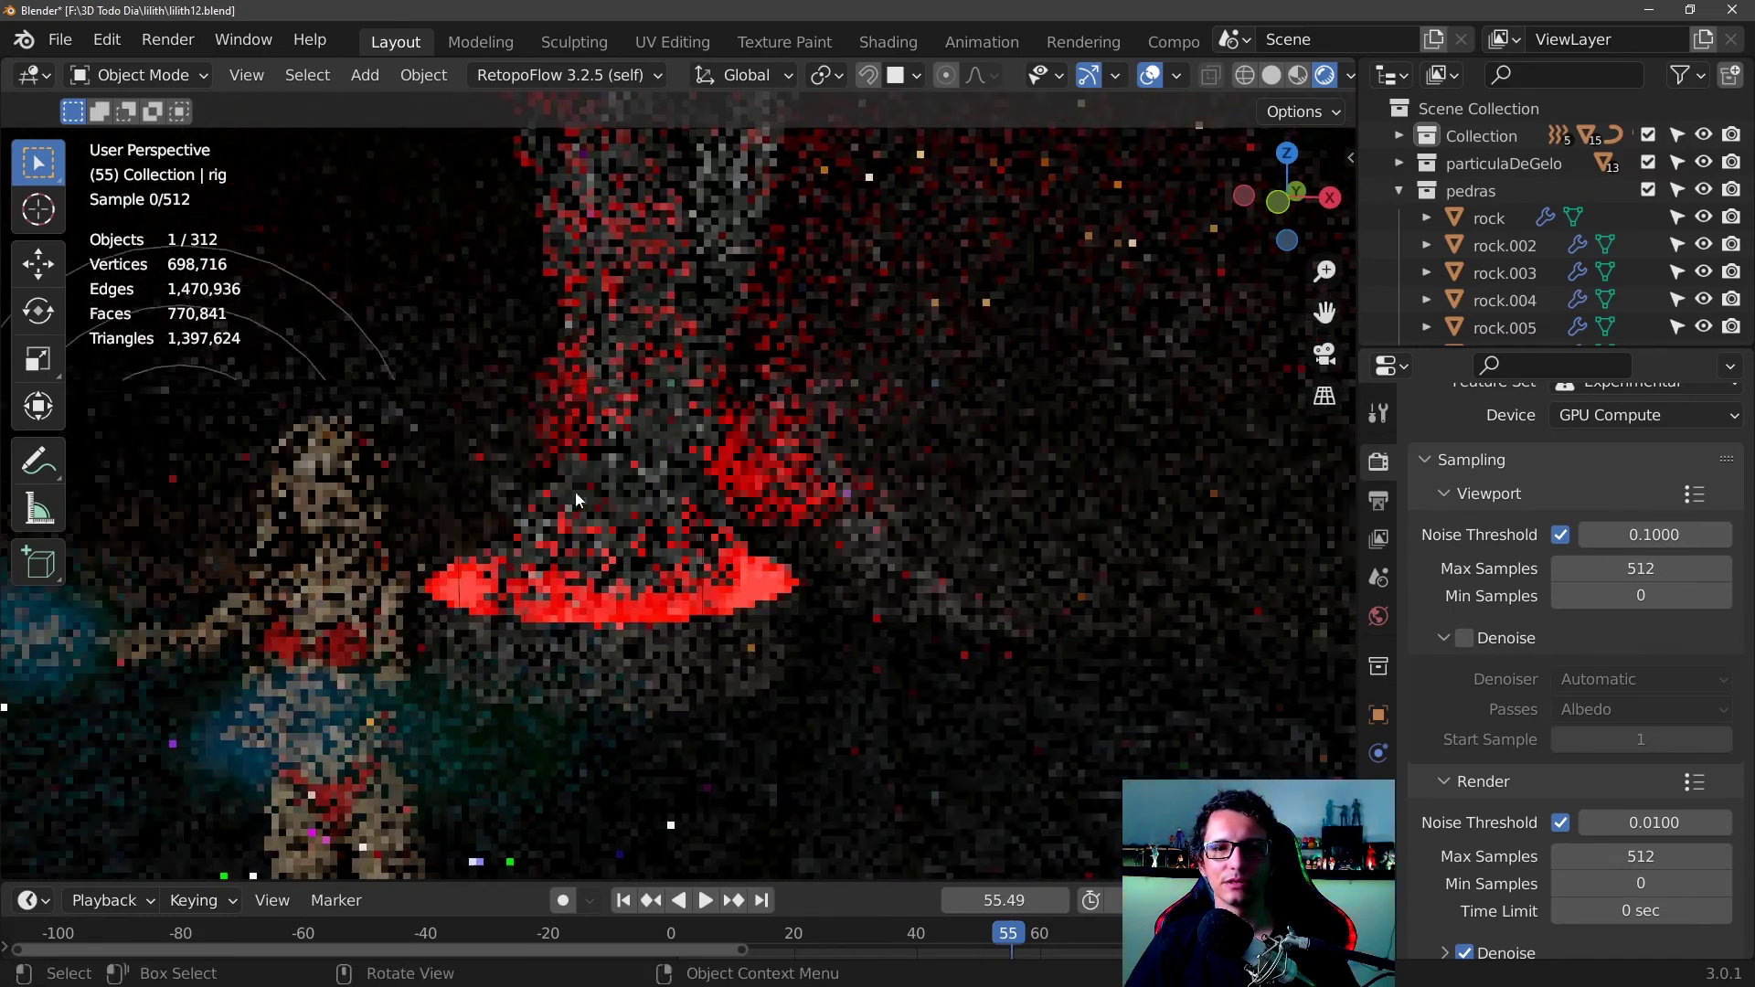
left_click(908, 440)
scroll(912, 440, "down", 4)
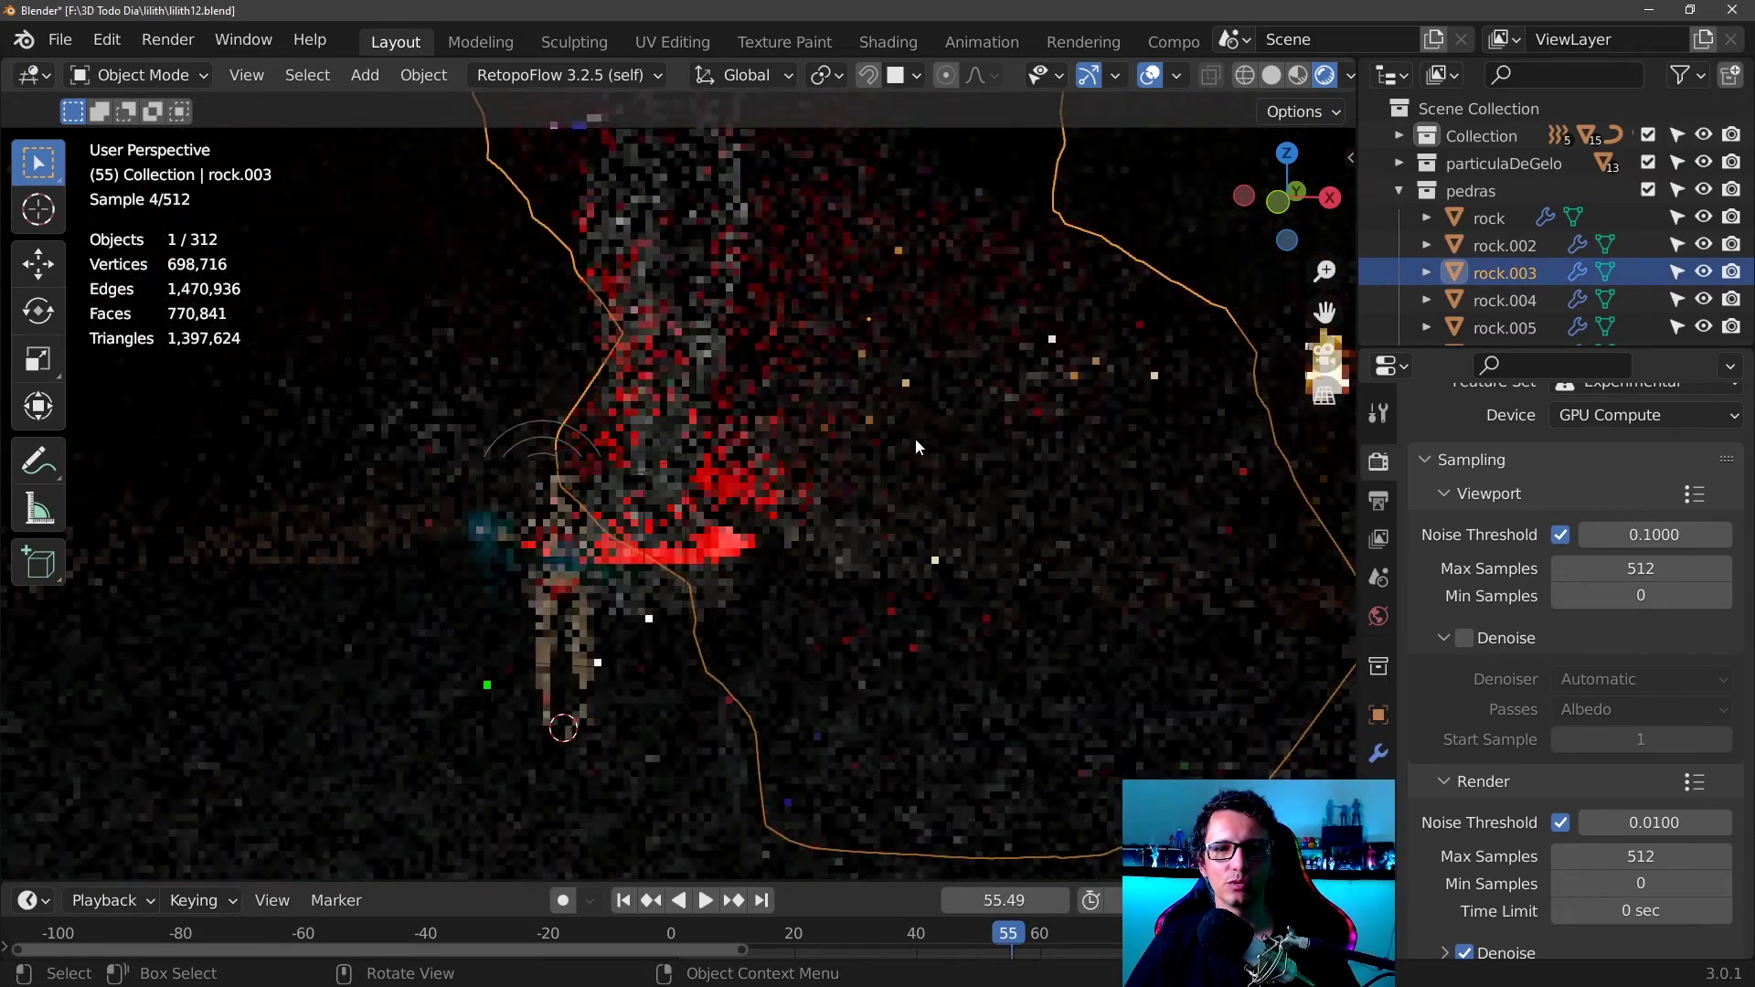
scroll(914, 439, "down", 2)
scroll(914, 438, "down", 3)
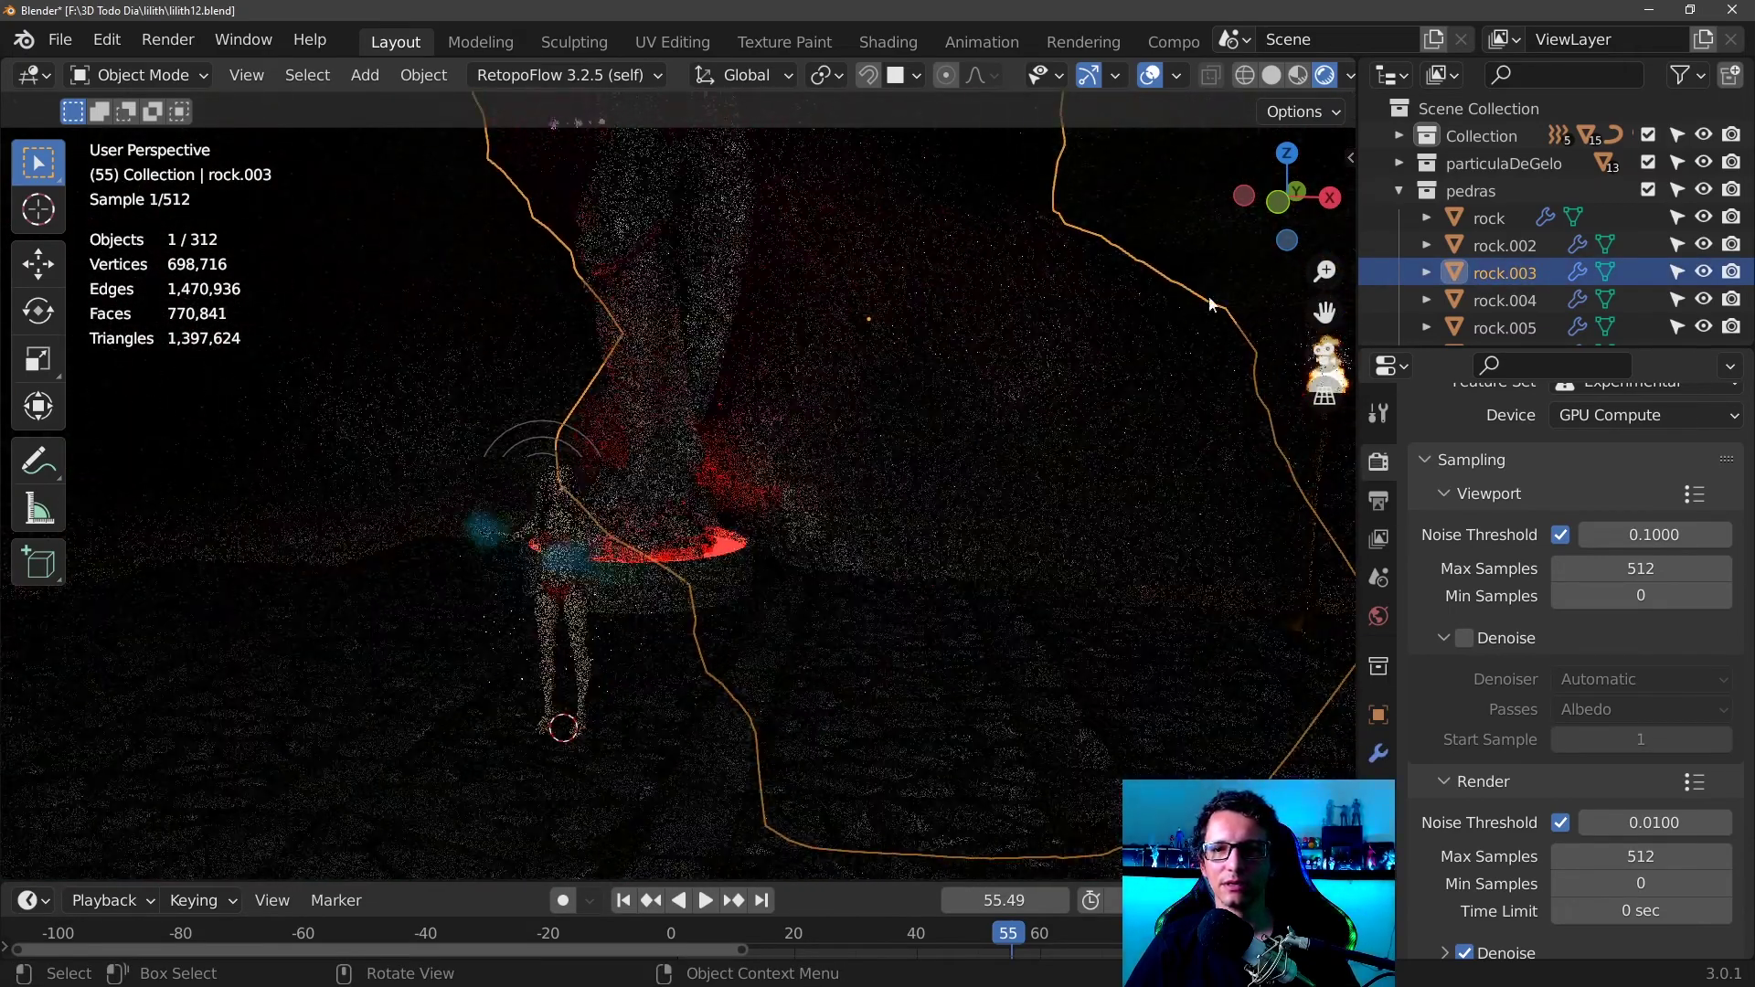
- Collapse pedras, expand Collection, and make the Sun light visible in the Outliner
left_click(1398, 190)
scroll(1472, 268, "down", 5)
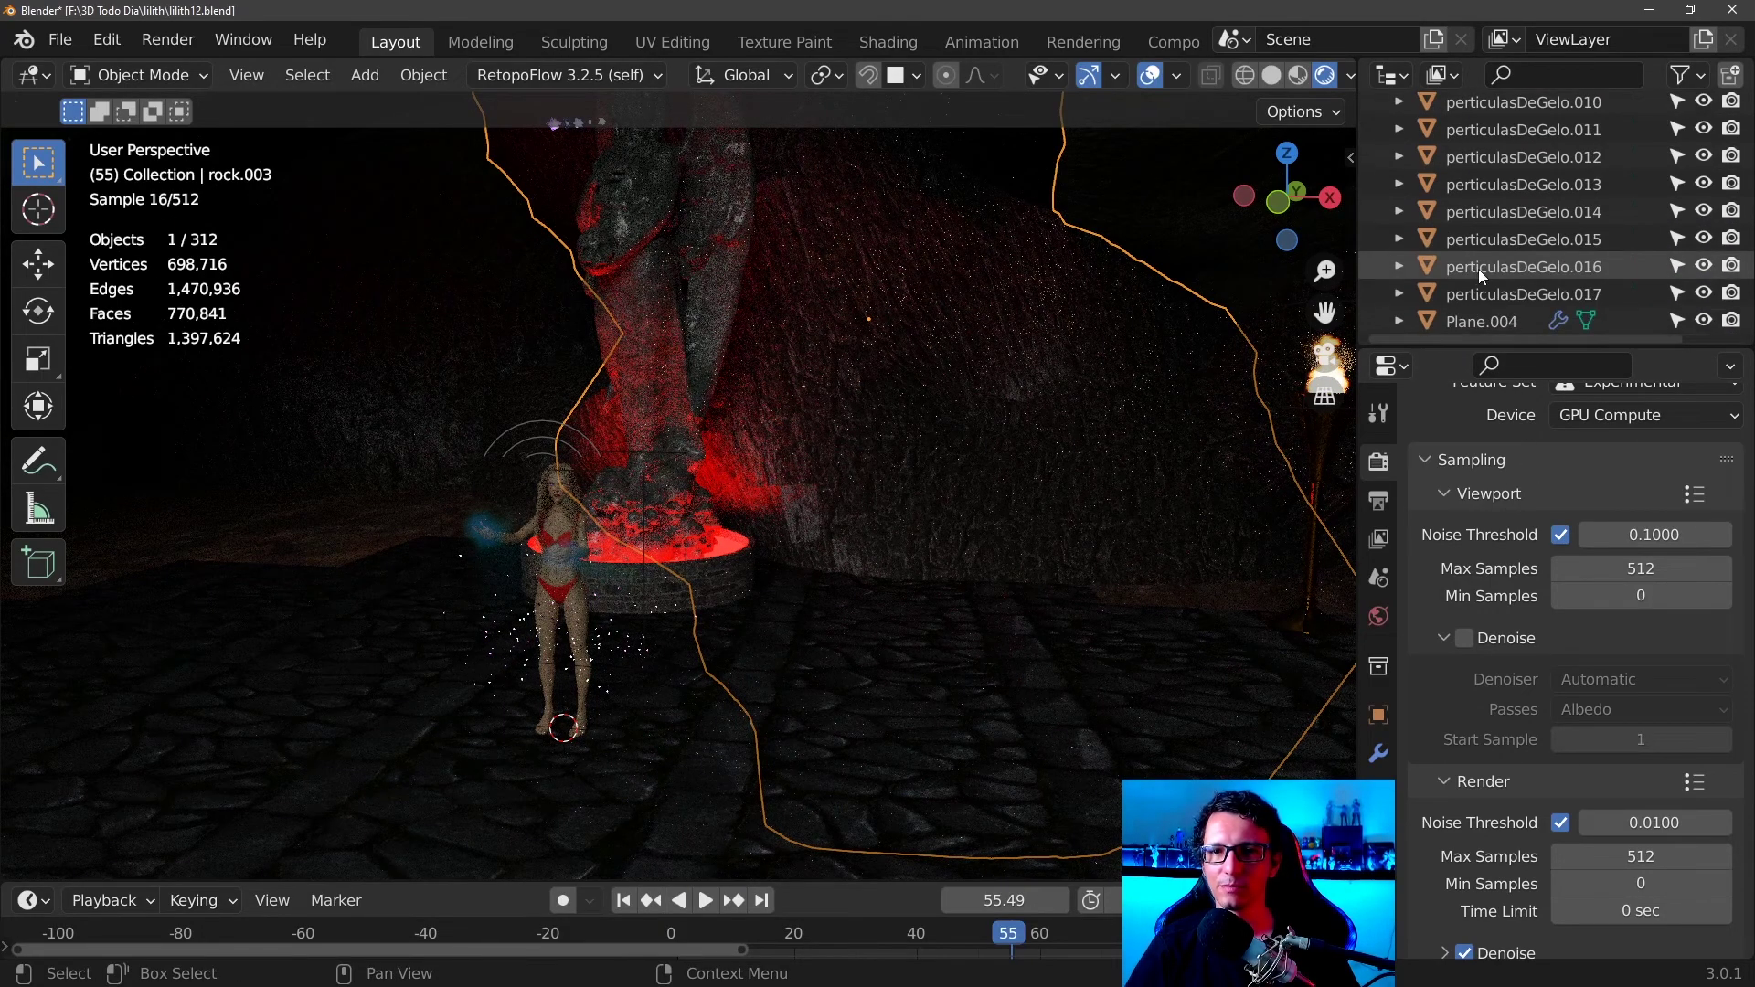
scroll(1478, 268, "up", 3)
scroll(1478, 269, "up", 2)
left_click(1398, 135)
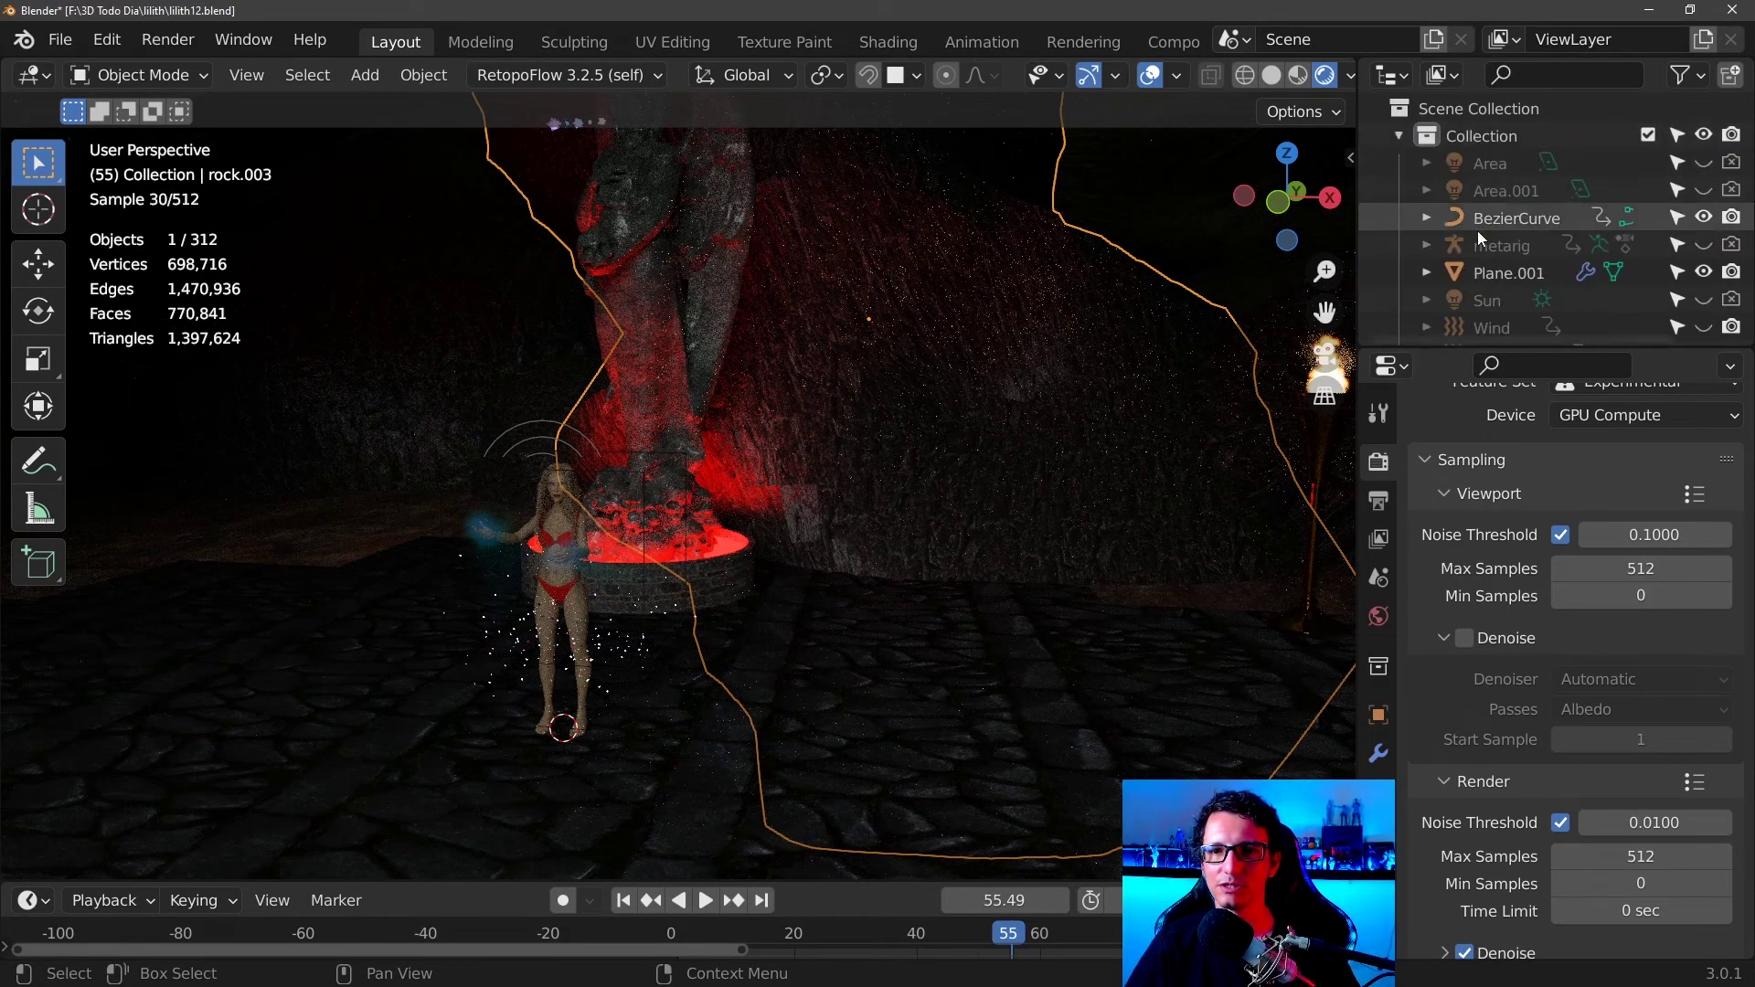
scroll(1486, 247, "down", 3)
scroll(1490, 259, "down", 3)
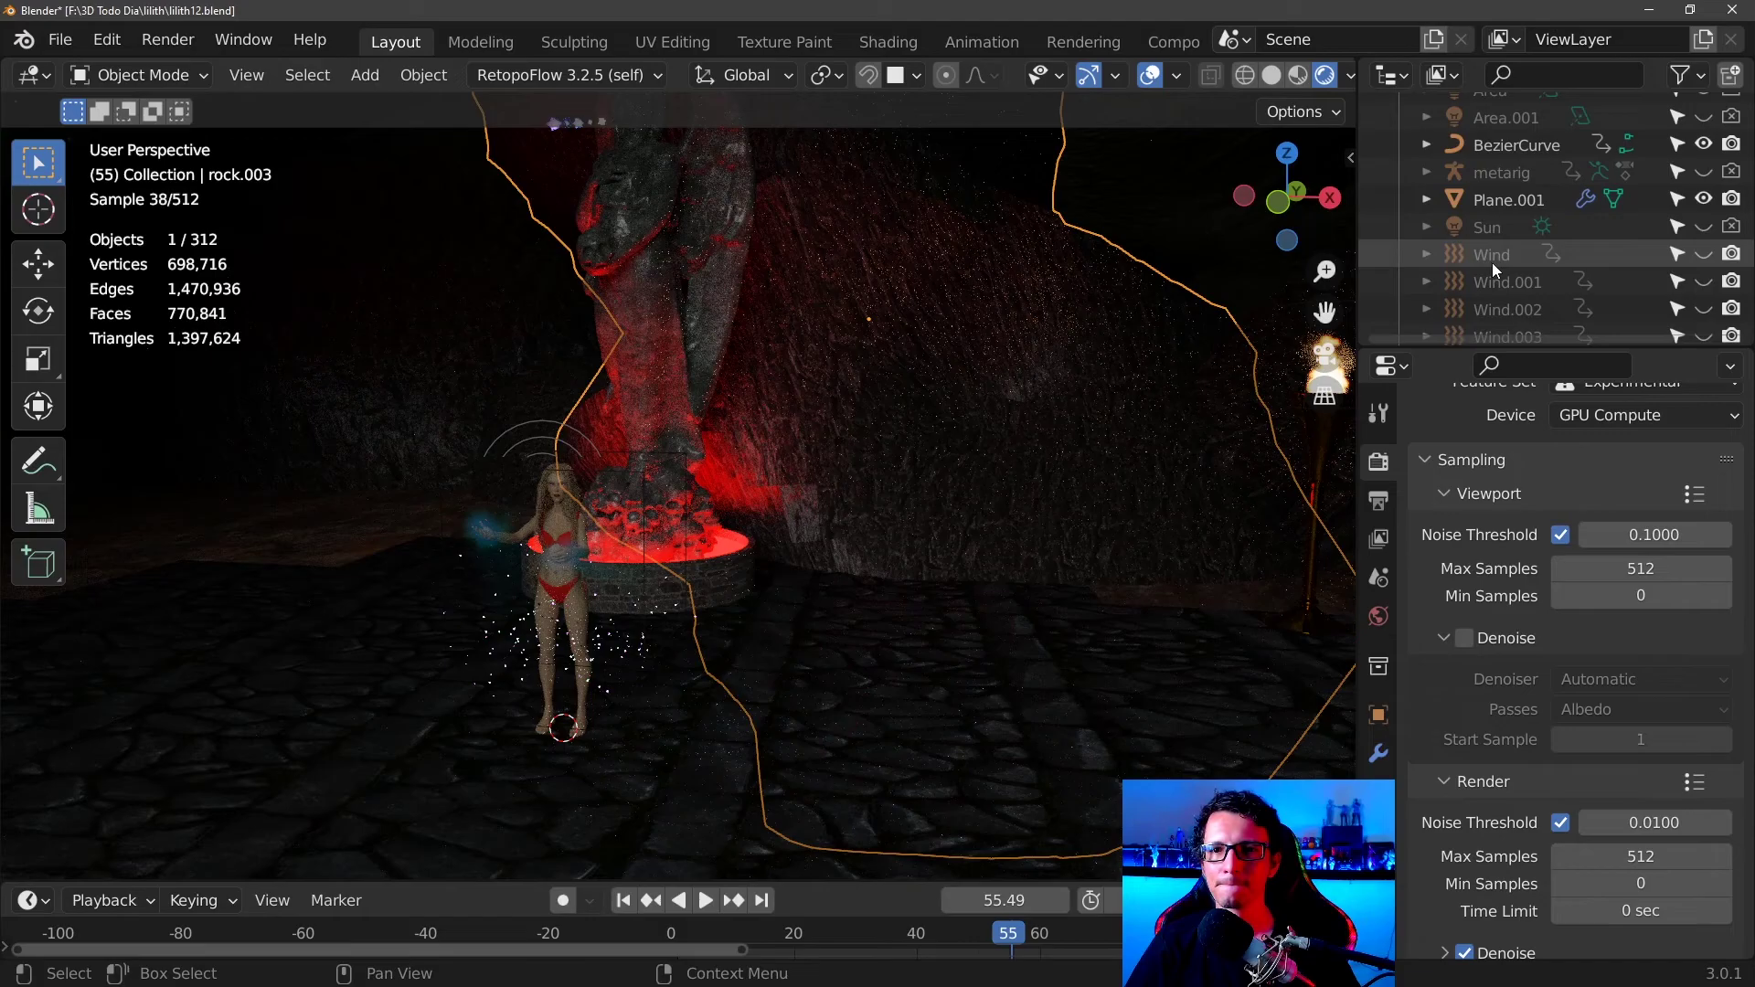
left_click(1703, 226)
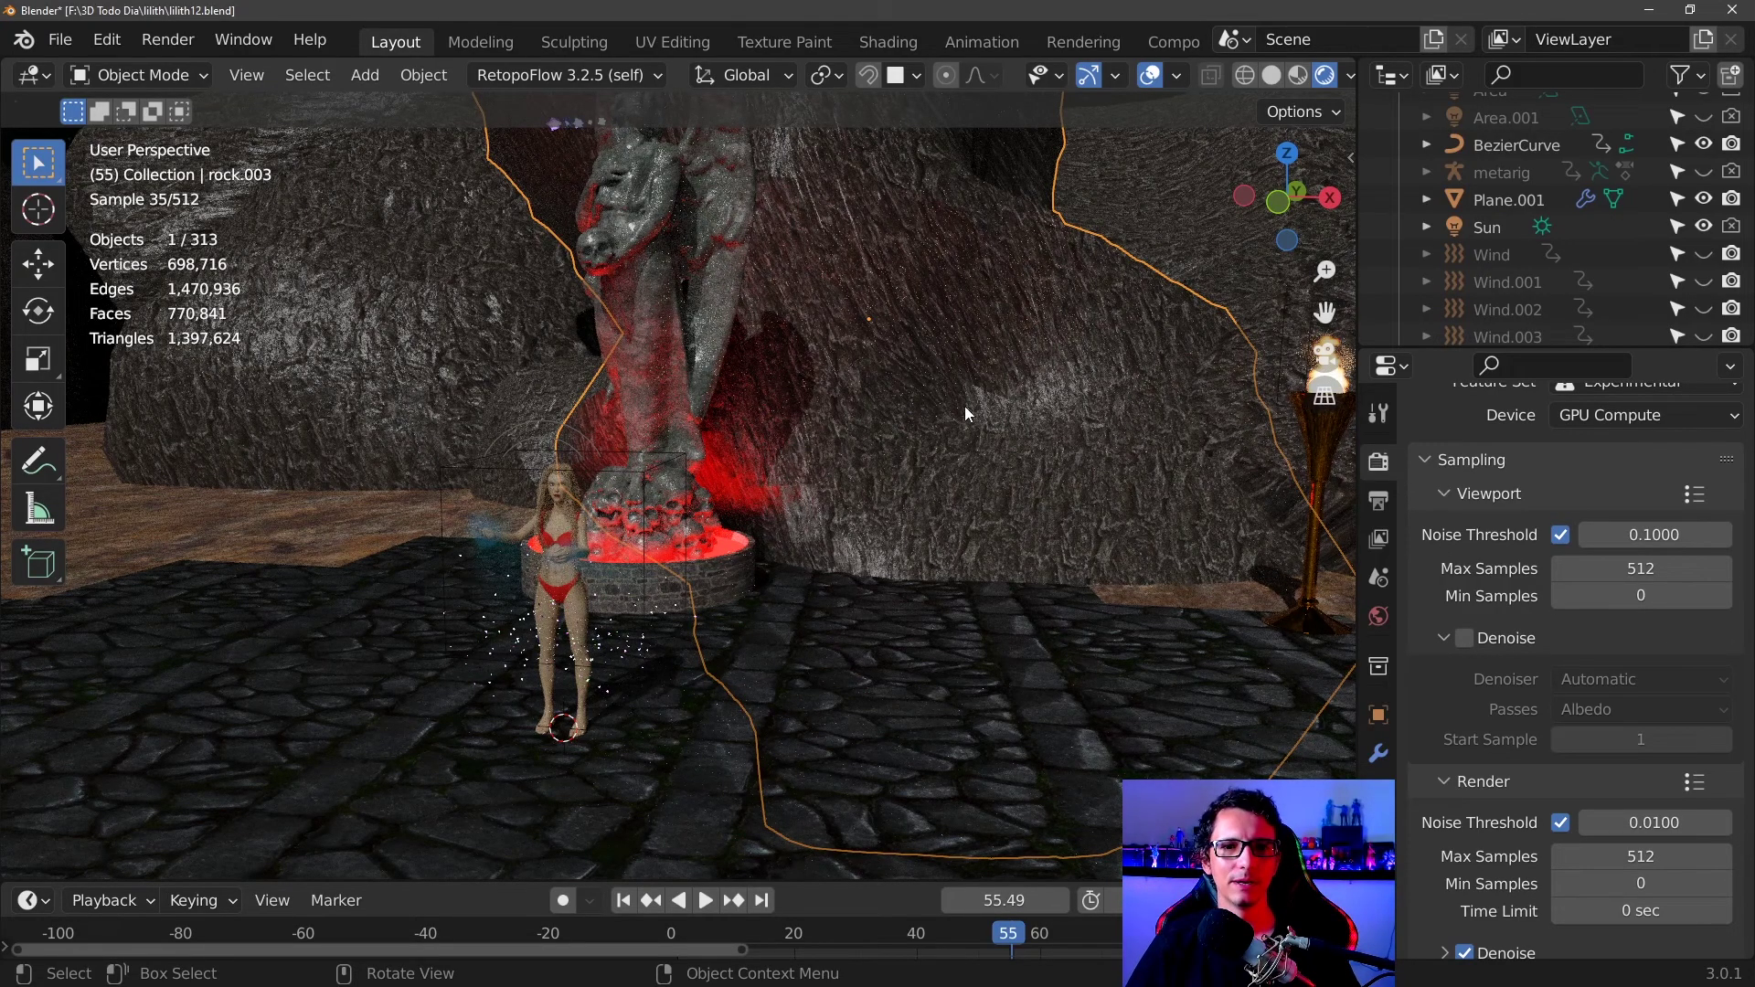
mouse_move(963, 406)
middle_mouse_down()
mouse_move(1094, 393)
mouse_move(1011, 359)
mouse_move(1134, 348)
mouse_move(1166, 408)
mouse_move(1242, 397)
mouse_move(1137, 439)
mouse_move(1176, 426)
mouse_move(1131, 437)
mouse_move(942, 403)
middle_mouse_up()
left_click(367, 82)
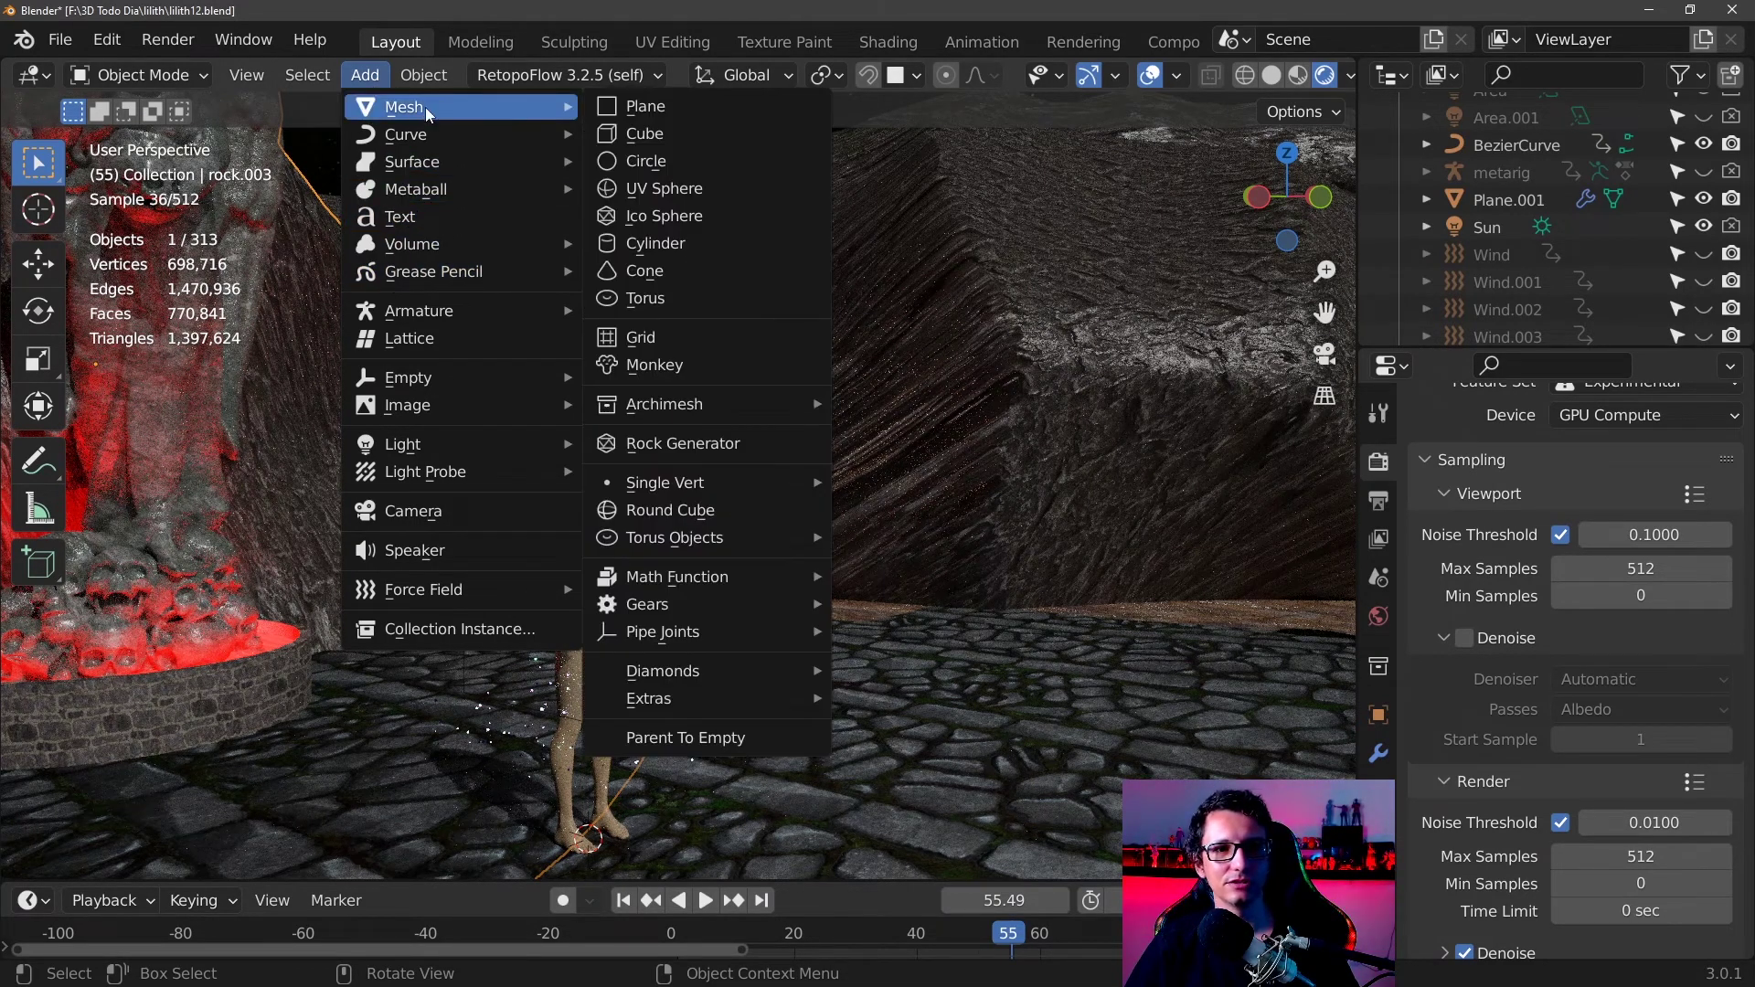
mouse_move(856, 170)
middle_mouse_down()
mouse_move(1125, 299)
mouse_move(946, 316)
mouse_move(1145, 329)
mouse_move(883, 341)
mouse_move(771, 400)
mouse_move(759, 338)
mouse_move(702, 329)
middle_mouse_up()
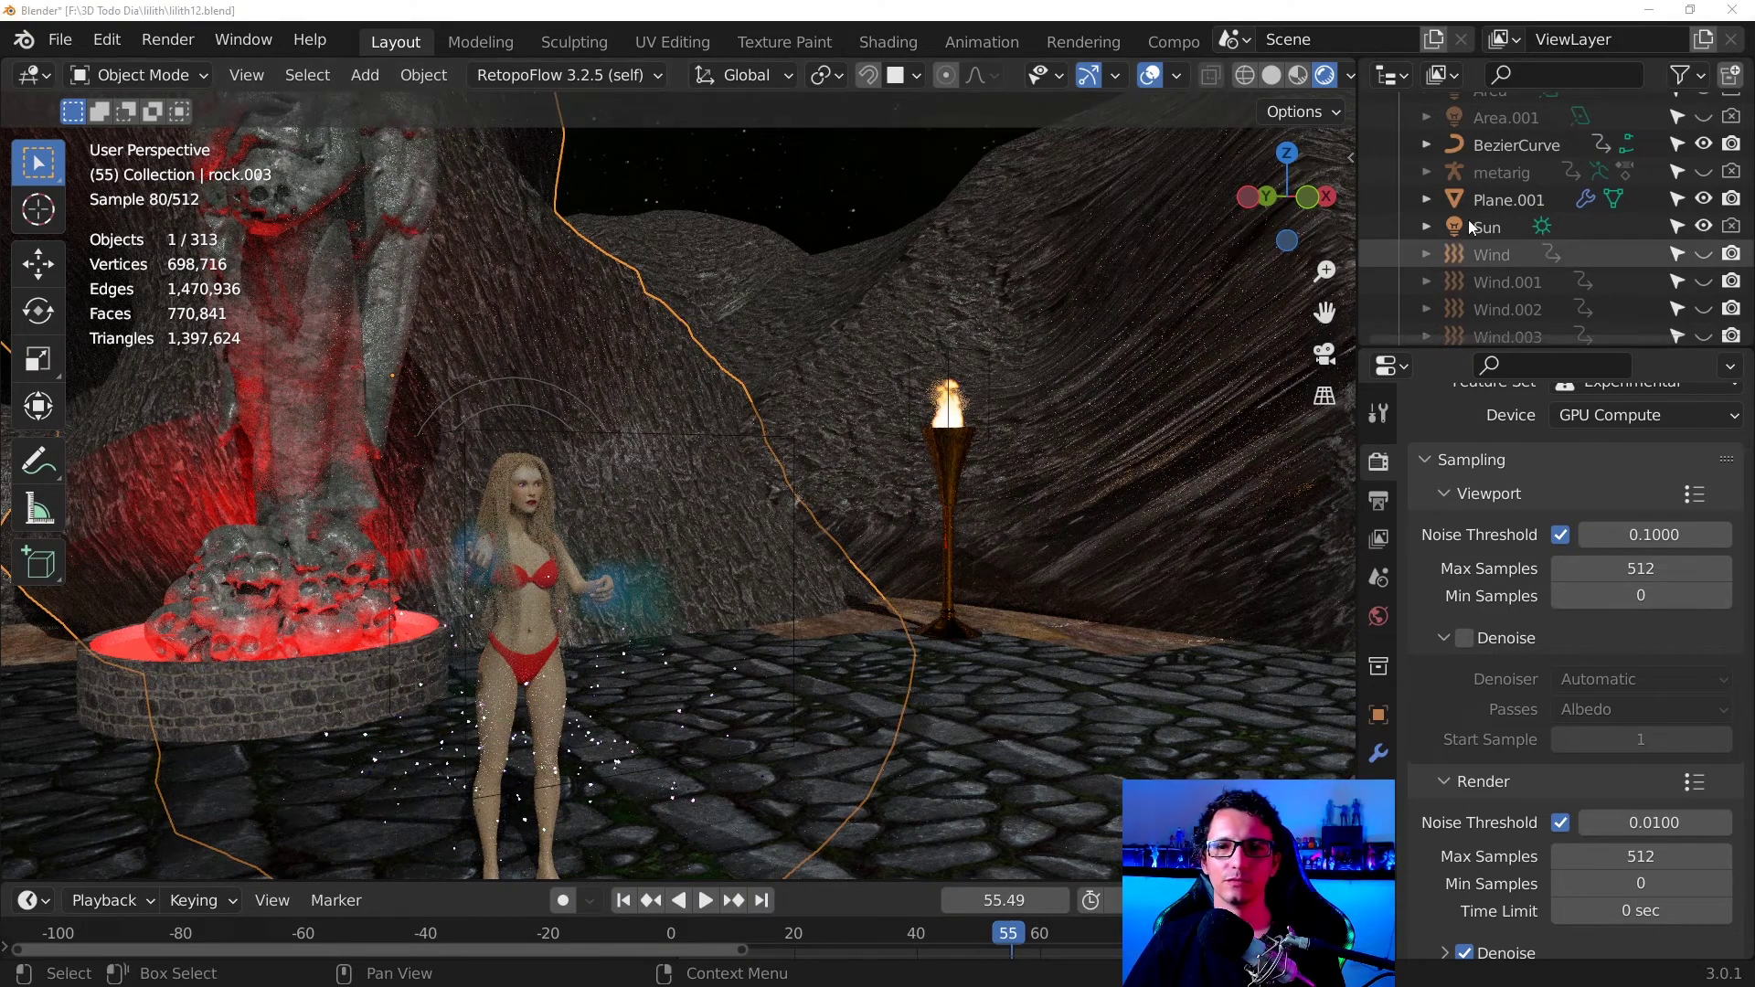
- Hide the Sun light in the Outliner and orbit around the character
left_click(1704, 230)
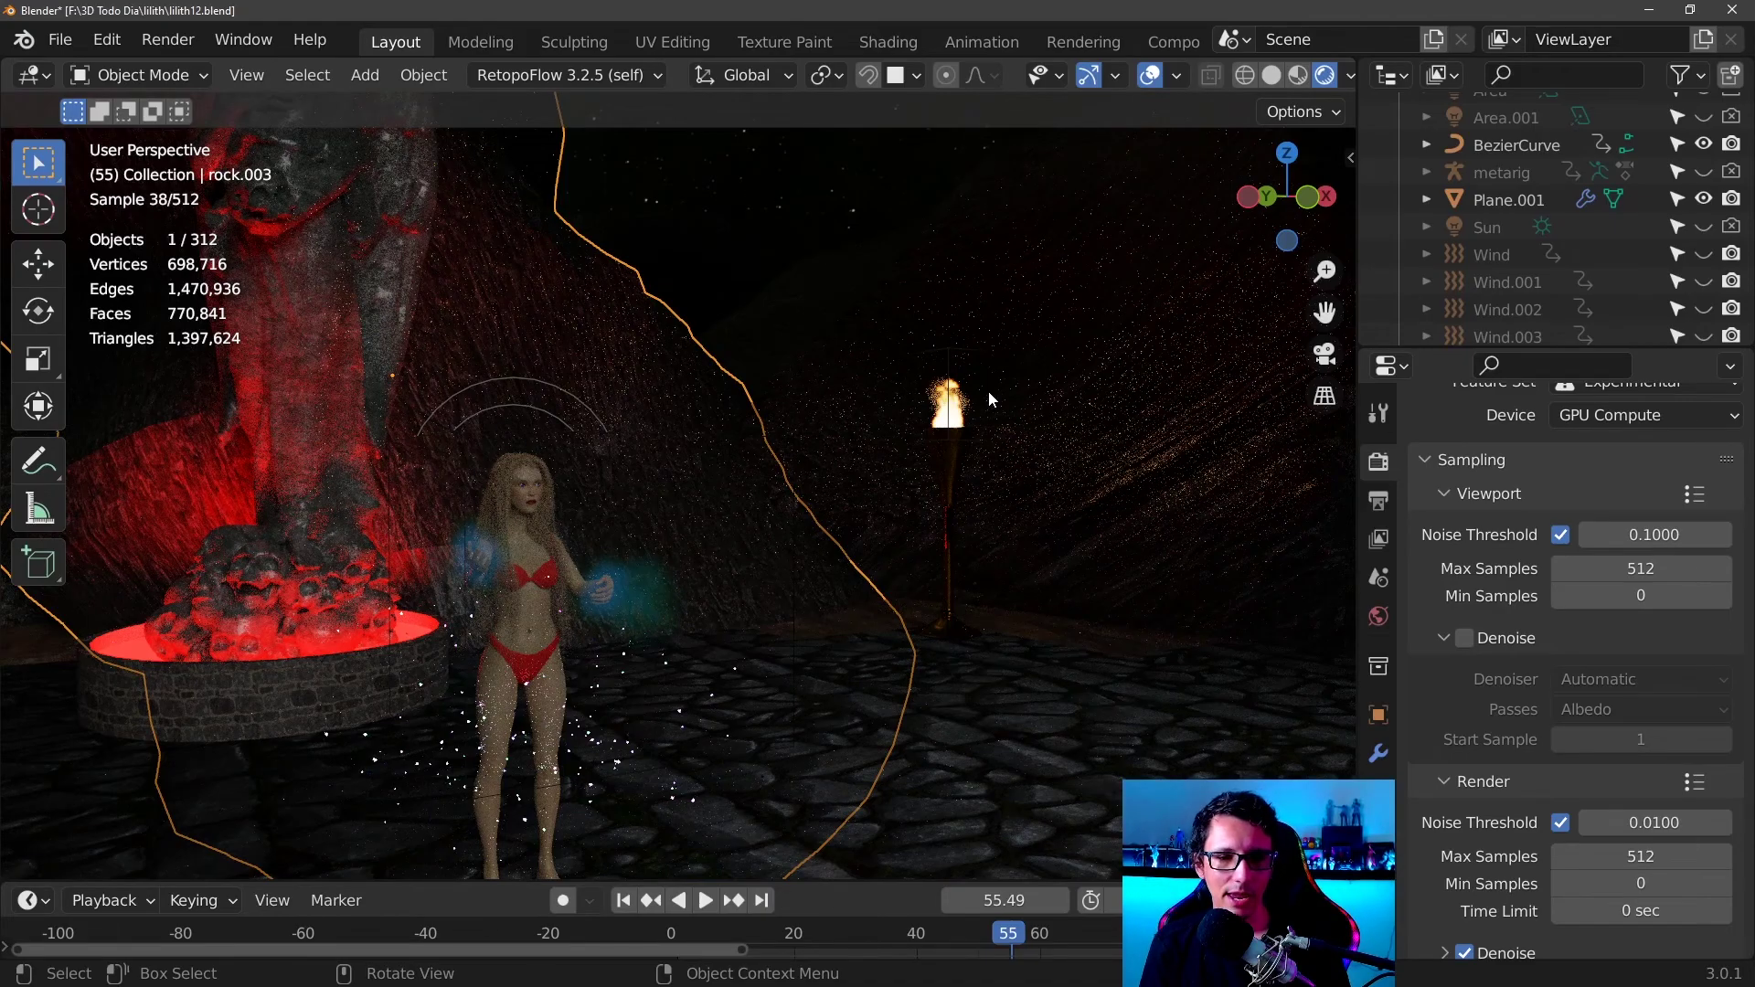
mouse_move(424, 468)
middle_mouse_down()
mouse_move(677, 402)
mouse_move(792, 293)
mouse_move(804, 248)
mouse_move(761, 314)
middle_mouse_up()
scroll(1426, 183, "up", 3)
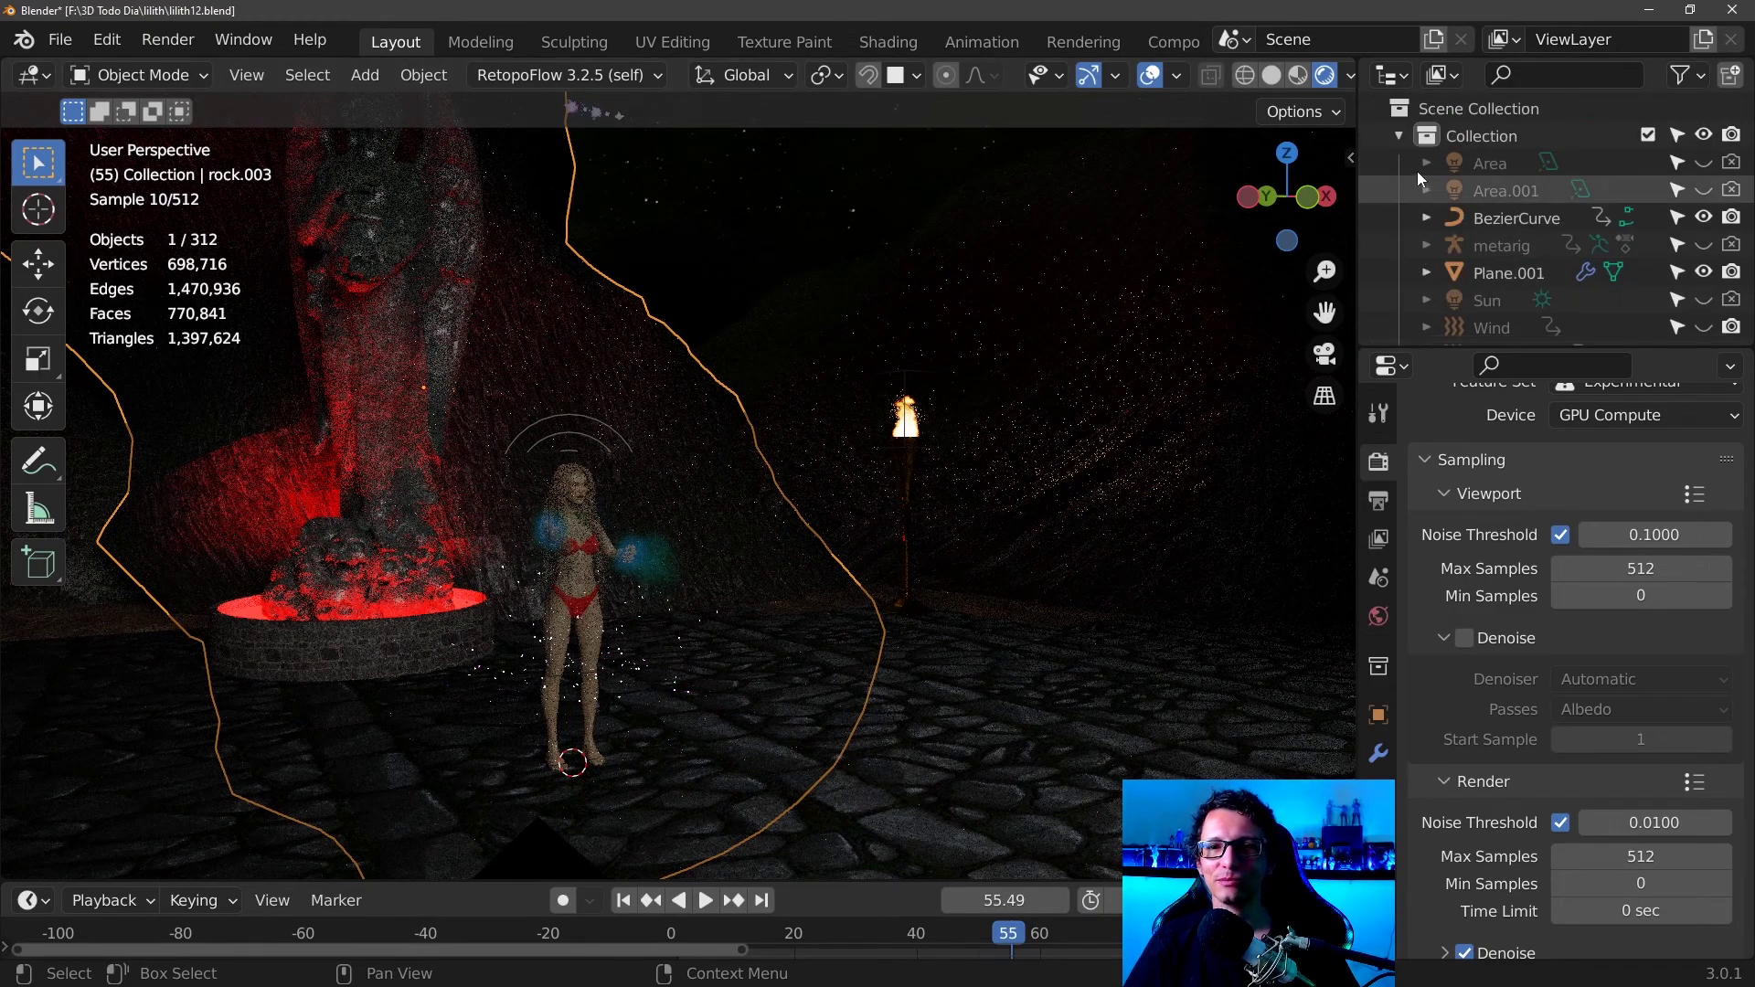
scroll(1426, 201, "down", 3)
scroll(1474, 273, "down", 5)
scroll(1462, 275, "down", 3)
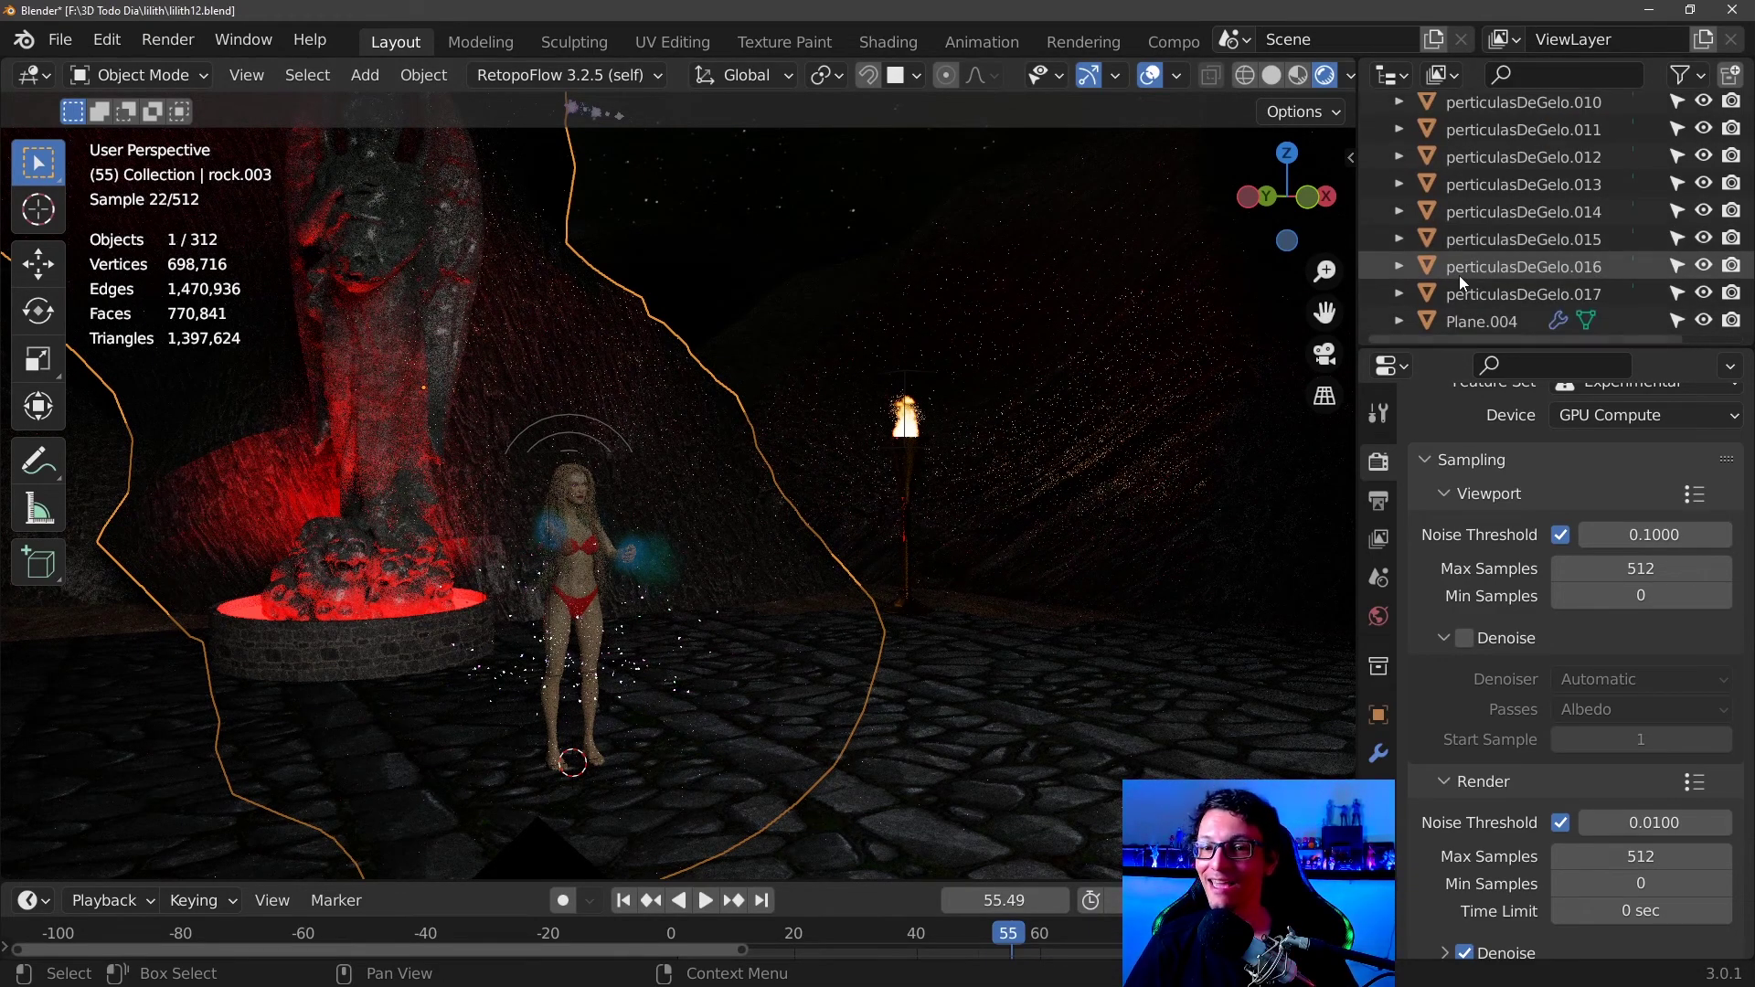
scroll(1500, 246, "up", 3)
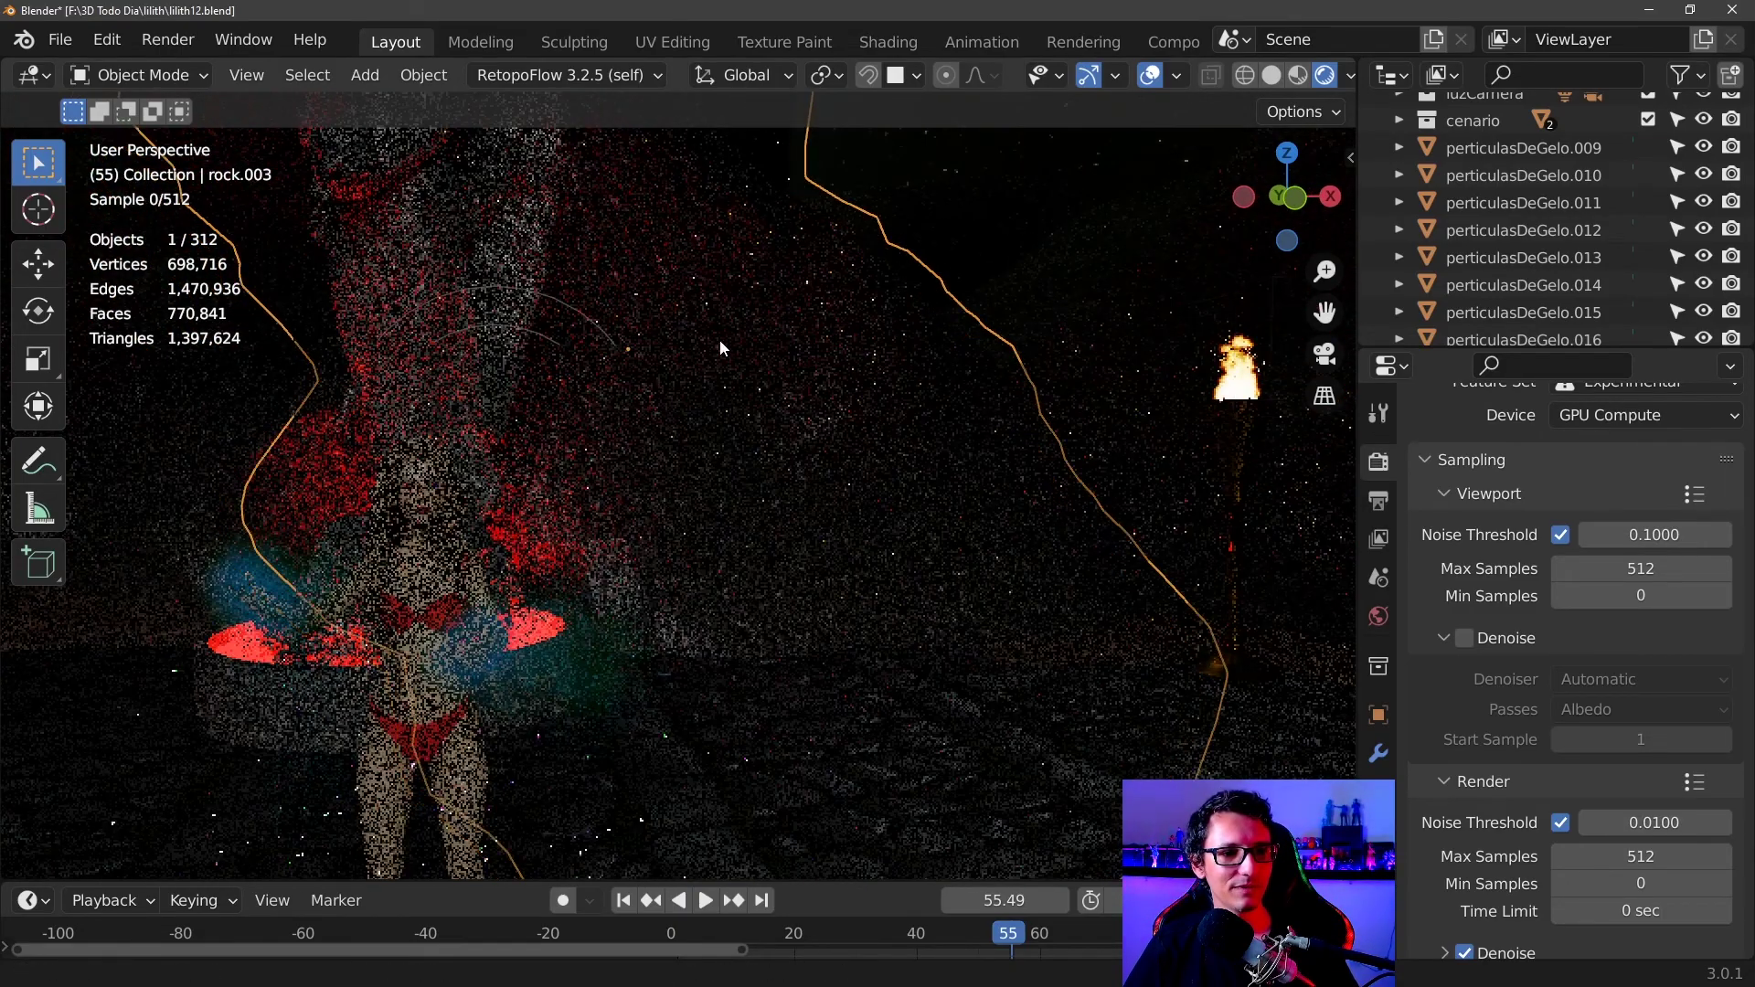
- Deselect the rock and frame a close view of the character beside the pedestal
mouse_move(721, 351)
middle_mouse_down()
mouse_move(845, 289)
mouse_move(755, 294)
mouse_move(771, 198)
middle_mouse_up()
scroll(755, 294, "down", 4)
scroll(755, 294, "down", 3)
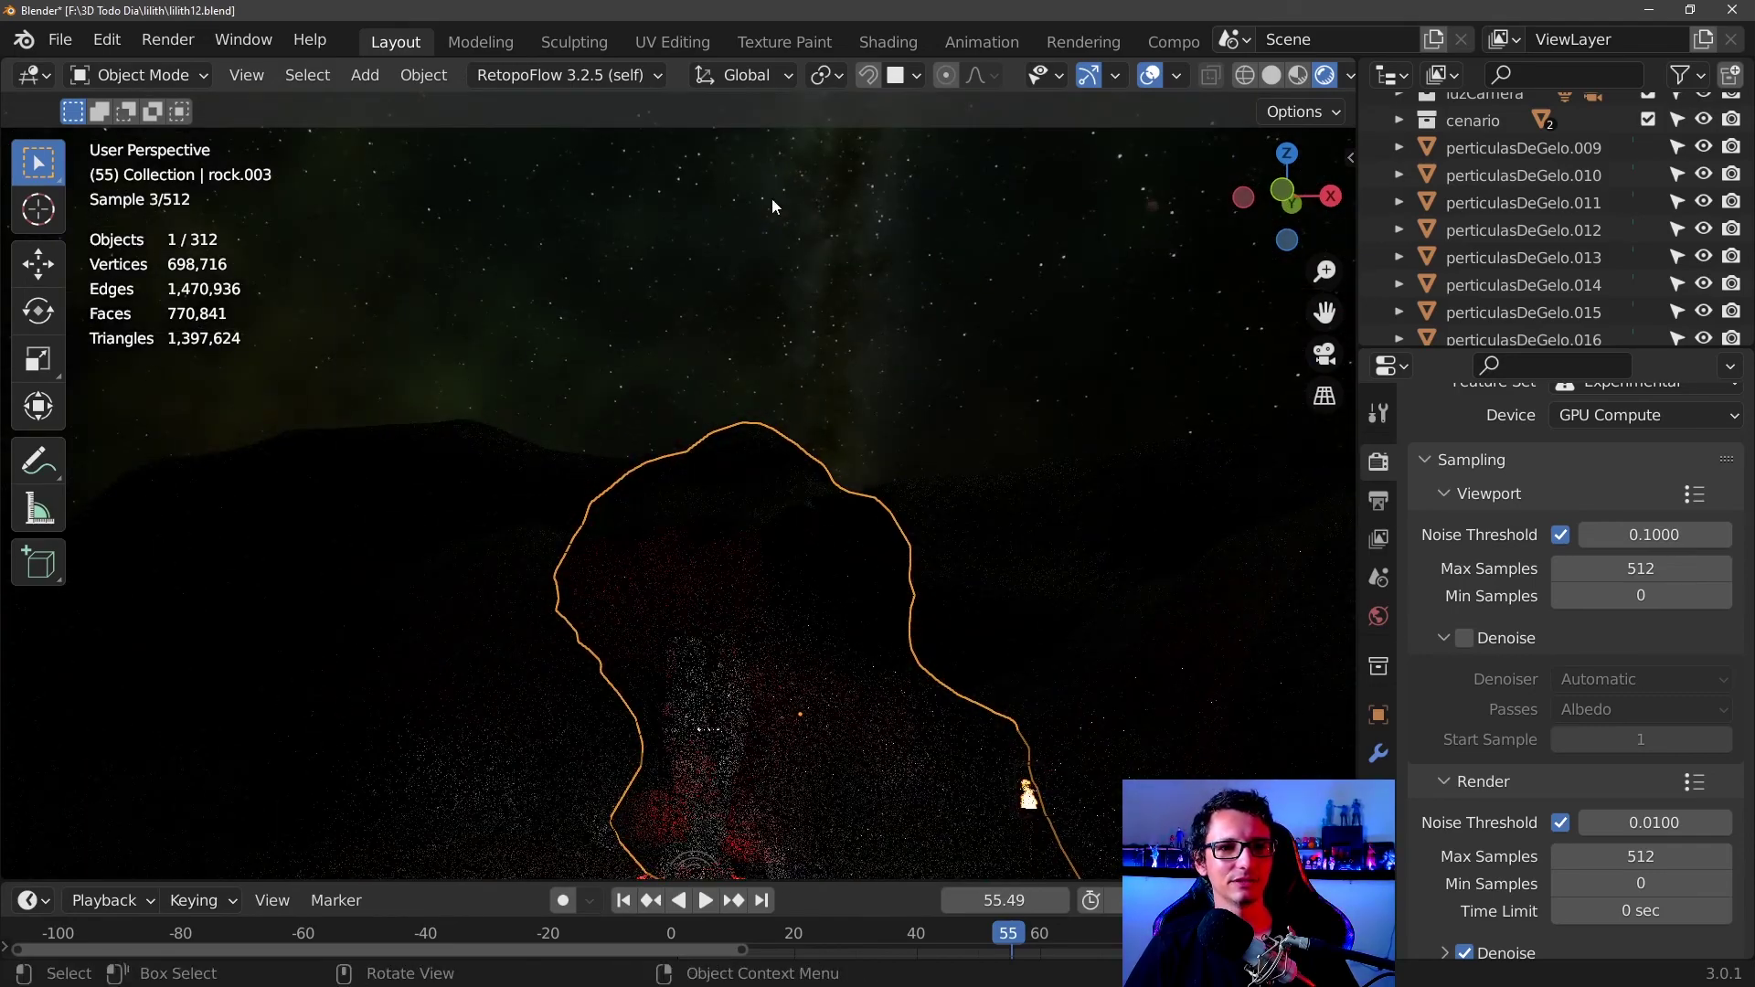
left_click(731, 283)
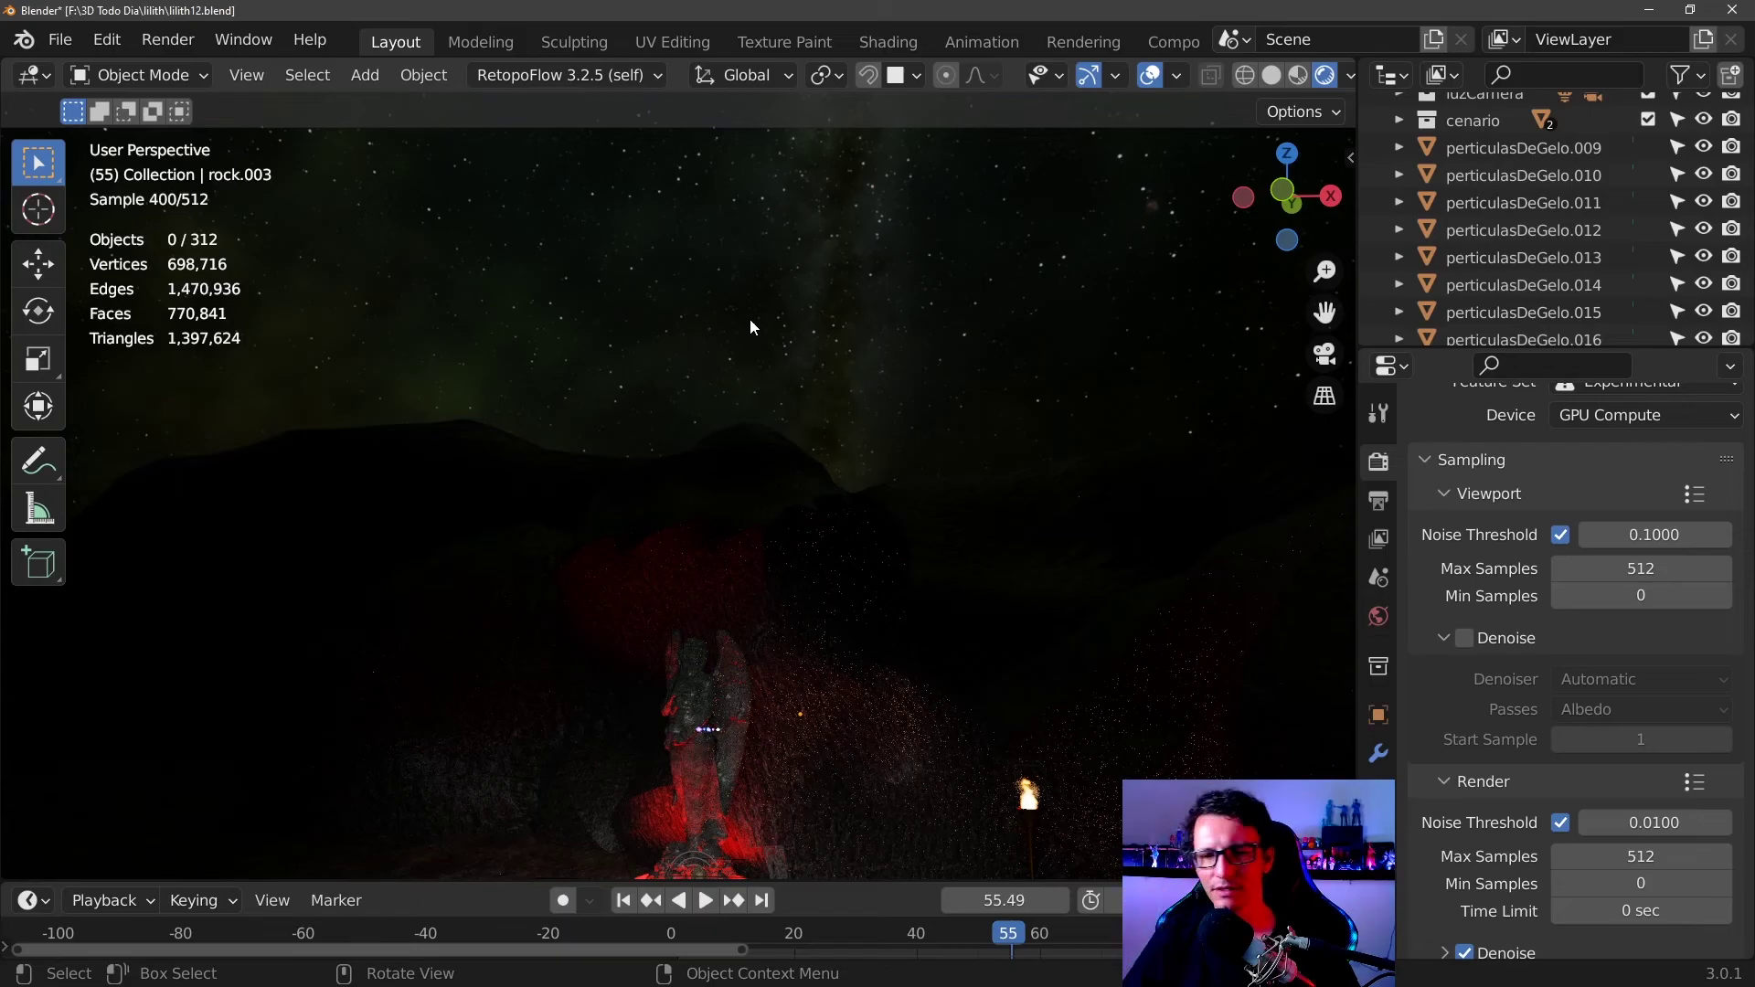
mouse_move(850, 429)
middle_mouse_down()
mouse_move(1099, 612)
mouse_move(880, 613)
mouse_move(948, 370)
mouse_move(824, 271)
mouse_move(946, 440)
mouse_move(721, 303)
middle_mouse_up()
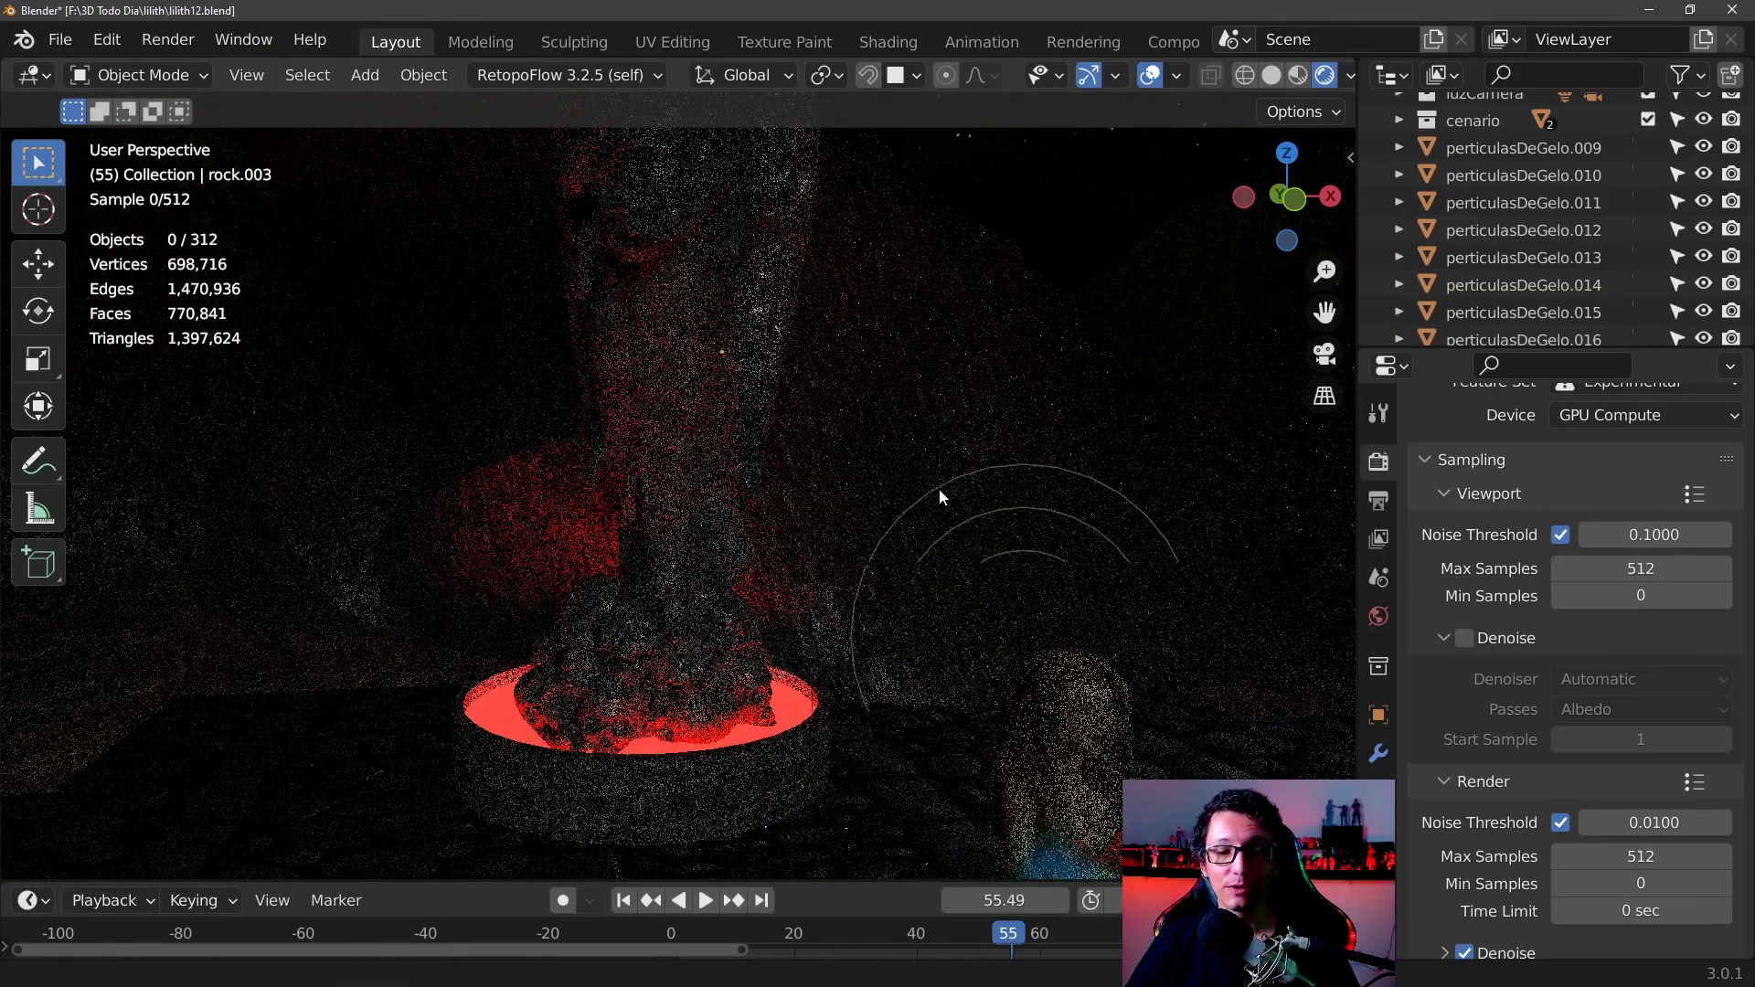
mouse_move(940, 488)
middle_mouse_down("shift")
mouse_move(803, 408)
mouse_move(912, 529)
mouse_move(452, 300)
middle_mouse_up("shift")
scroll(596, 246, "up", 2)
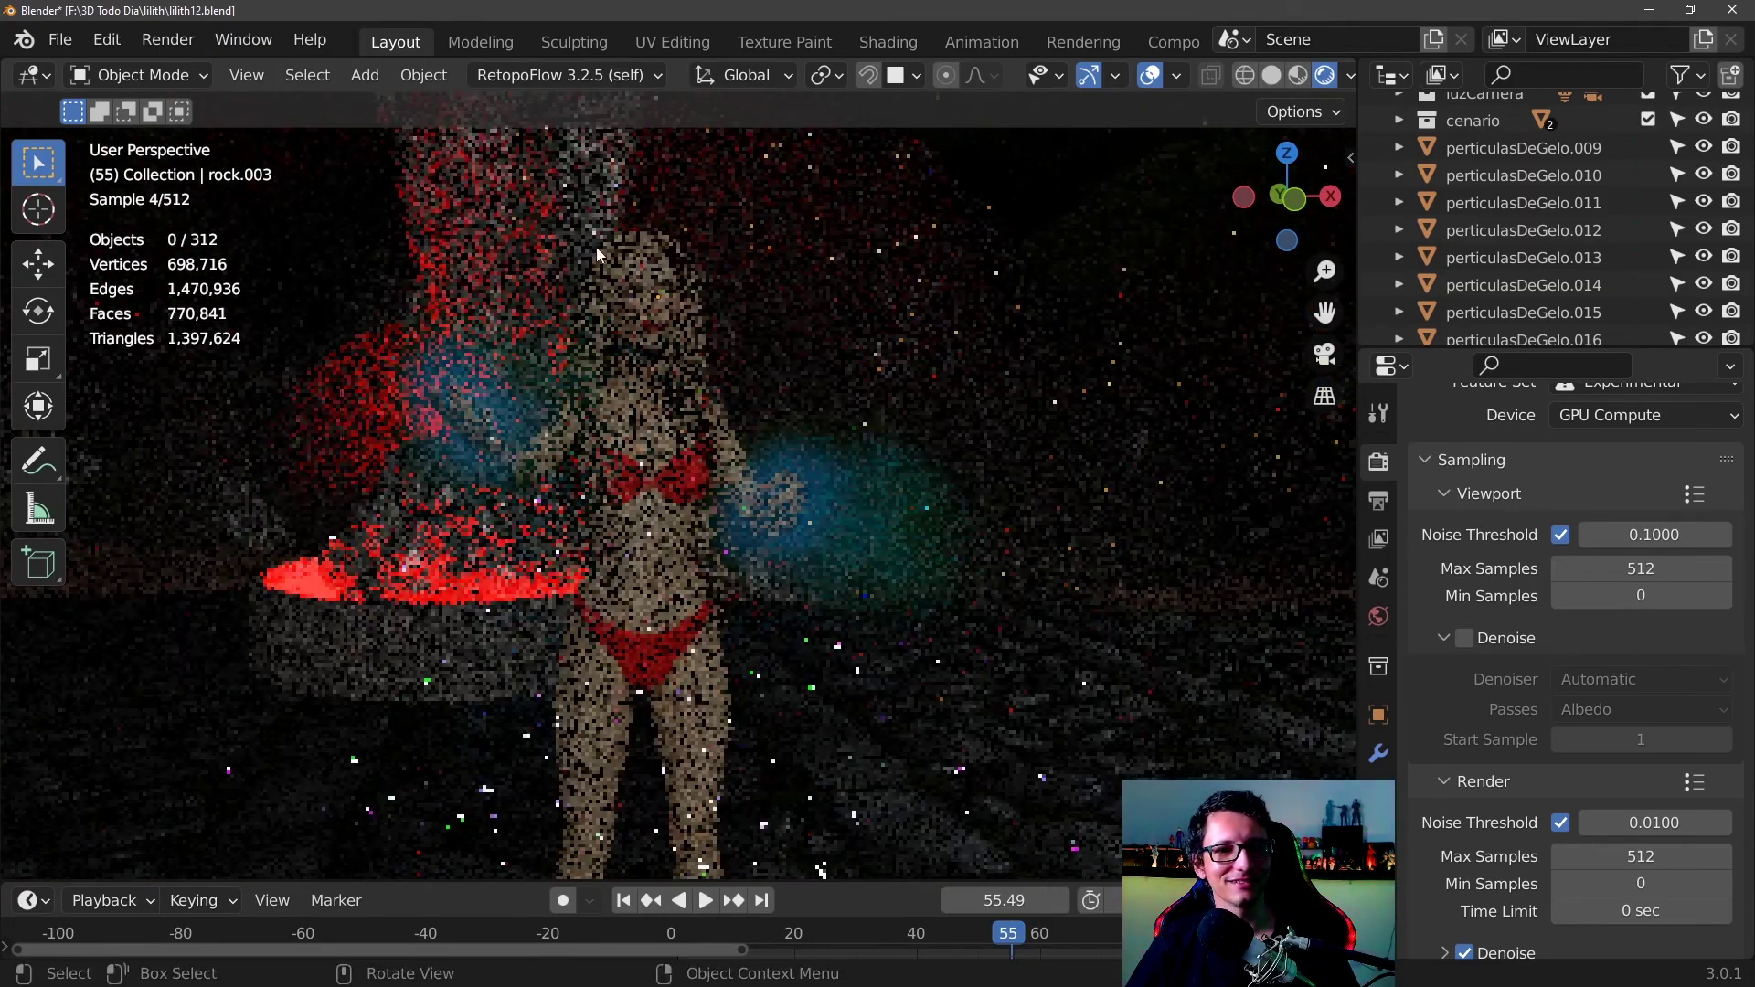
scroll(624, 321, "up", 2)
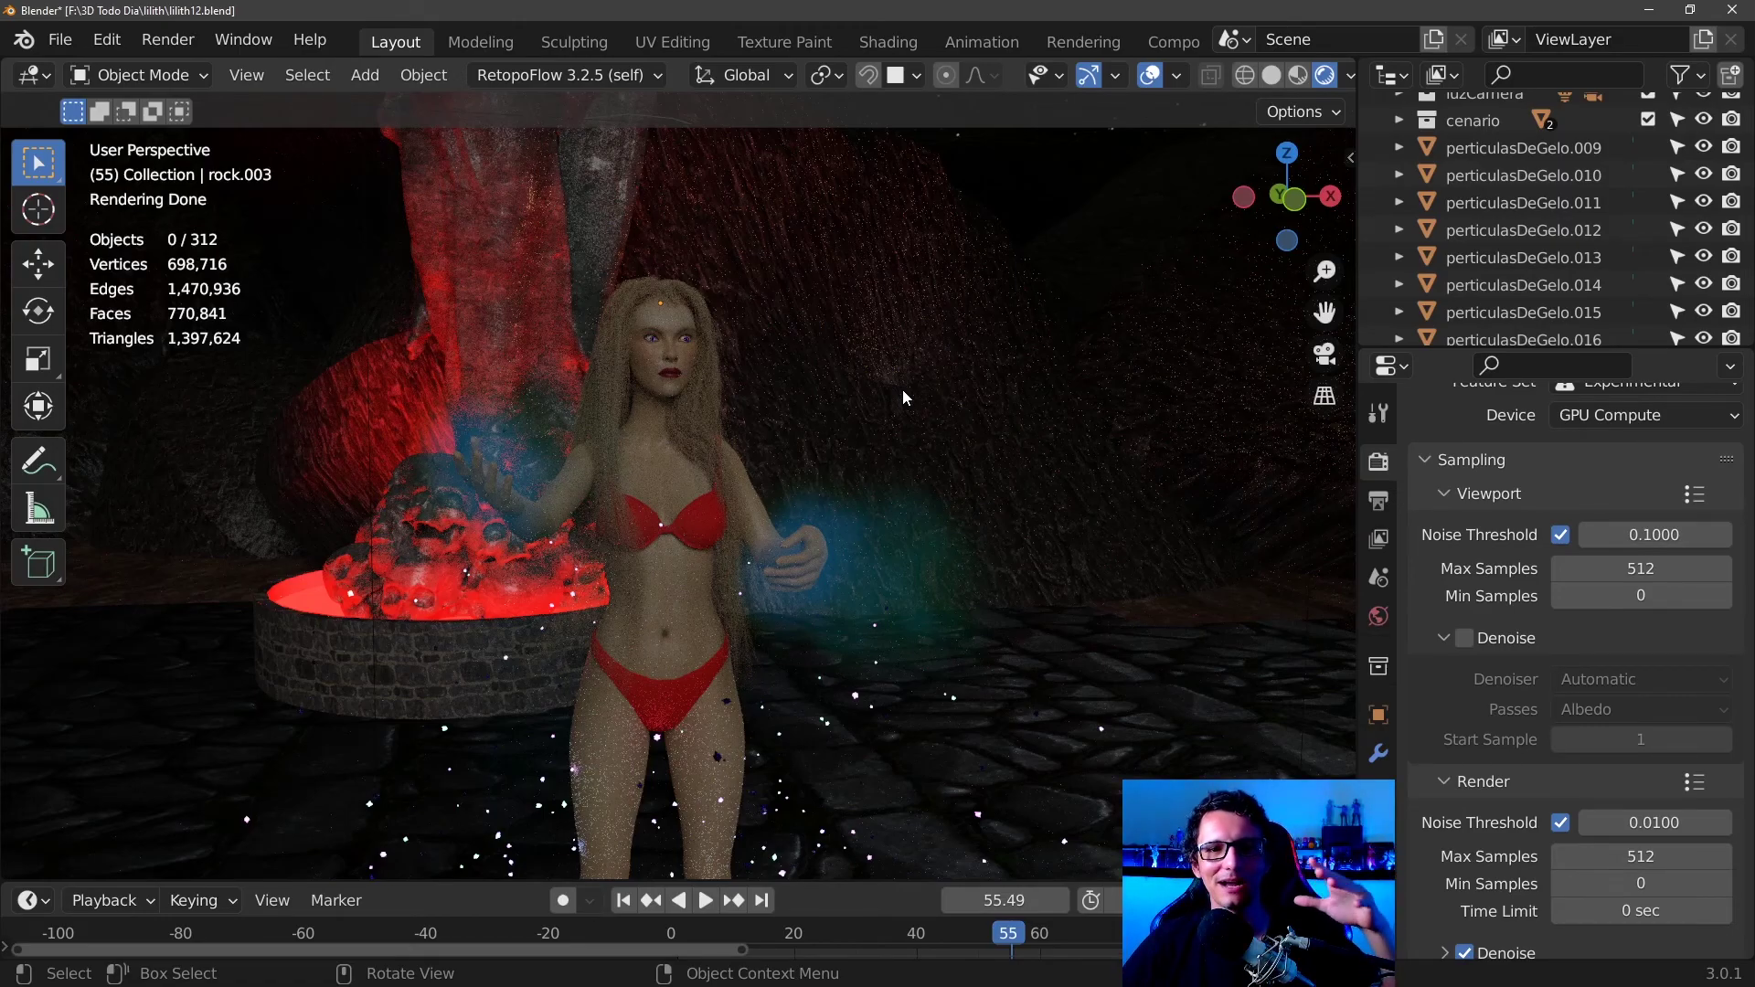
- Select Smoke Domain.001 and centre the view on the torch flame
middle_click_drag(798, 485, 1099, 487)
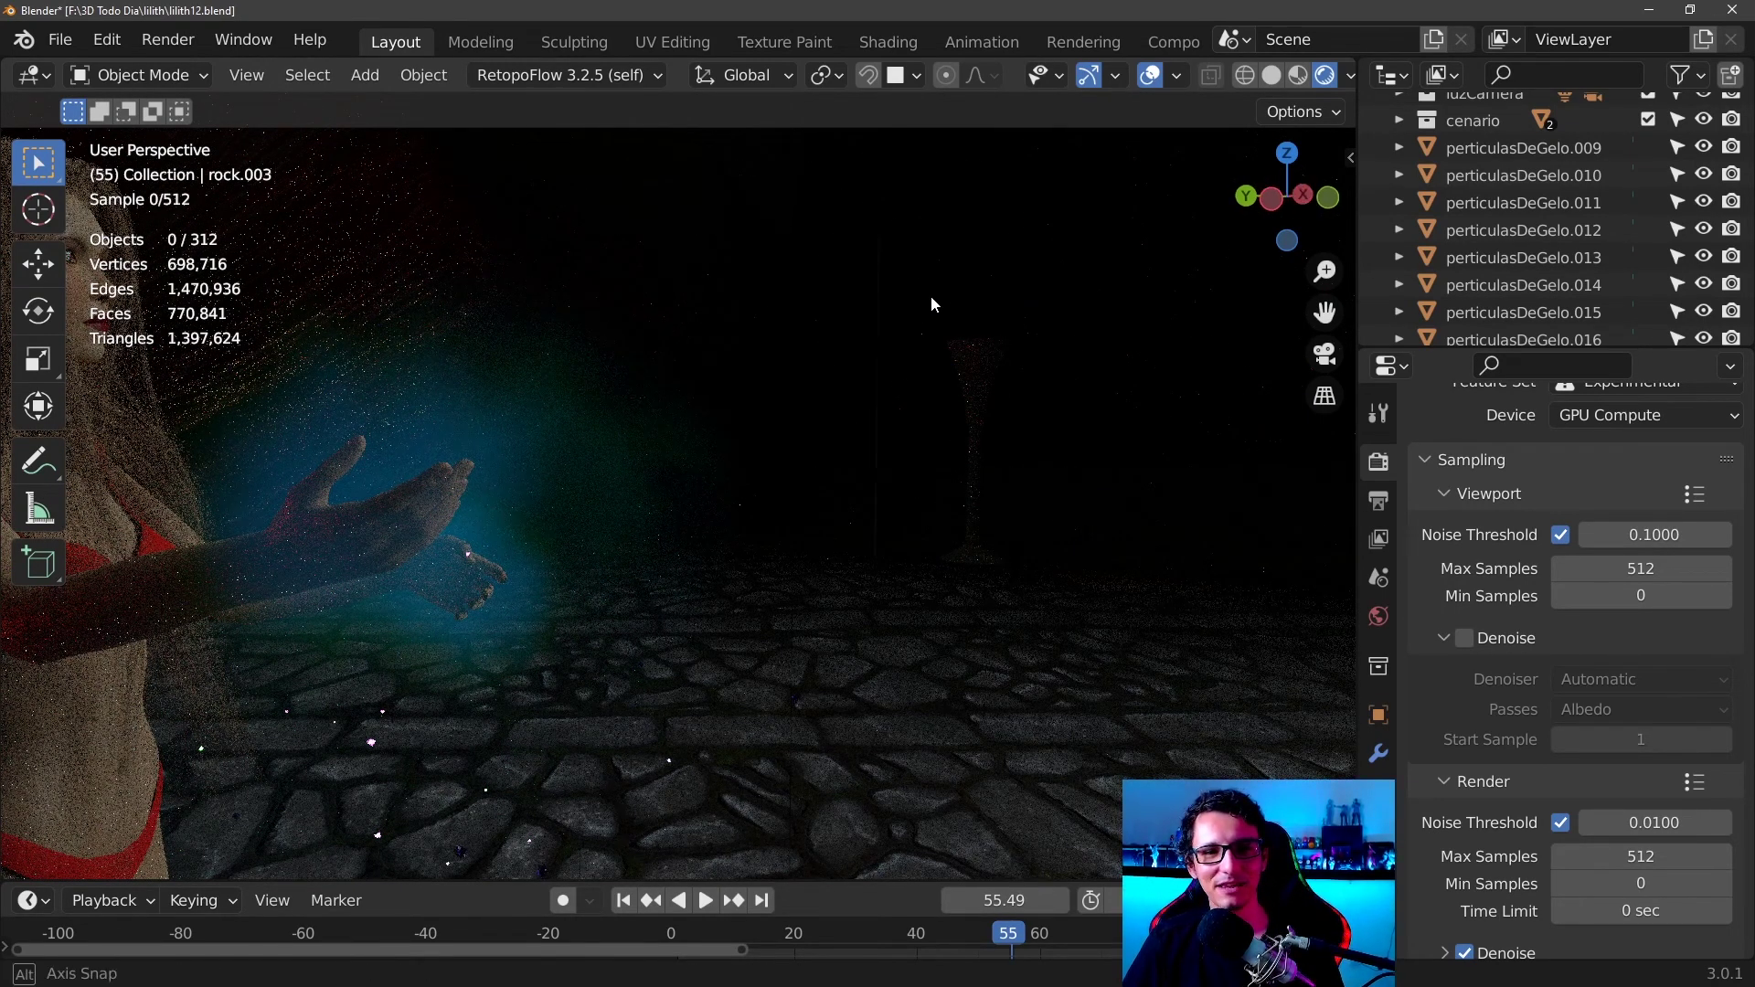
mouse_move(928, 302)
middle_mouse_down()
mouse_move(1179, 354)
mouse_move(735, 365)
mouse_move(1234, 336)
mouse_move(1045, 368)
middle_mouse_up()
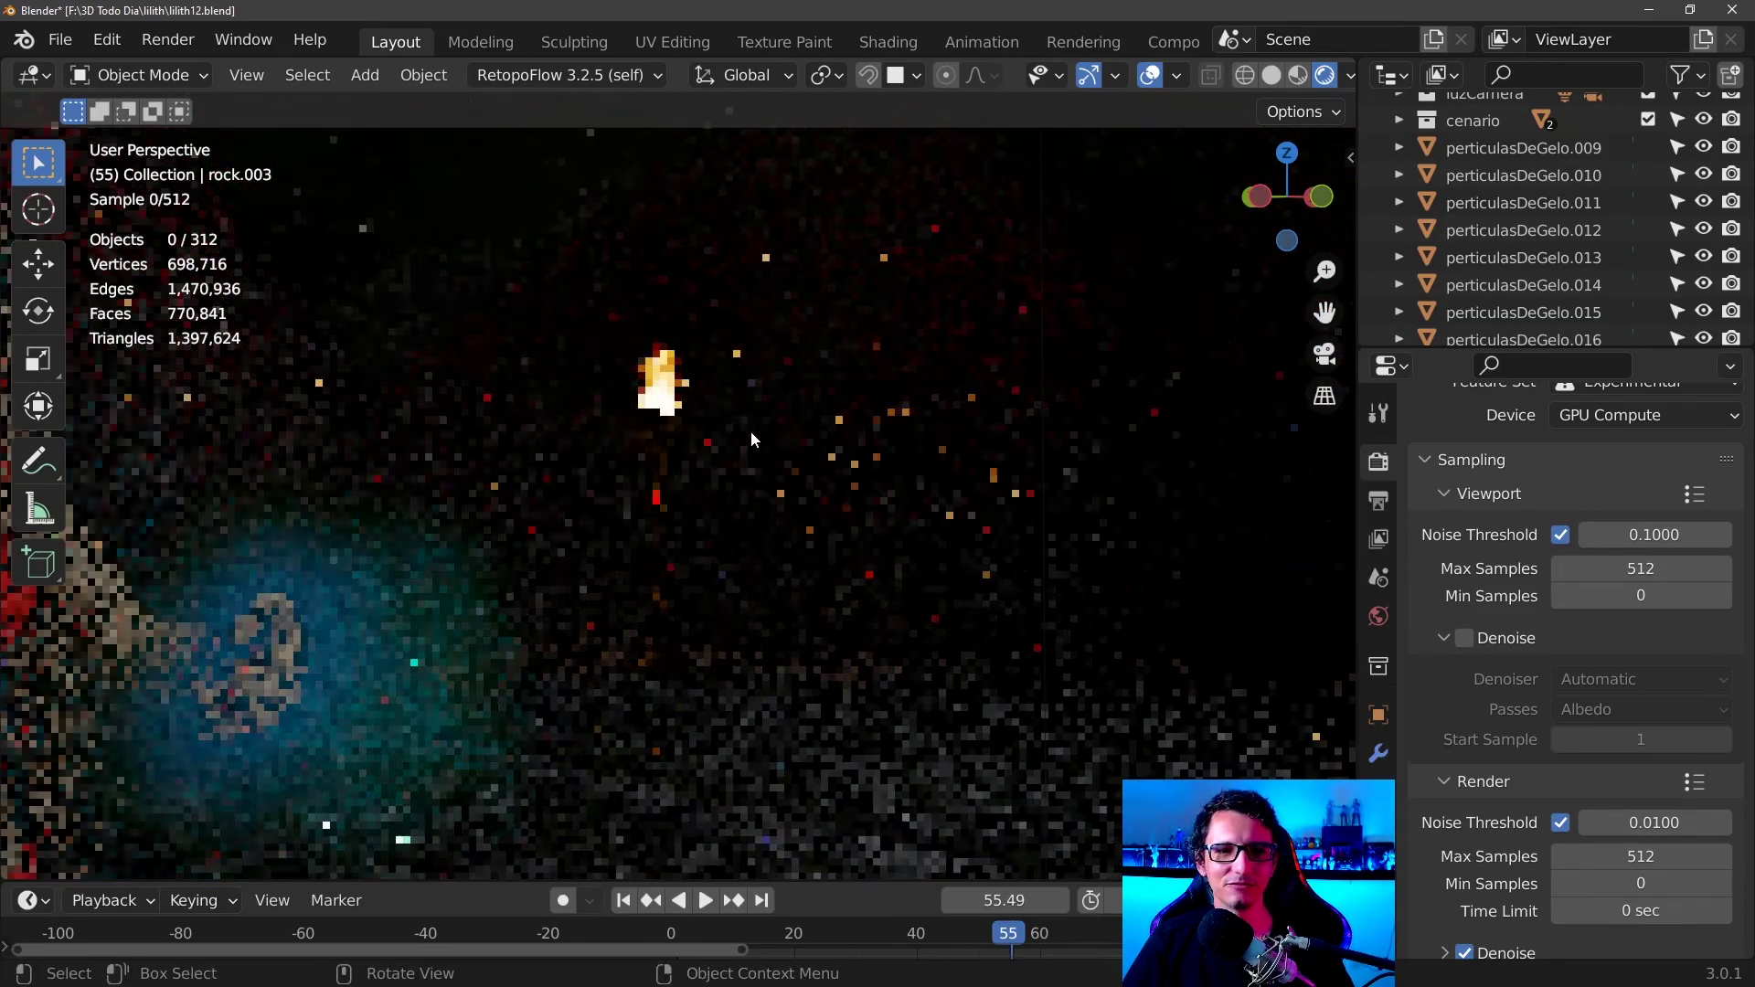
left_click(666, 433)
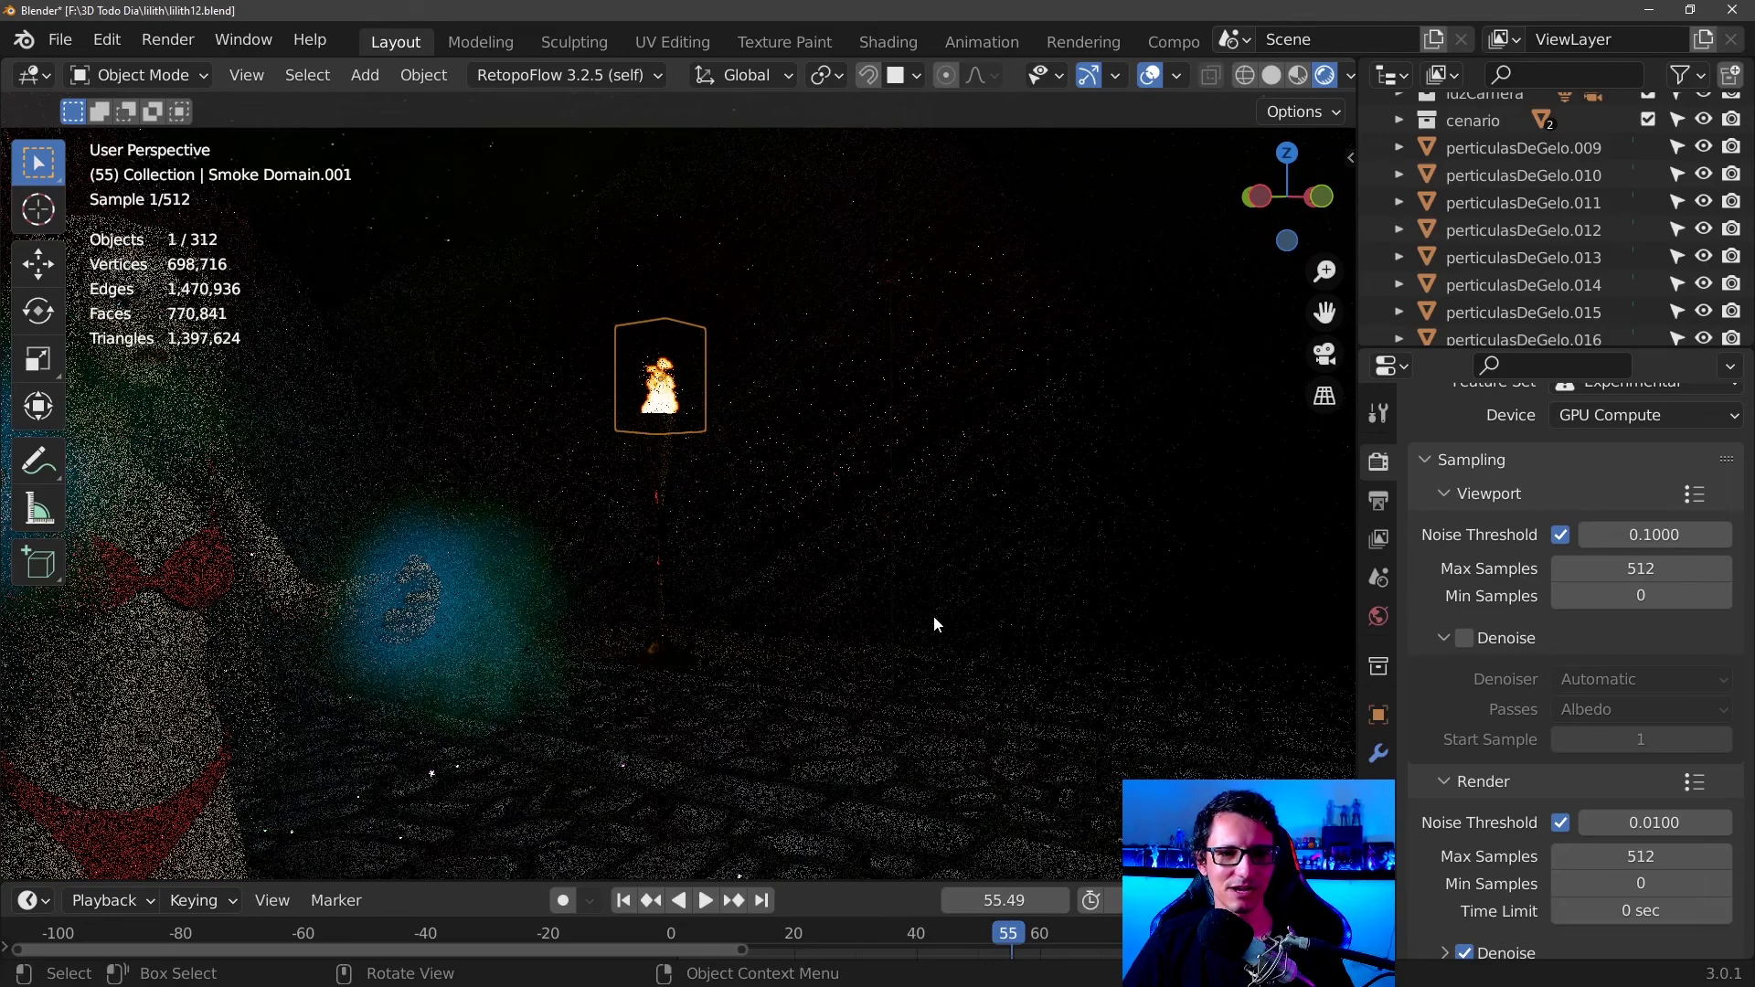
key("KP_Decimal")
mouse_move(938, 616)
middle_mouse_down()
mouse_move(902, 456)
mouse_move(856, 391)
mouse_move(693, 397)
middle_mouse_up()
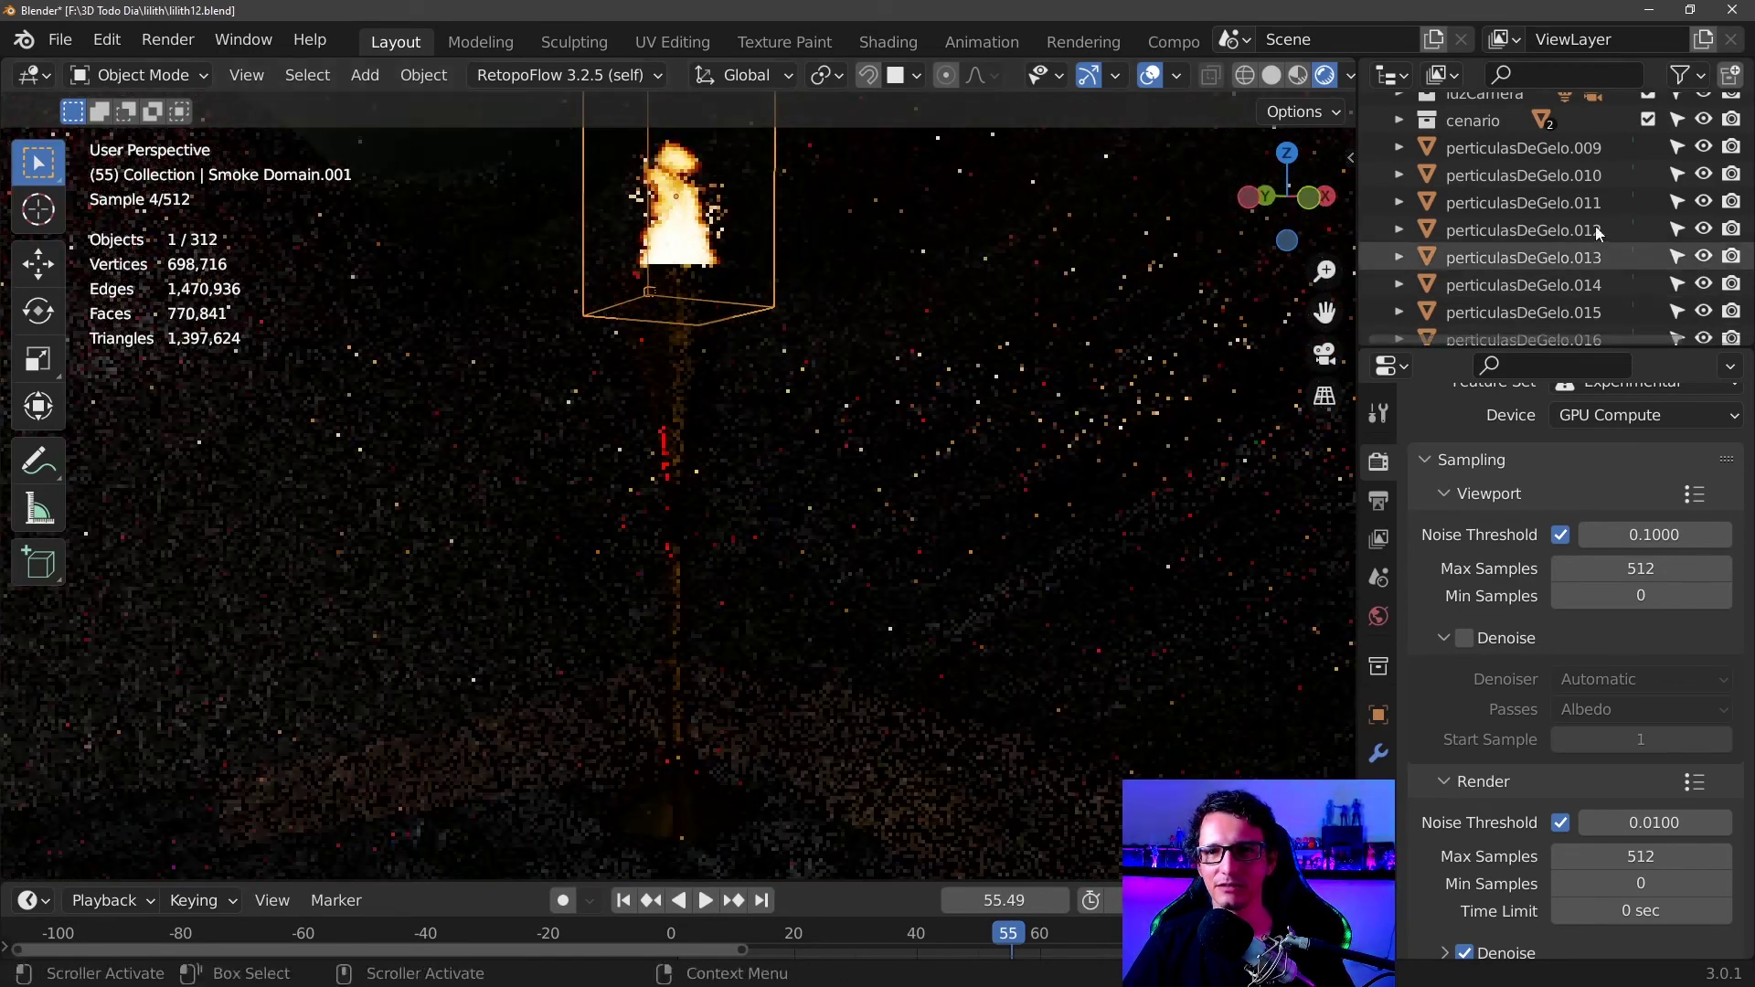
scroll(1594, 227, "up", 8)
scroll(1495, 199, "up", 5)
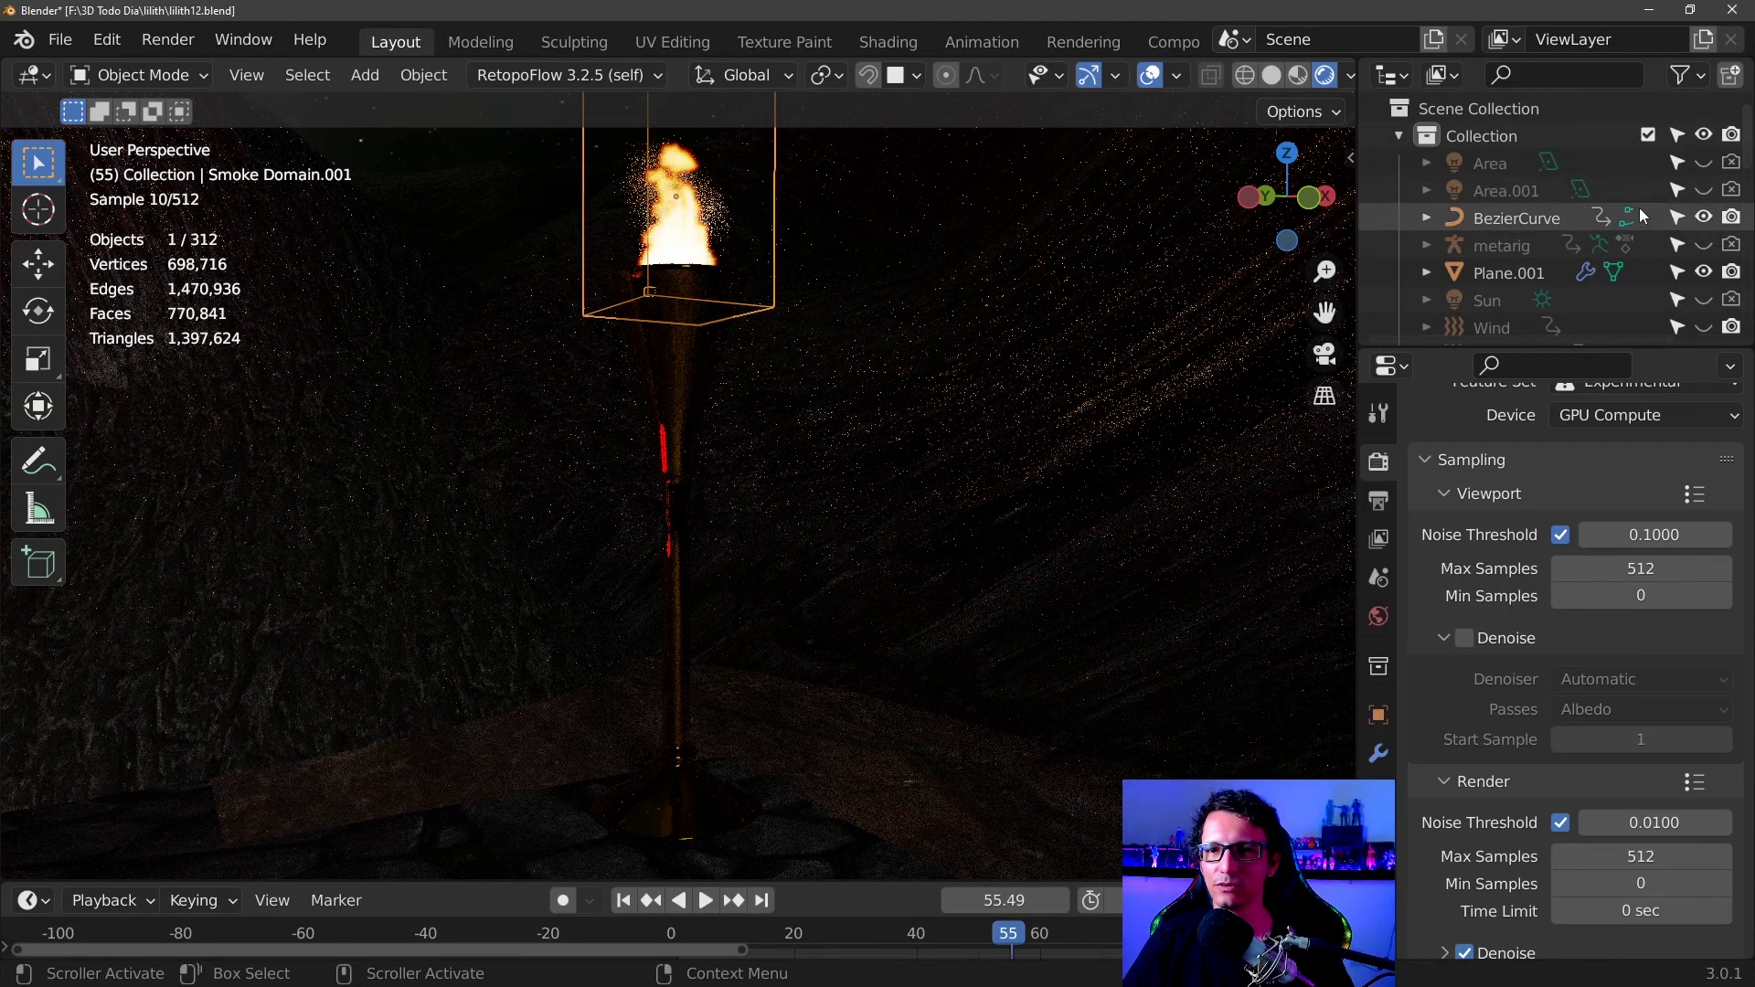
scroll(1664, 229, "down", 4)
- Make the Sun visible again and frame the flared base of the torch pillar
left_click(1706, 152)
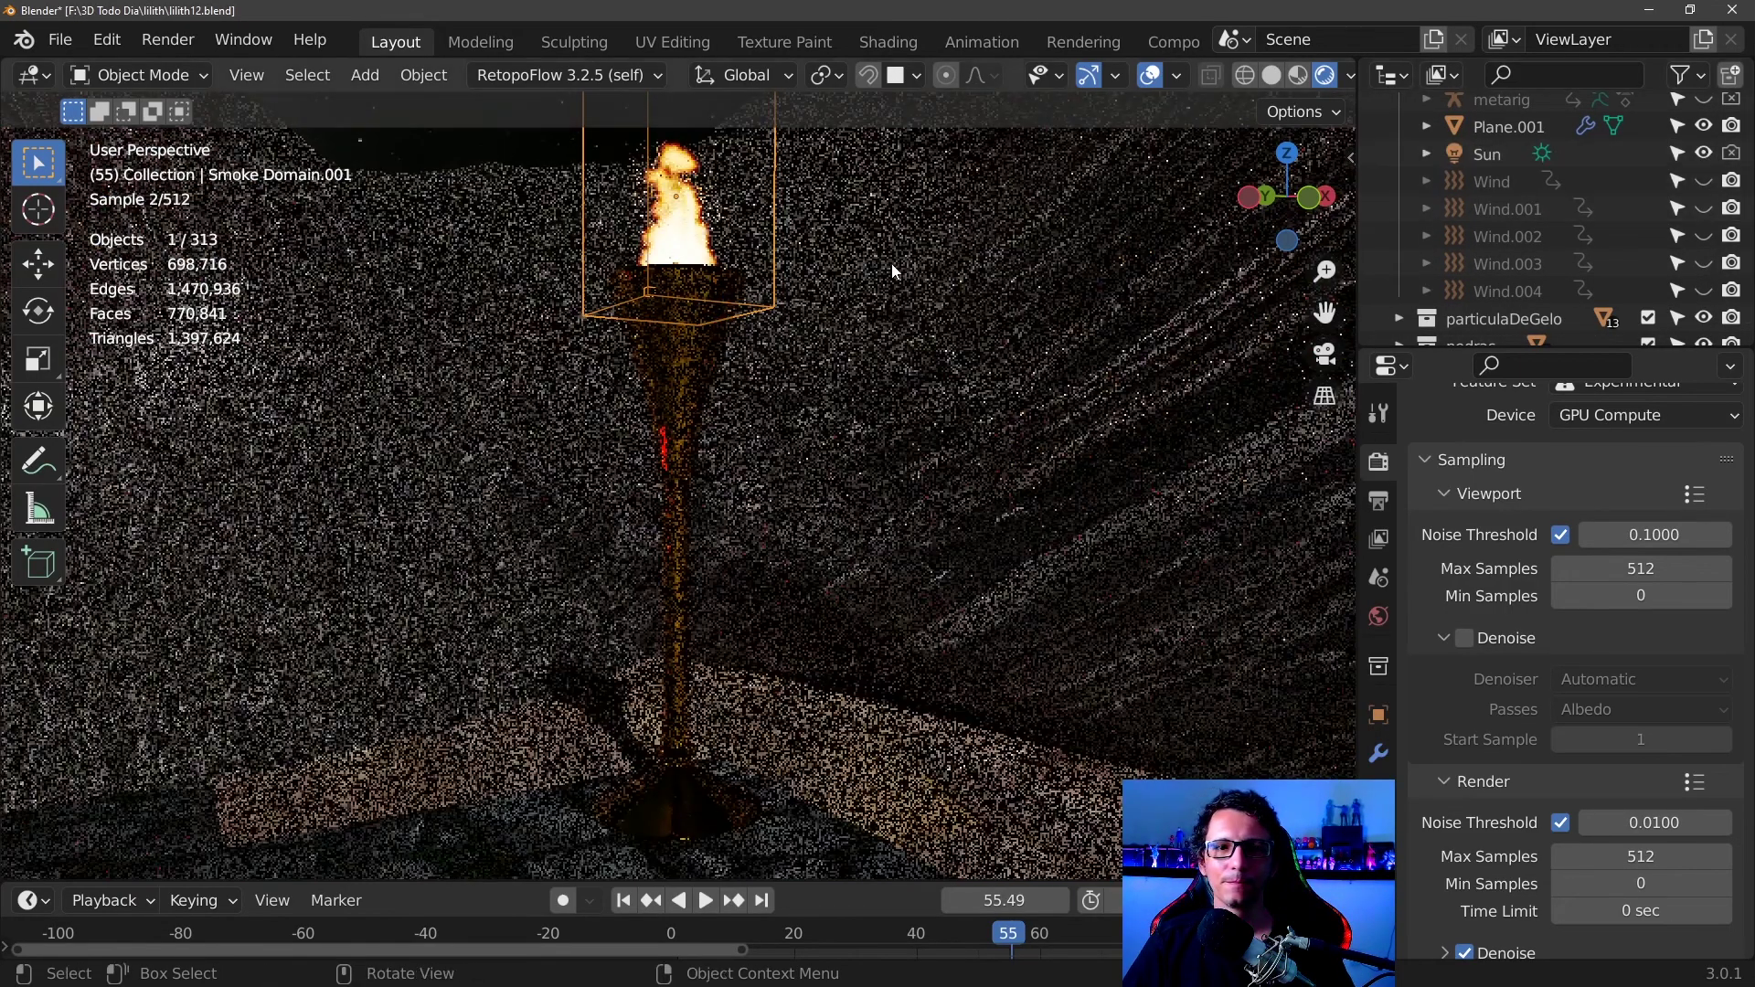
scroll(812, 481, "down", 2)
scroll(912, 462, "down", 2)
scroll(884, 480, "up", 5)
mouse_move(885, 481)
middle_mouse_down()
mouse_move(802, 376)
mouse_move(804, 442)
middle_mouse_up()
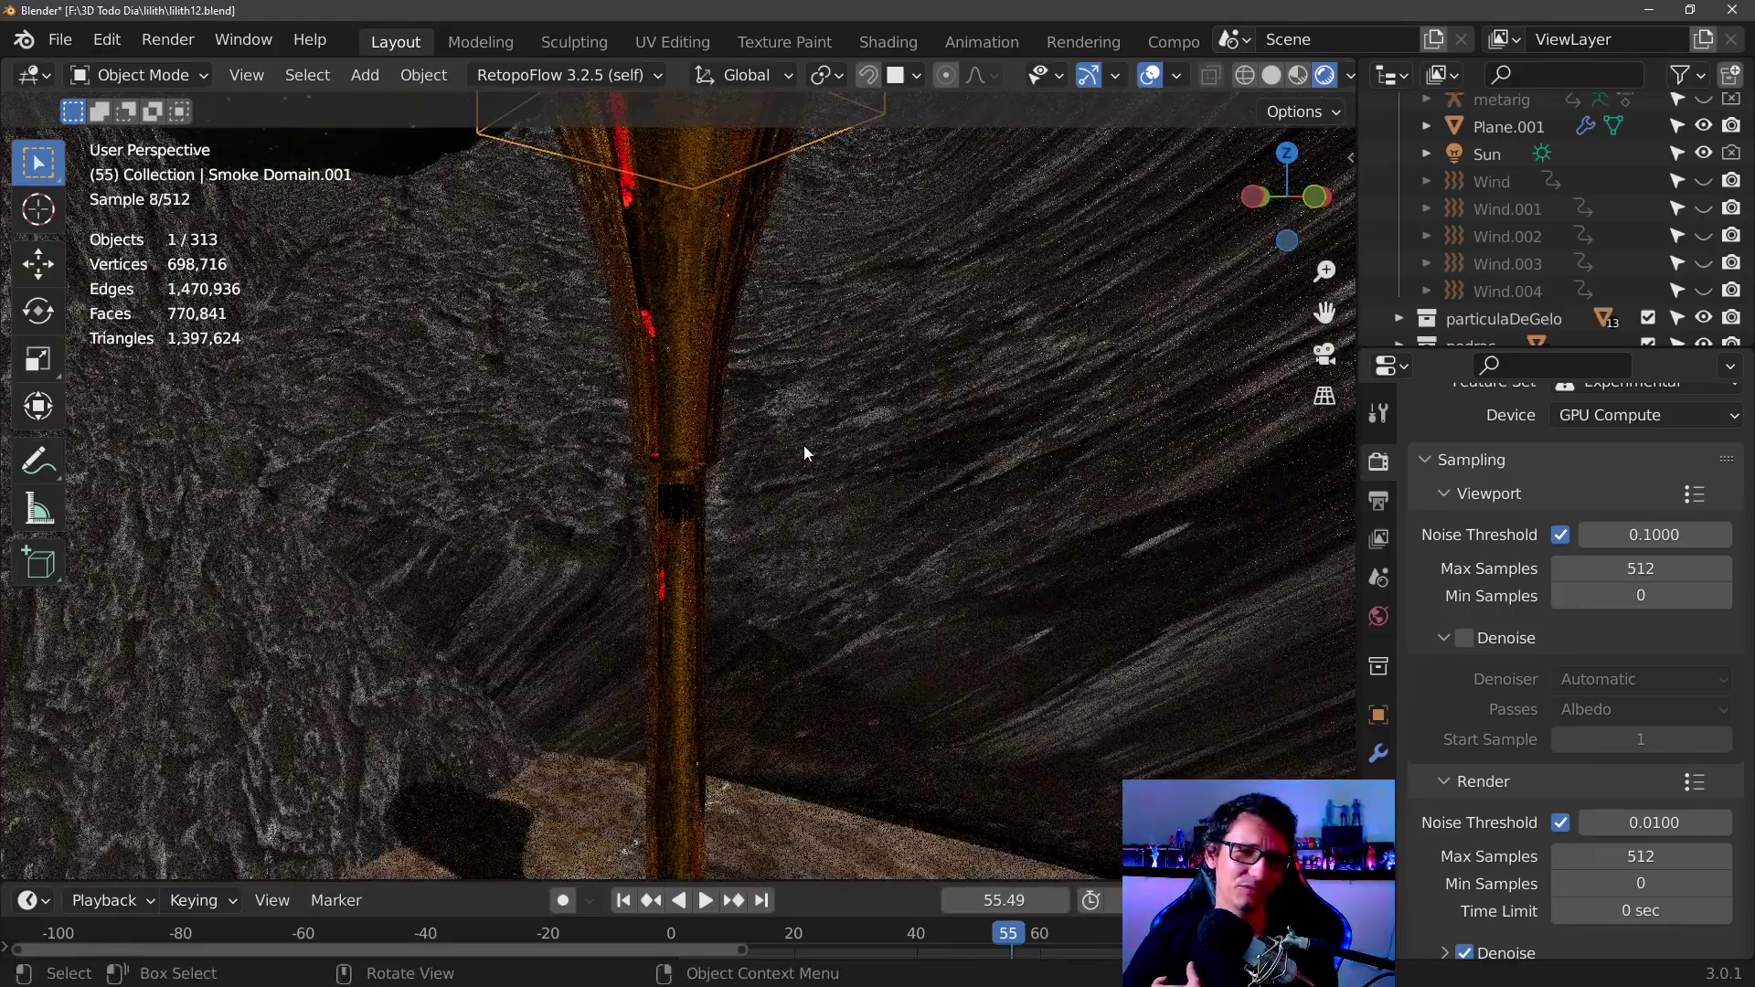
scroll(804, 446, "up", 5)
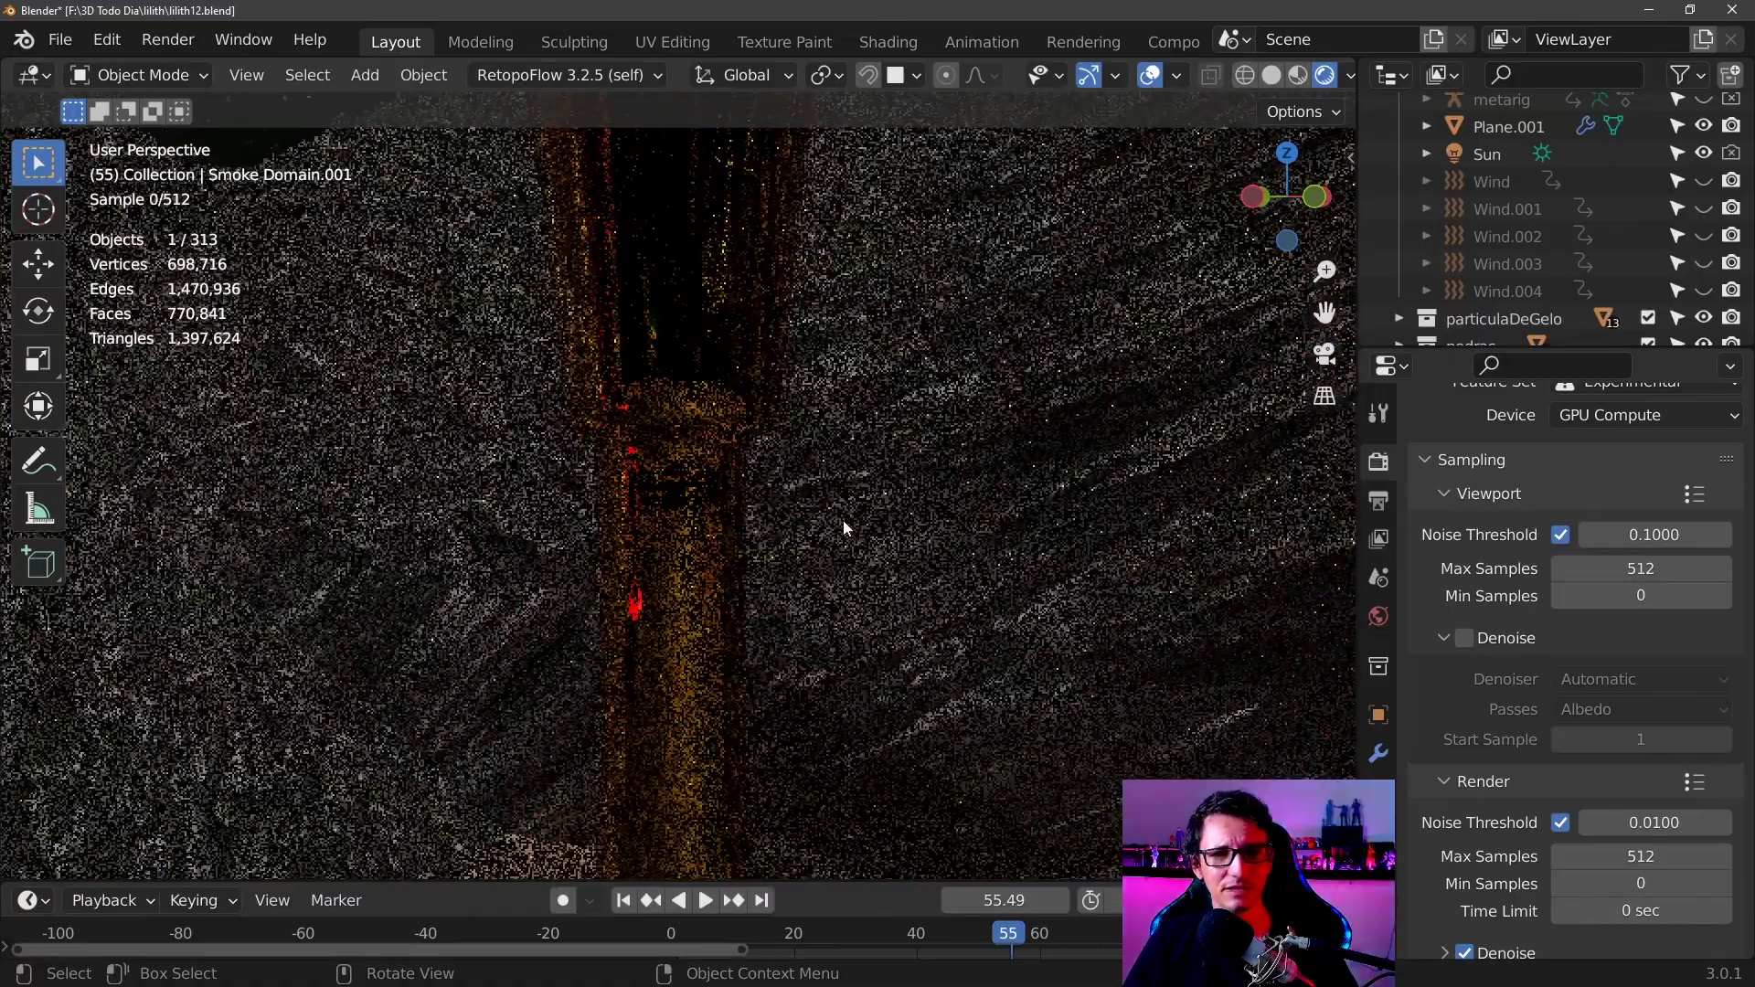
scroll(837, 539, "down", 2)
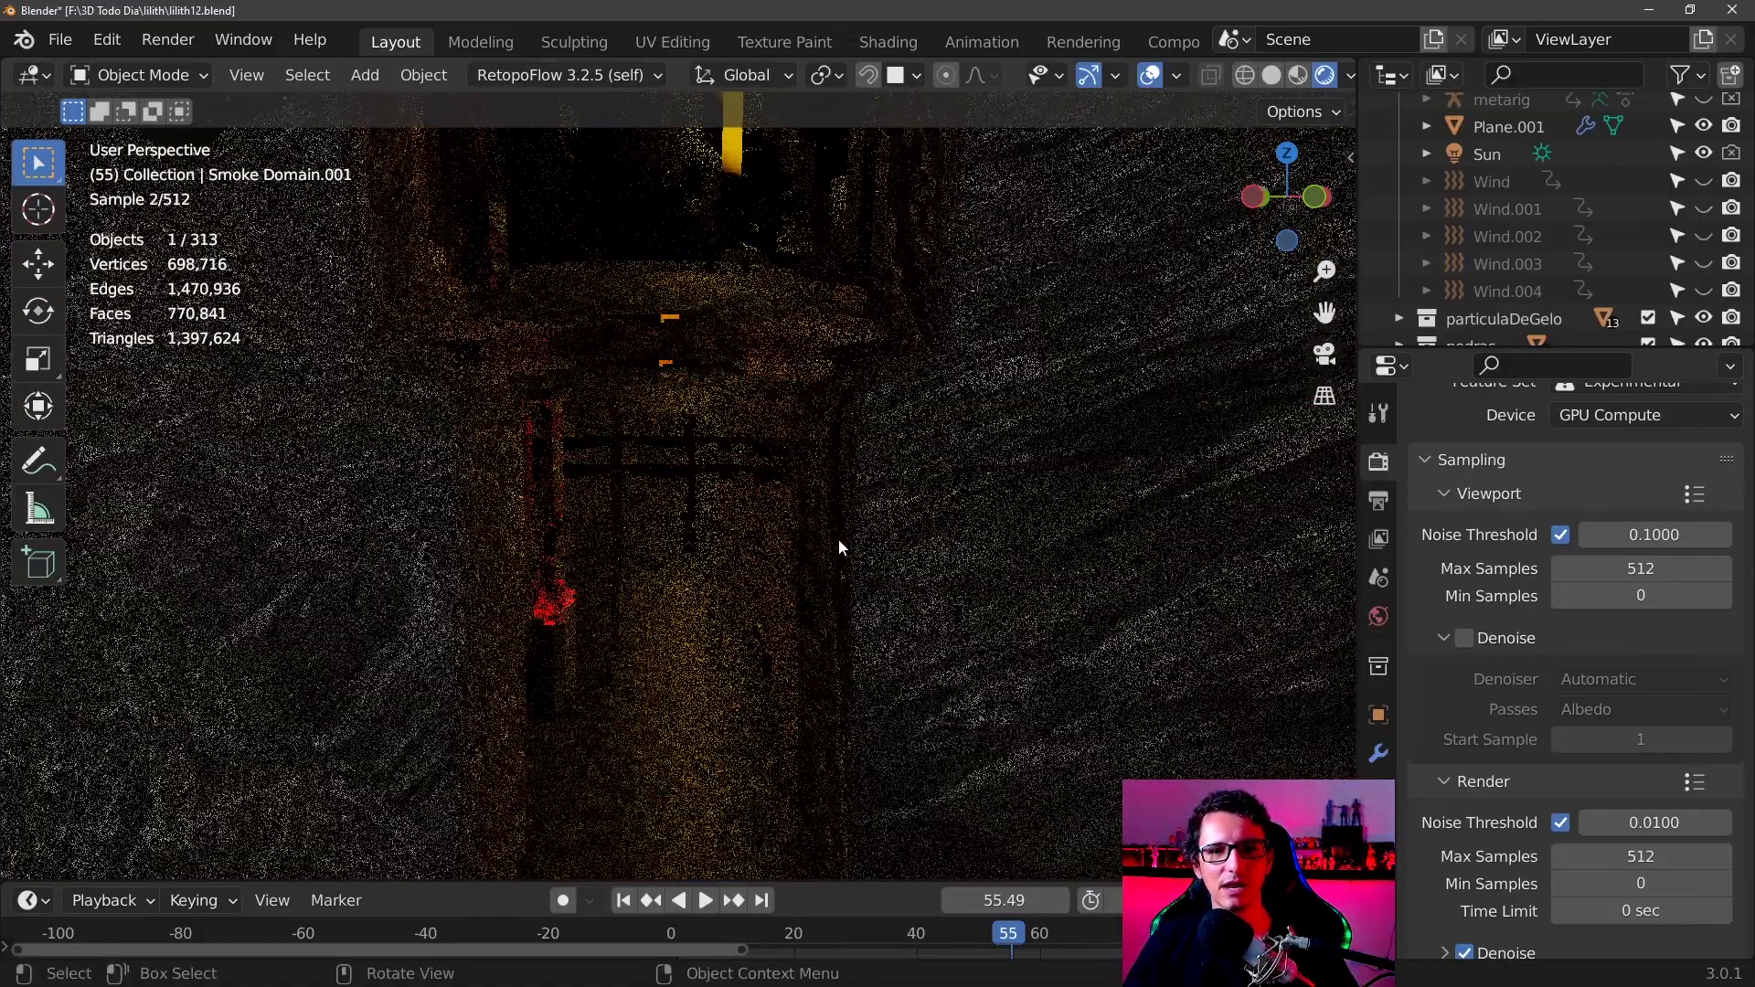
scroll(882, 521, "down", 2)
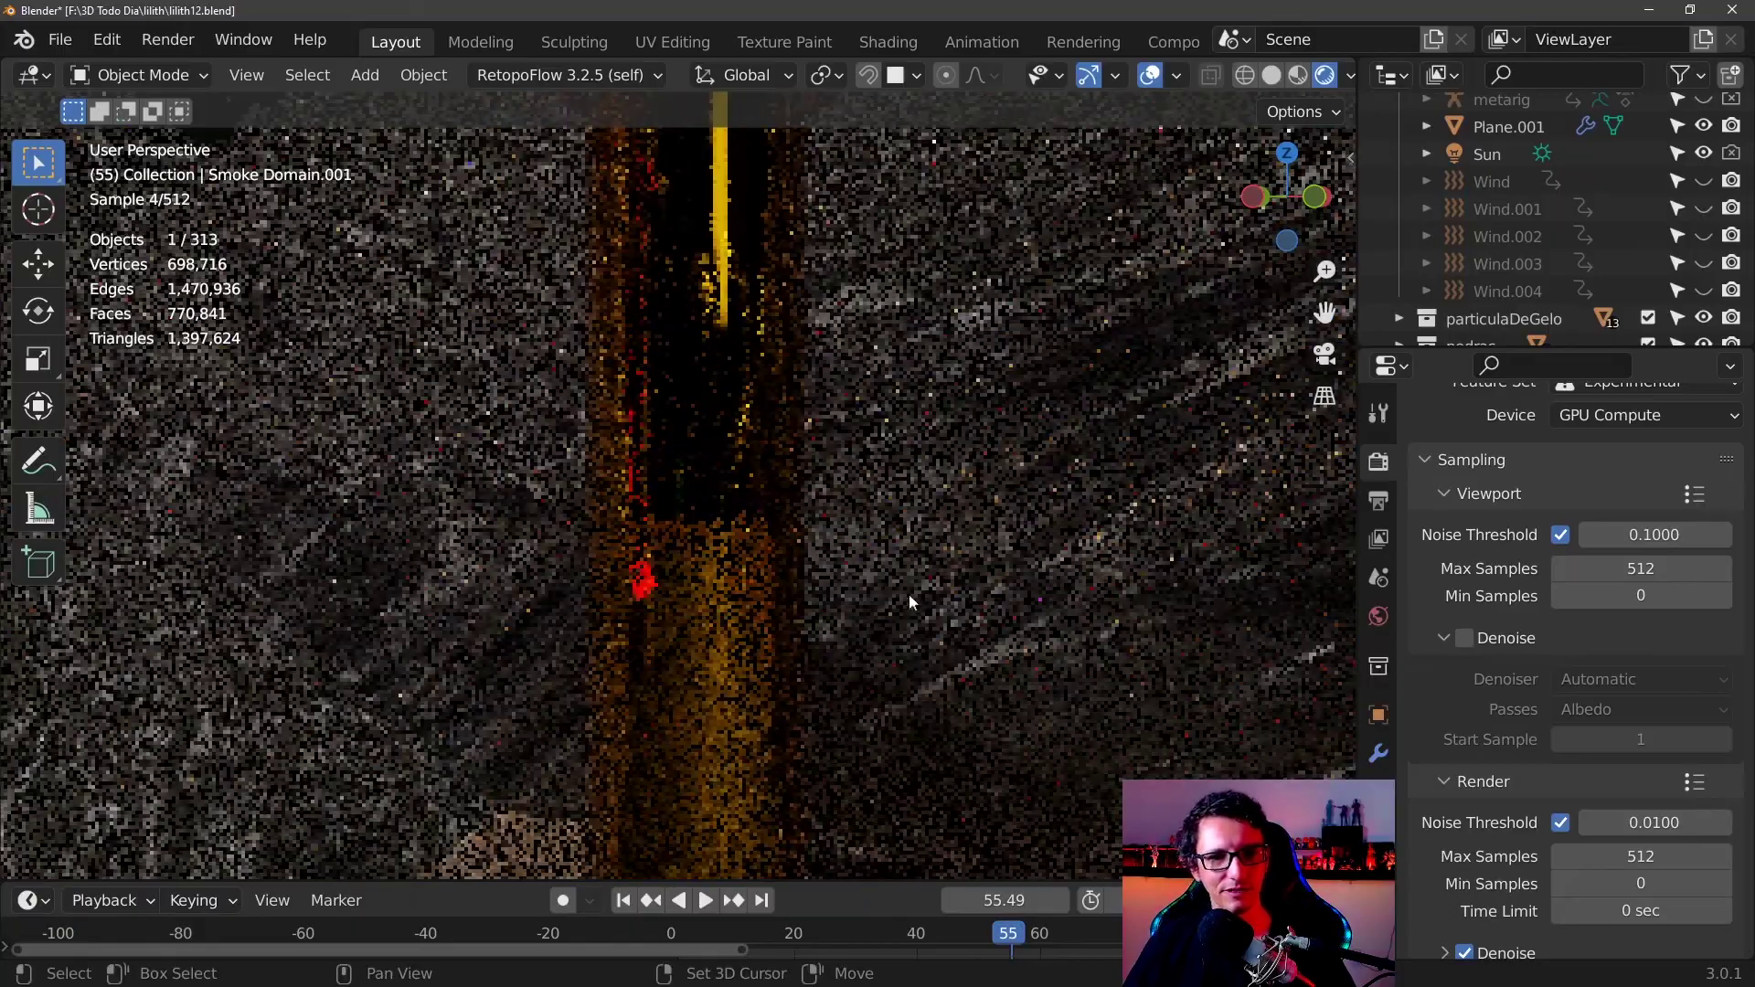
mouse_move(908, 594)
middle_mouse_down("shift")
mouse_move(918, 378)
mouse_move(896, 343)
middle_mouse_up("shift")
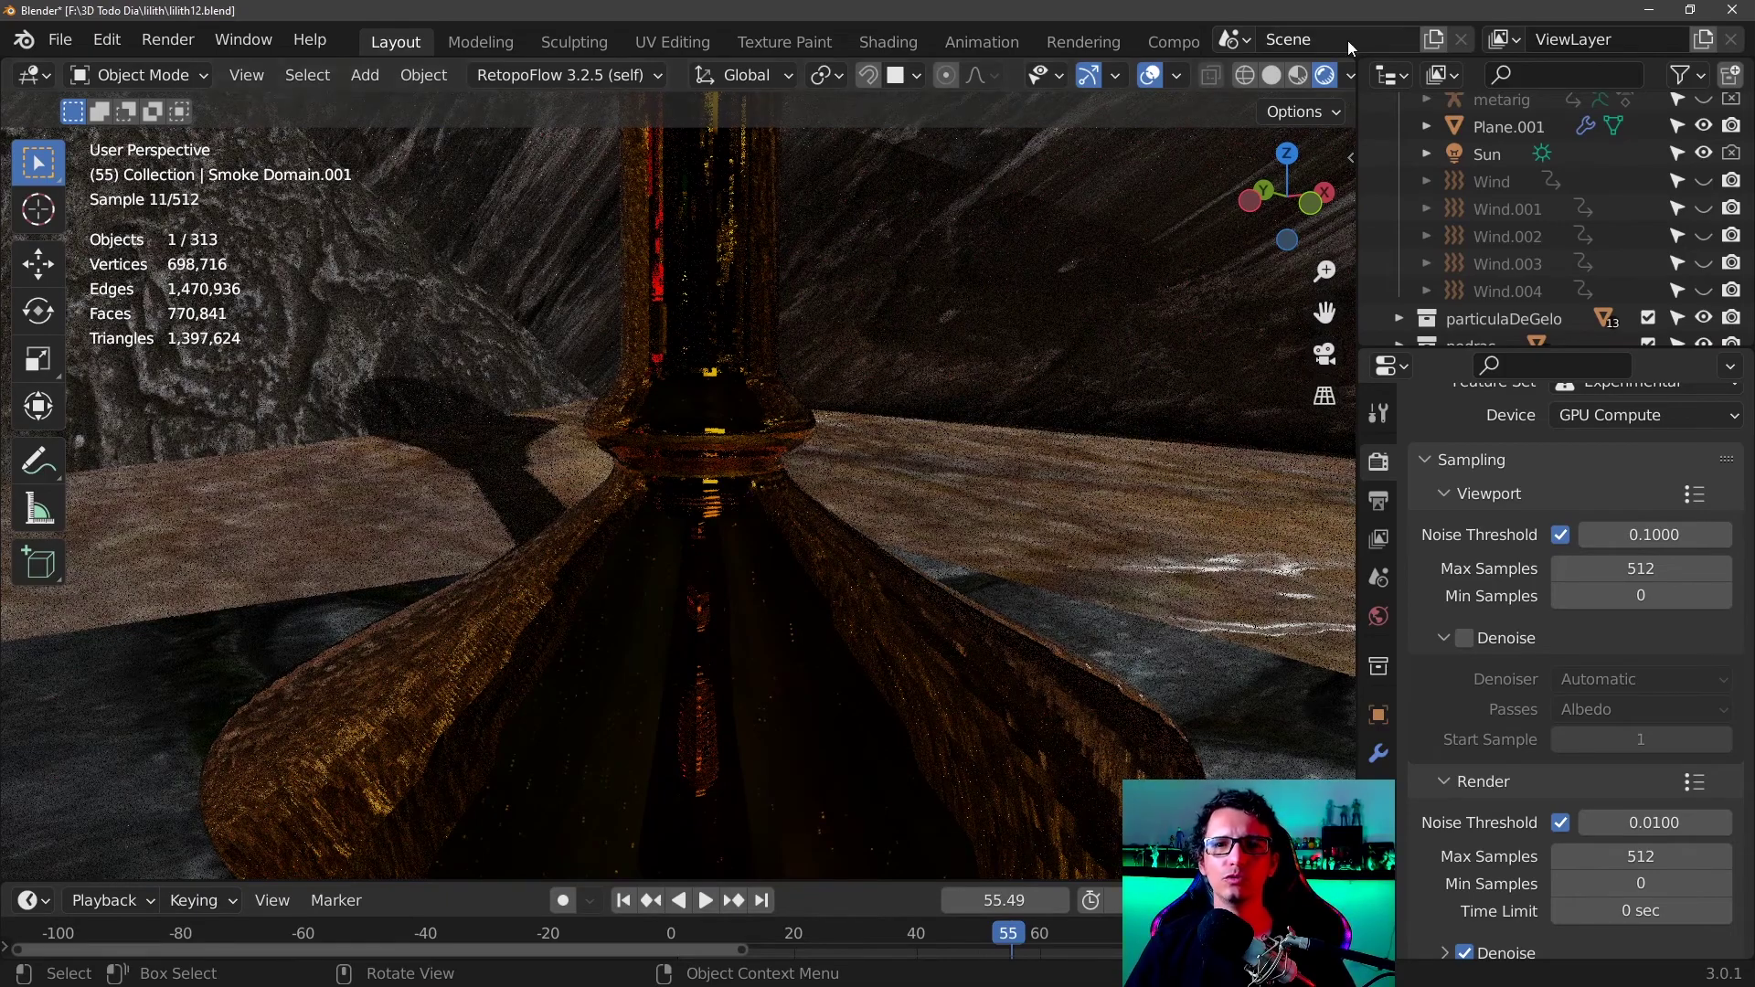
- Frame the torch stand in Solid shading, then return to Rendered shading
left_click(1272, 75)
scroll(914, 434, "down", 3)
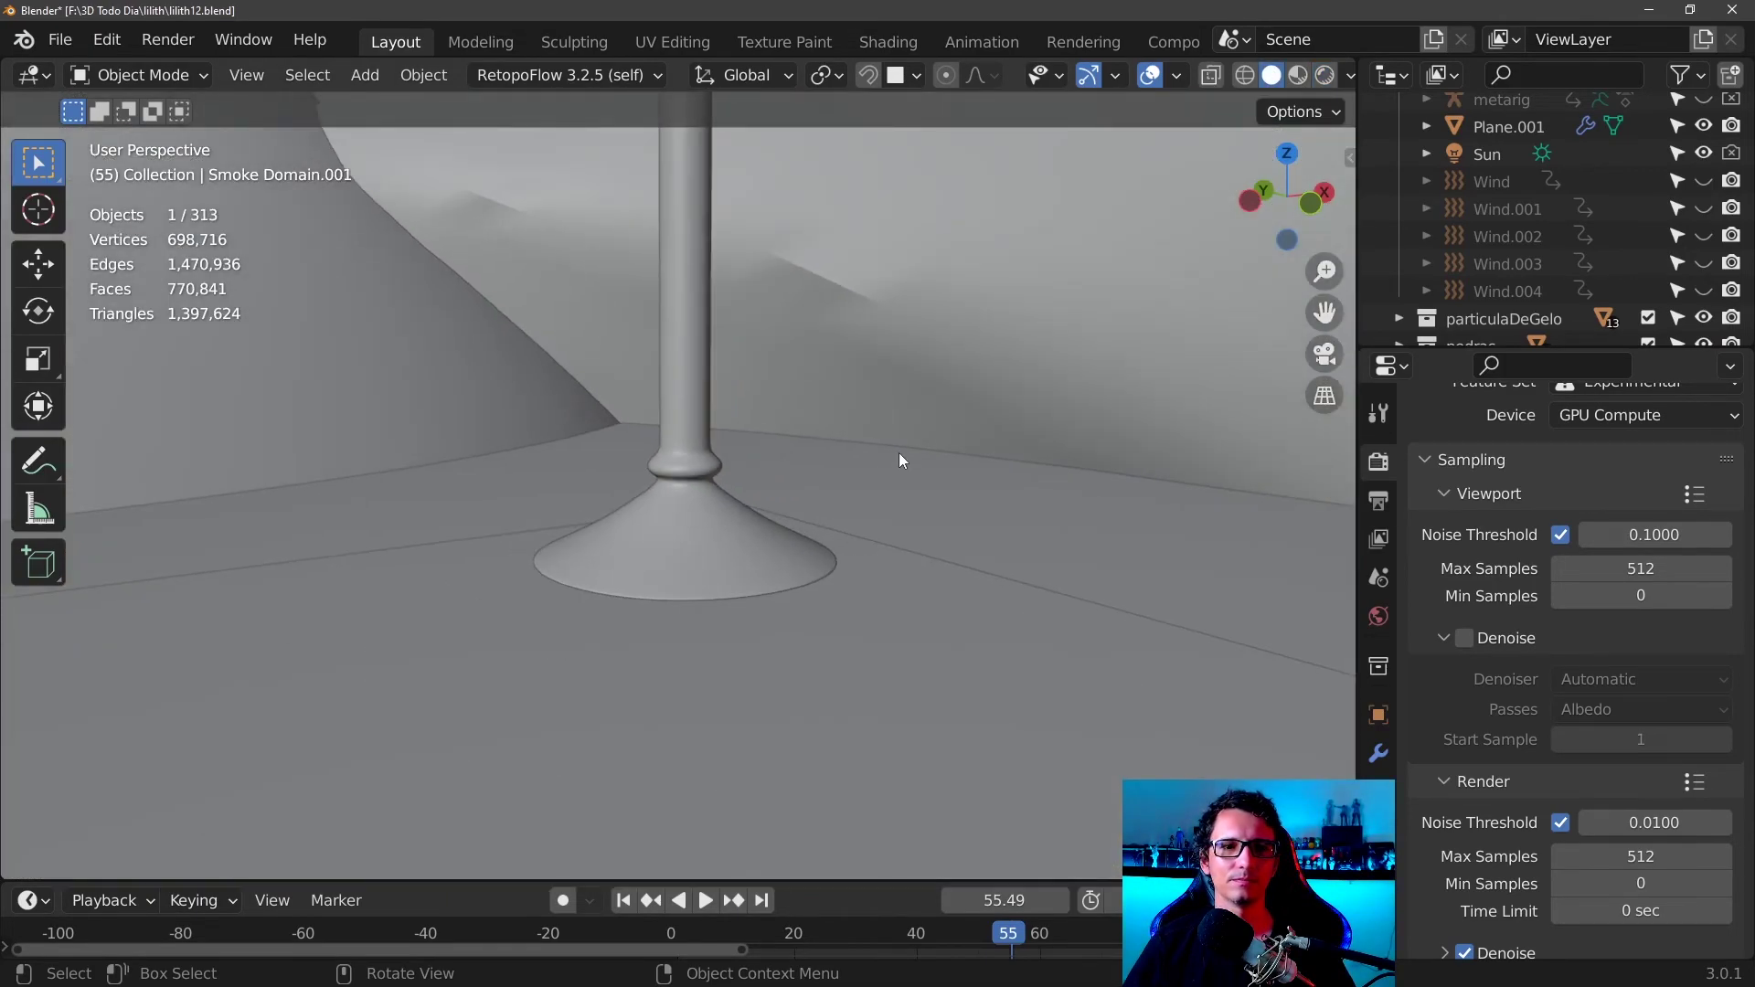
scroll(897, 393, "down", 3)
middle_click_drag(863, 322, 1095, 297)
scroll(891, 306, "up", 3)
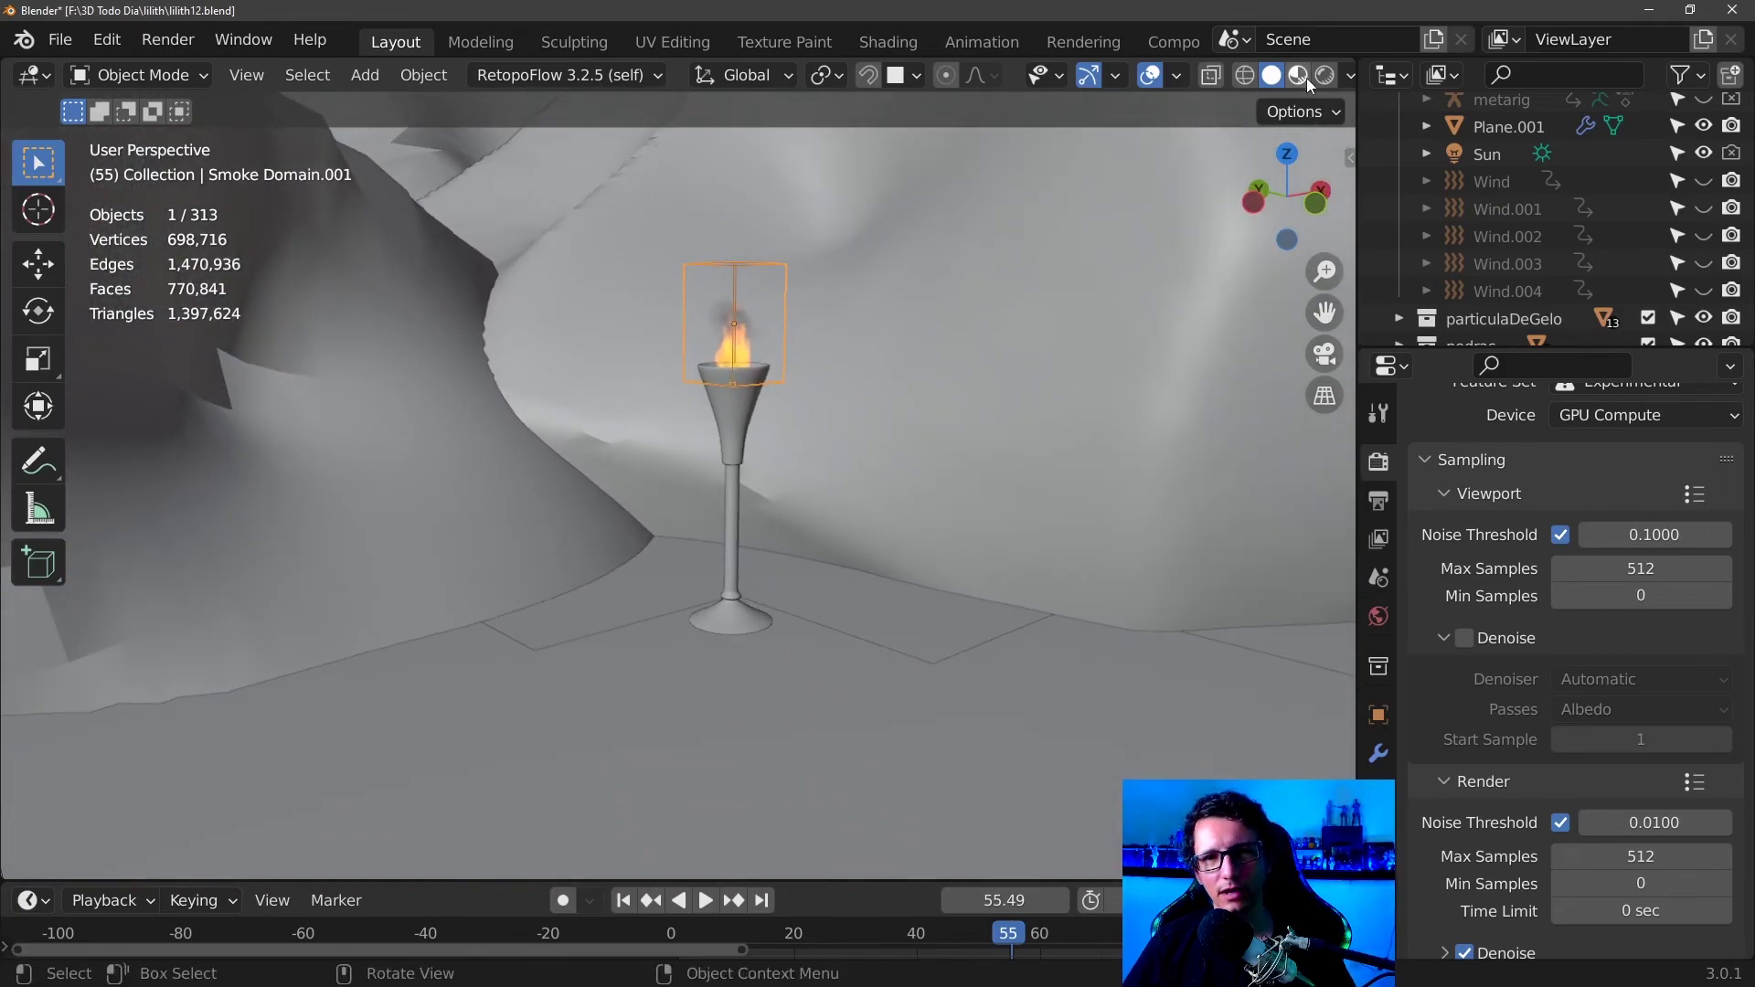
key("z")
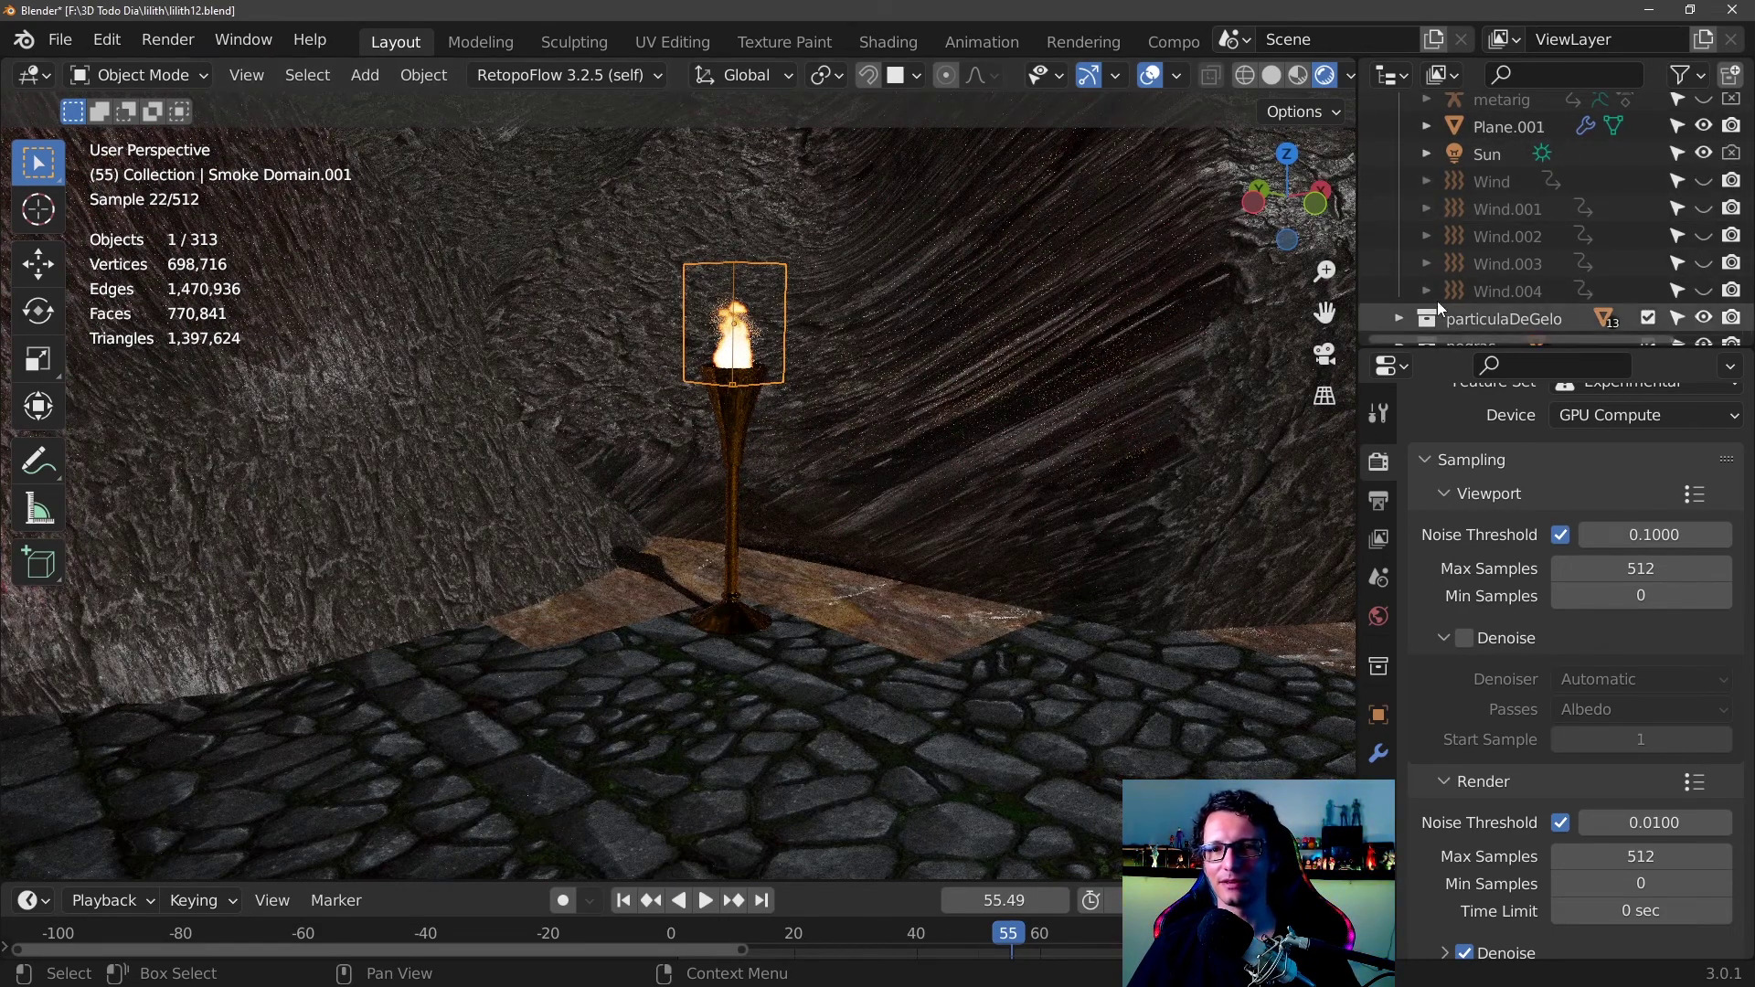
- Hide the Sun light, orbit around to the character, and select its rig
left_click(1705, 154)
scroll(979, 379, "down", 1)
scroll(930, 447, "down", 2)
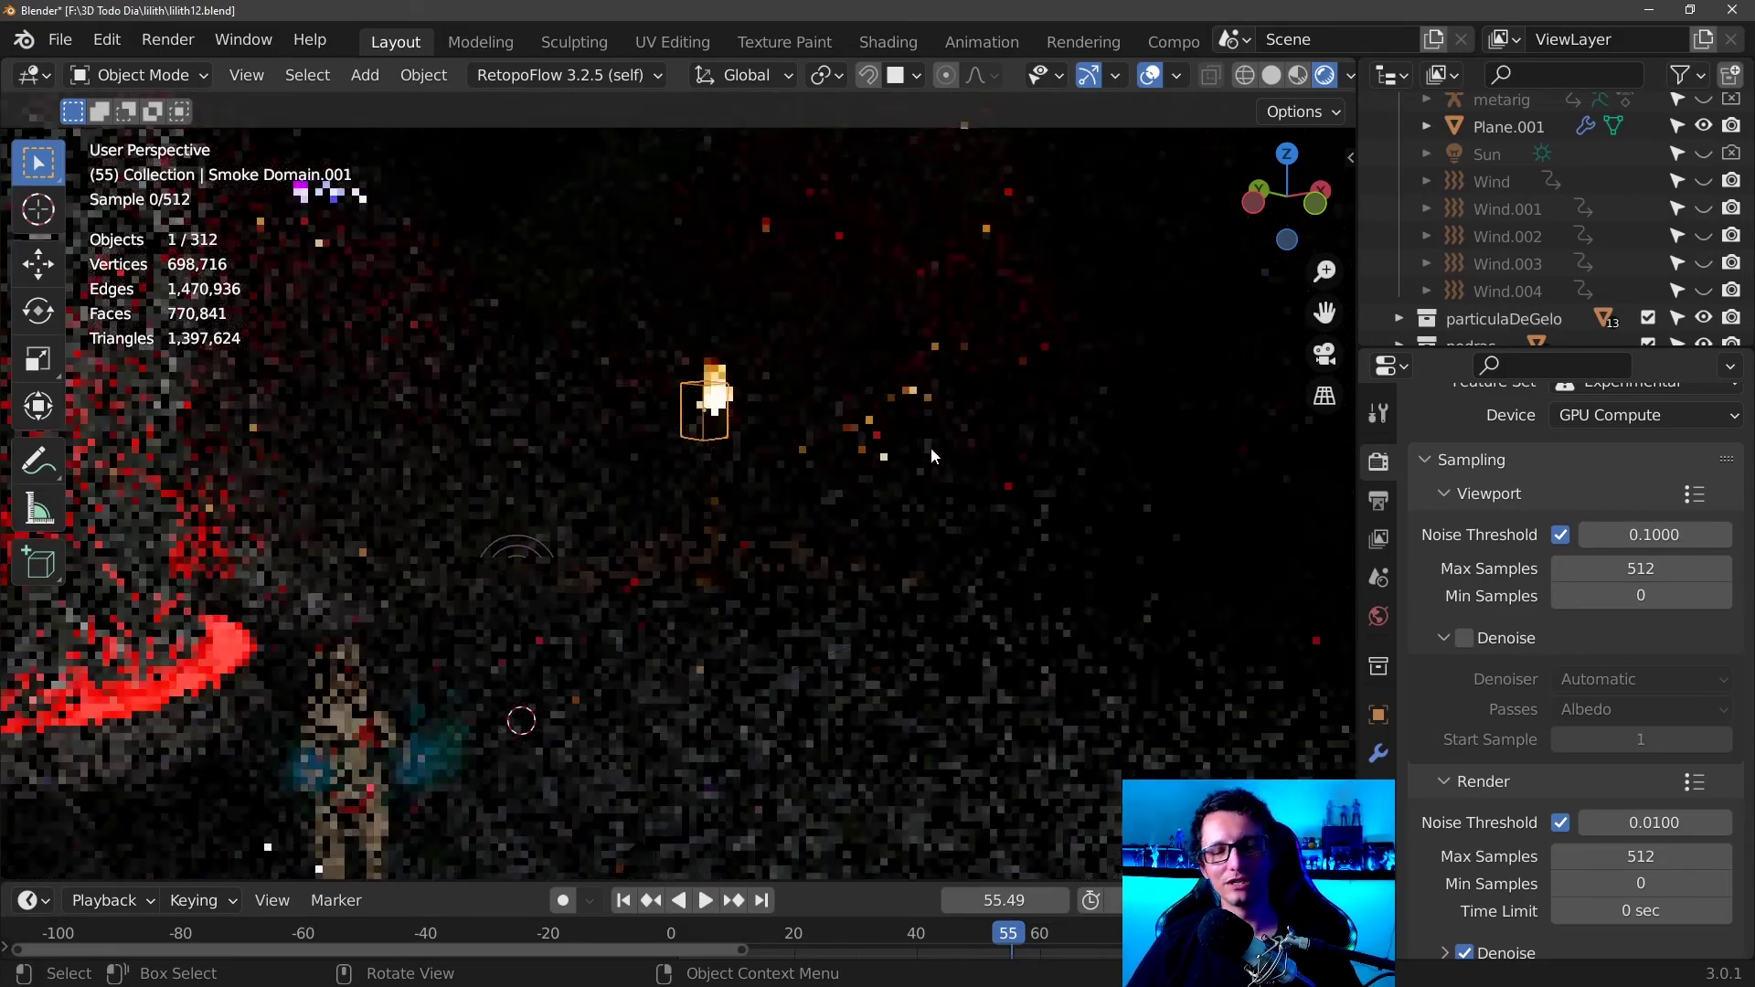
scroll(823, 452, "down", 3)
mouse_move(669, 459)
middle_mouse_down()
mouse_move(854, 468)
mouse_move(595, 397)
mouse_move(795, 473)
middle_mouse_up()
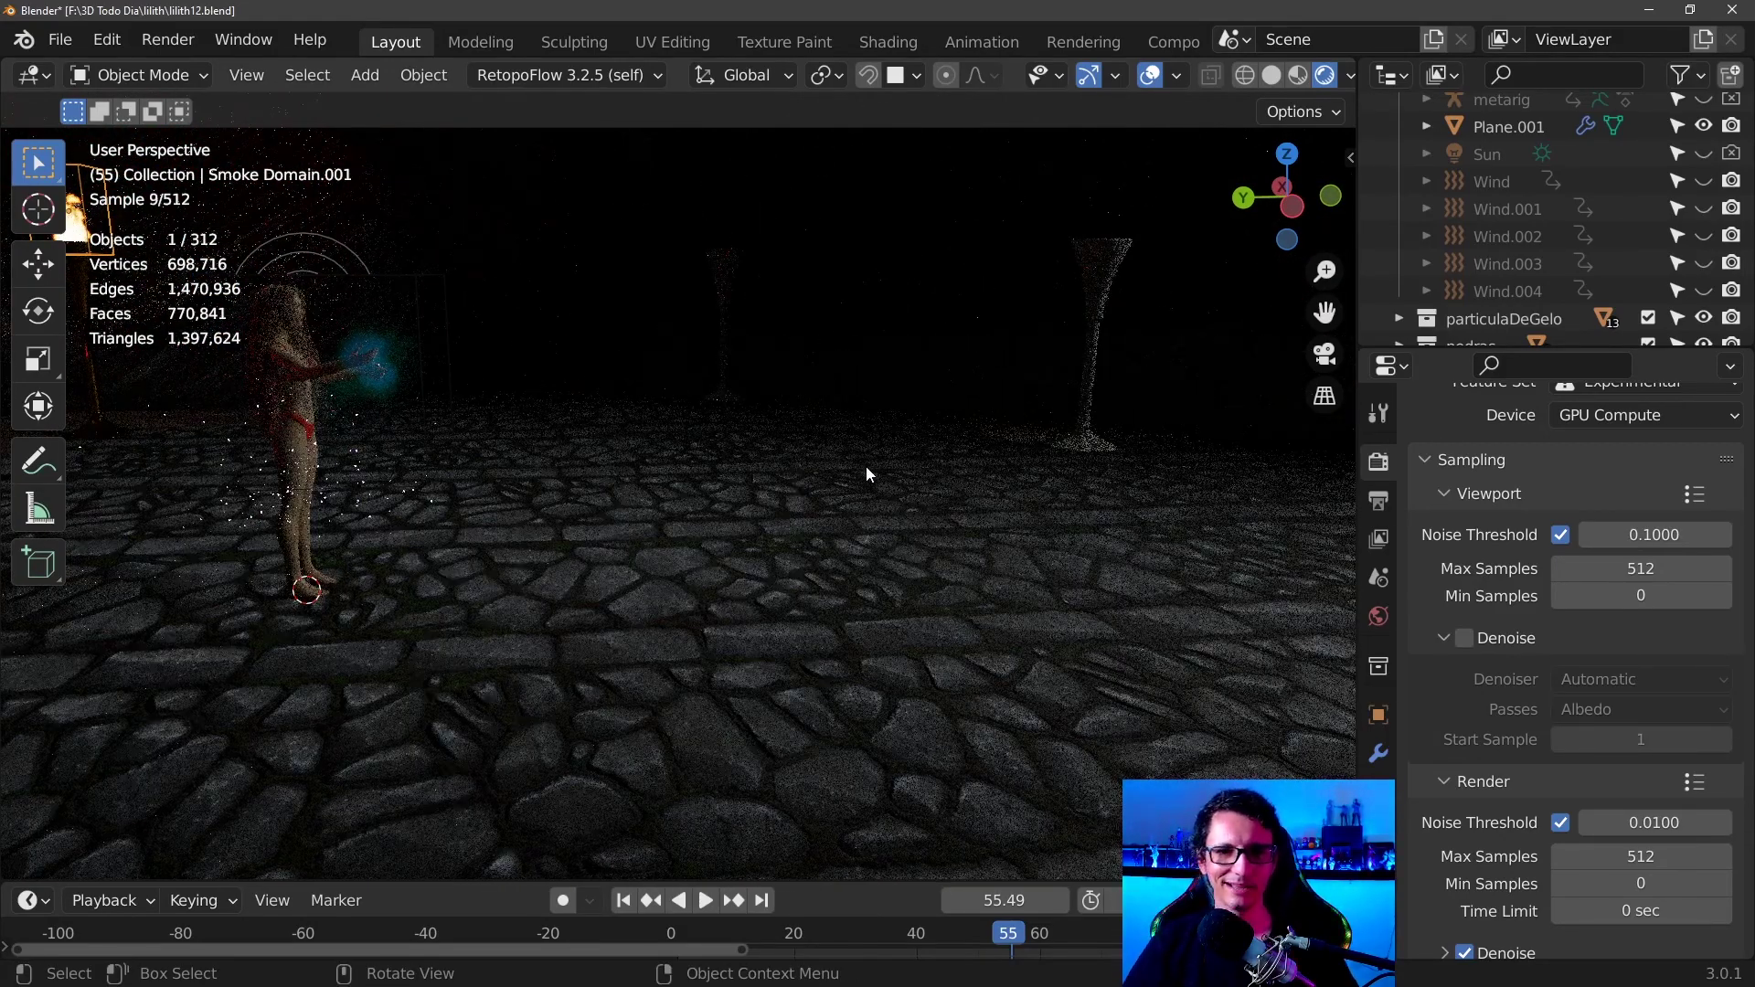
mouse_move(858, 343)
middle_mouse_down()
mouse_move(561, 362)
mouse_move(673, 371)
middle_mouse_up()
scroll(672, 371, "up", 3)
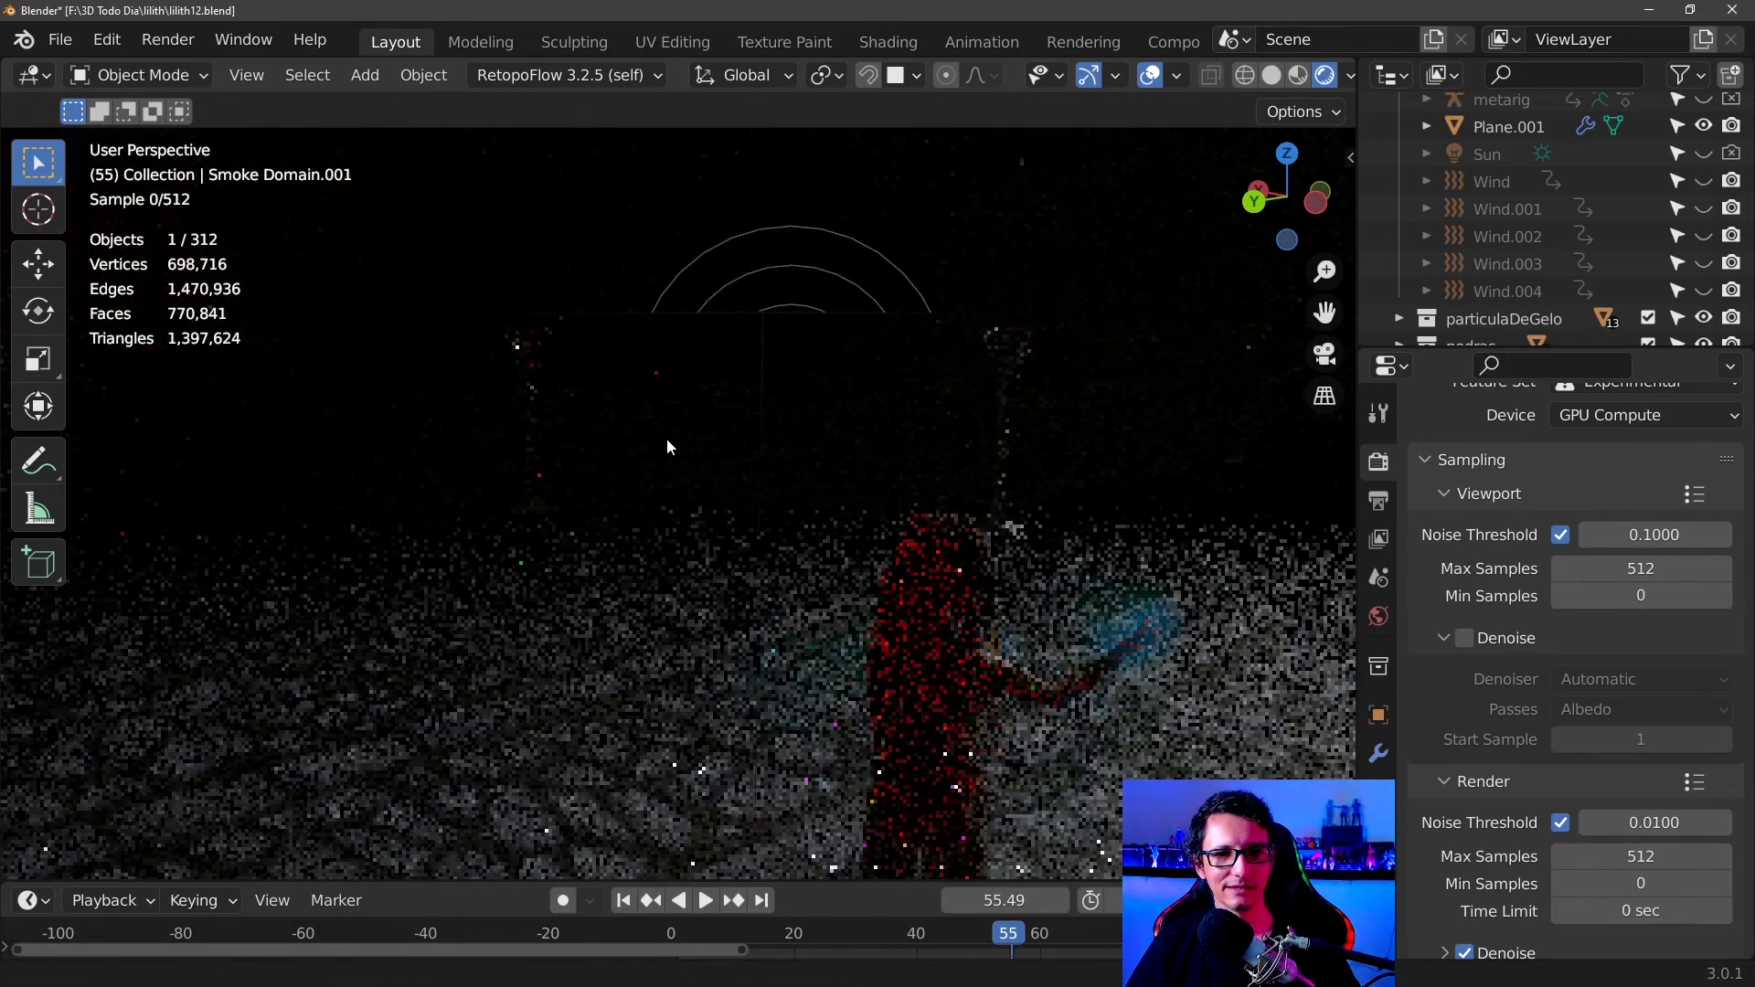
mouse_move(666, 437)
middle_mouse_down()
mouse_move(572, 418)
mouse_move(461, 441)
mouse_move(653, 402)
mouse_move(839, 433)
mouse_move(1023, 382)
mouse_move(1137, 384)
middle_mouse_up()
left_click(1057, 364)
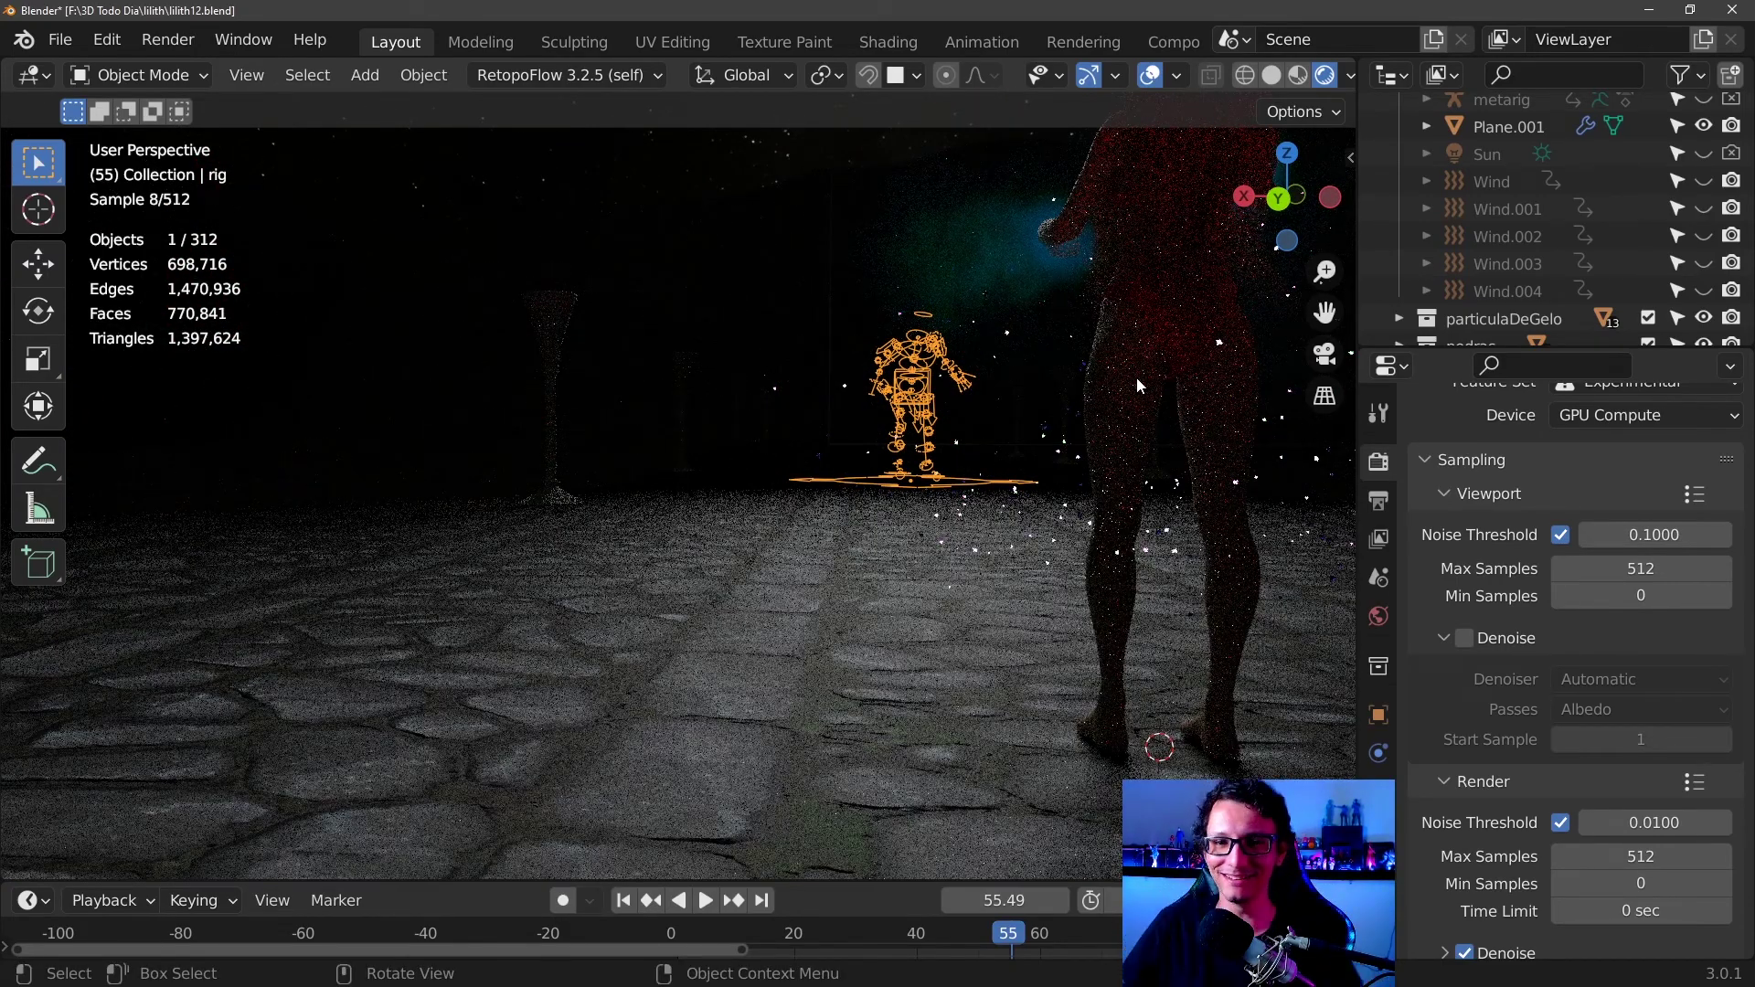
mouse_move(1122, 414)
middle_mouse_down()
mouse_move(989, 430)
mouse_move(1067, 393)
mouse_move(579, 474)
middle_mouse_up()
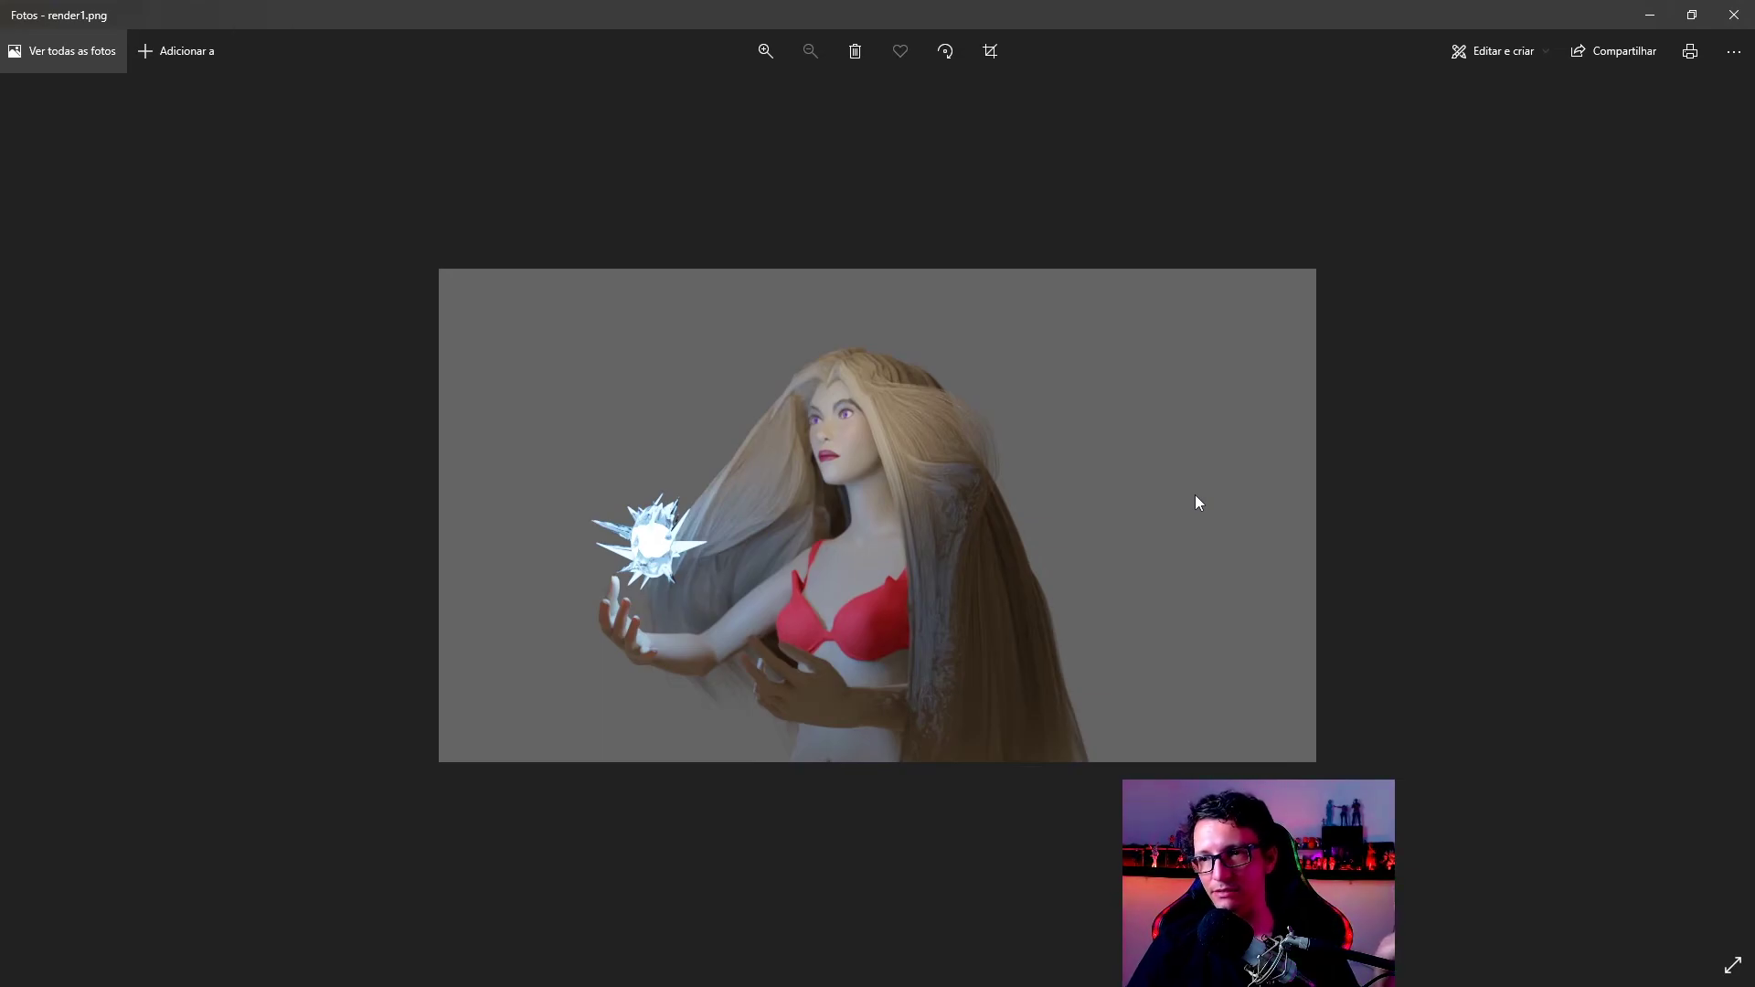
- Zoom in and out on the ice-crystal render in Photos to inspect its details
scroll(903, 543, "up", 2)
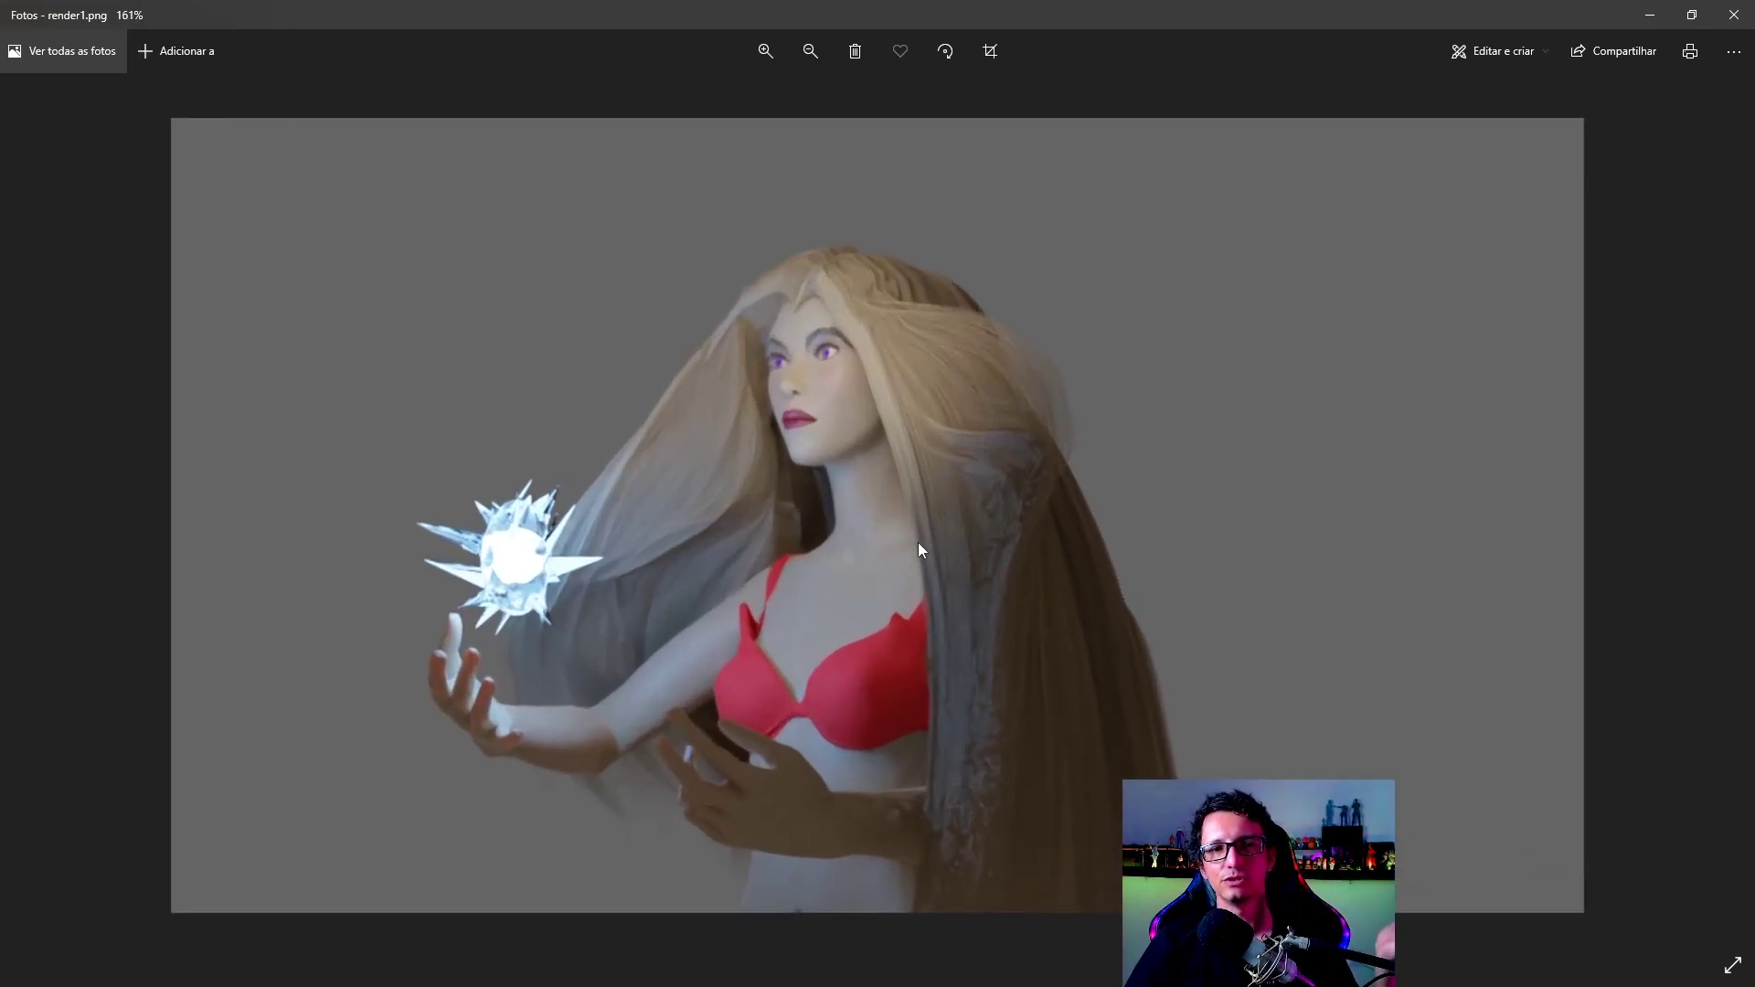
scroll(918, 541, "down", 1)
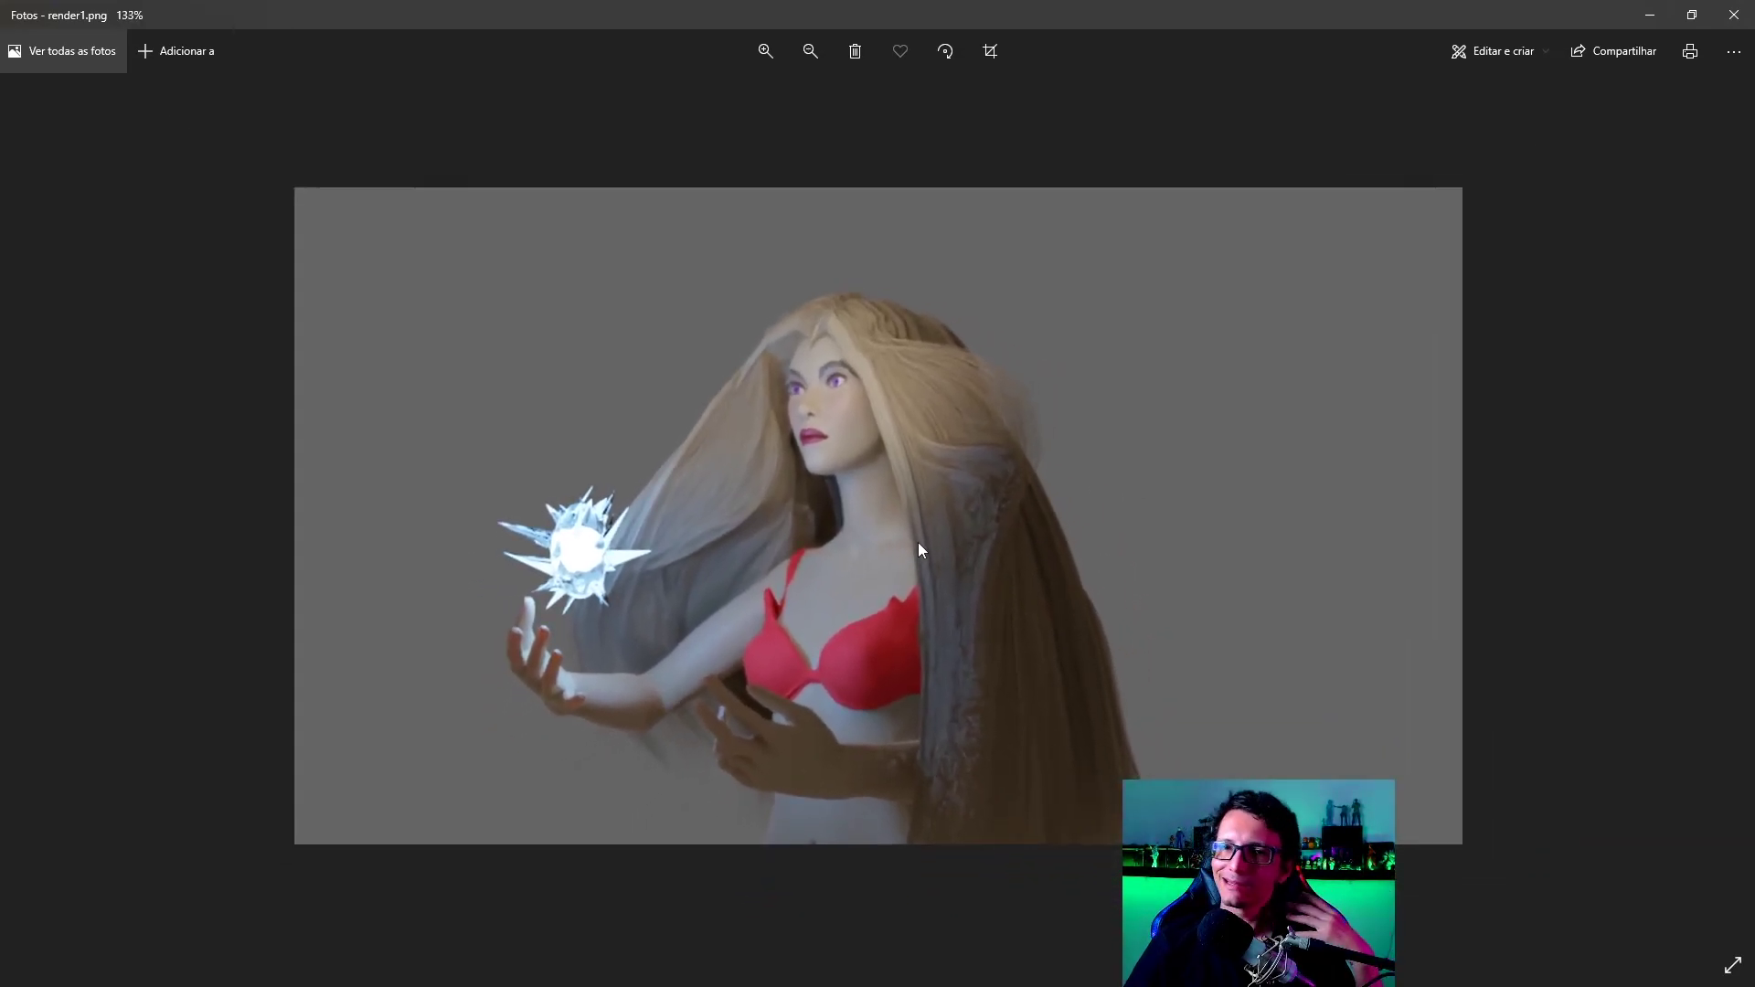
scroll(918, 549, "down", 1)
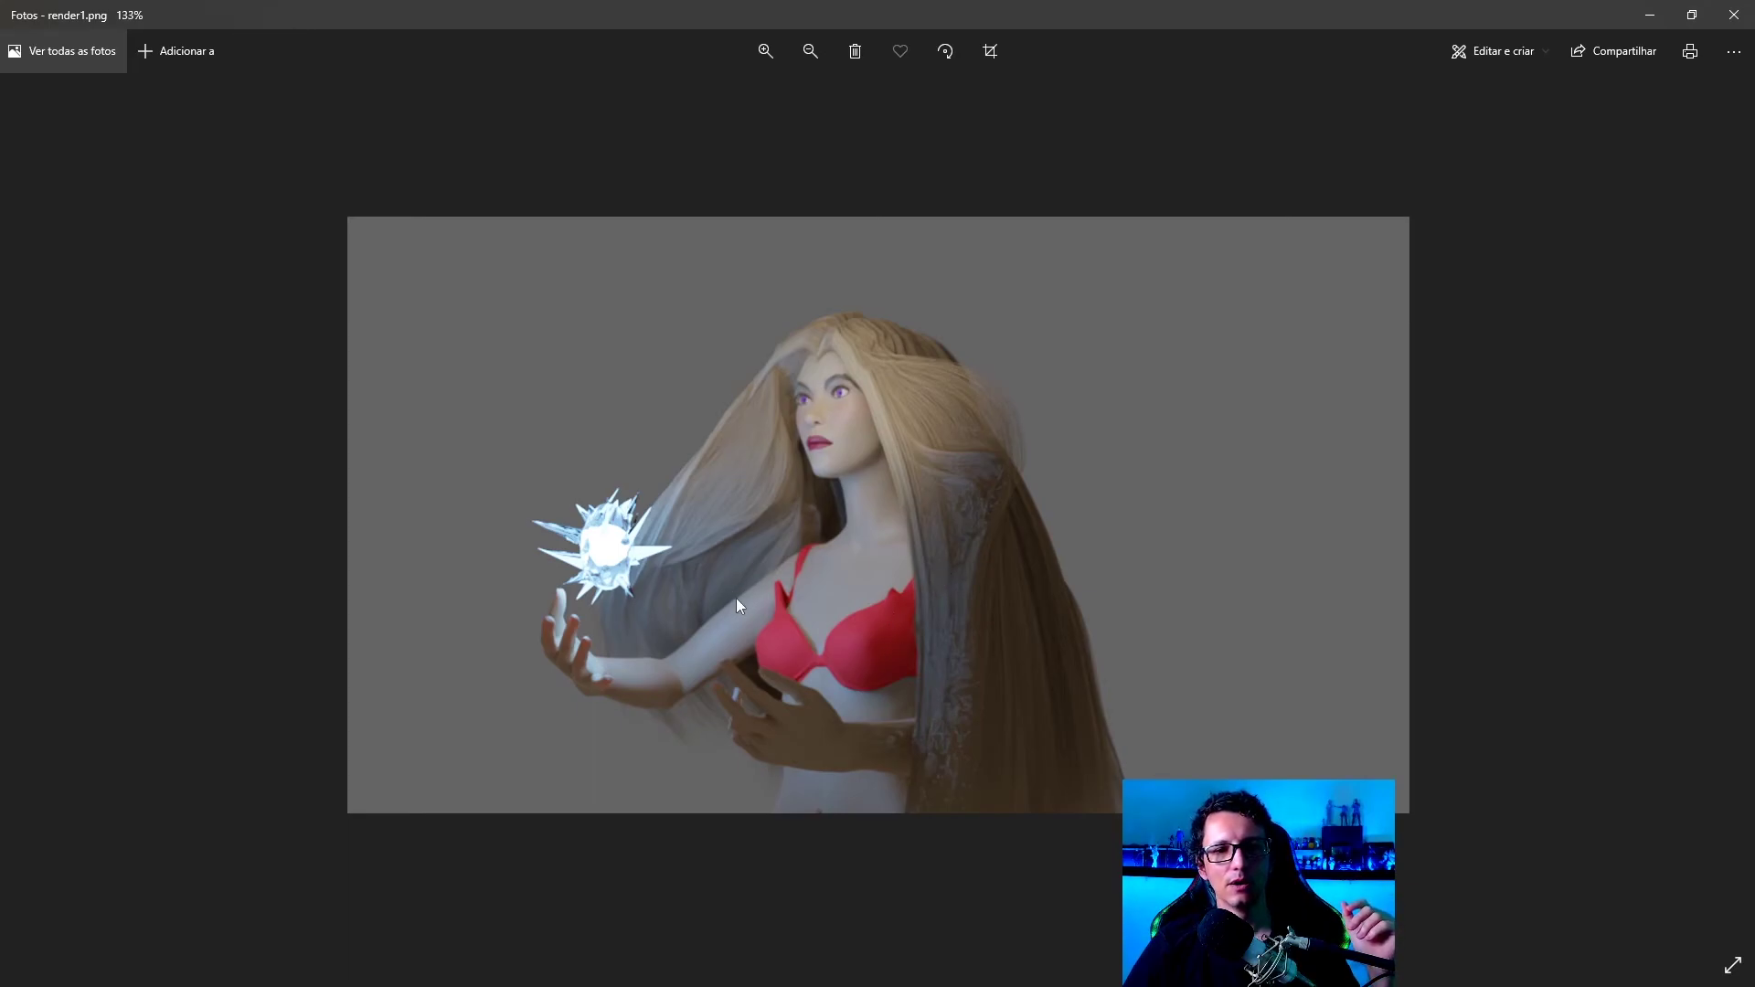
scroll(749, 617, "up", 2)
scroll(731, 585, "up", 1)
scroll(759, 576, "down", 1)
scroll(841, 585, "down", 1)
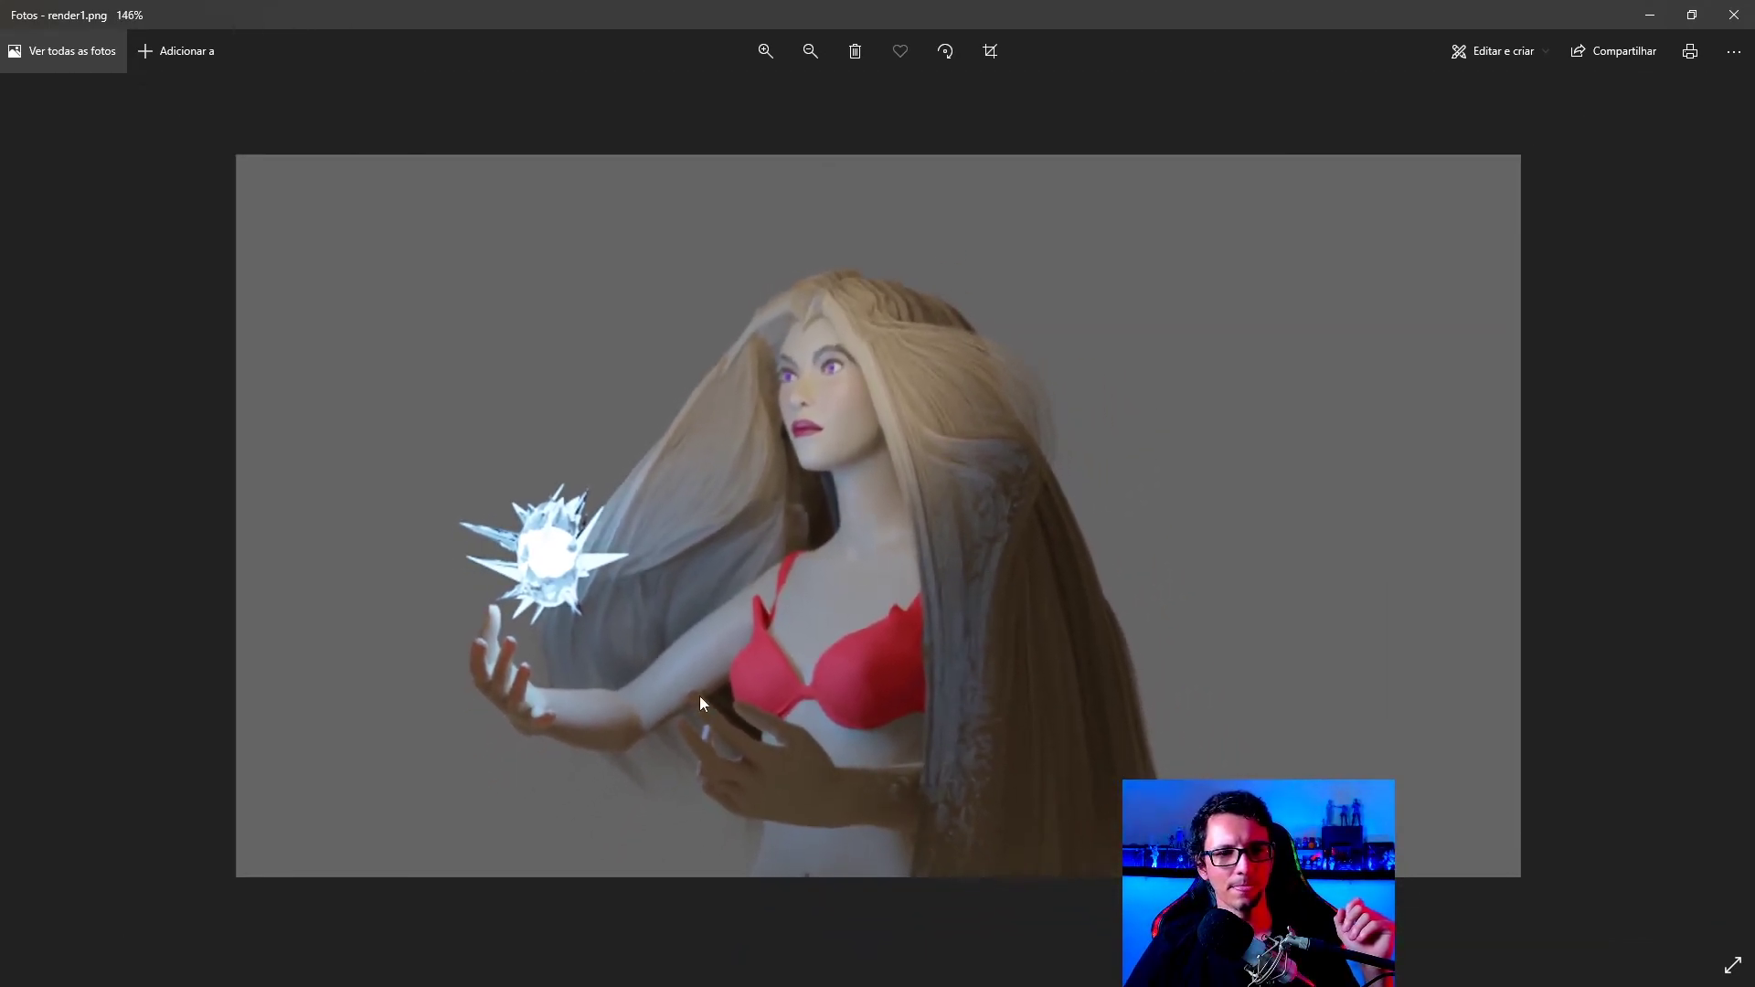
scroll(765, 616, "up", 1)
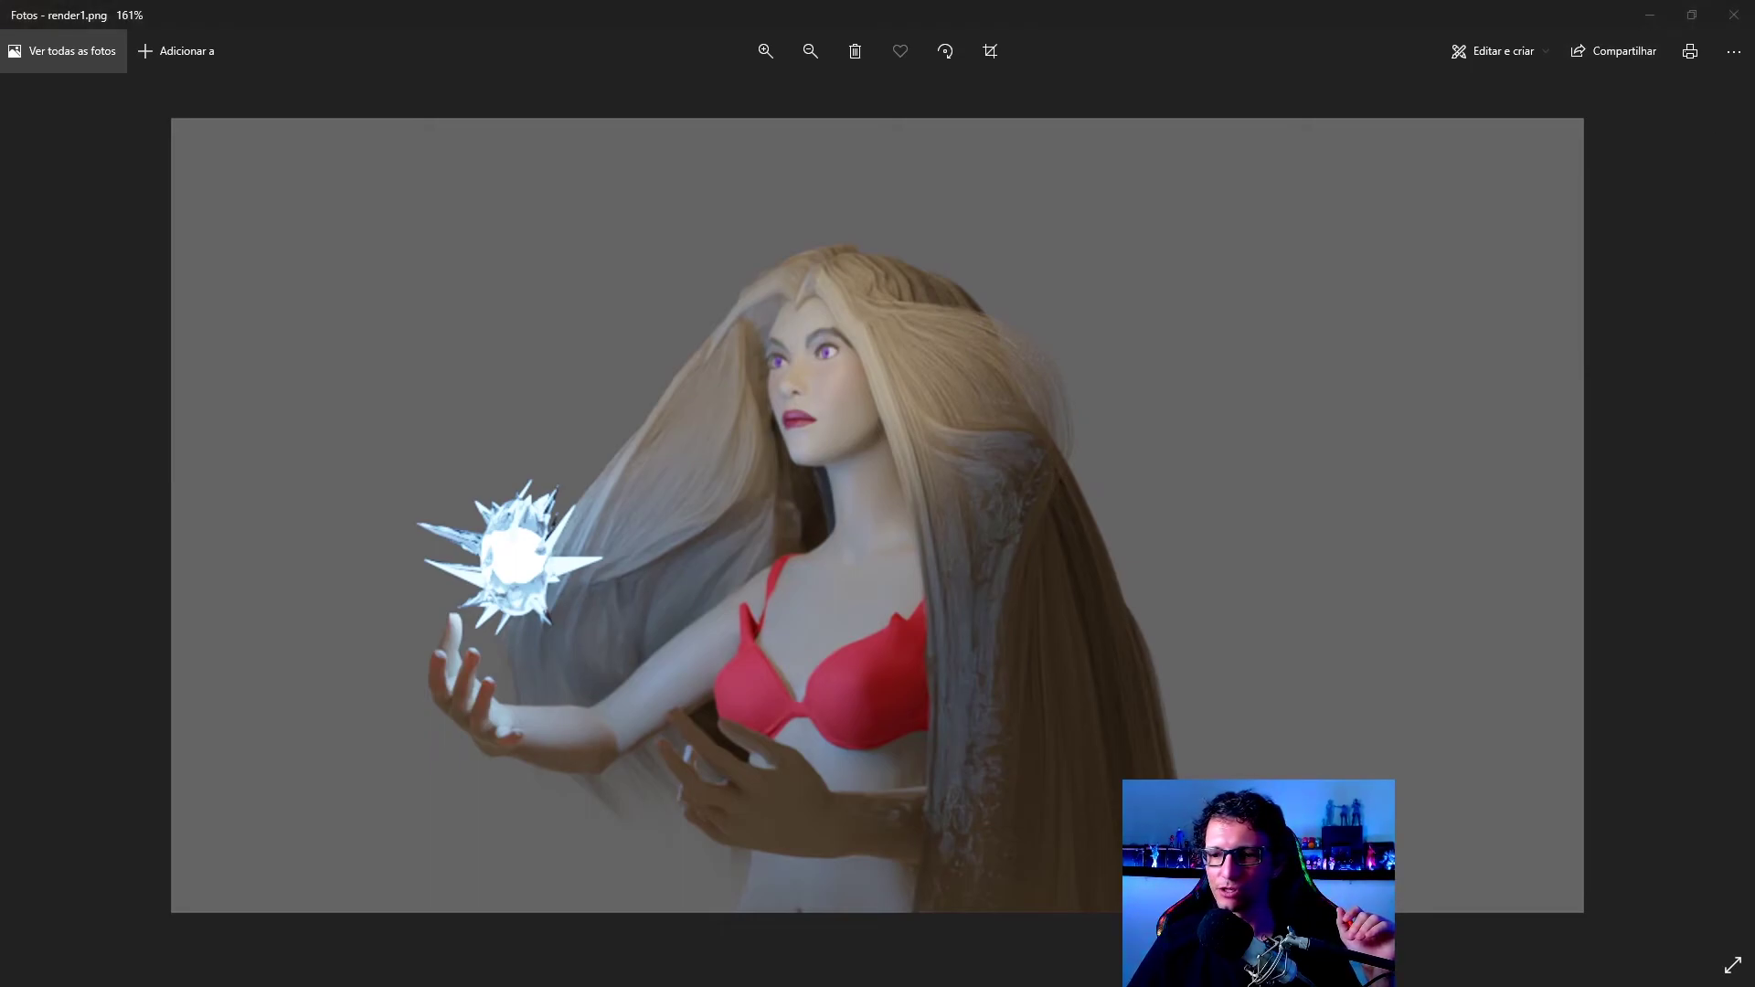
- Show the metarig bones on the cave character and orbit to view her from the side
scroll(1514, 277, "up", 3)
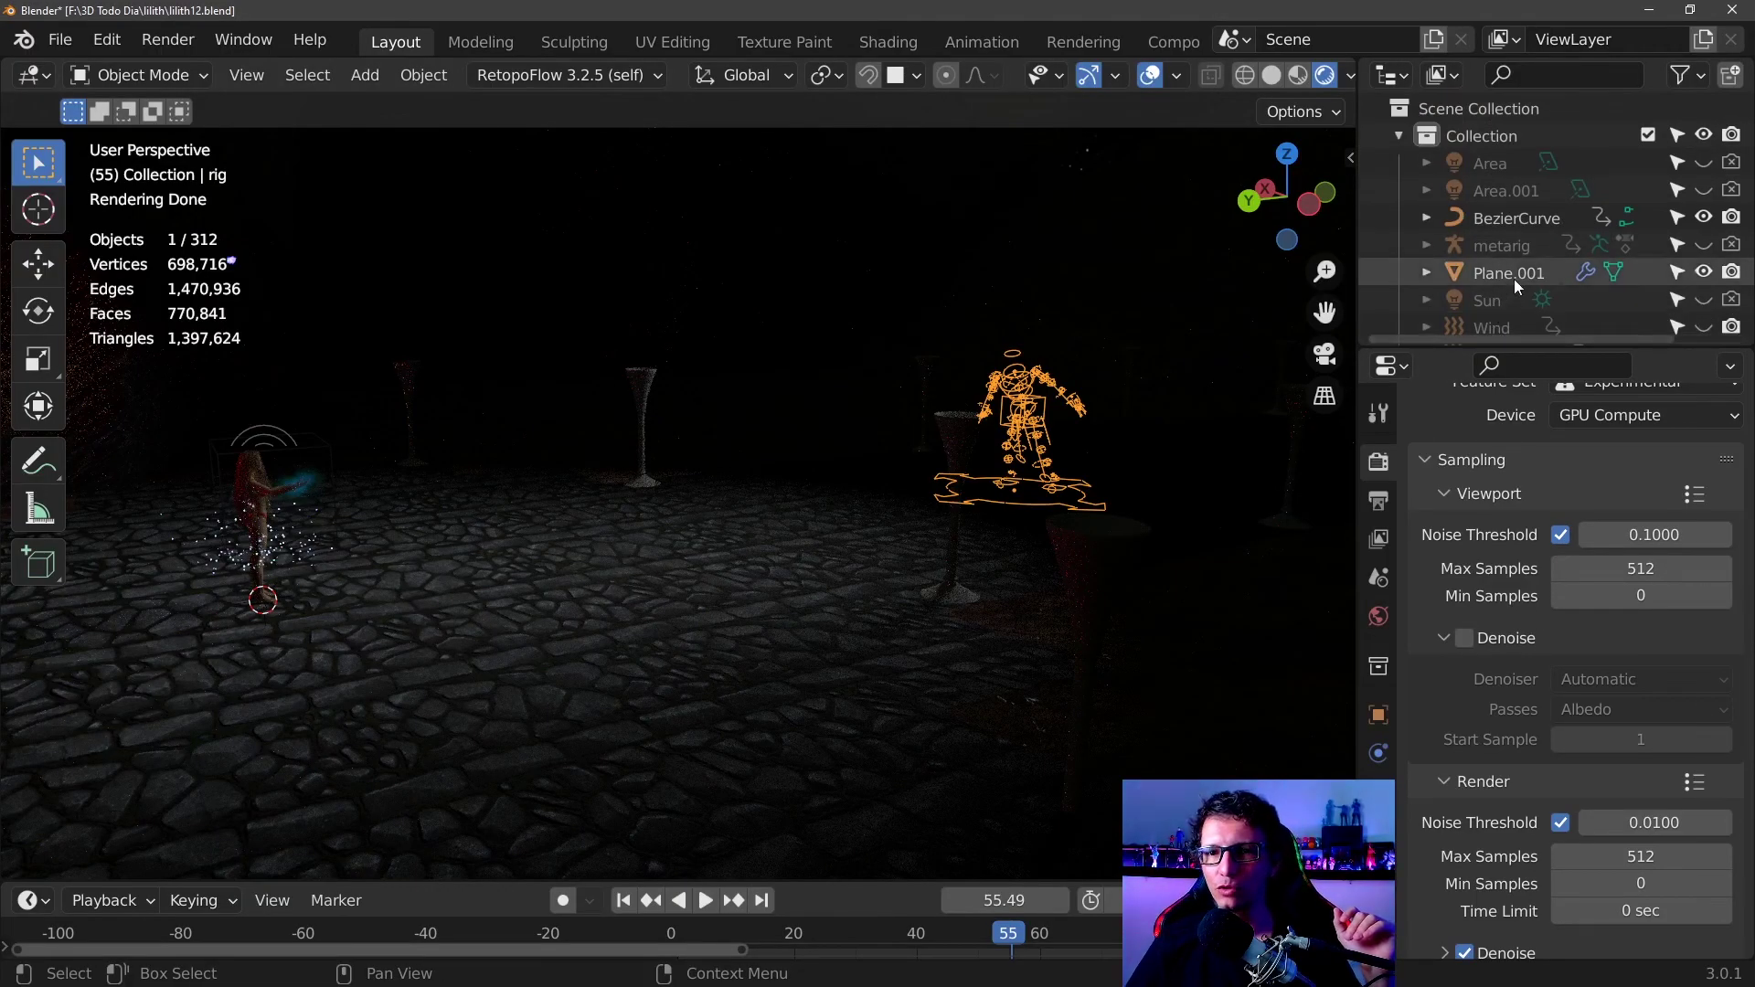
left_click(1703, 245)
mouse_move(507, 422)
middle_mouse_down()
mouse_move(415, 535)
mouse_move(611, 448)
mouse_move(976, 548)
mouse_move(729, 449)
middle_mouse_up()
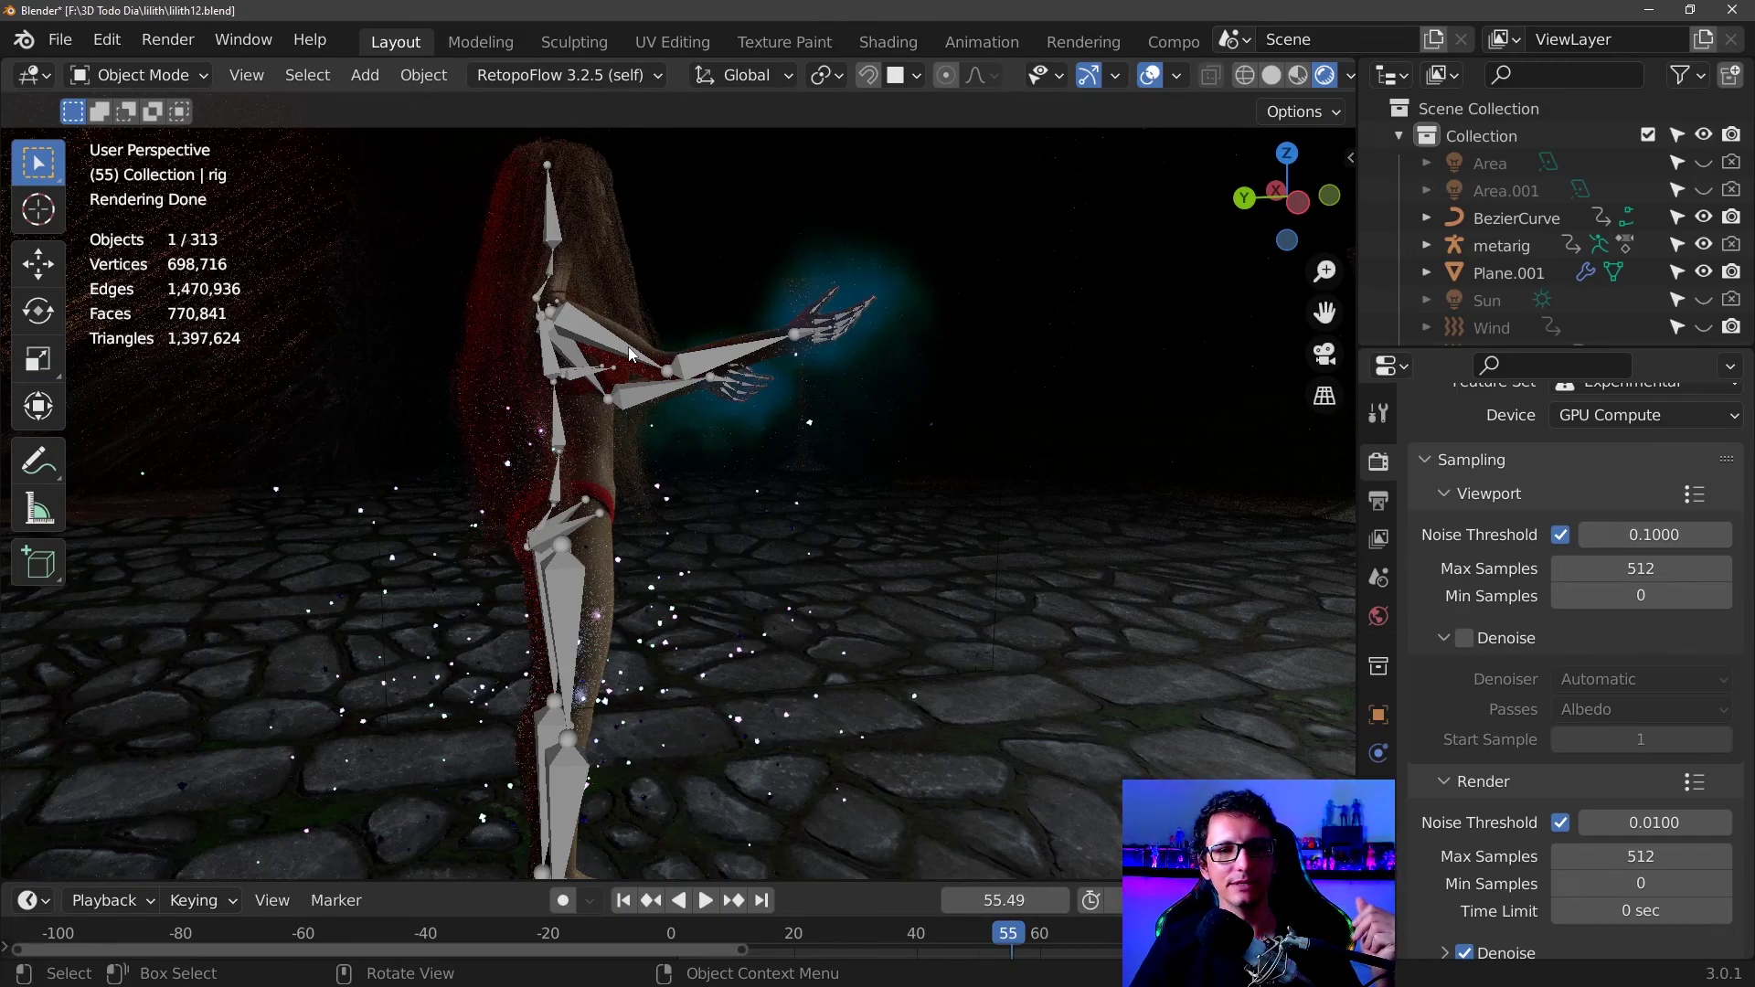
mouse_move(630, 352)
middle_mouse_down()
mouse_move(670, 346)
mouse_move(408, 434)
middle_mouse_up()
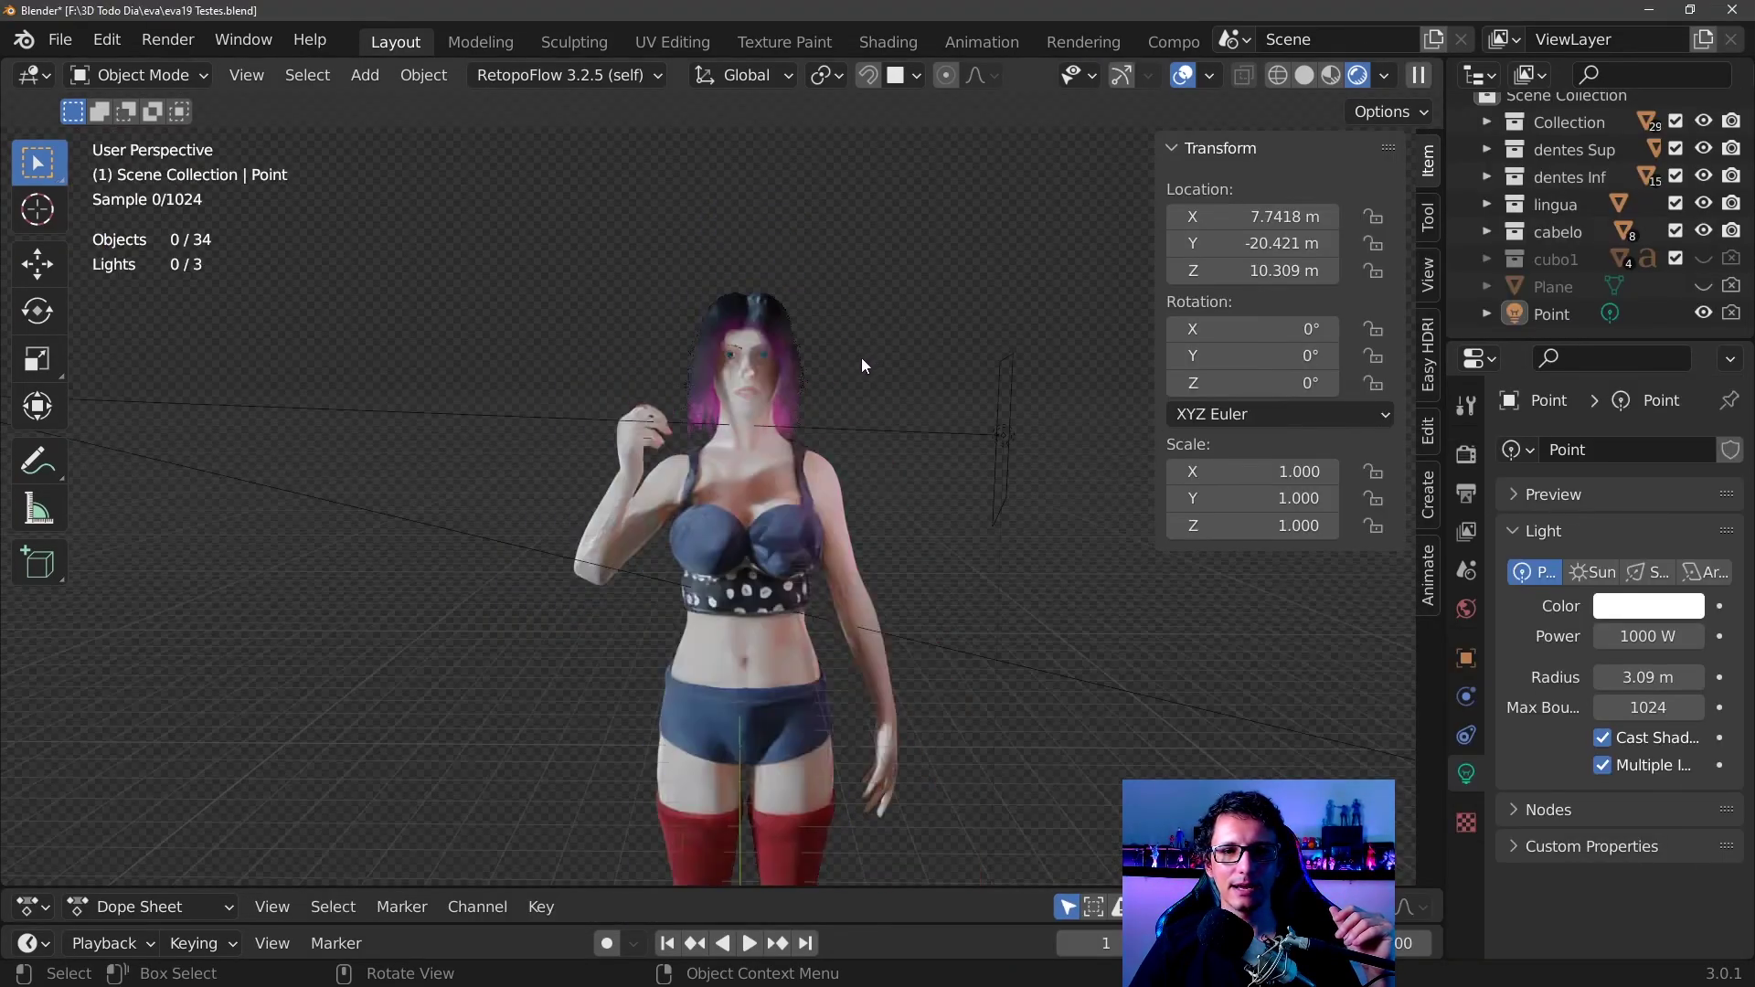
- Expand Collection, then make the corpo.001 rig visible and selected over Eva's body
middle_click_drag(967, 376, 962, 445)
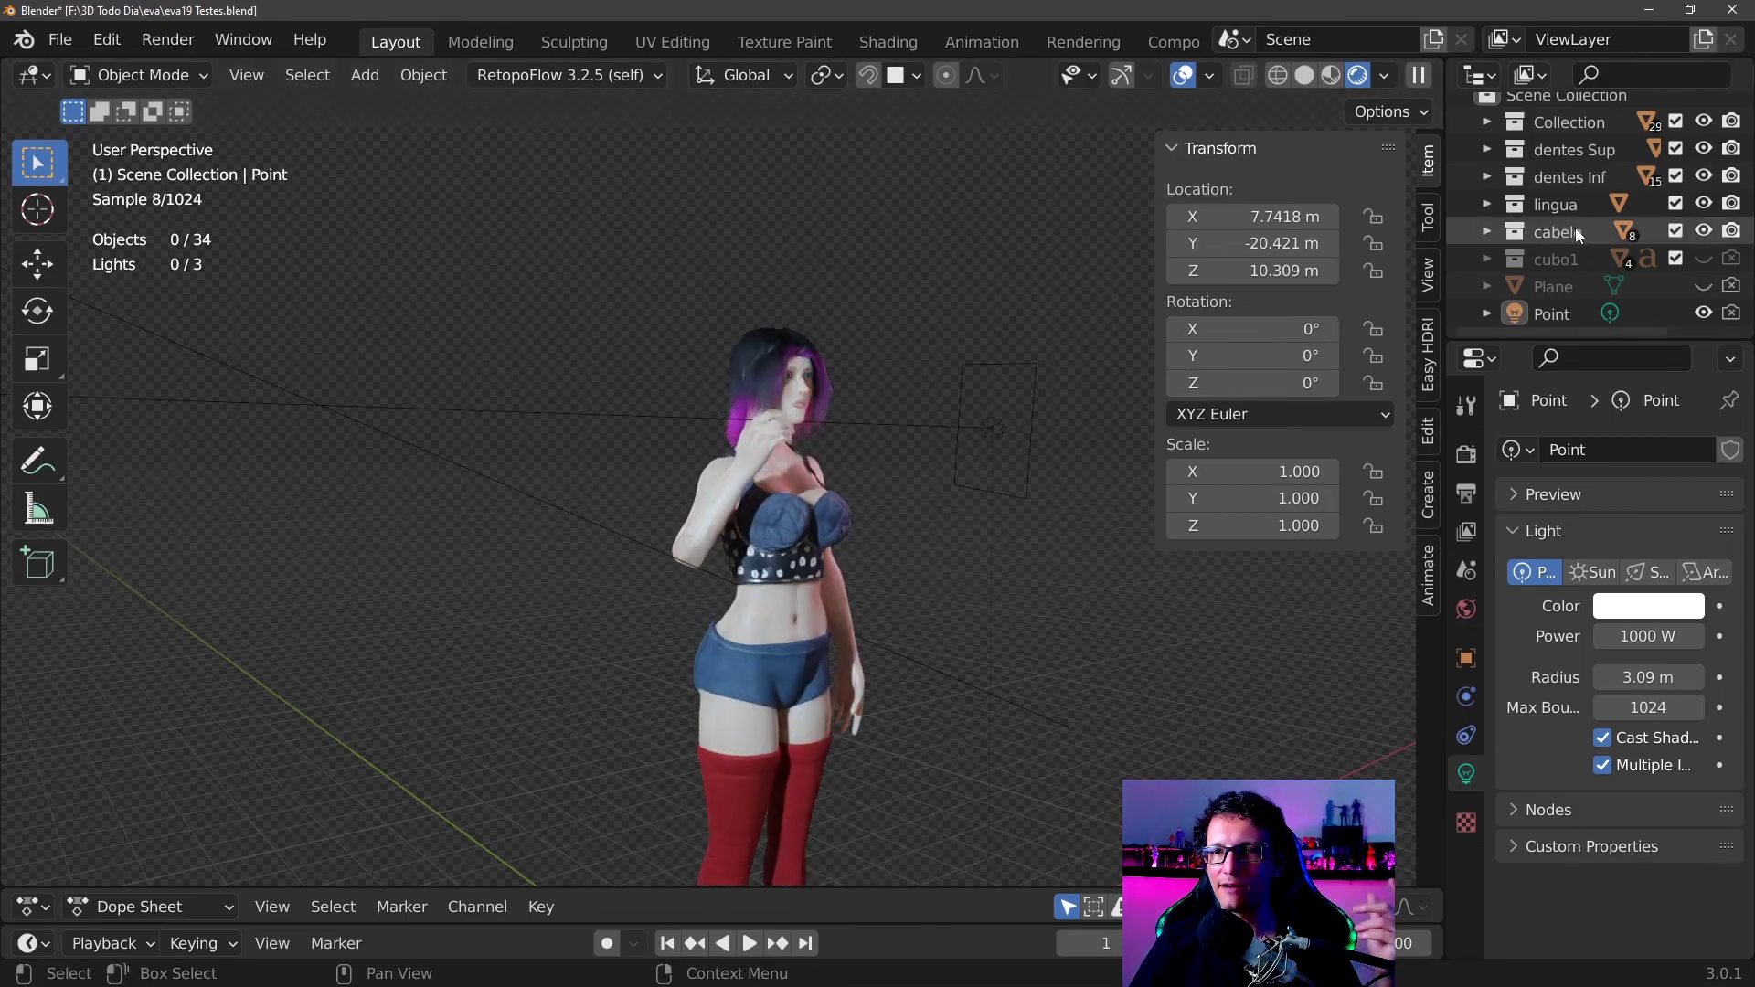
left_click(1486, 121)
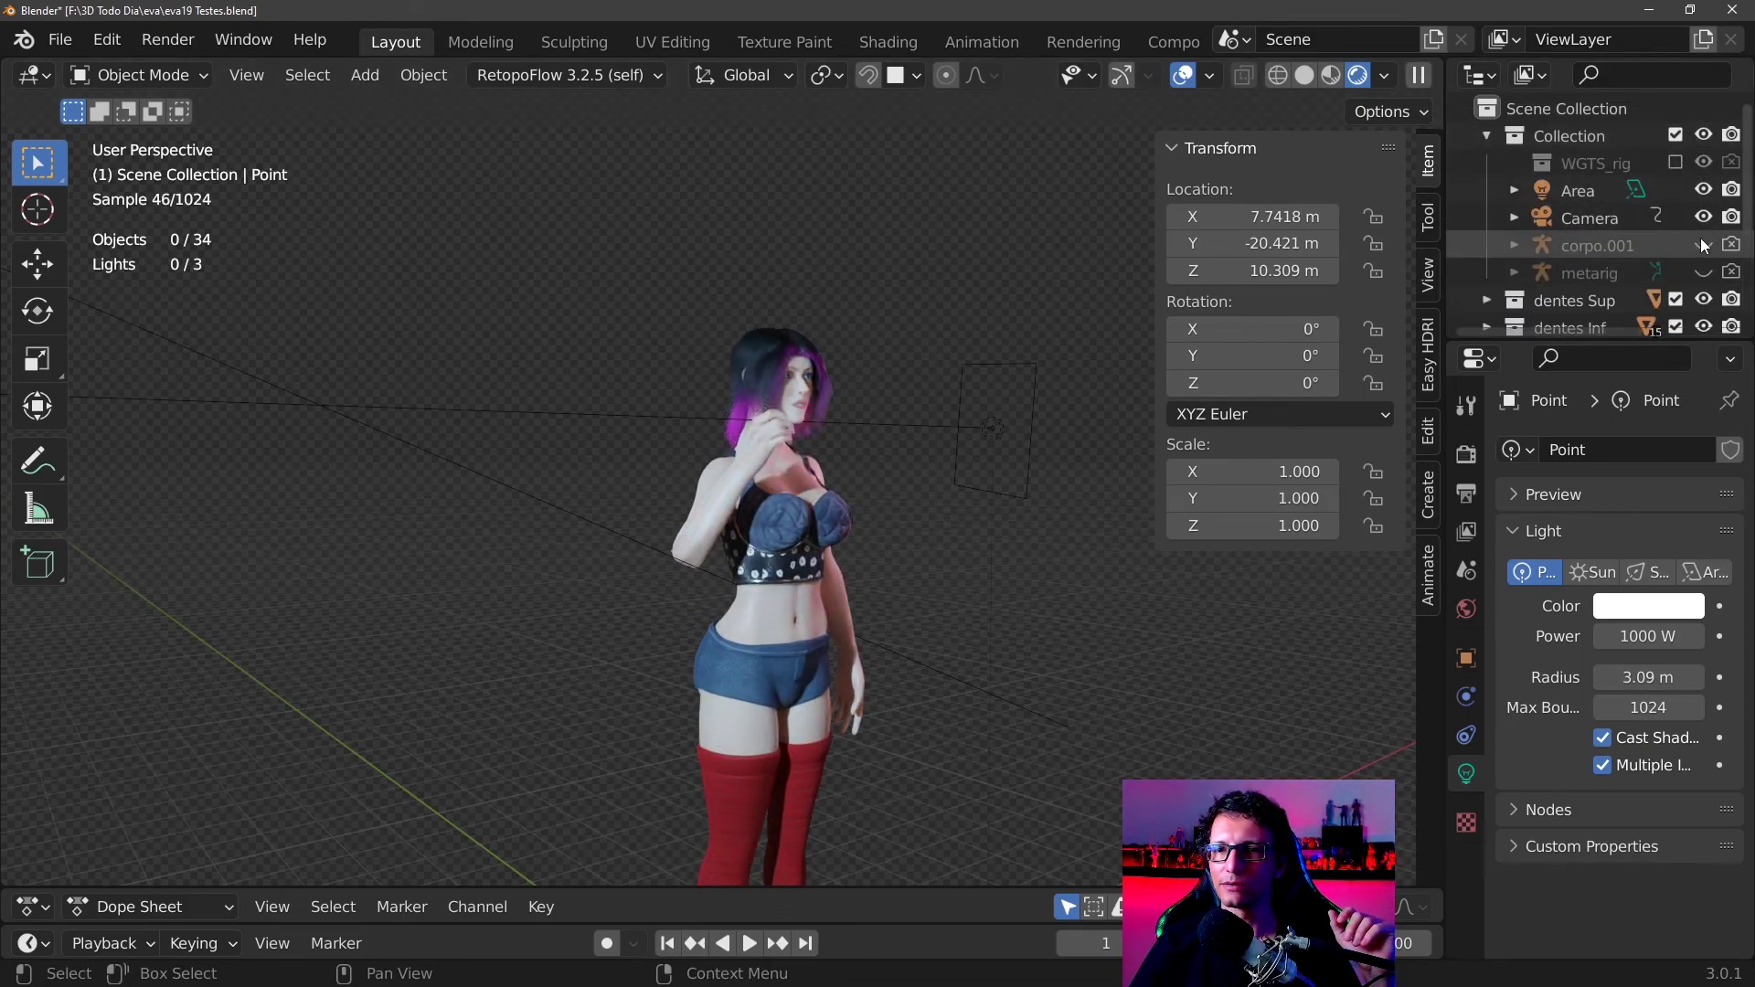
left_click(1703, 245)
left_click(841, 469)
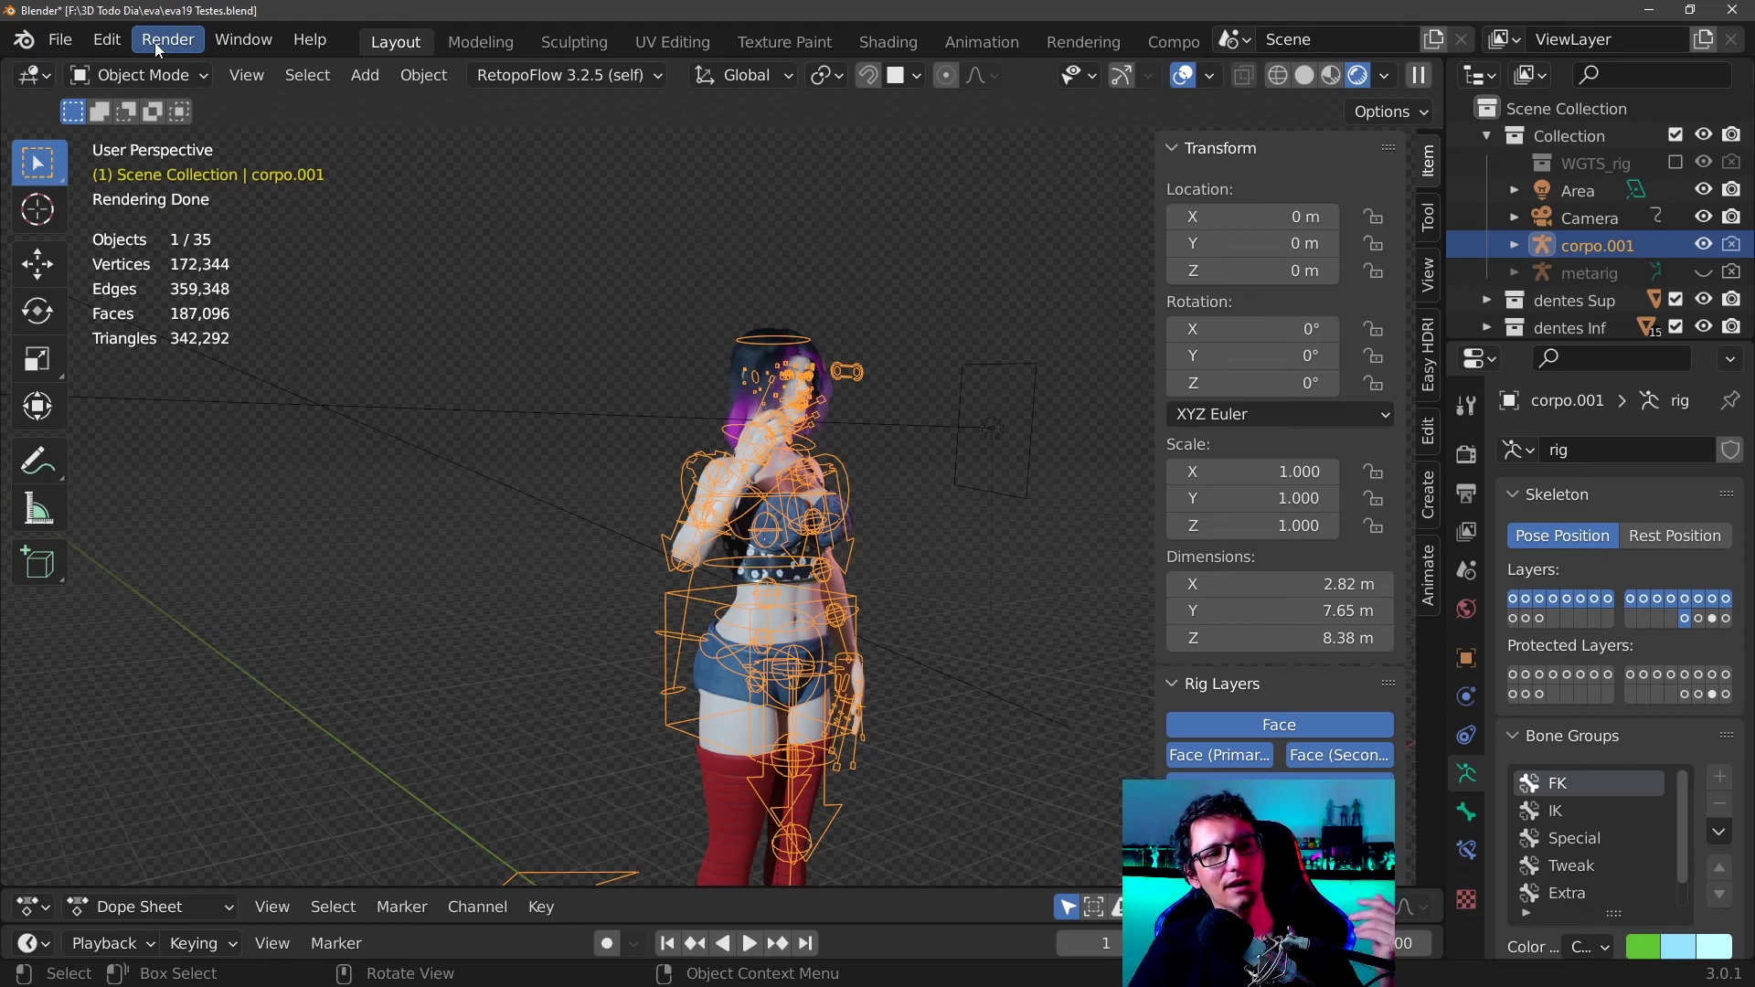
left_click(128, 42)
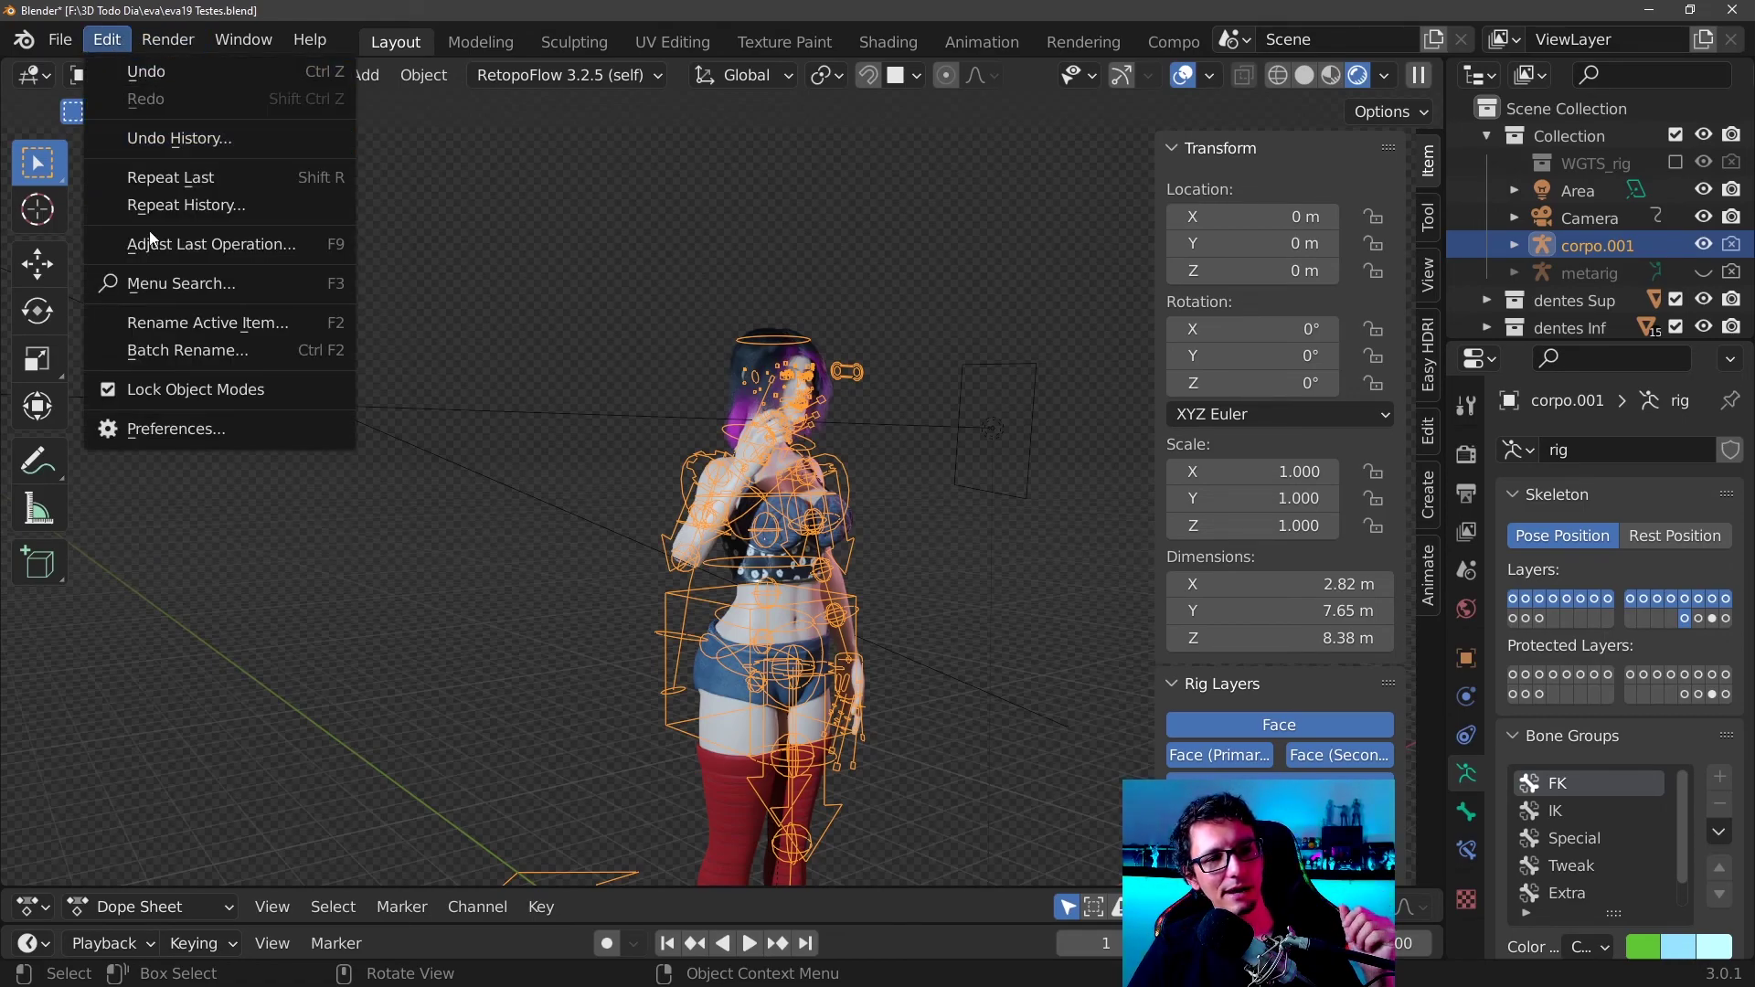
left_click(176, 428)
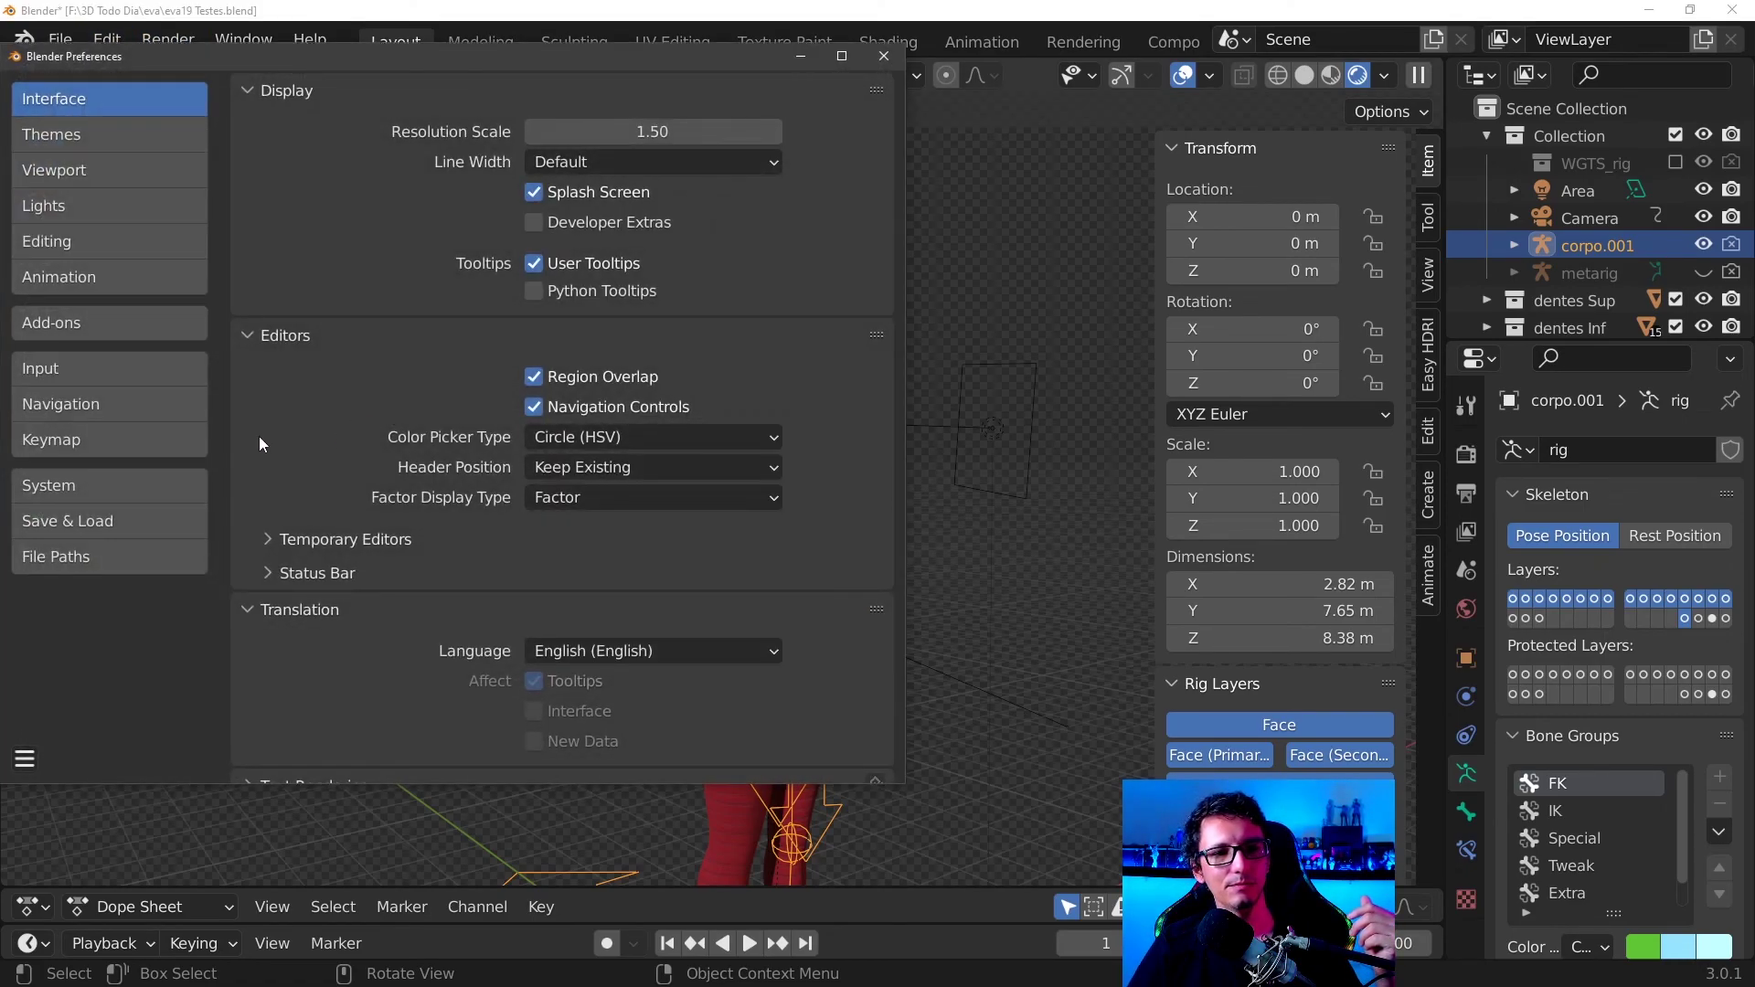
left_click(131, 330)
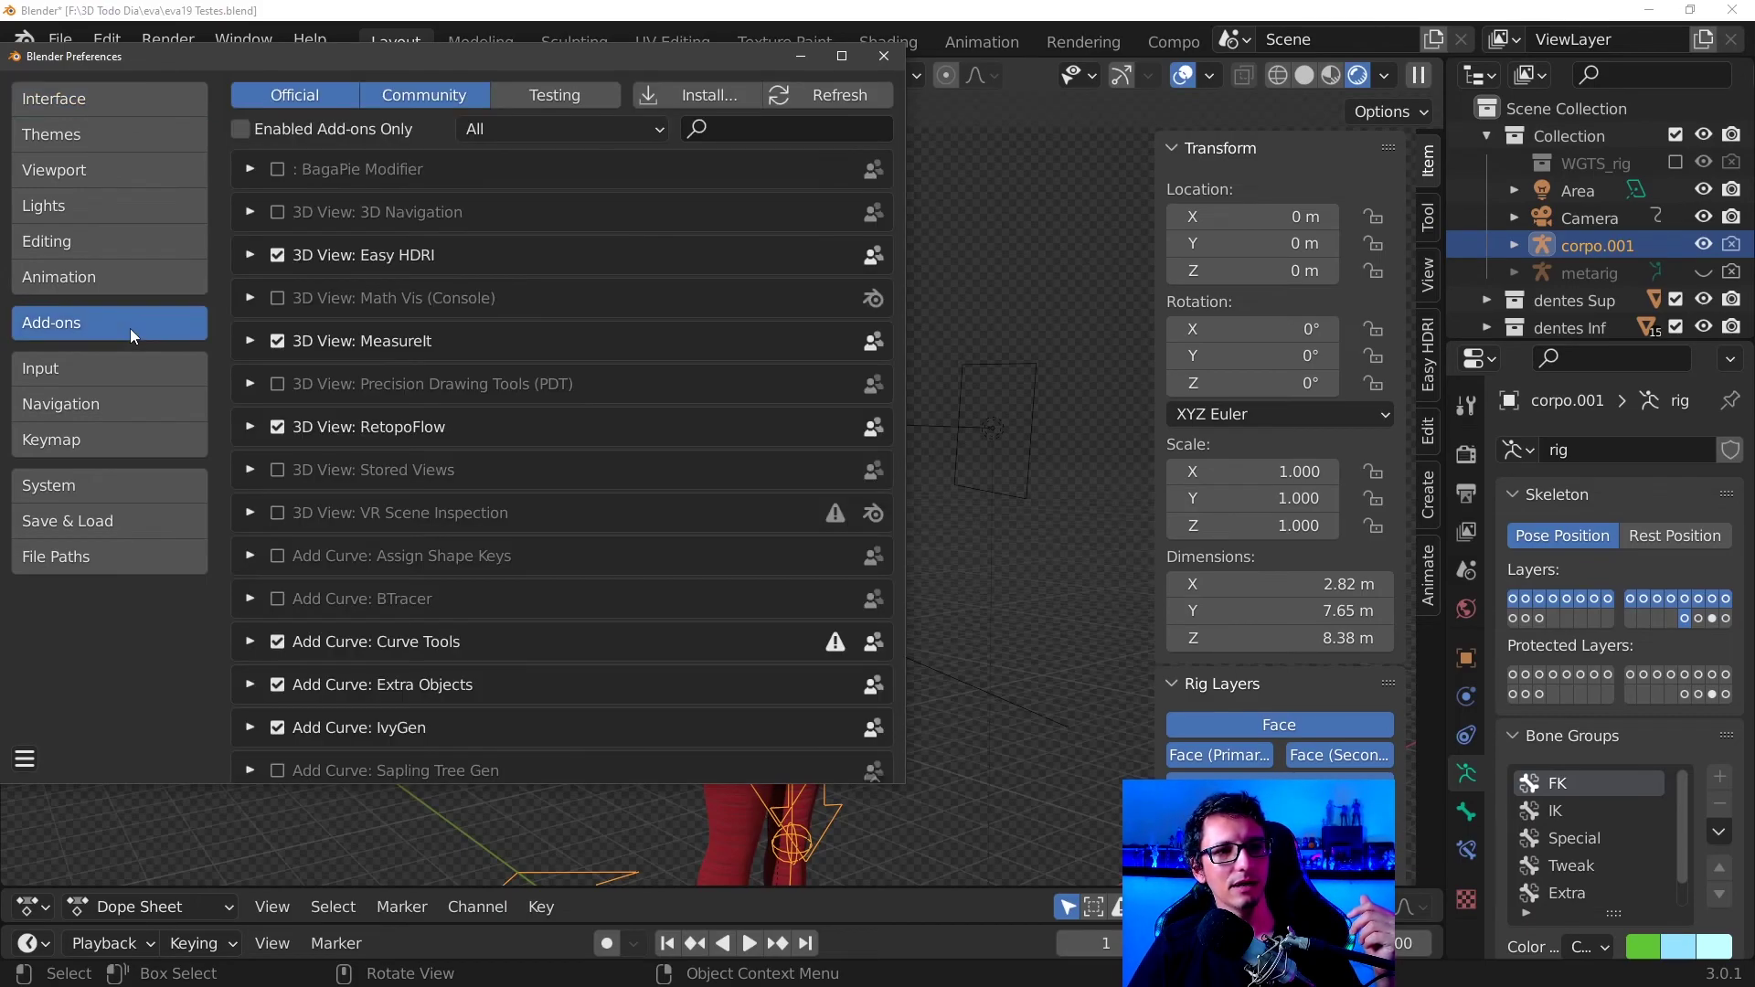
left_click(756, 130)
type("rig")
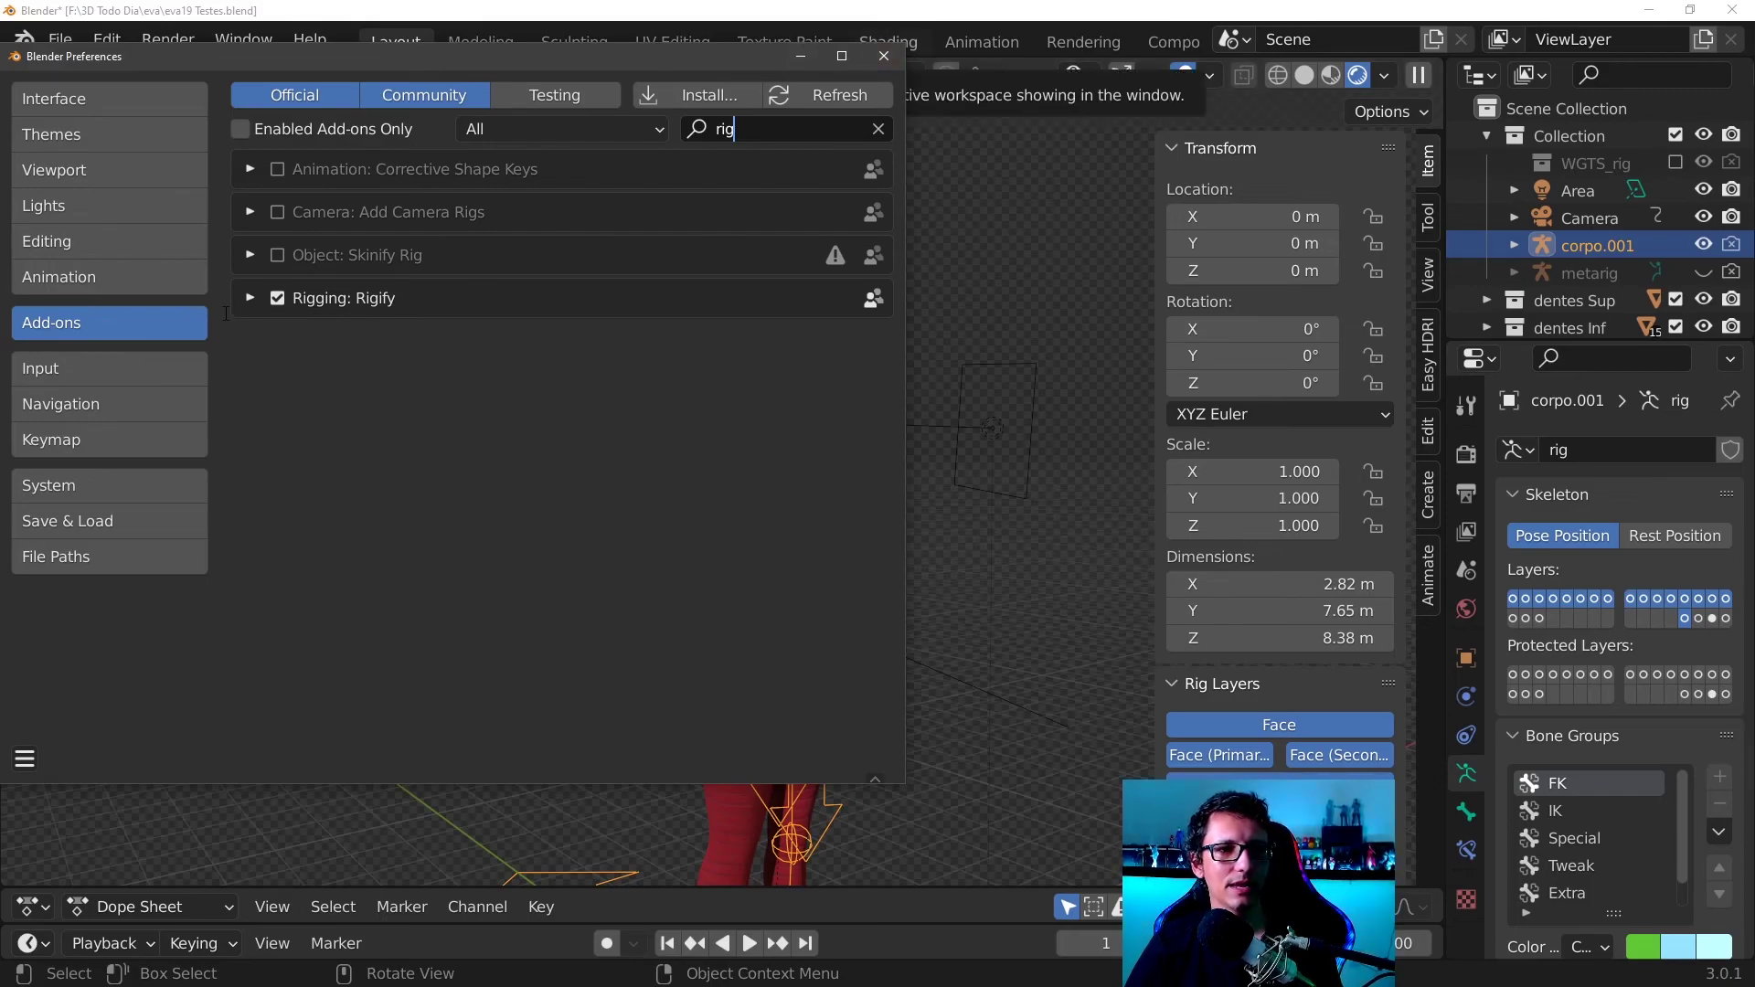
left_click(883, 56)
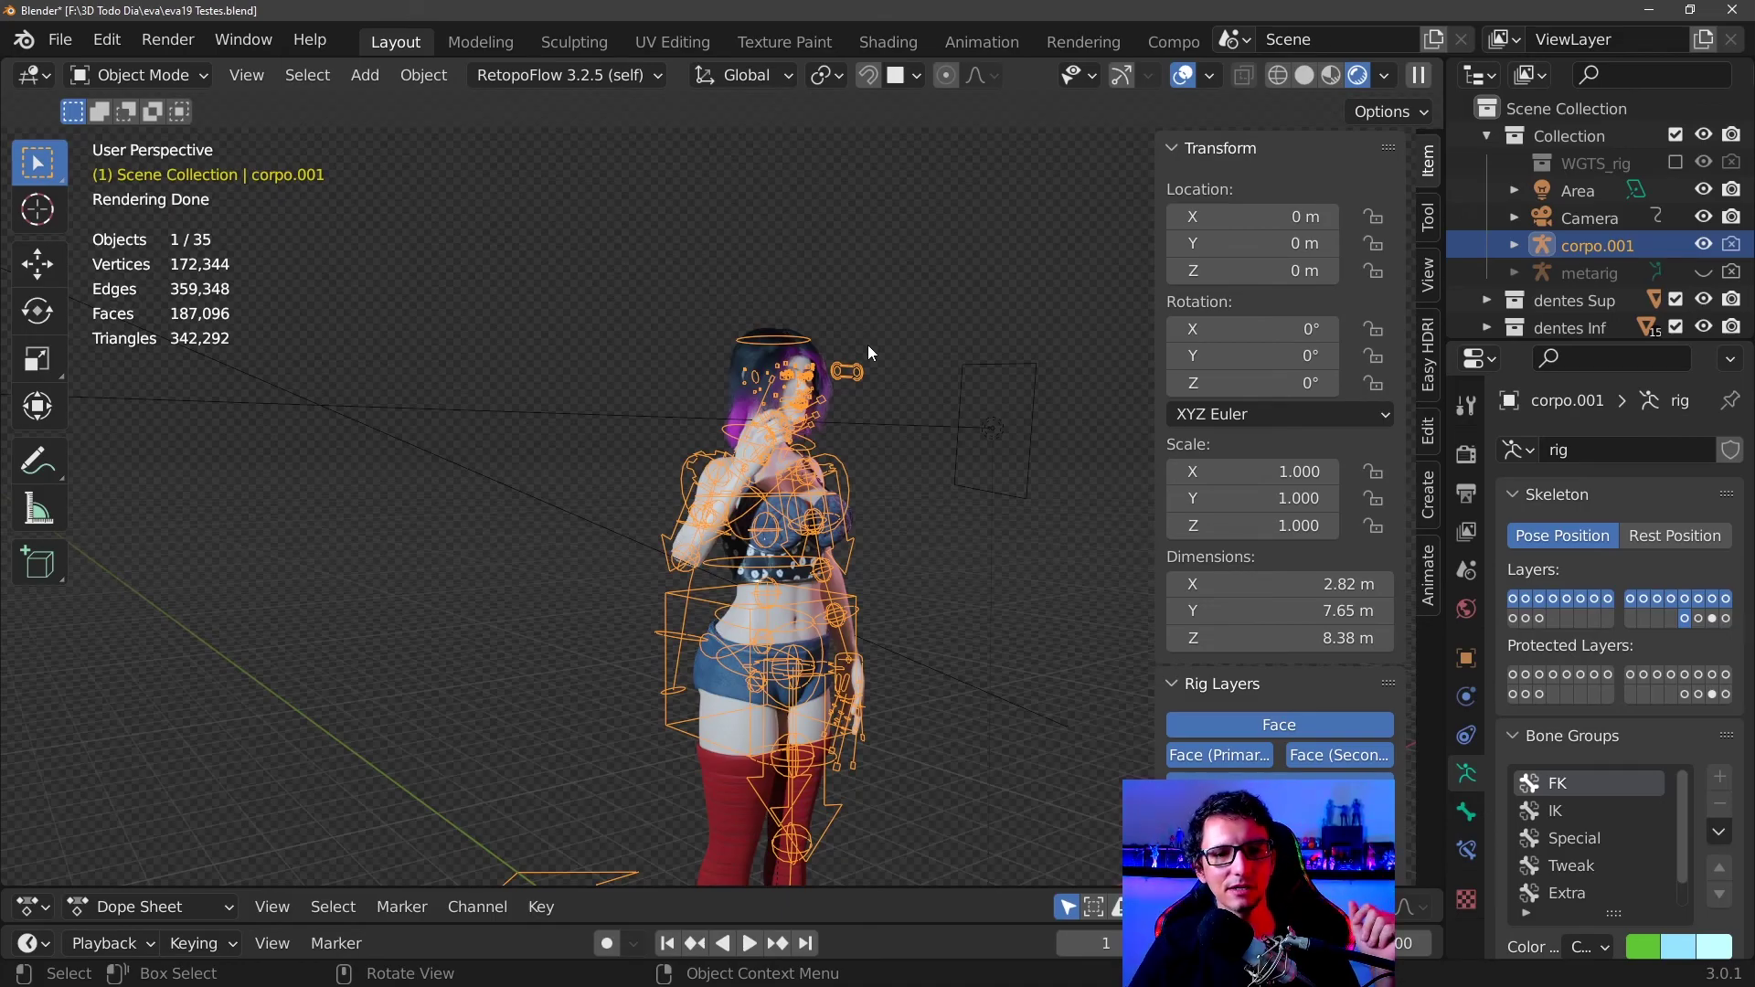
- Zoom to a frontal view of Eva and hide the corpo.001 rig
scroll(885, 397, "up", 2)
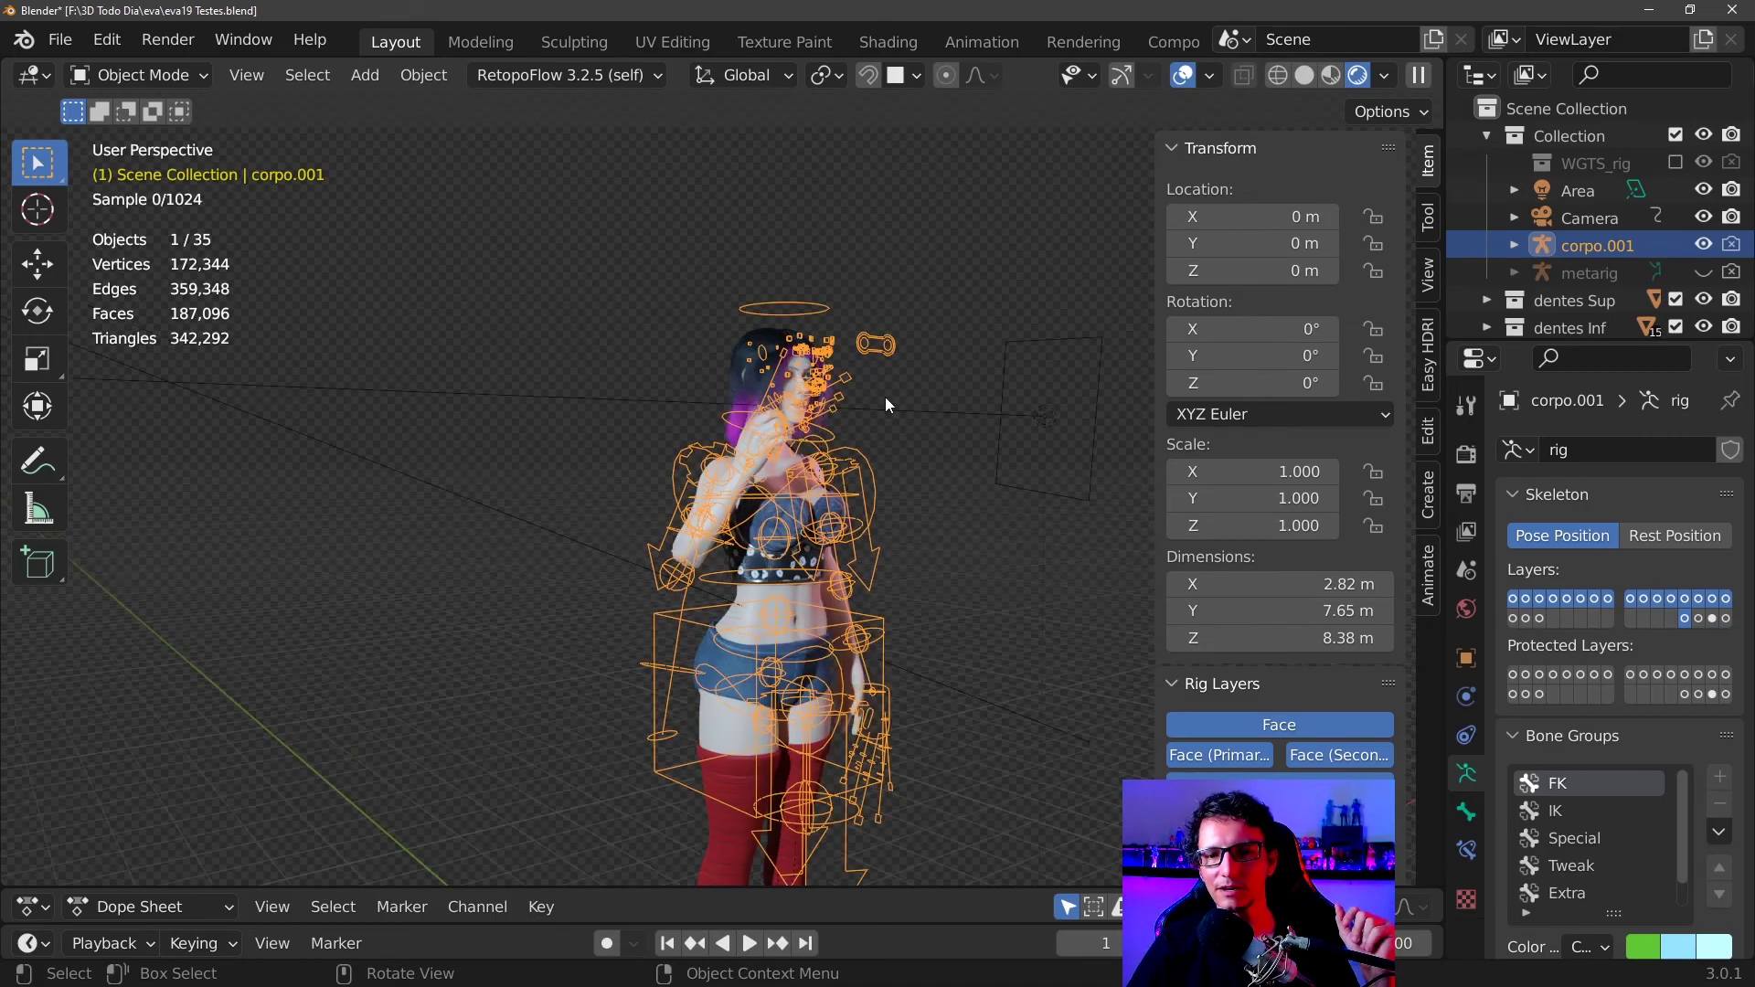
scroll(885, 397, "up", 3)
middle_click_drag(884, 396, 742, 395)
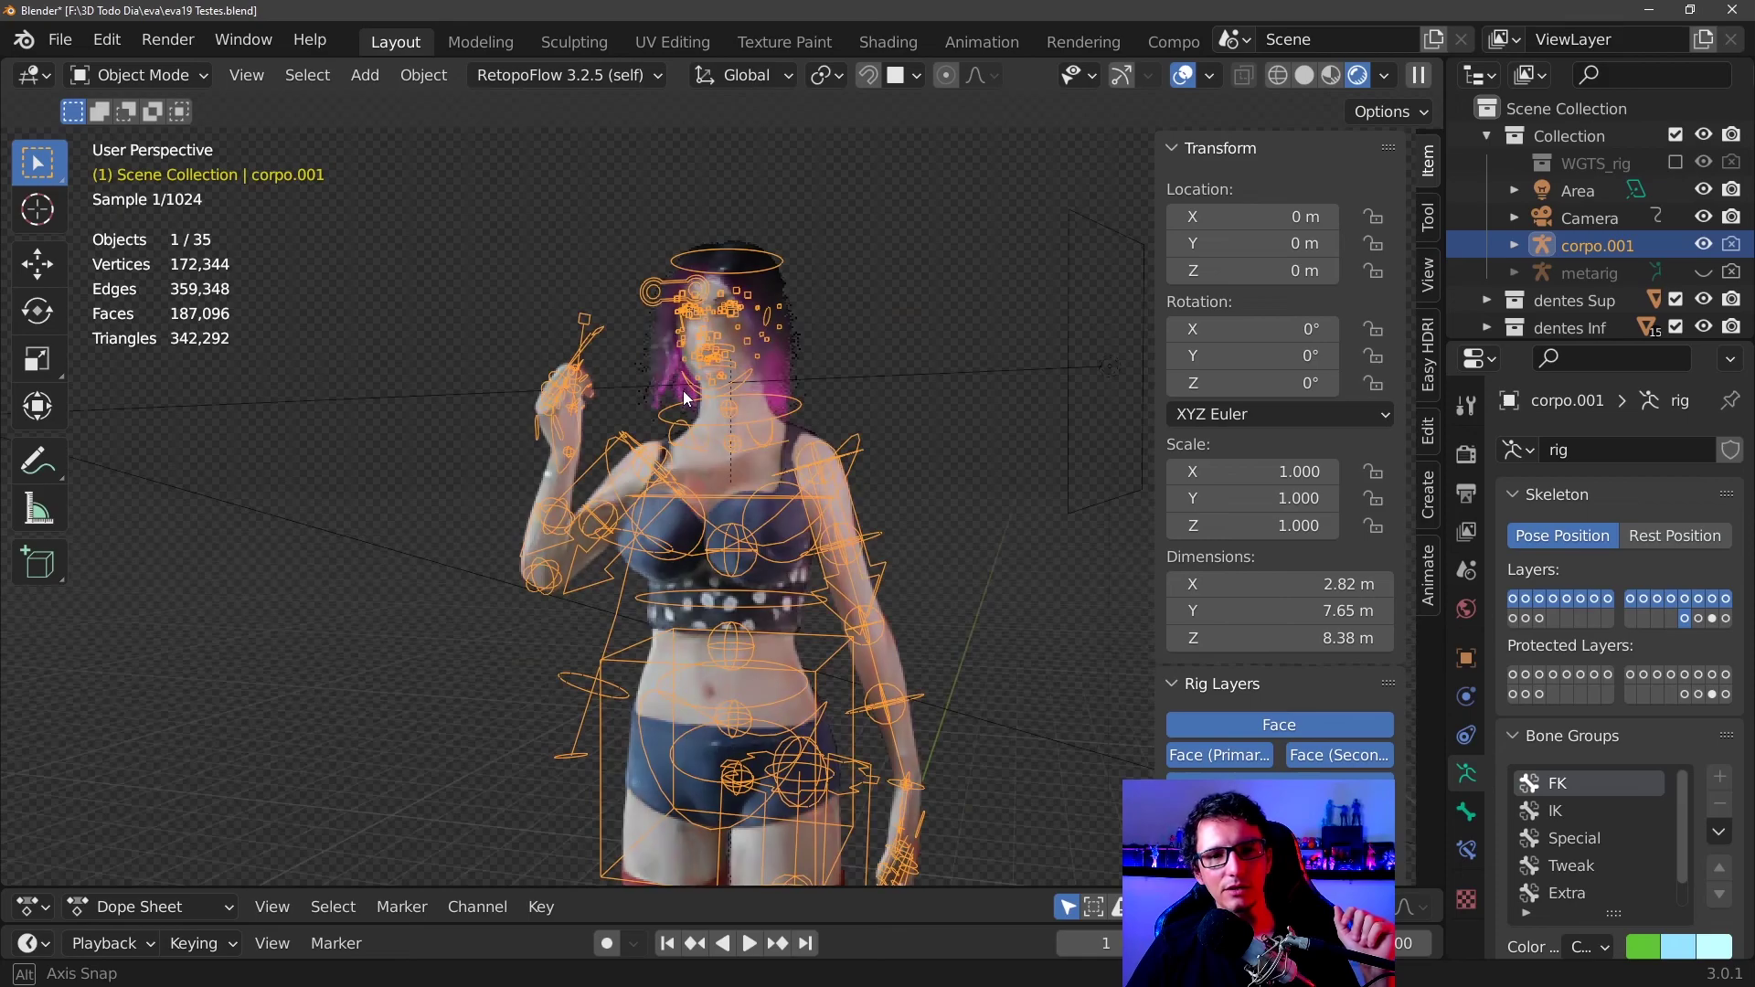
scroll(758, 371, "up", 1)
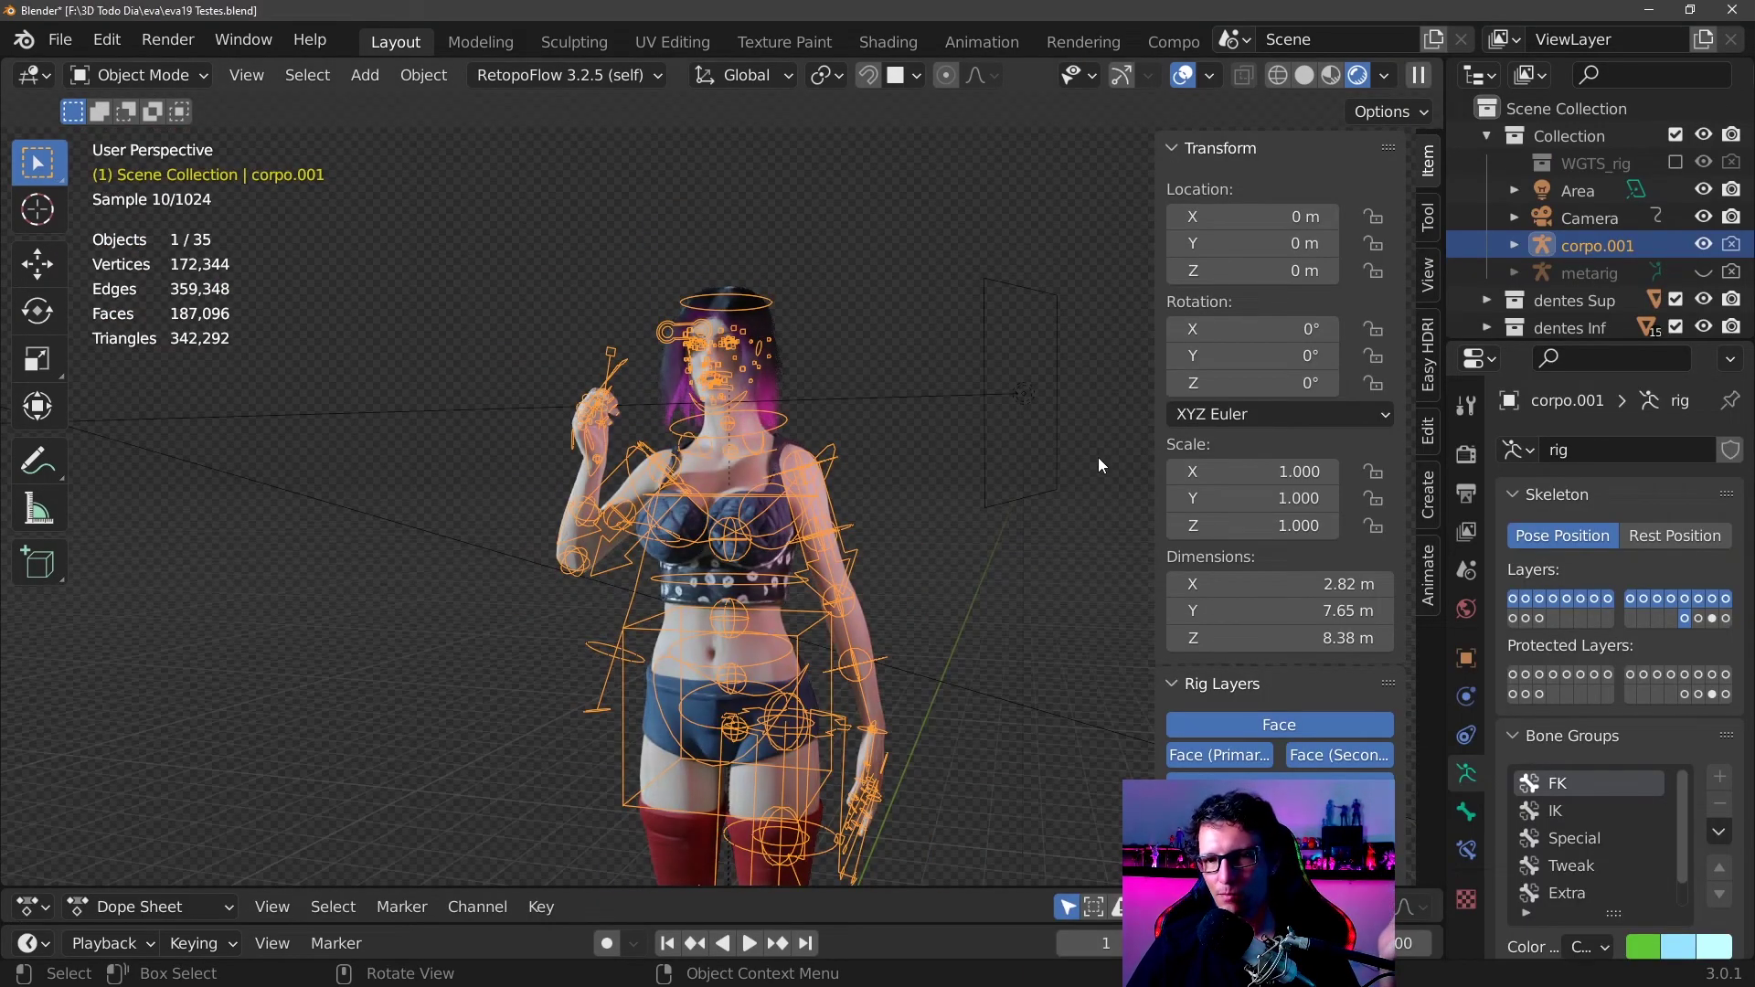
left_click(1703, 245)
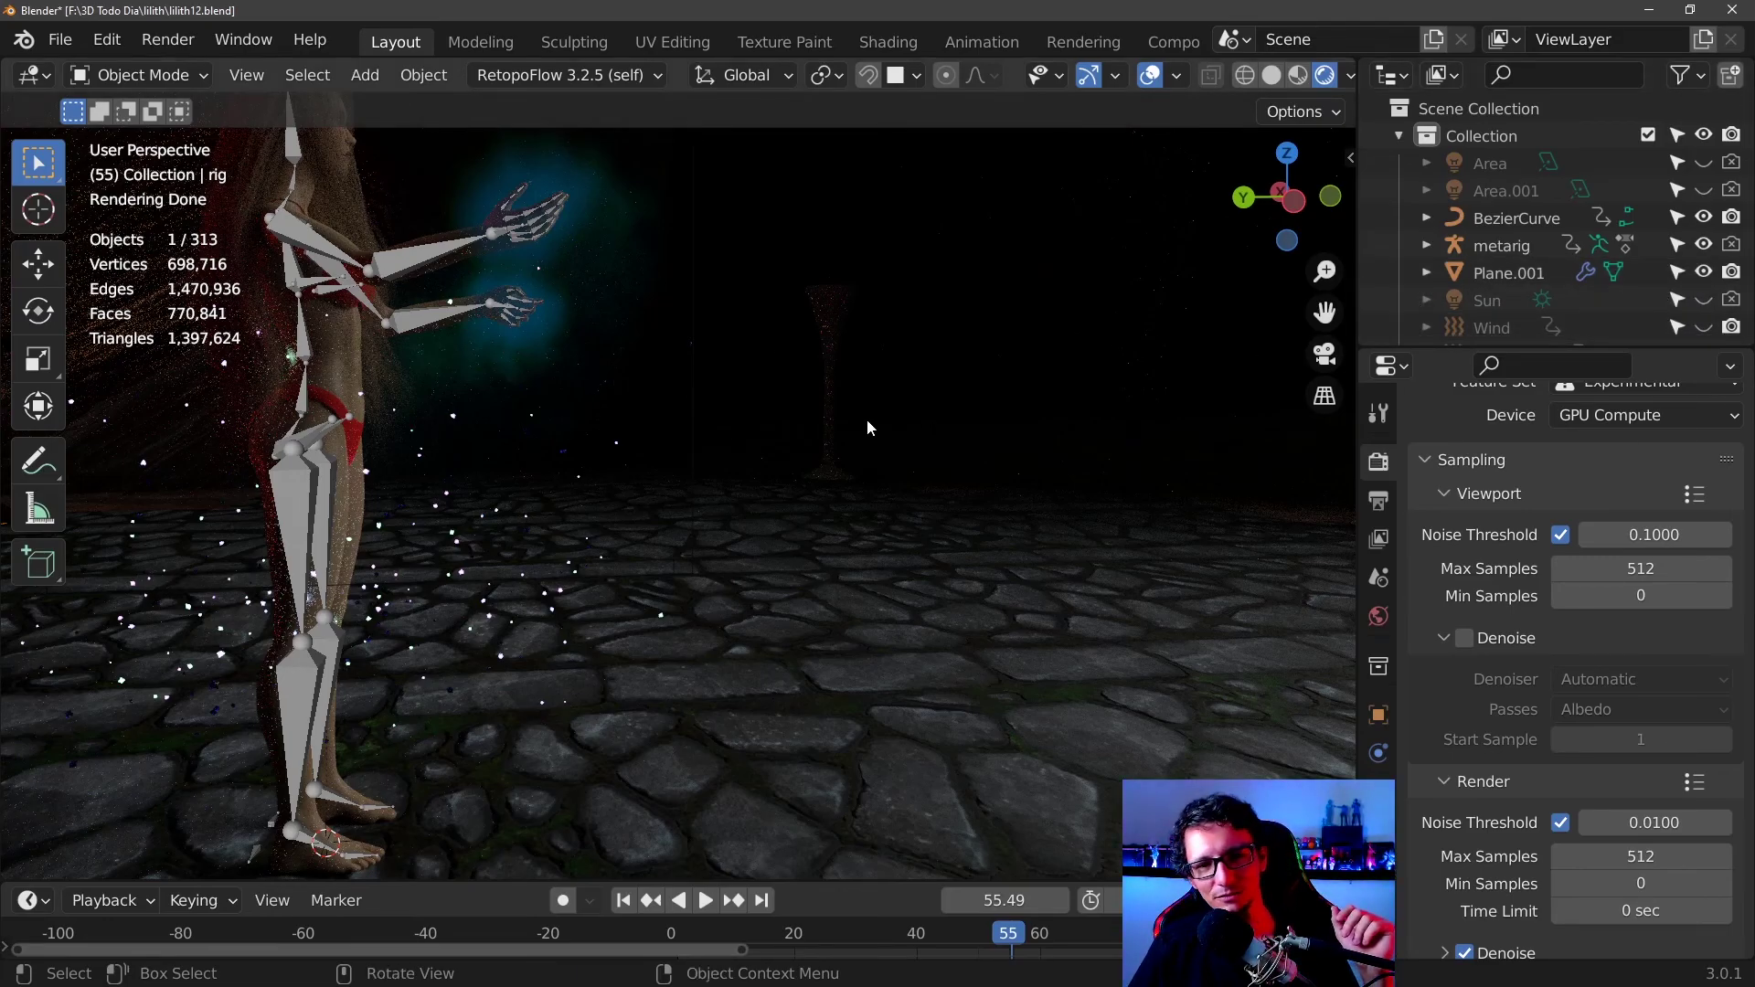
- Zoom the Blender viewport out and back in on the boned cave character
scroll(878, 462, "down", 3)
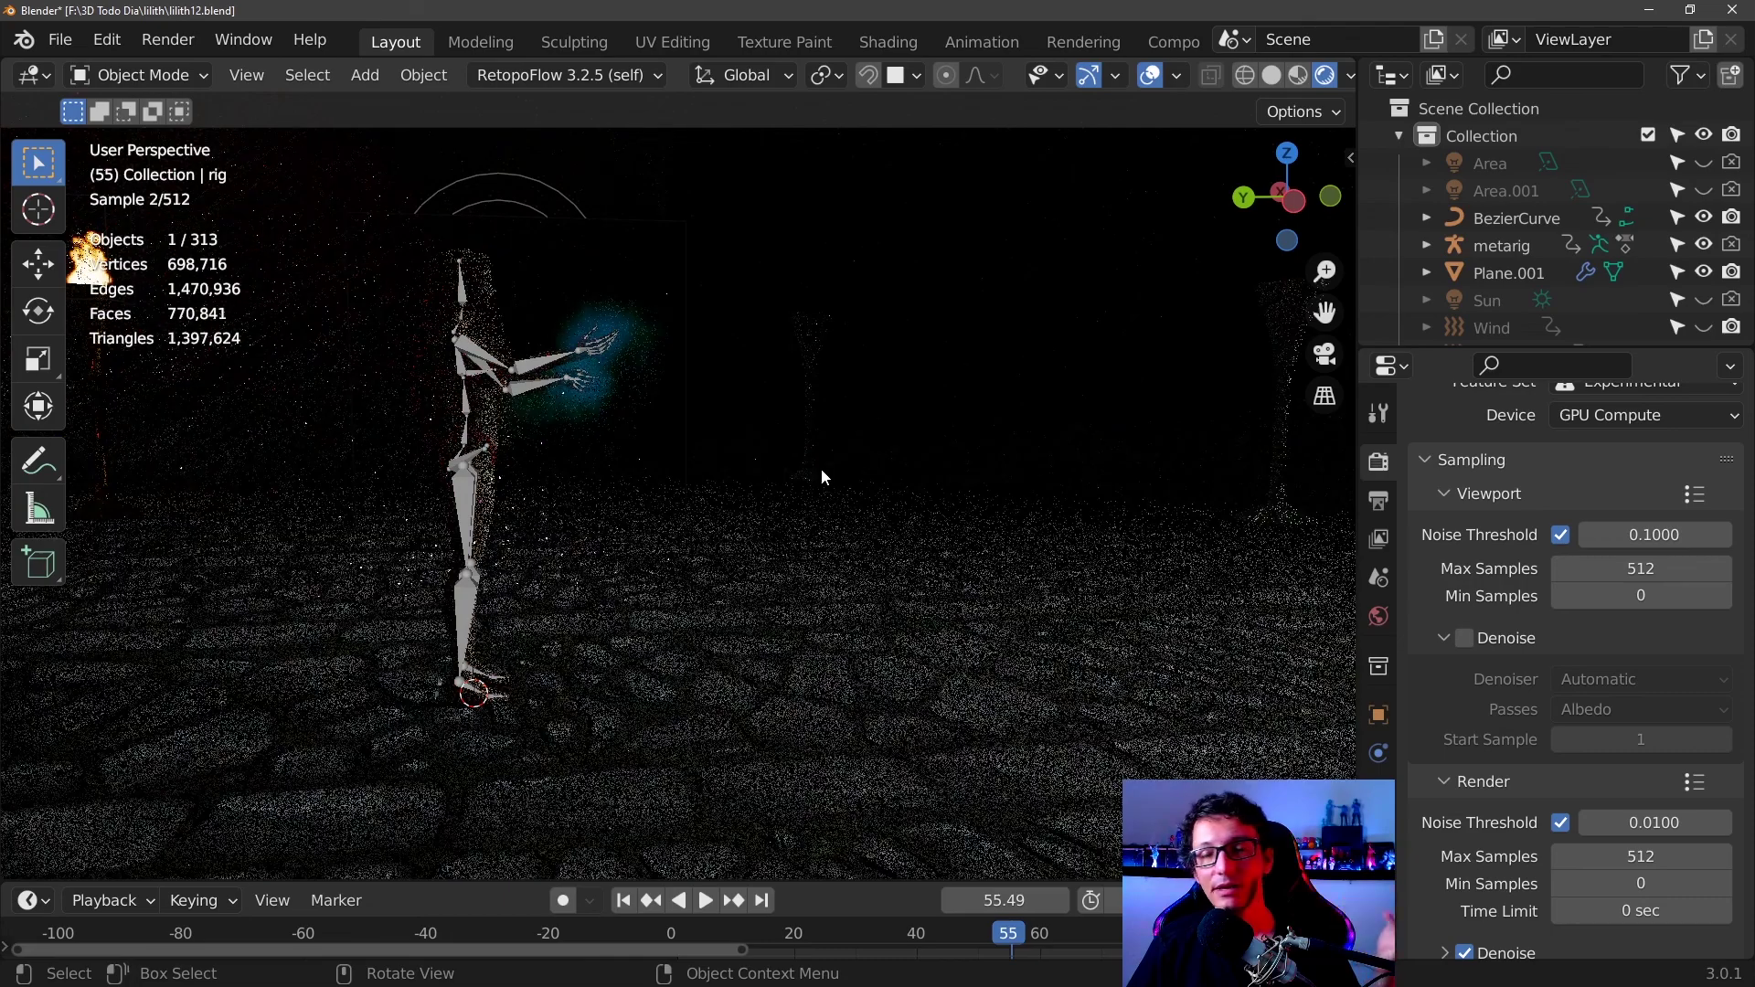
scroll(1029, 500, "up", 3)
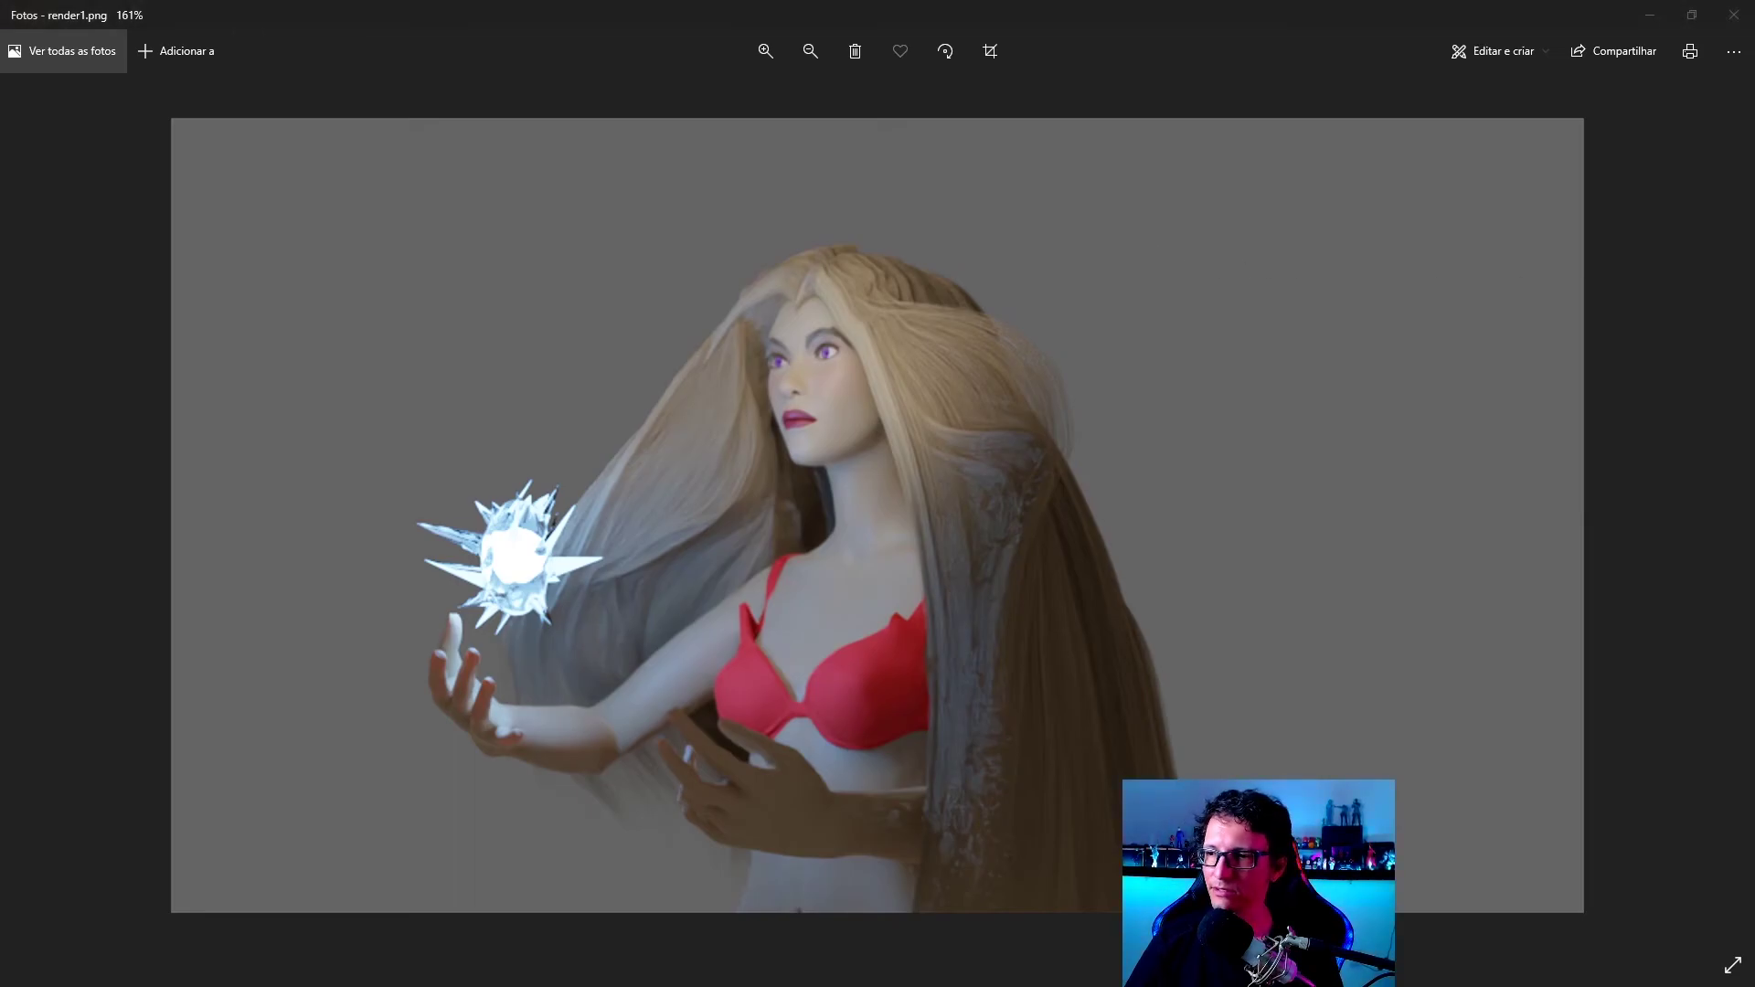
- Close the render1 view and page through the renders to the face close-up
left_click(1734, 14)
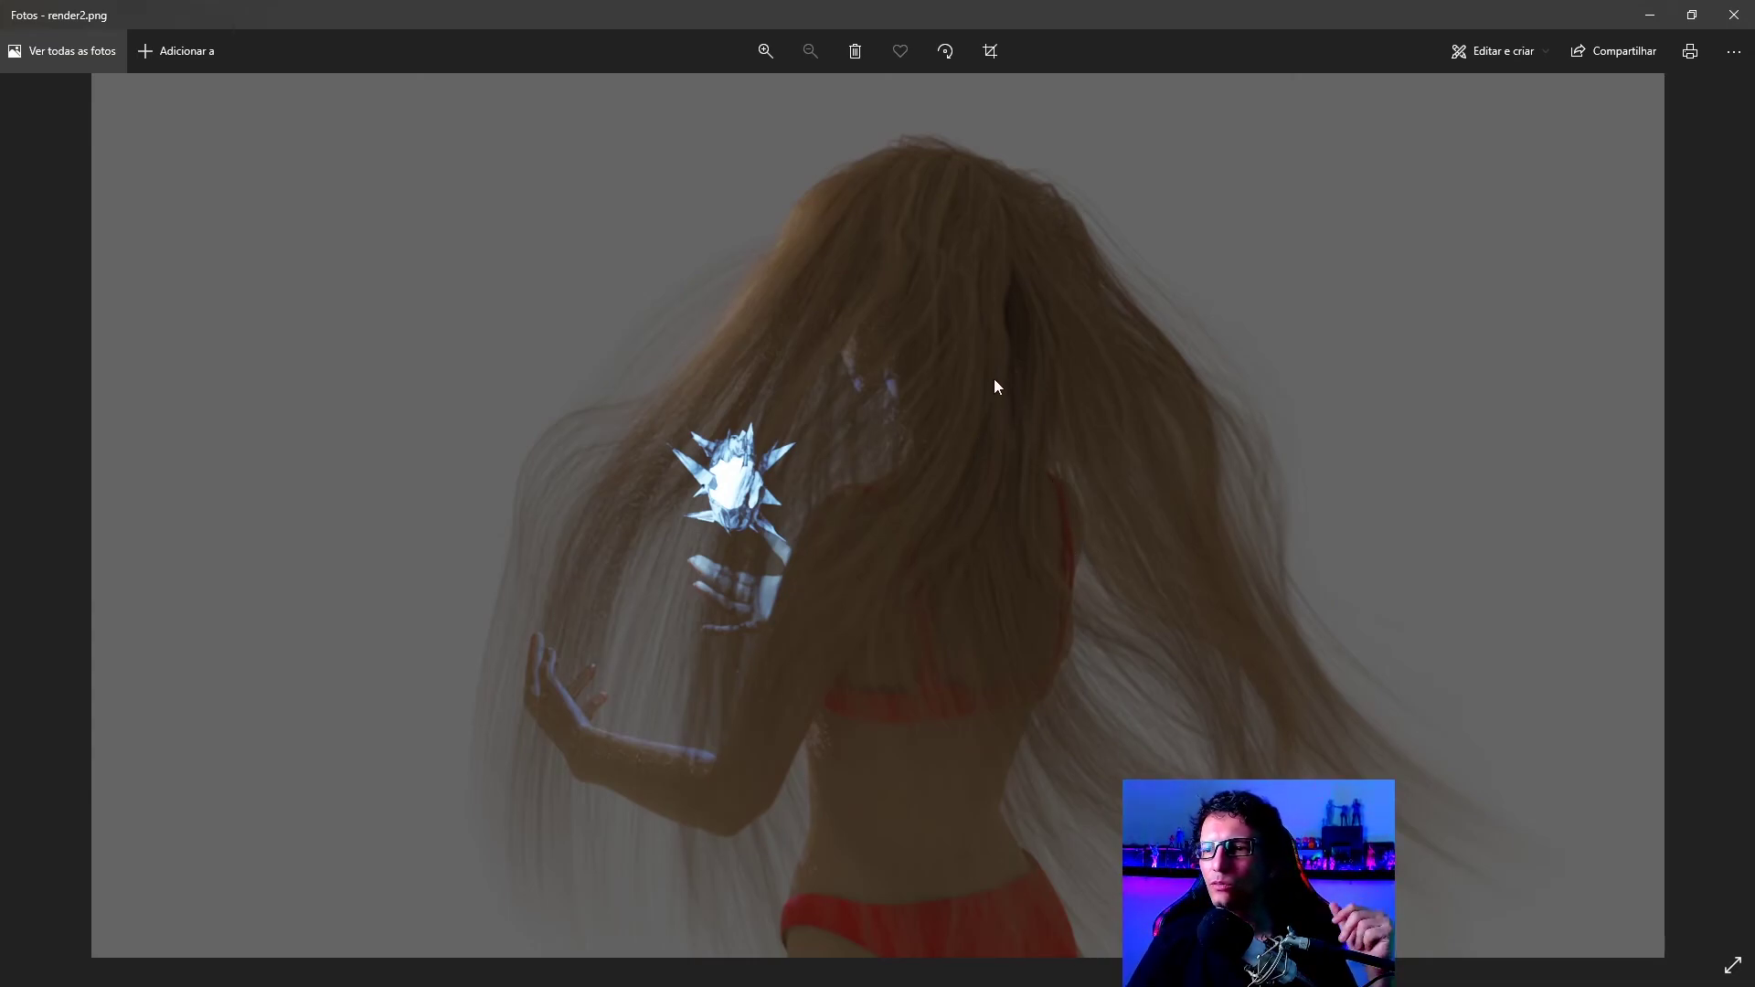
key("Right")
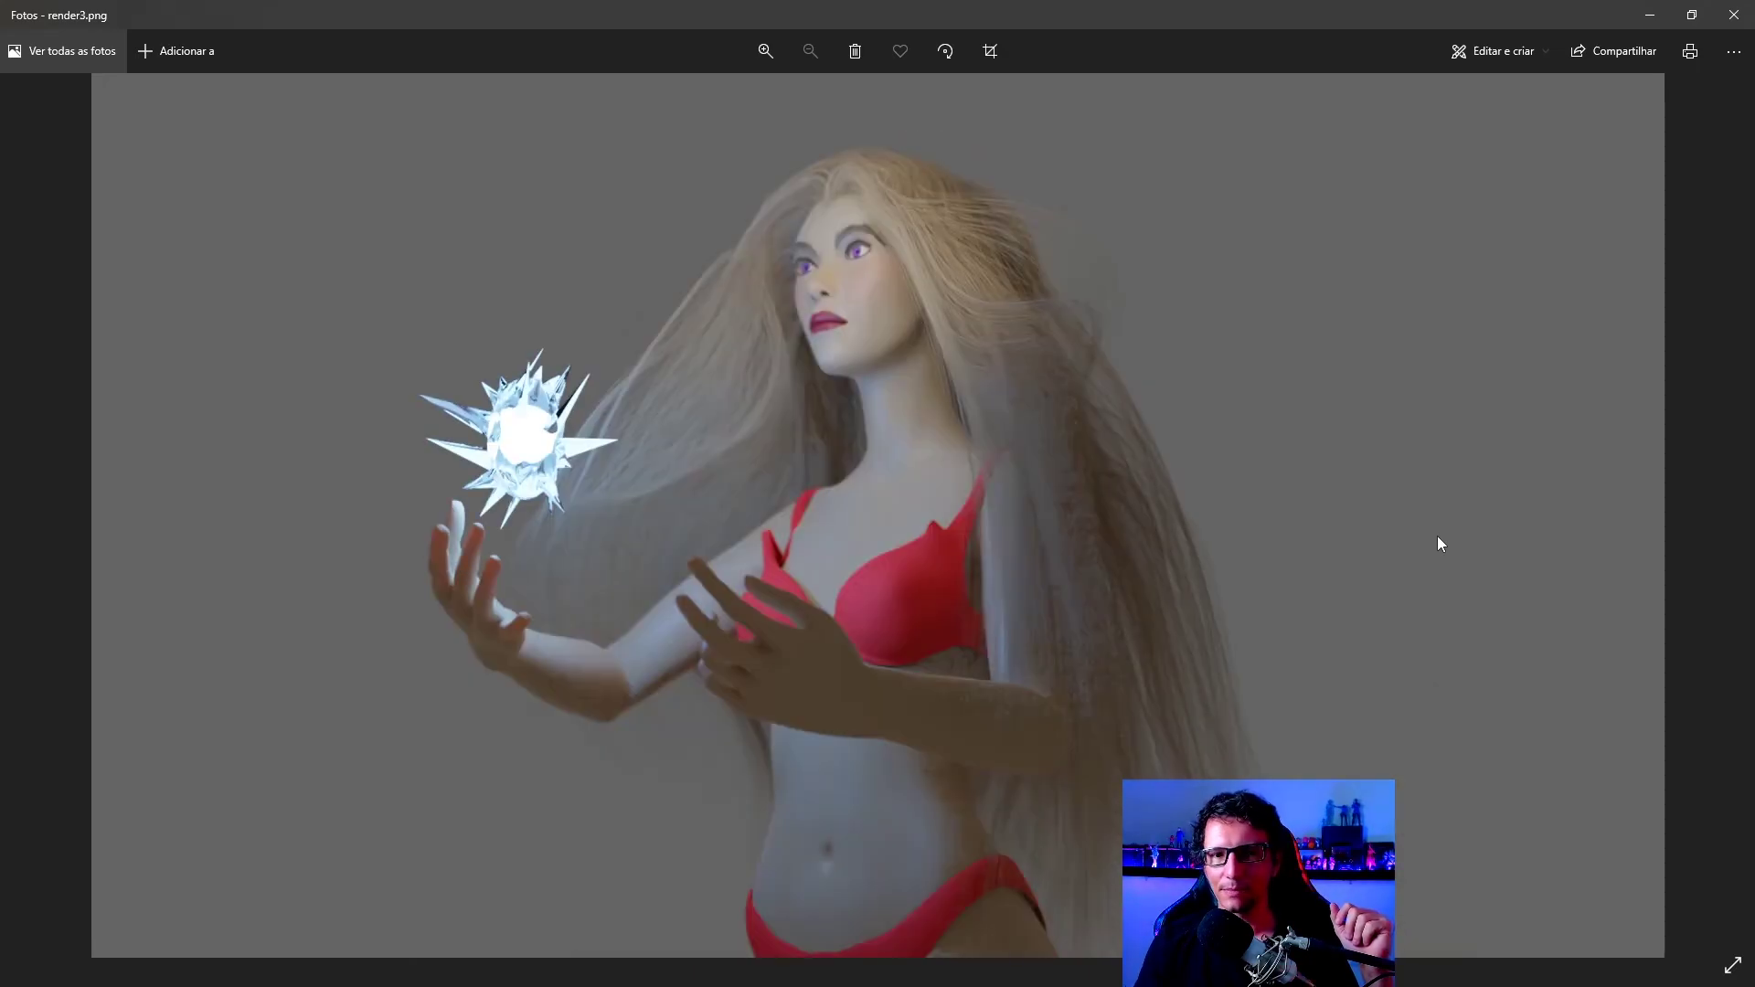
key("Left")
key("Left")
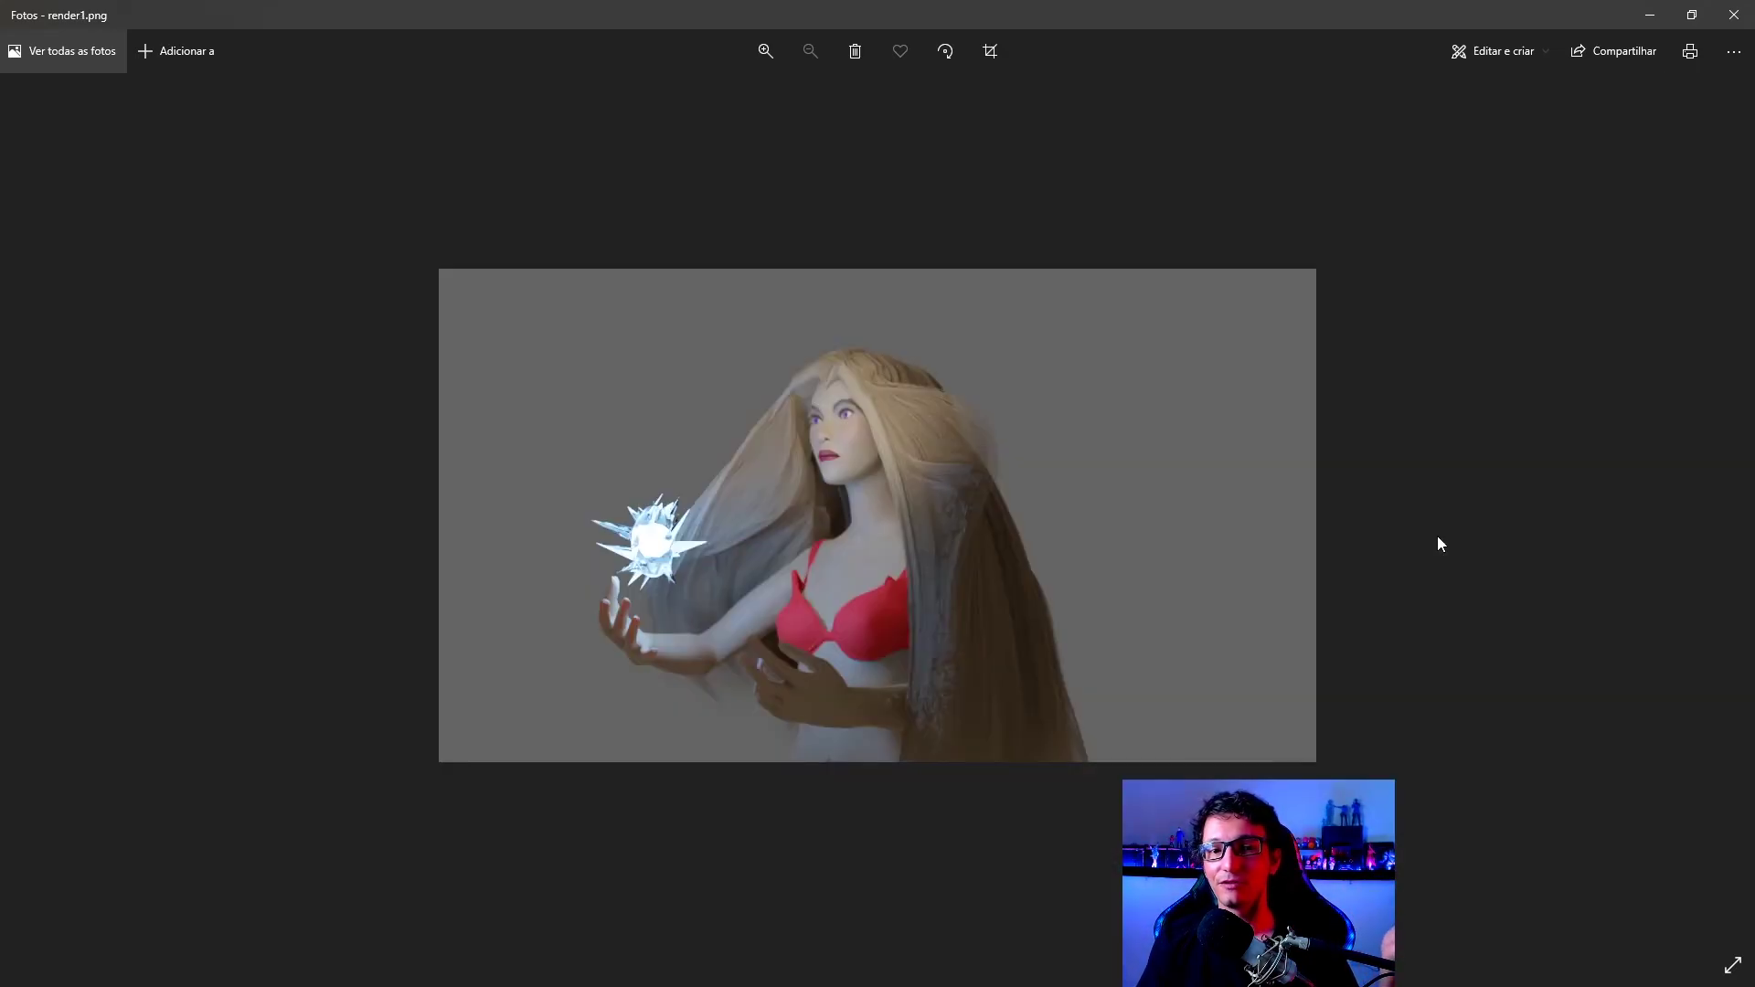
key("Right")
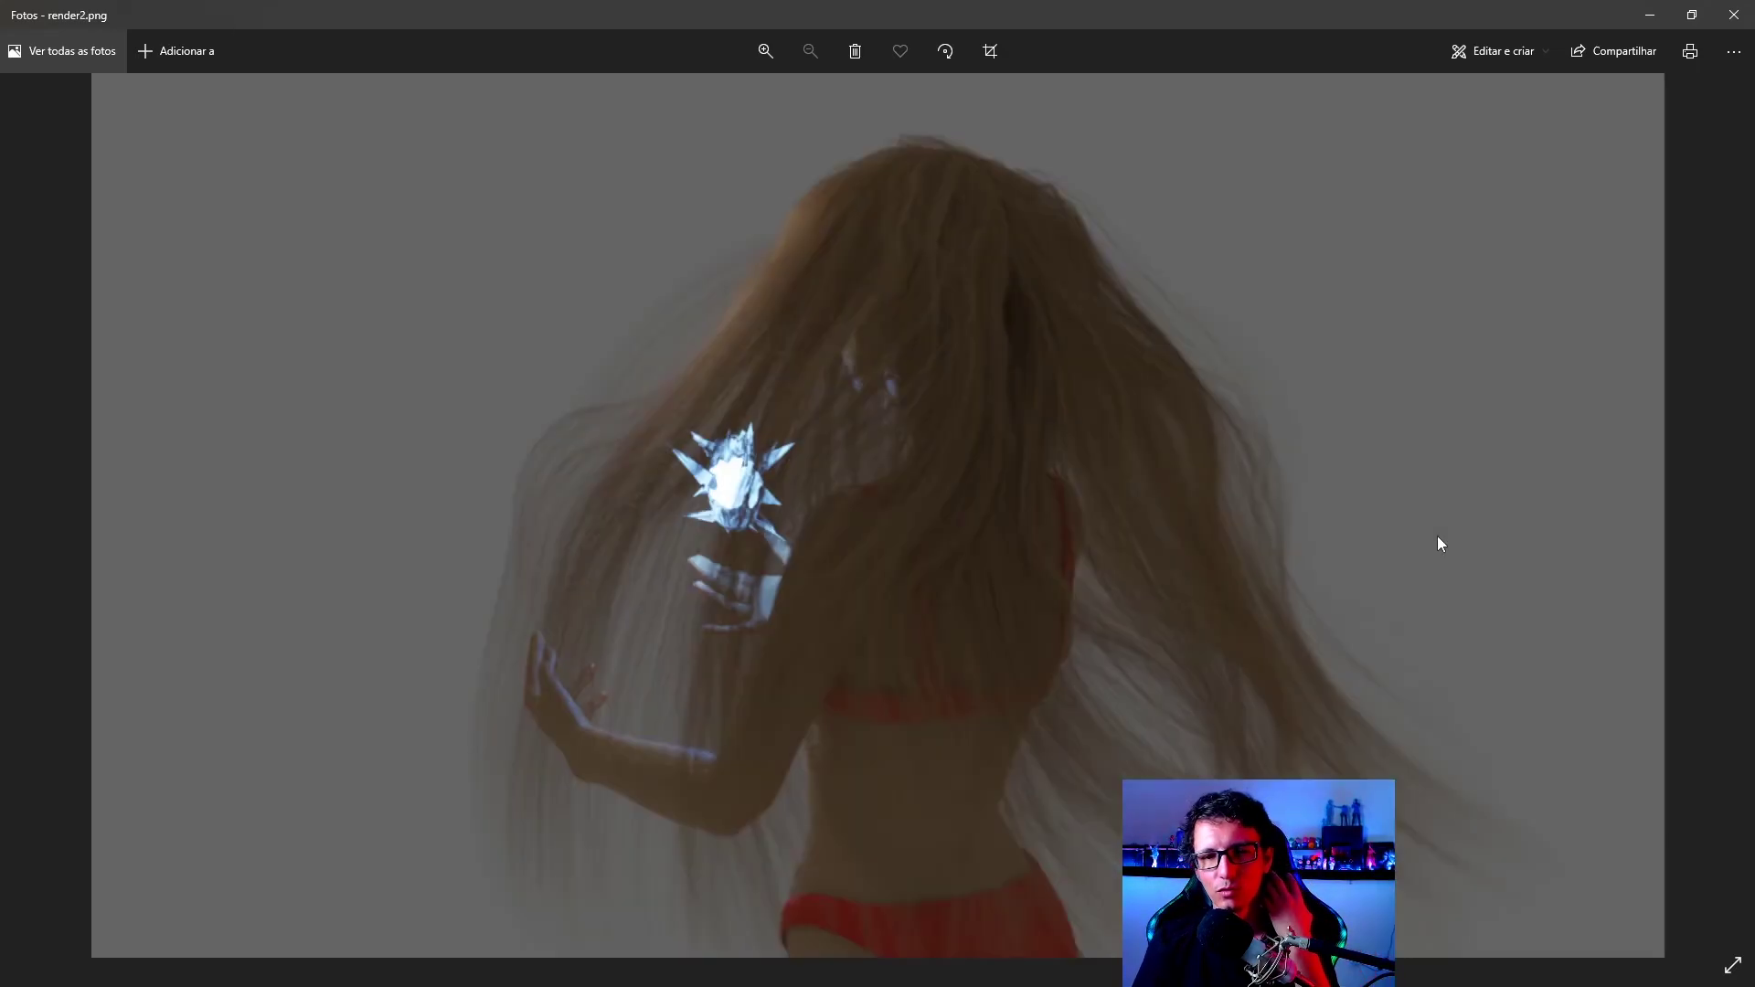
key("Right")
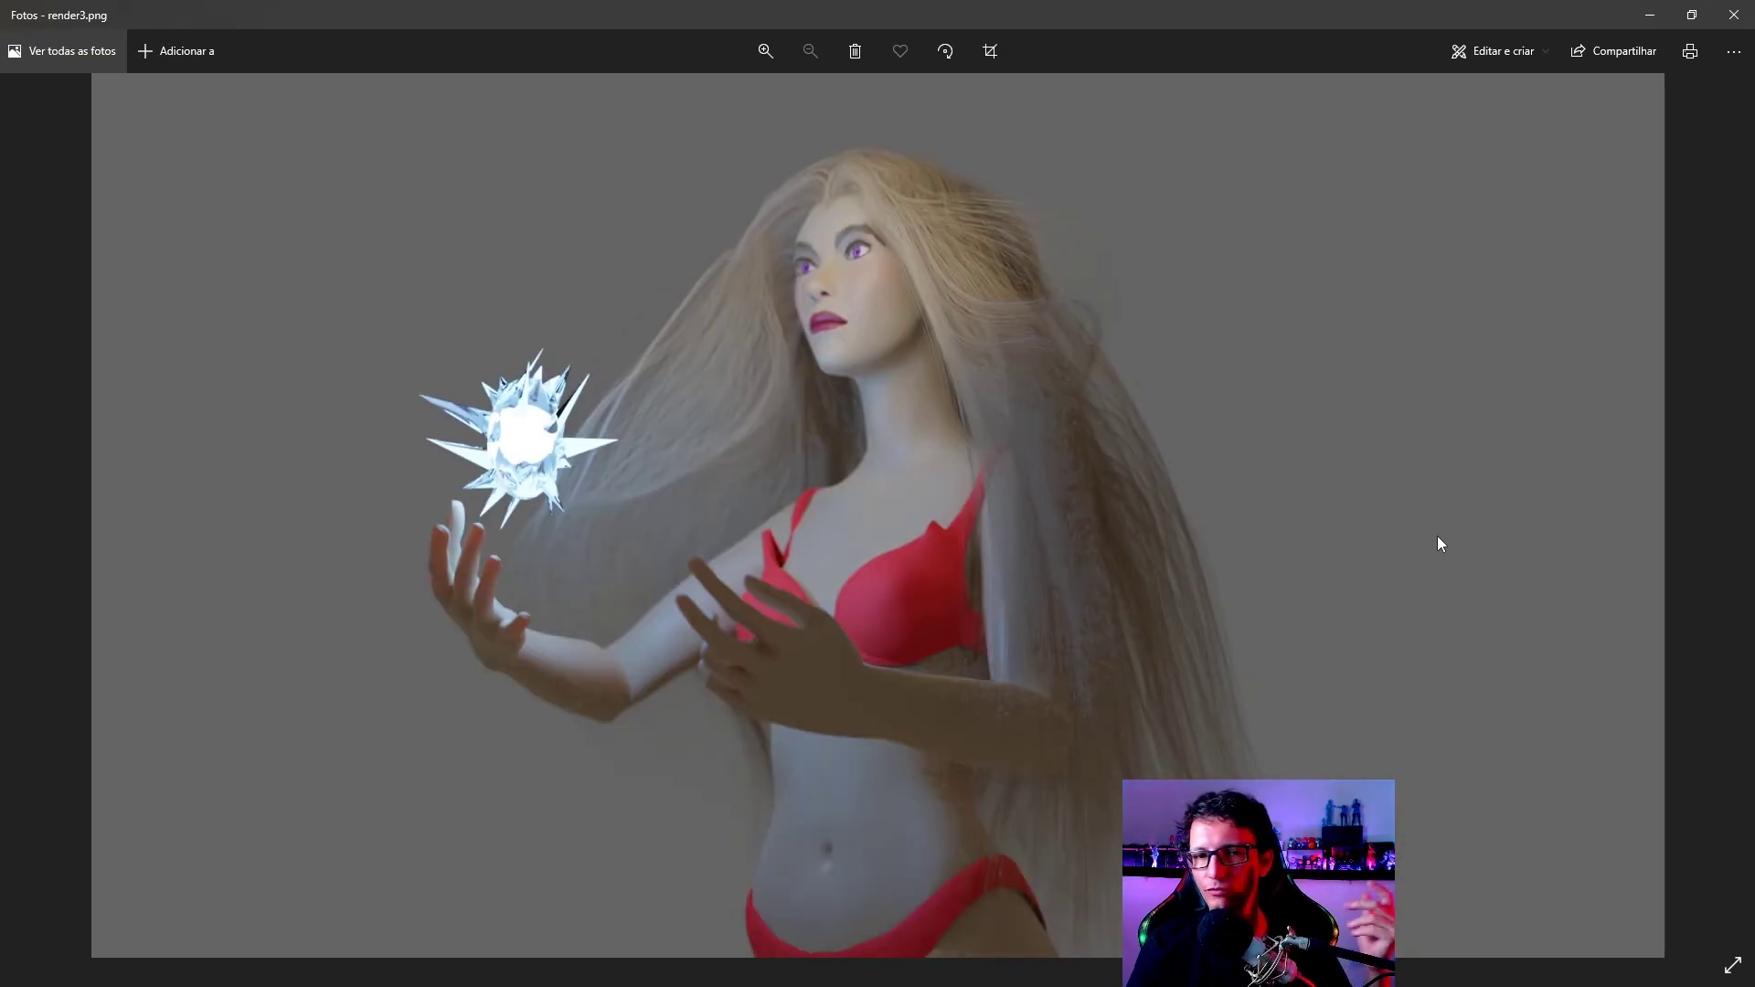
key("Right")
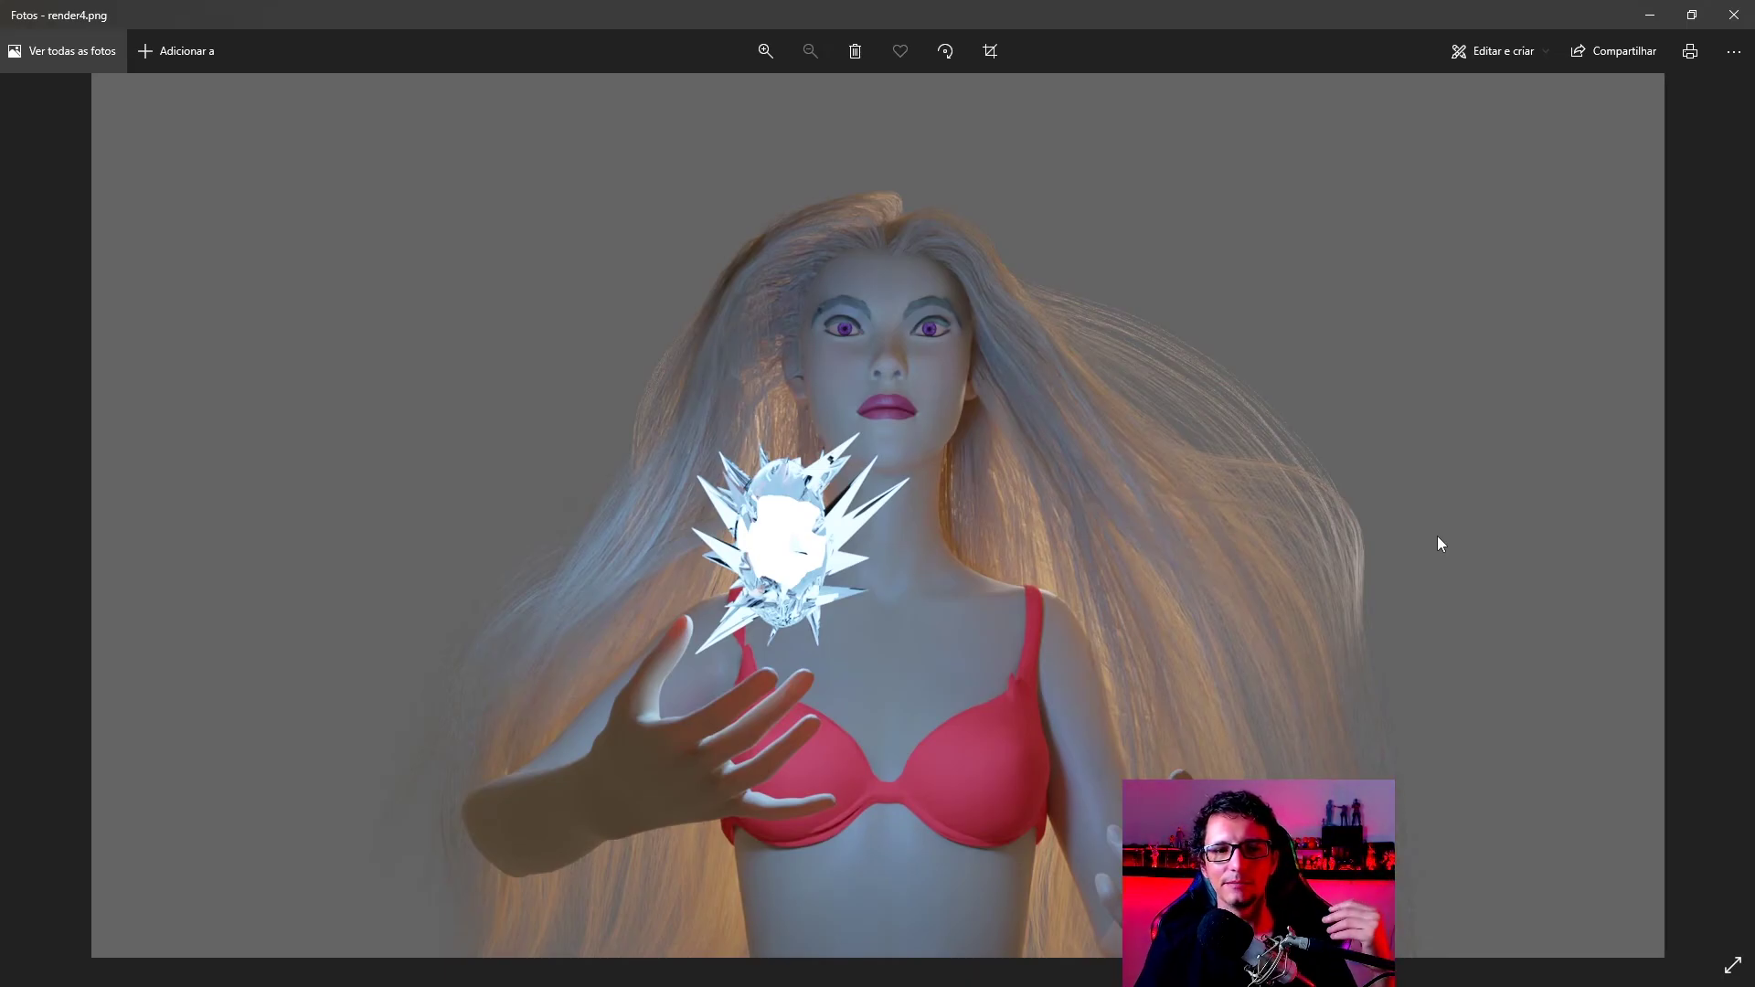
key("Right")
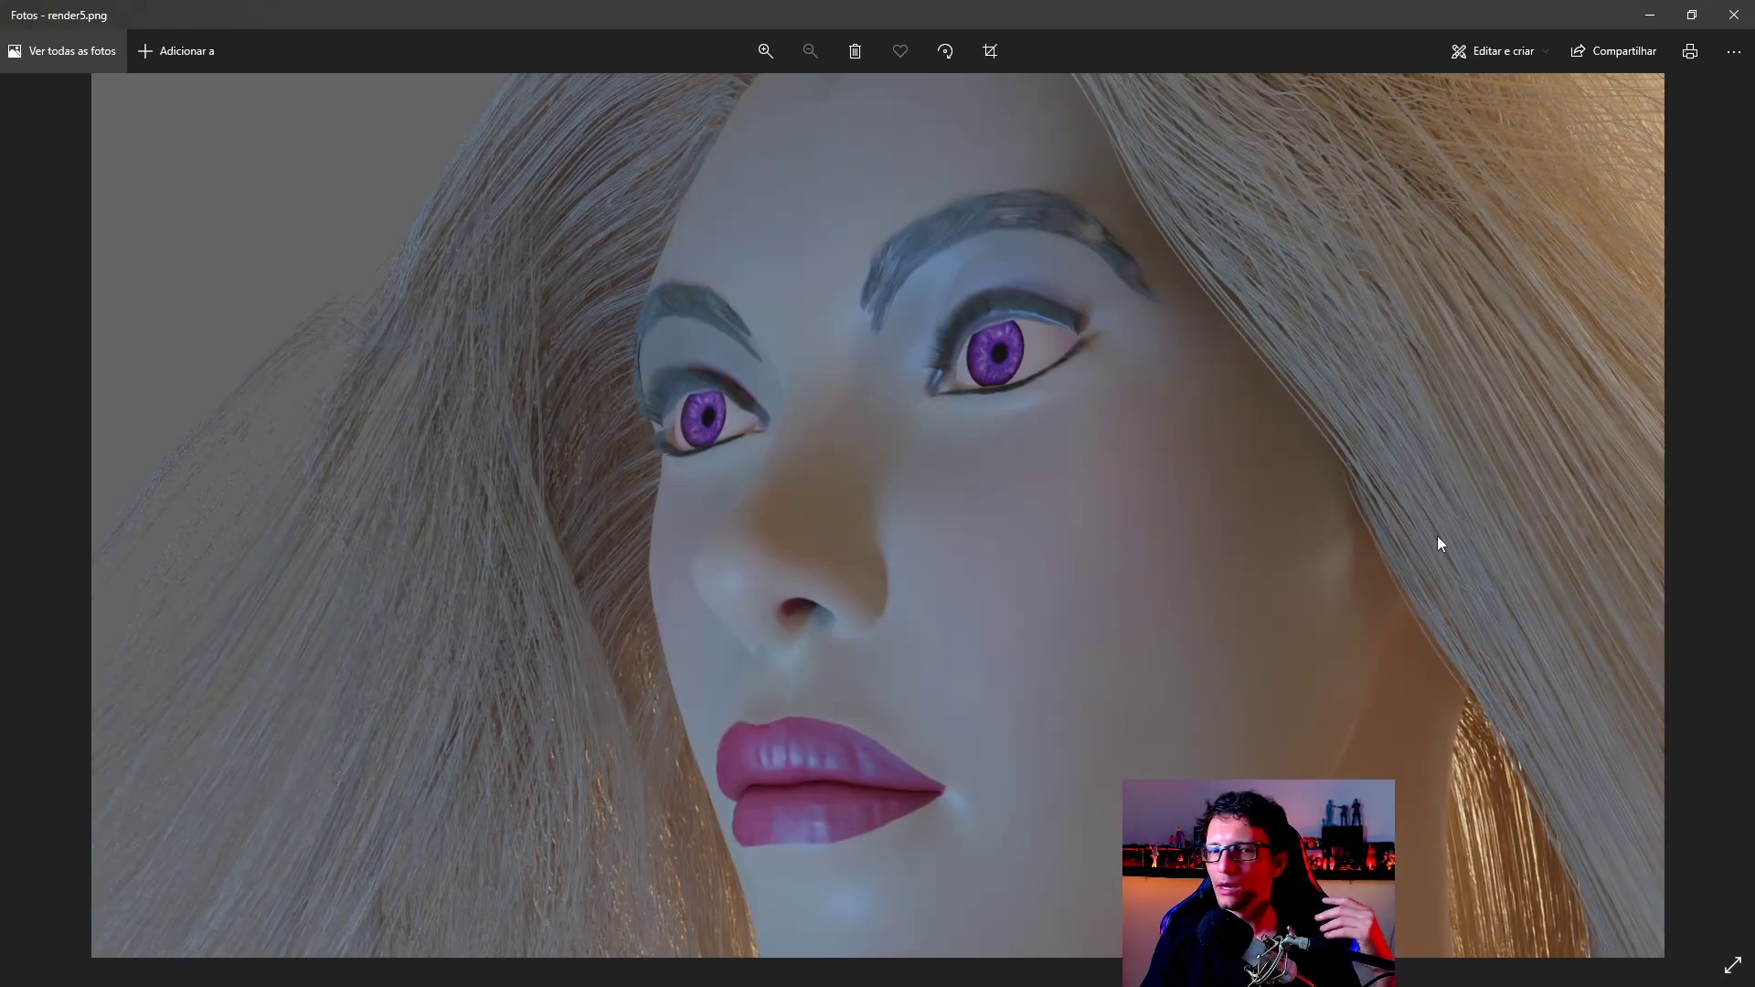
- Compare the face close-up with neighbouring and full-body renders, ending on render5.png
key("Left")
key("Right")
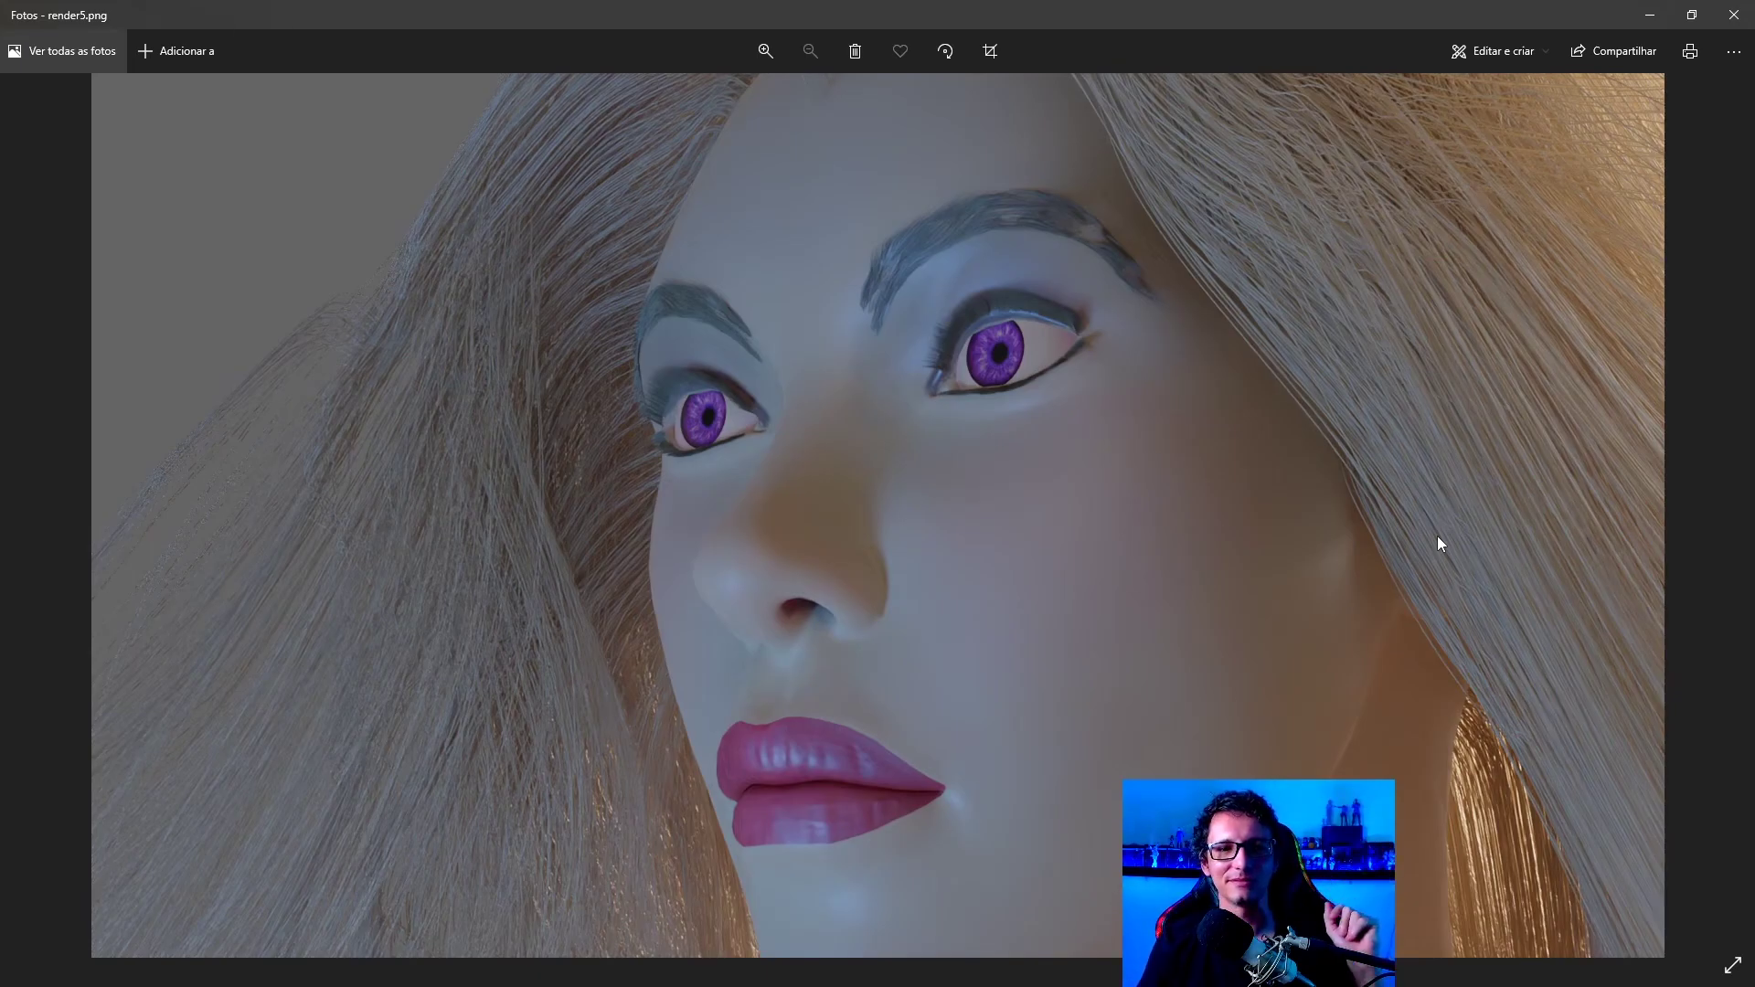
key("Right")
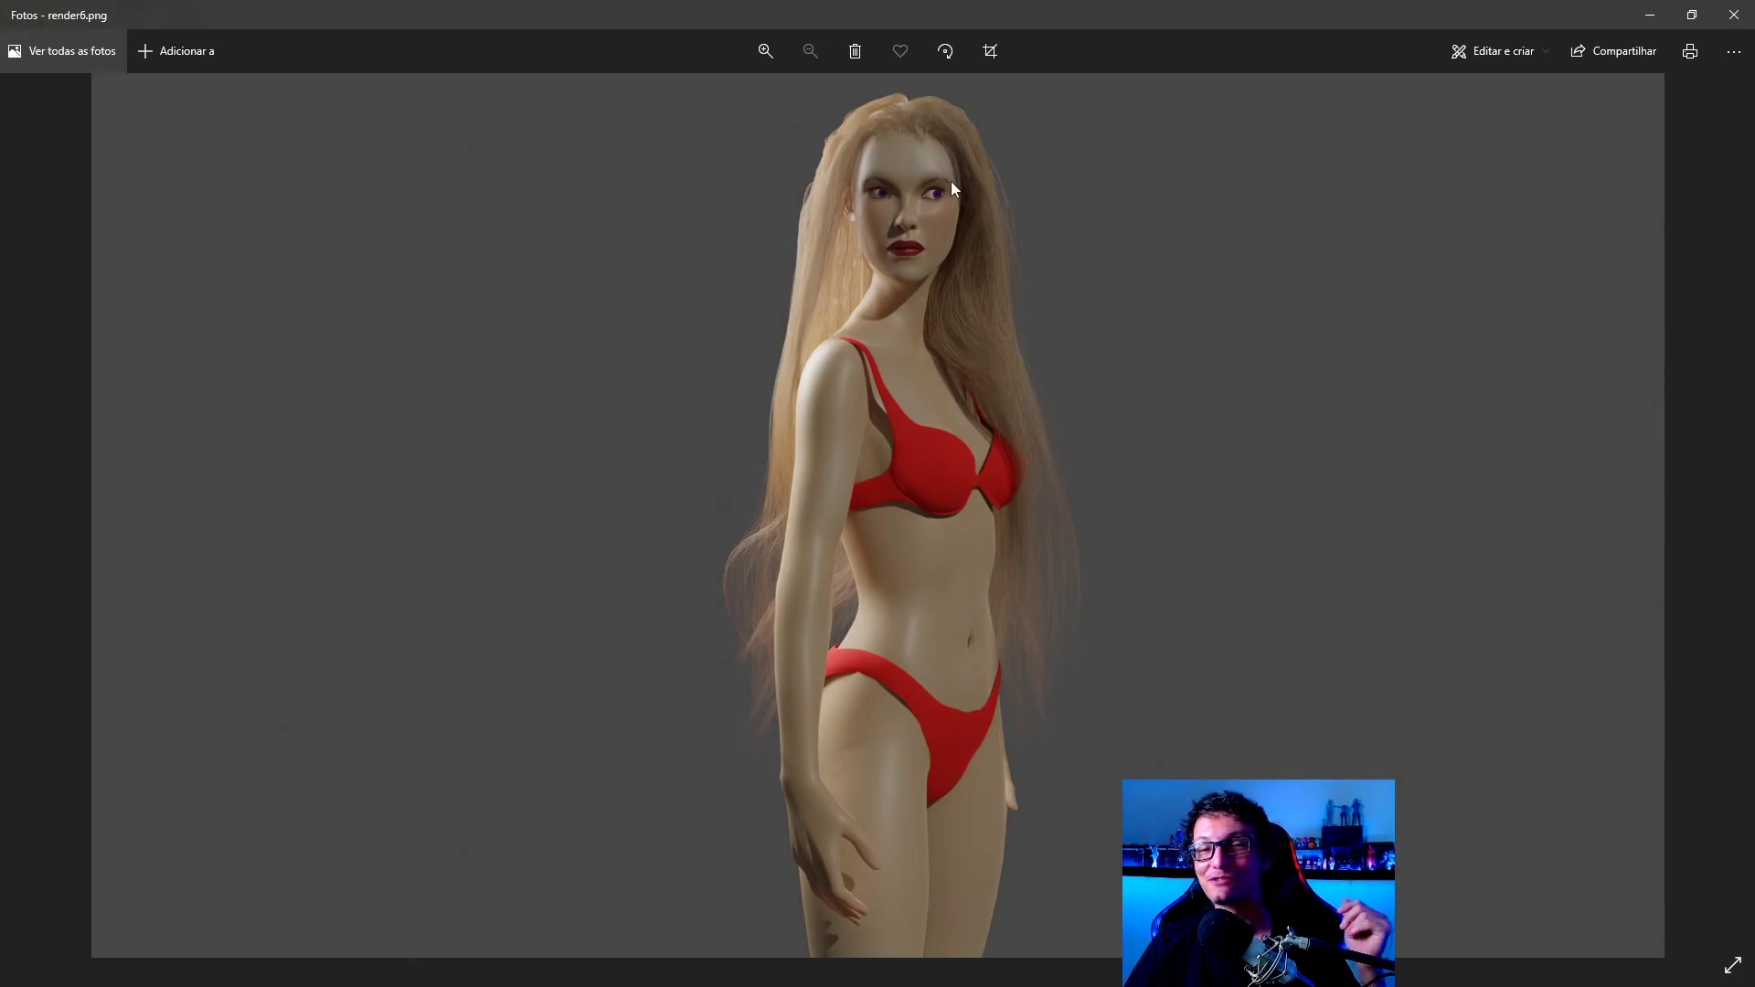
key("Left")
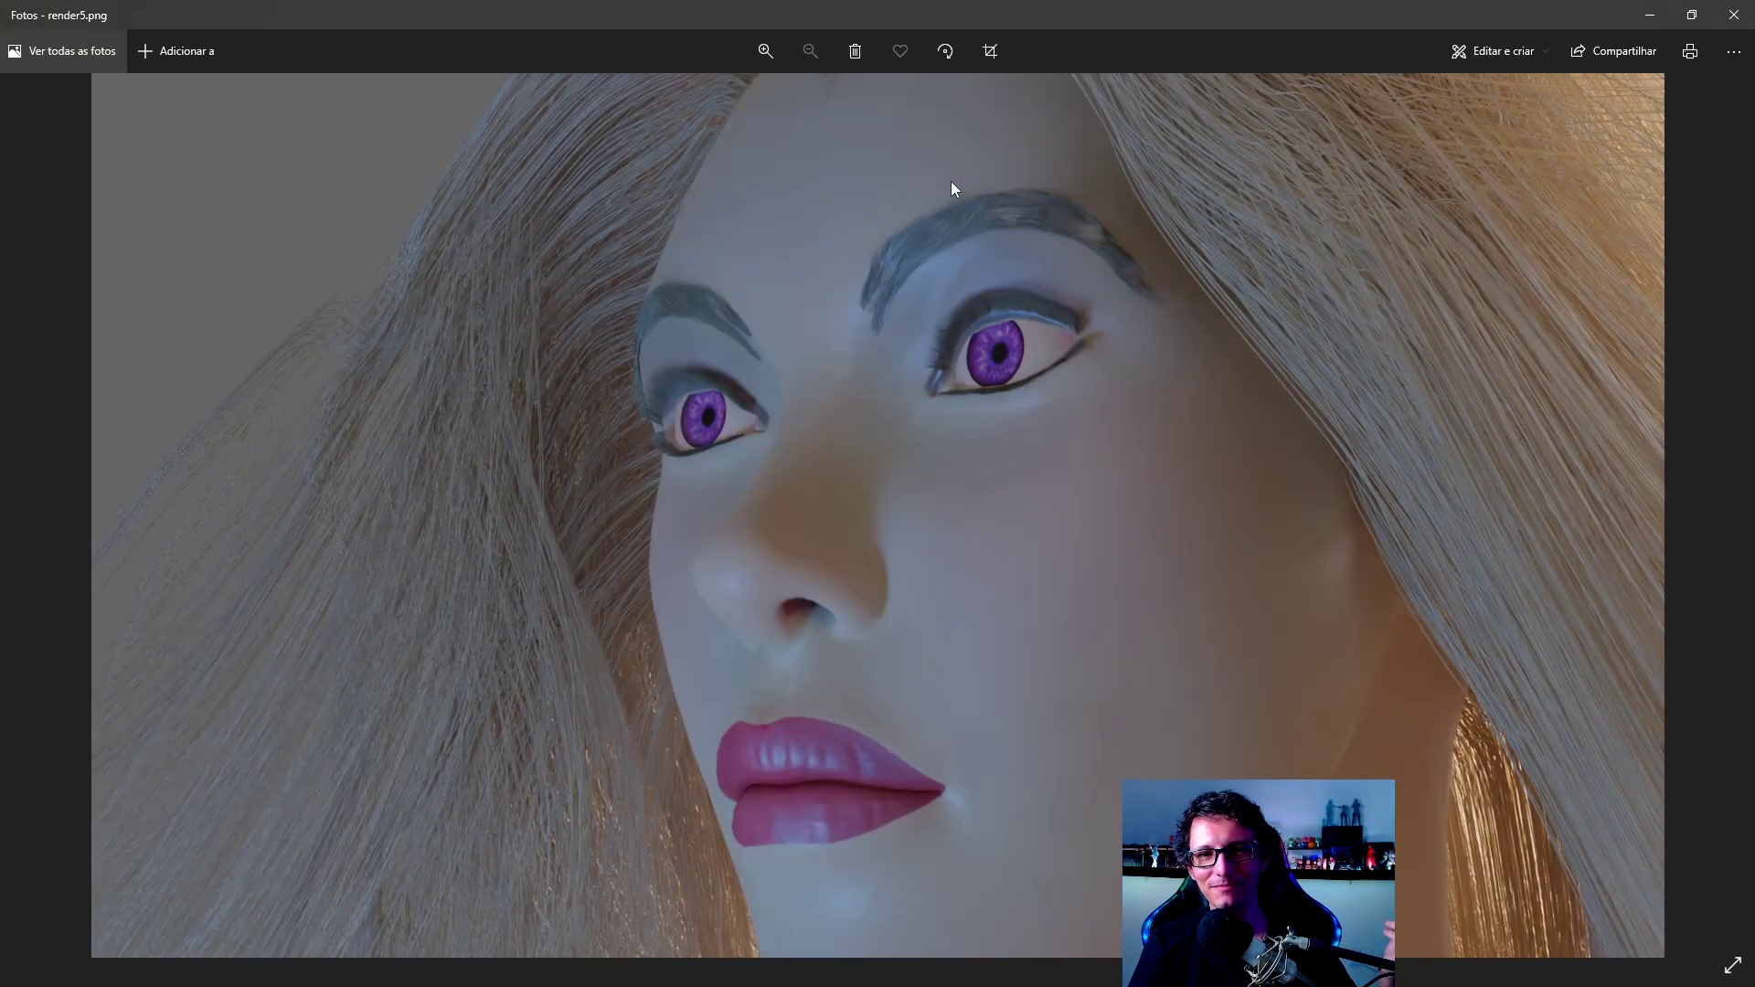
key("Right")
key("Left")
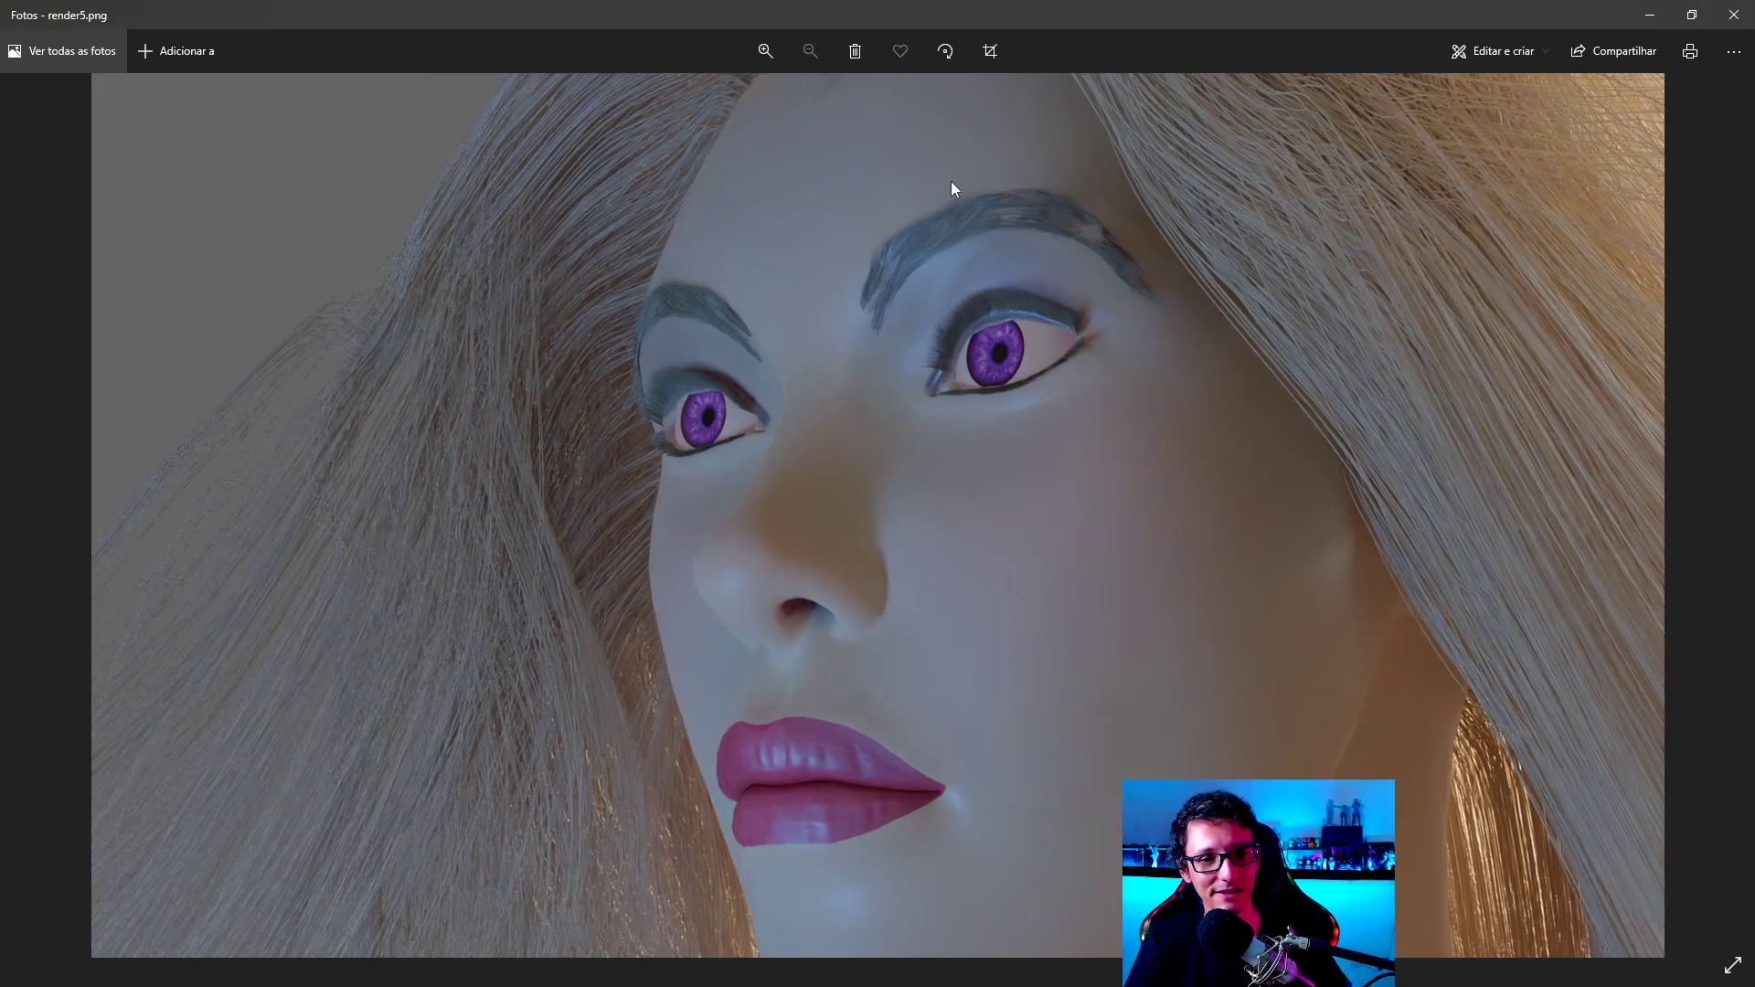
- Show render1.jpg, the cave scene beside the glowing red brazier
key("Right")
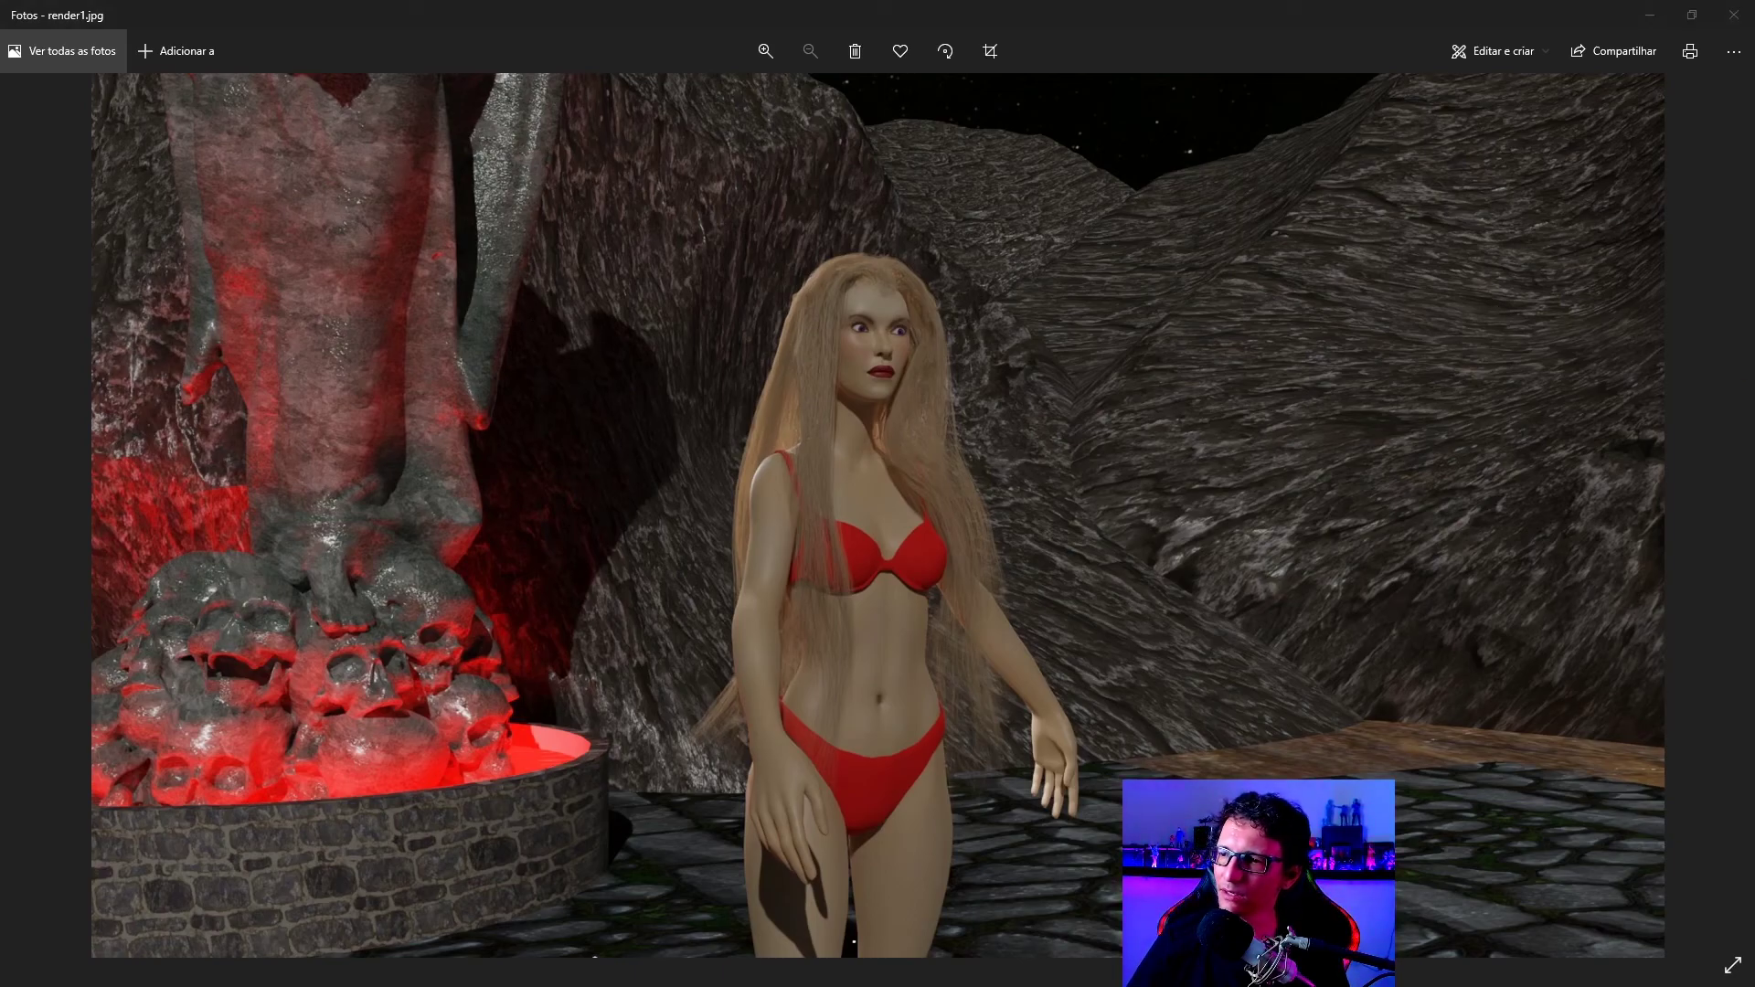
- Step from render1.jpg through 4k.png to the 64.png crystal-shard torch render
key("Left")
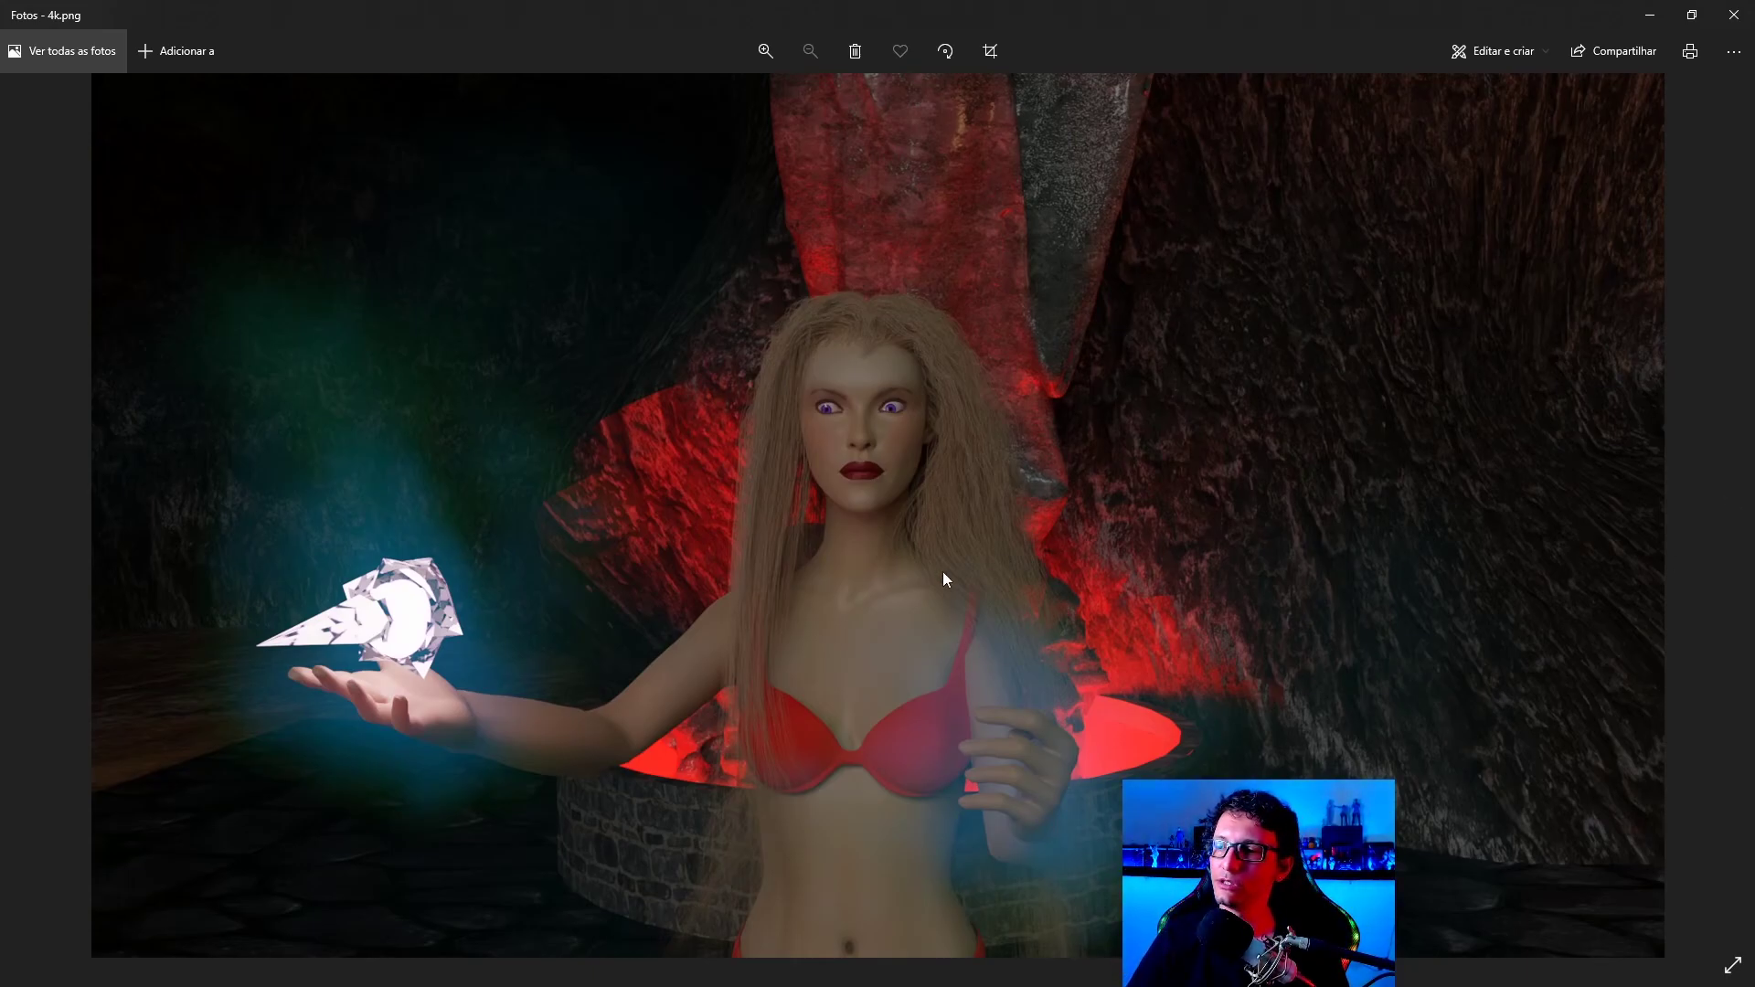
key("Right")
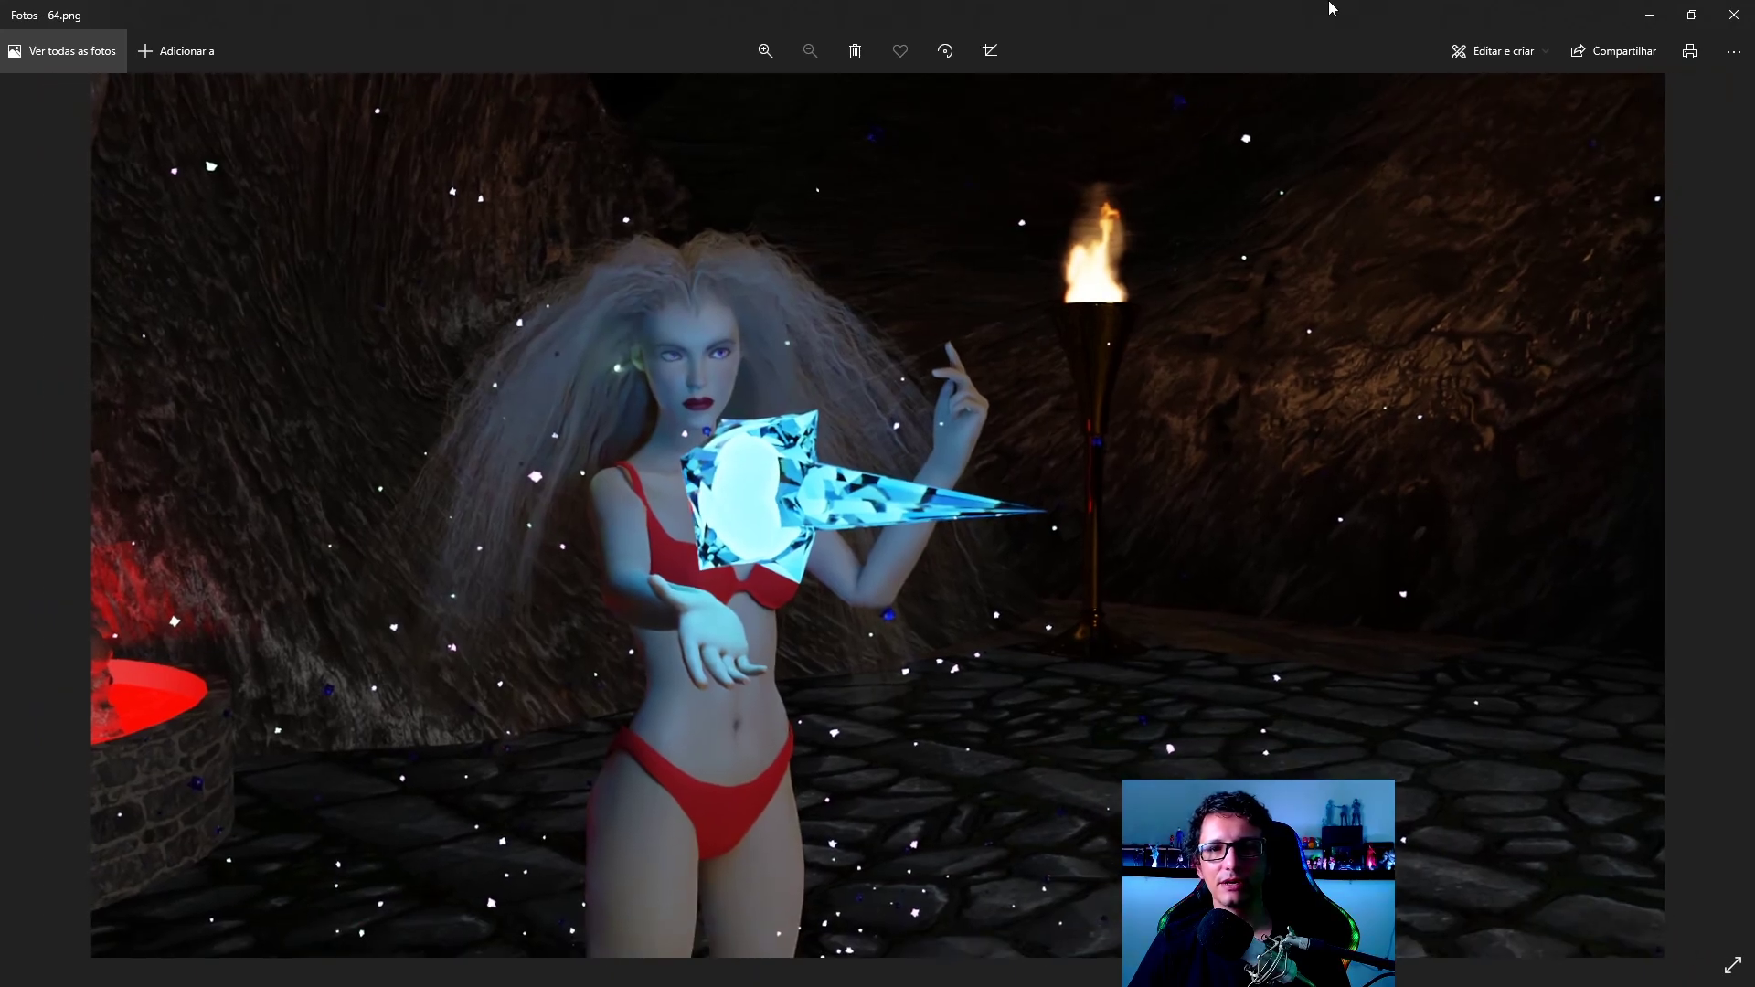
- Snap two Photos windows side by side, both showing 64.png
mouse_move(1326, 7)
left_mouse_down()
mouse_move(1229, 66)
mouse_move(1, 128)
left_mouse_up()
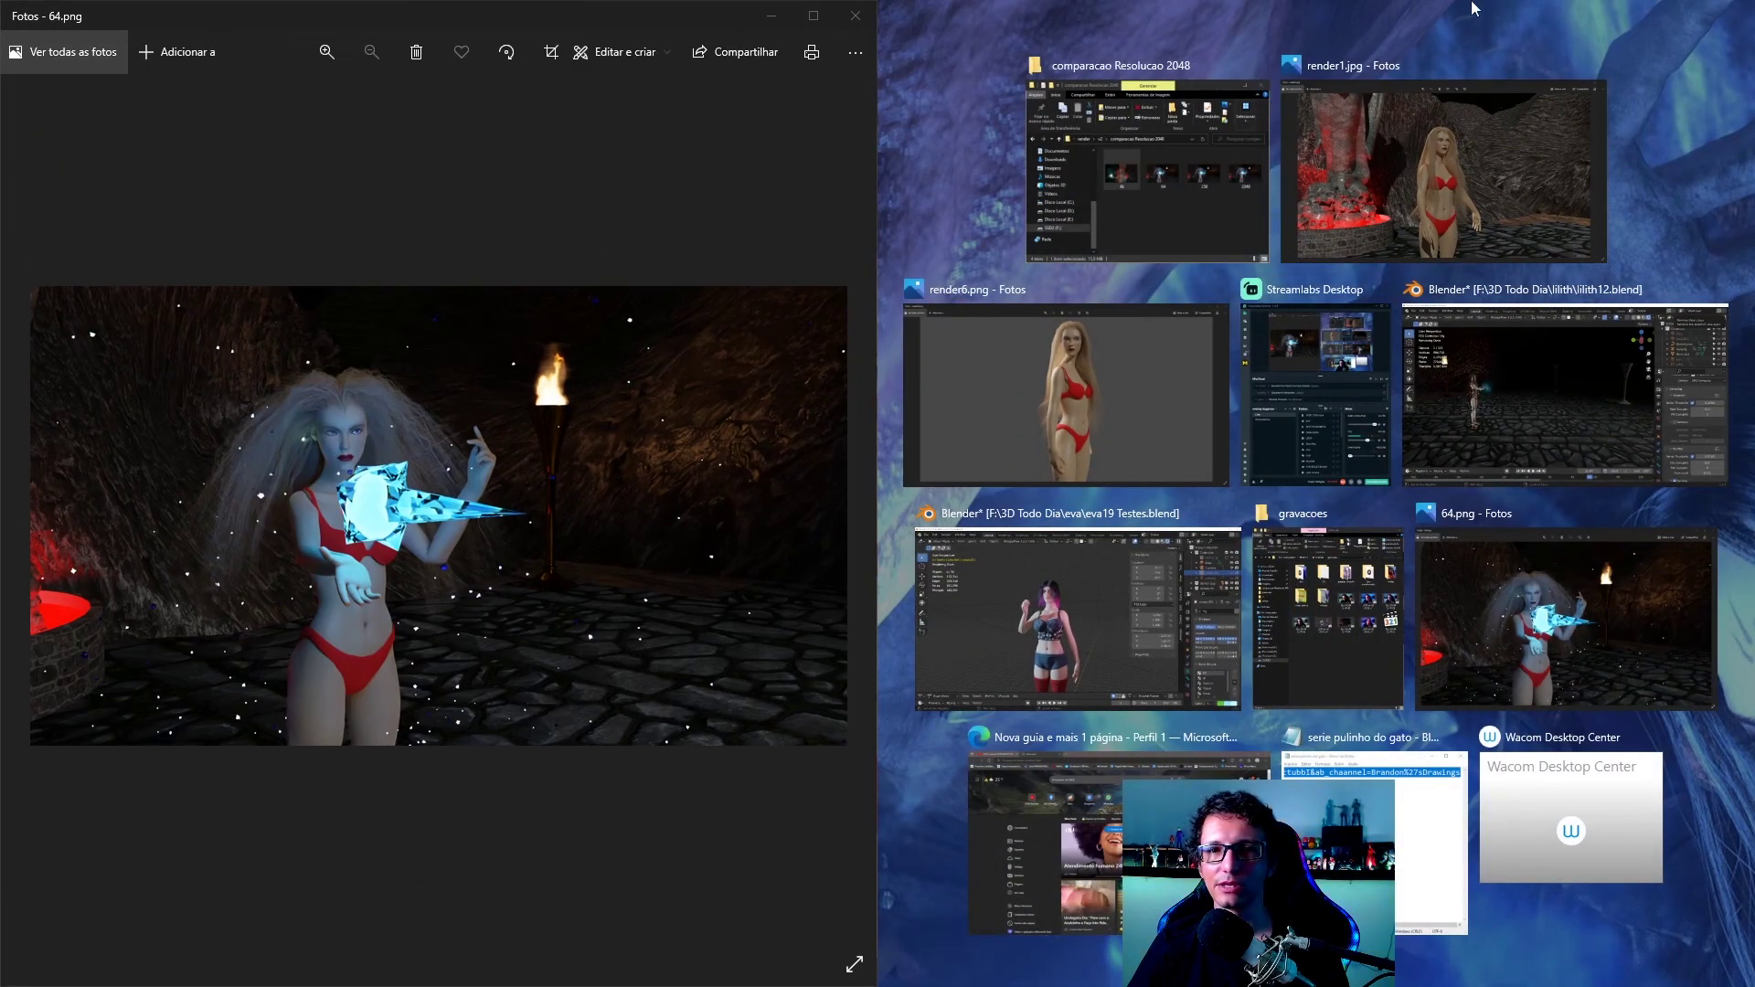
left_click(1394, 242)
key("super+Up")
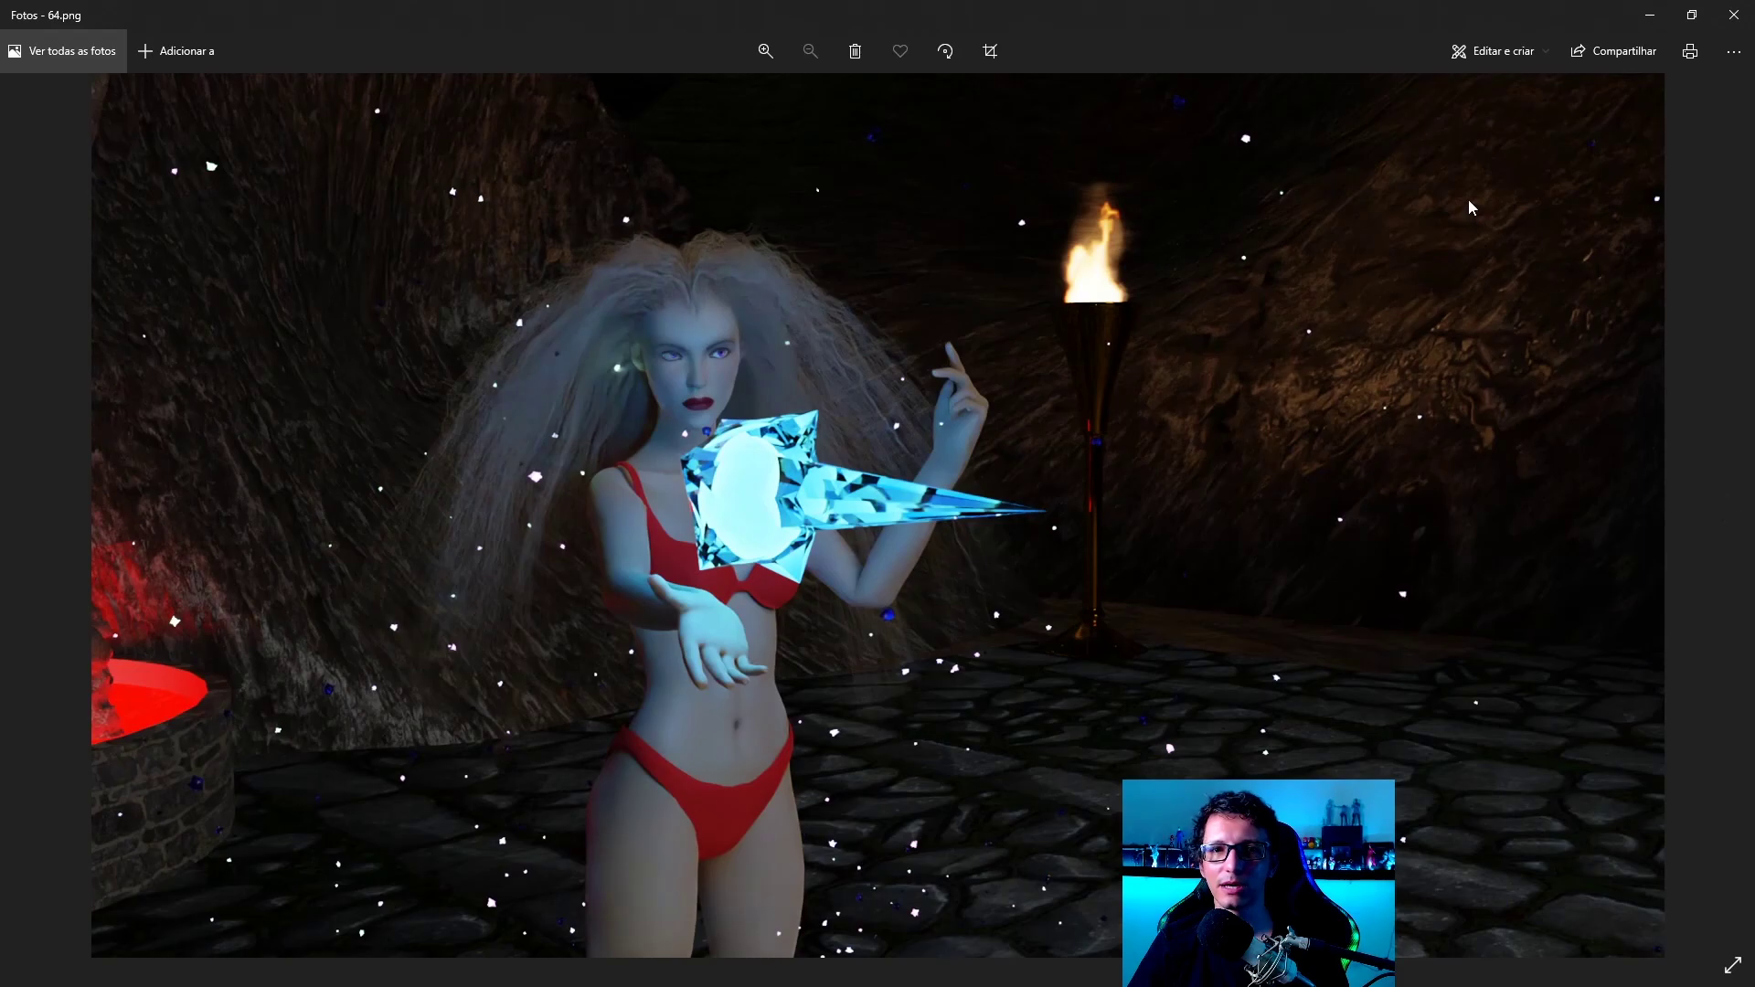
double_click(836, 16)
left_click_drag(1751, 163, 1754, 208)
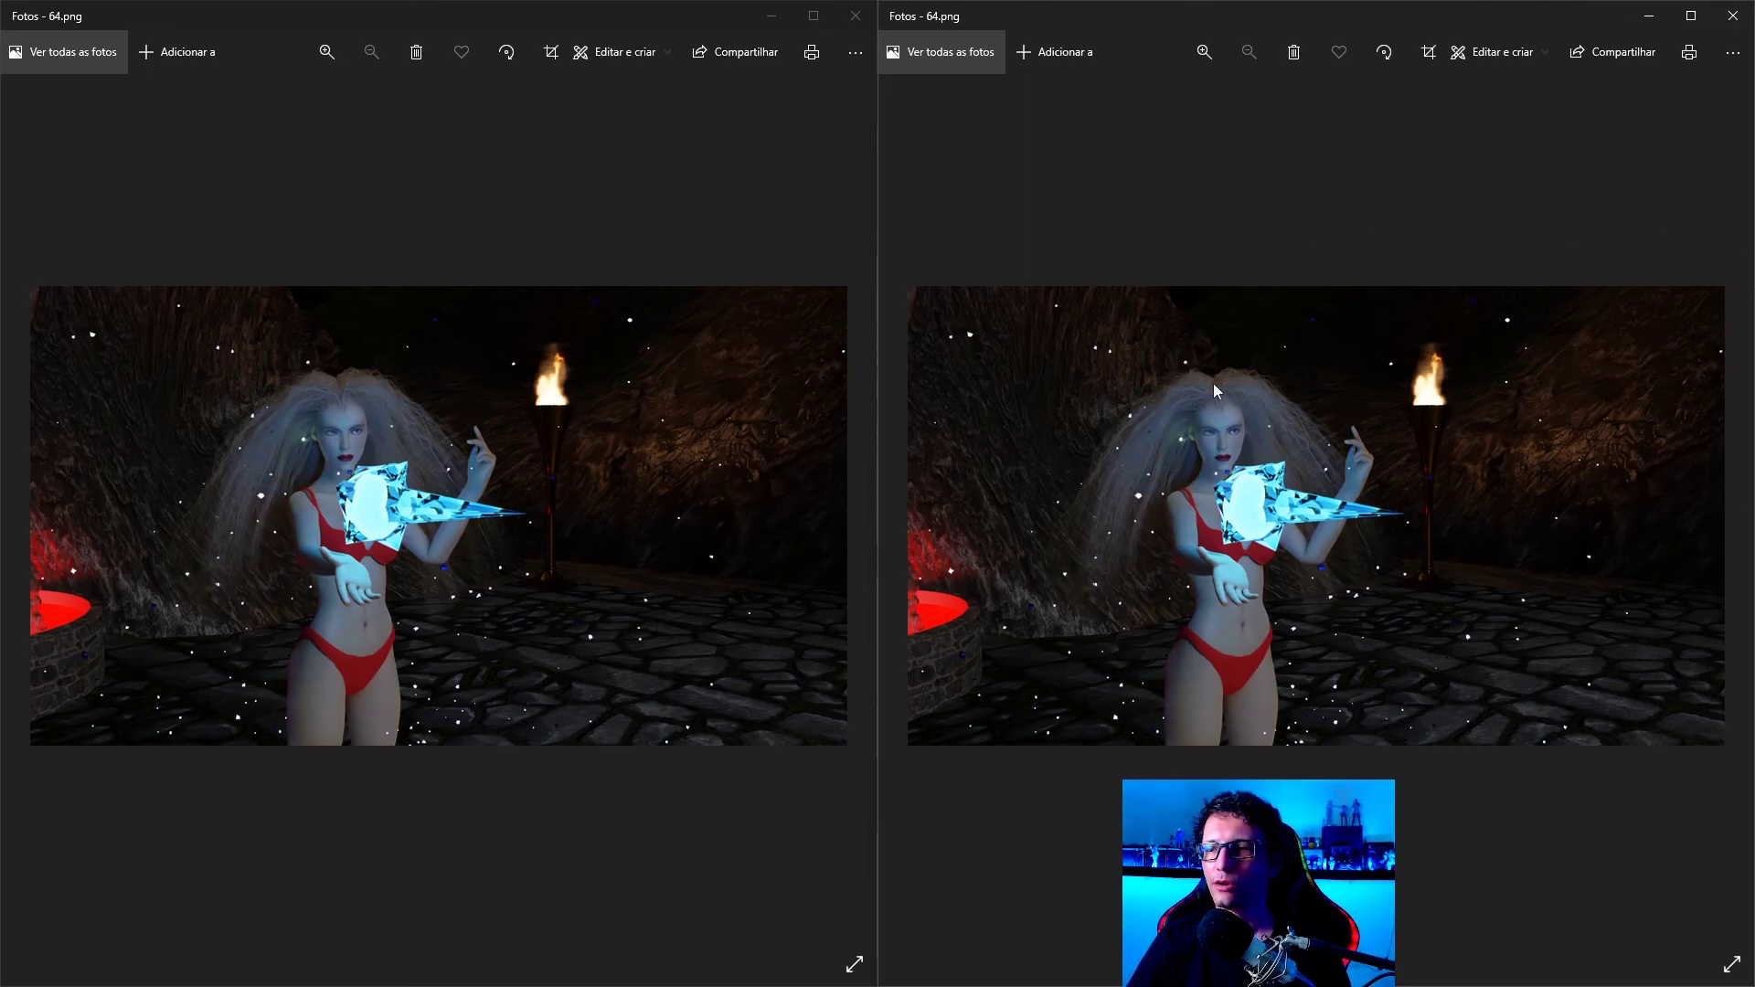
- Zoom in closely on the render to inspect its fine detail
scroll(302, 414, "up", 2)
scroll(304, 415, "up", 3)
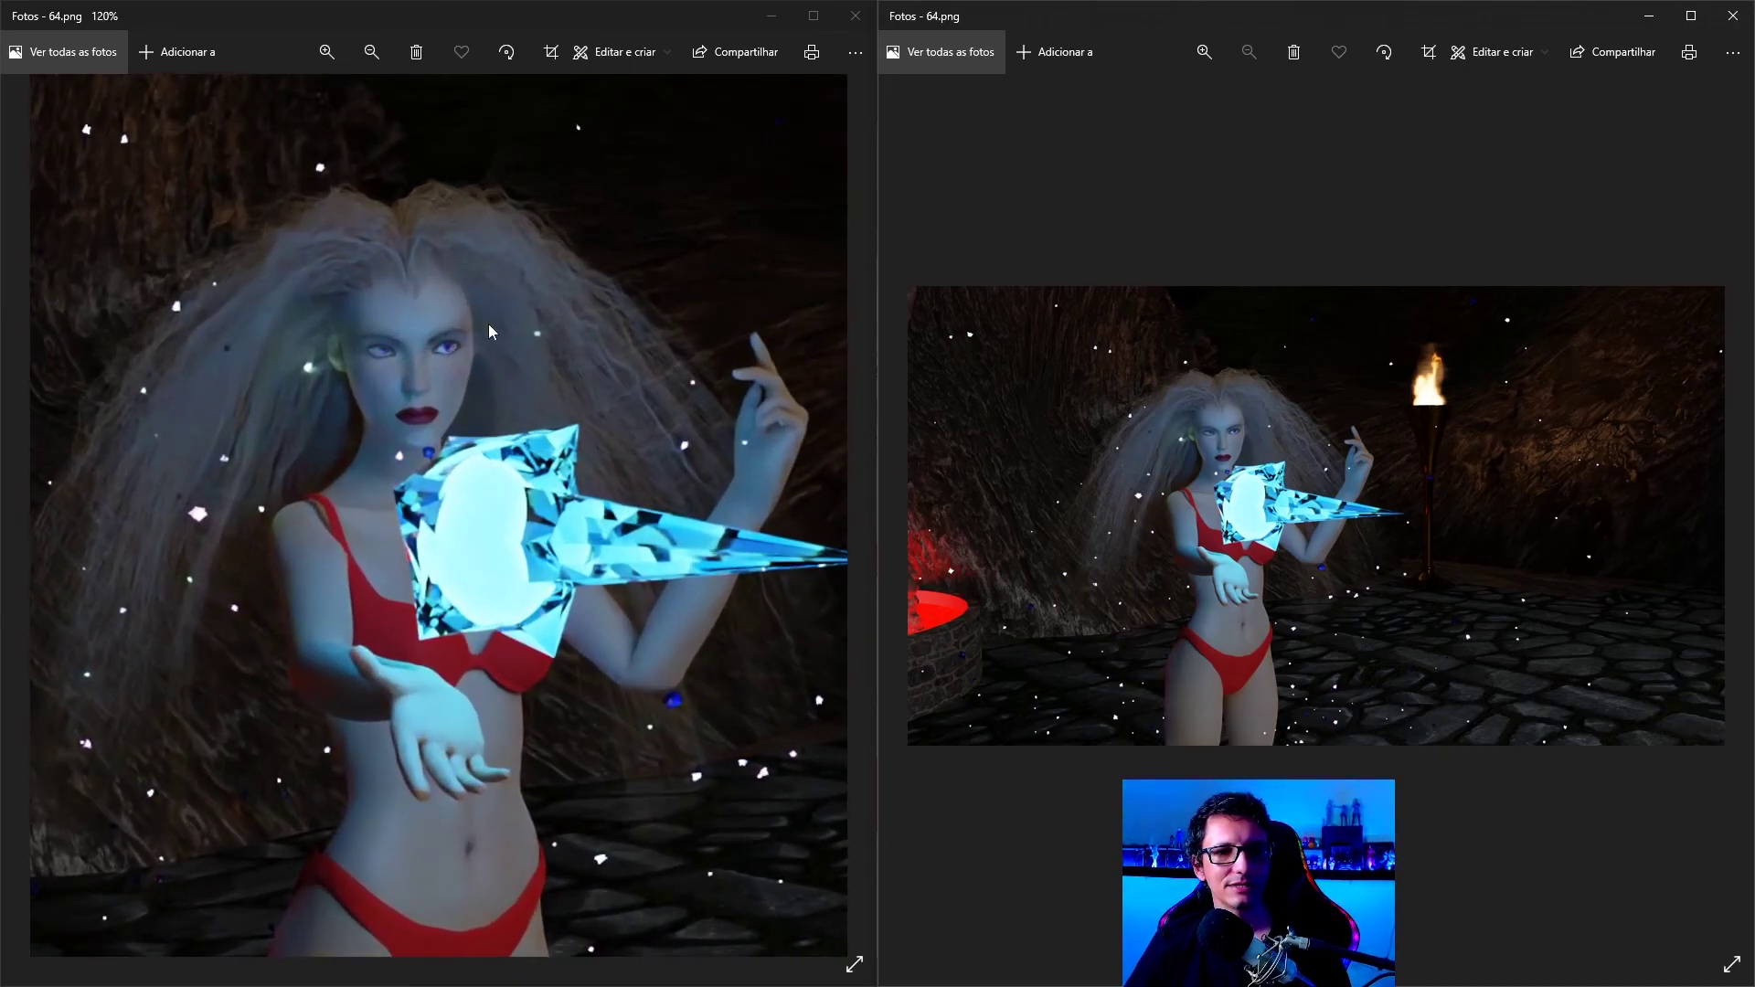
scroll(1171, 356, "up", 2)
scroll(1171, 357, "up", 2)
scroll(1171, 357, "up", 2)
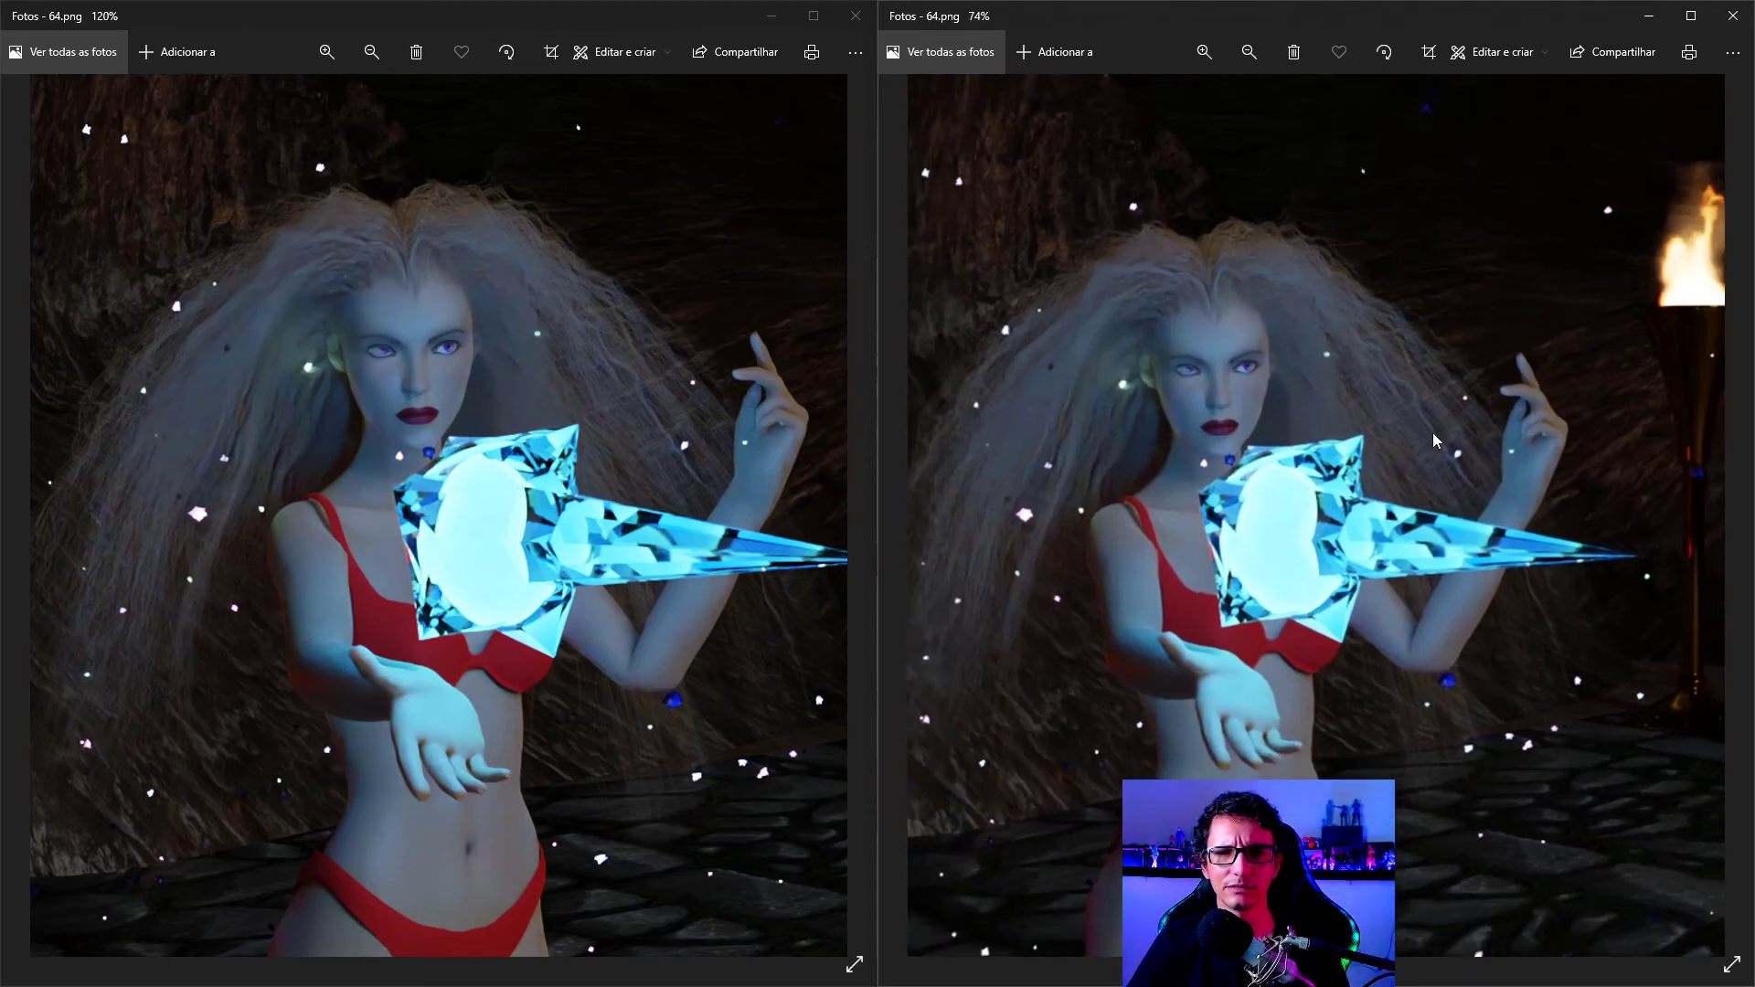
scroll(1434, 431, "down", 3)
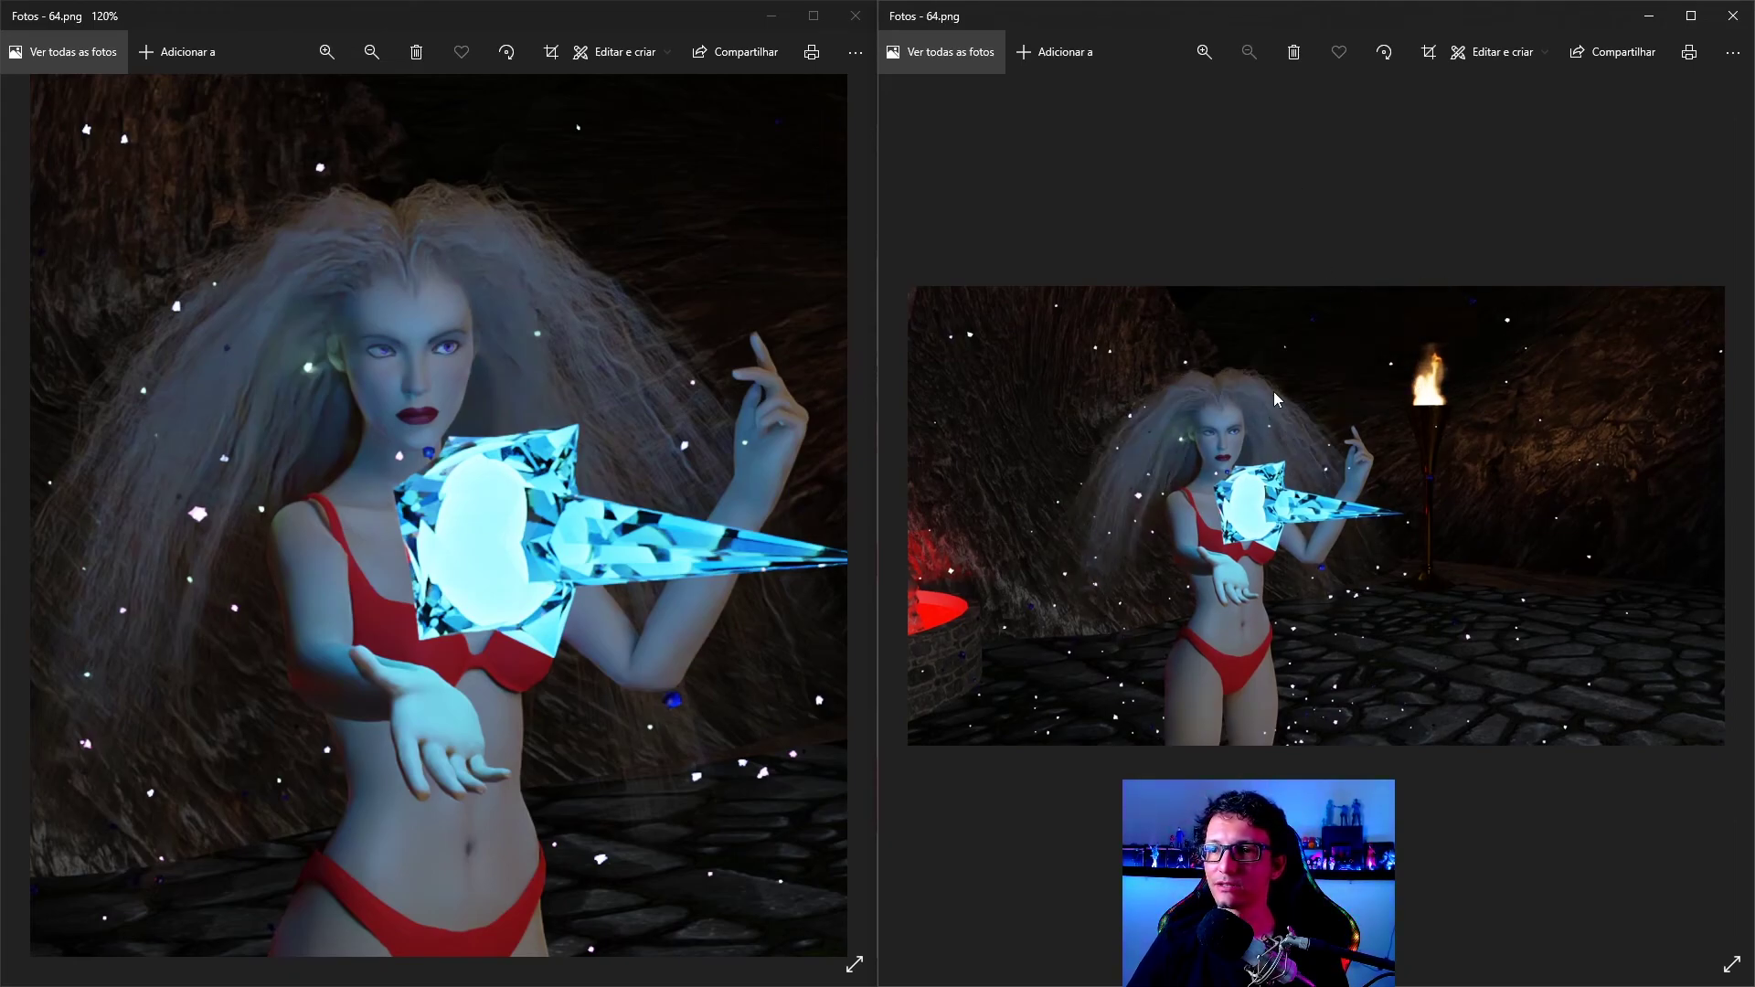
scroll(1276, 392, "up", 1)
scroll(1274, 391, "up", 2)
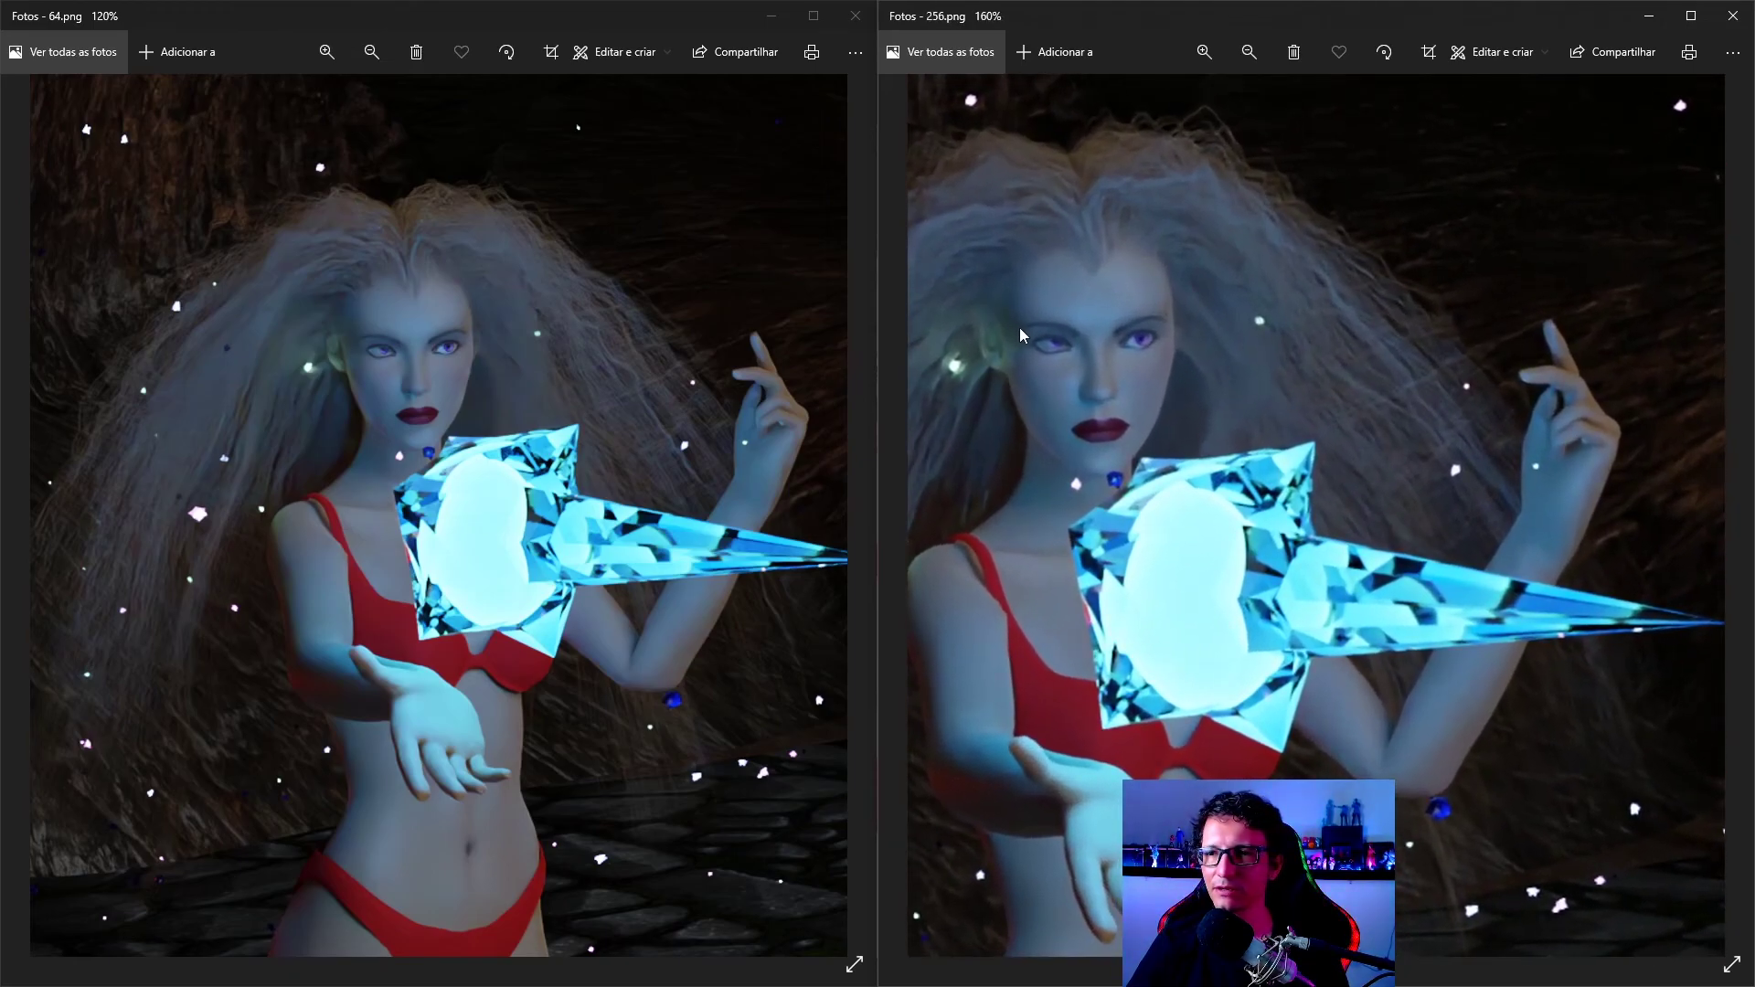
- Match the zoom in both views and switch the right view to the 2048.png render
left_click(446, 437)
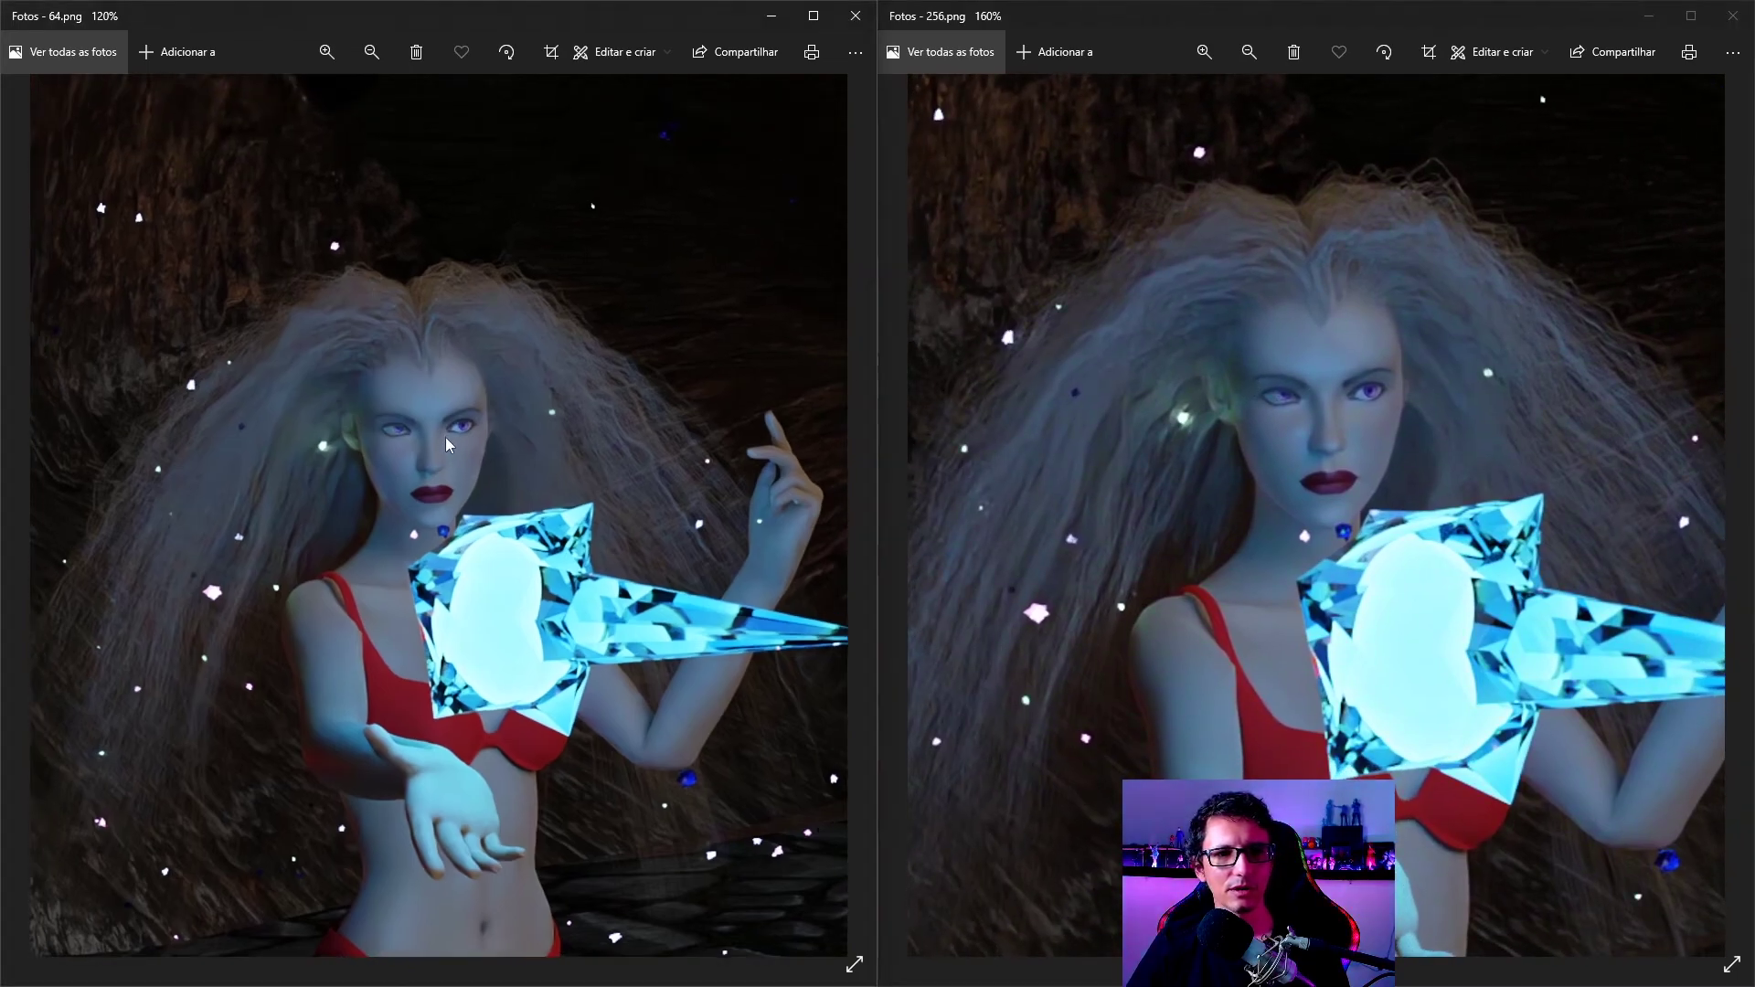
scroll(446, 437, "up", 1)
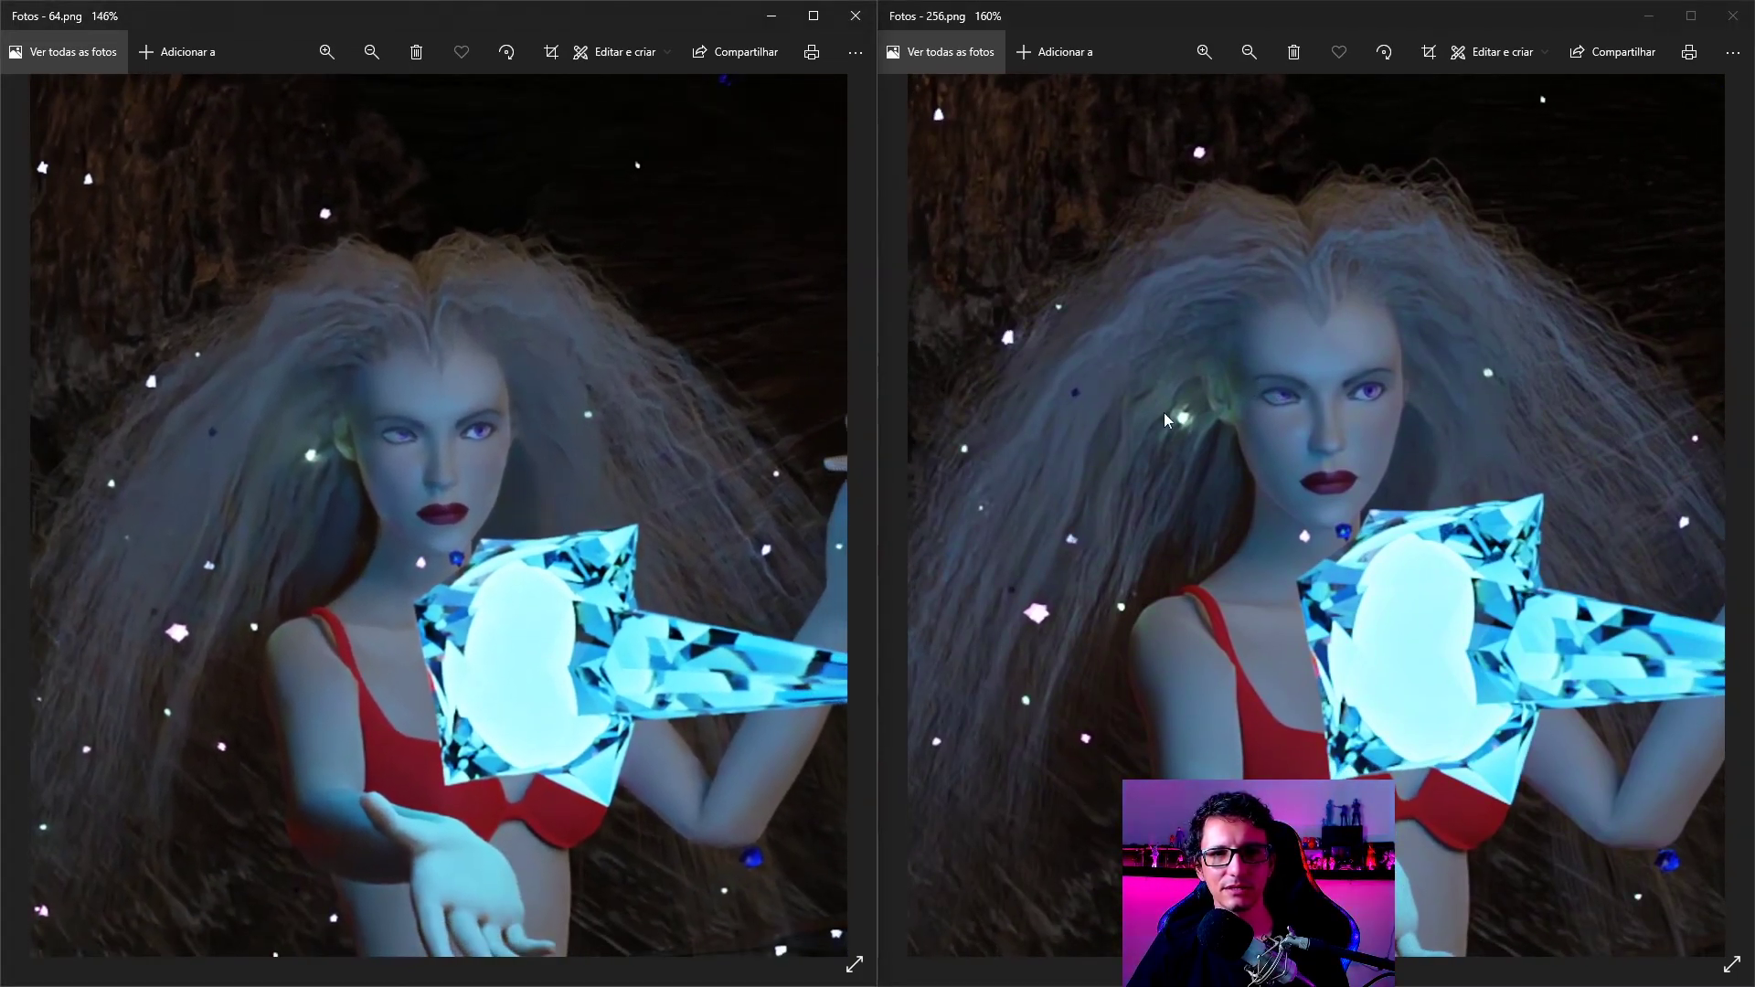
left_click(1009, 116)
scroll(1224, 388, "down", 2)
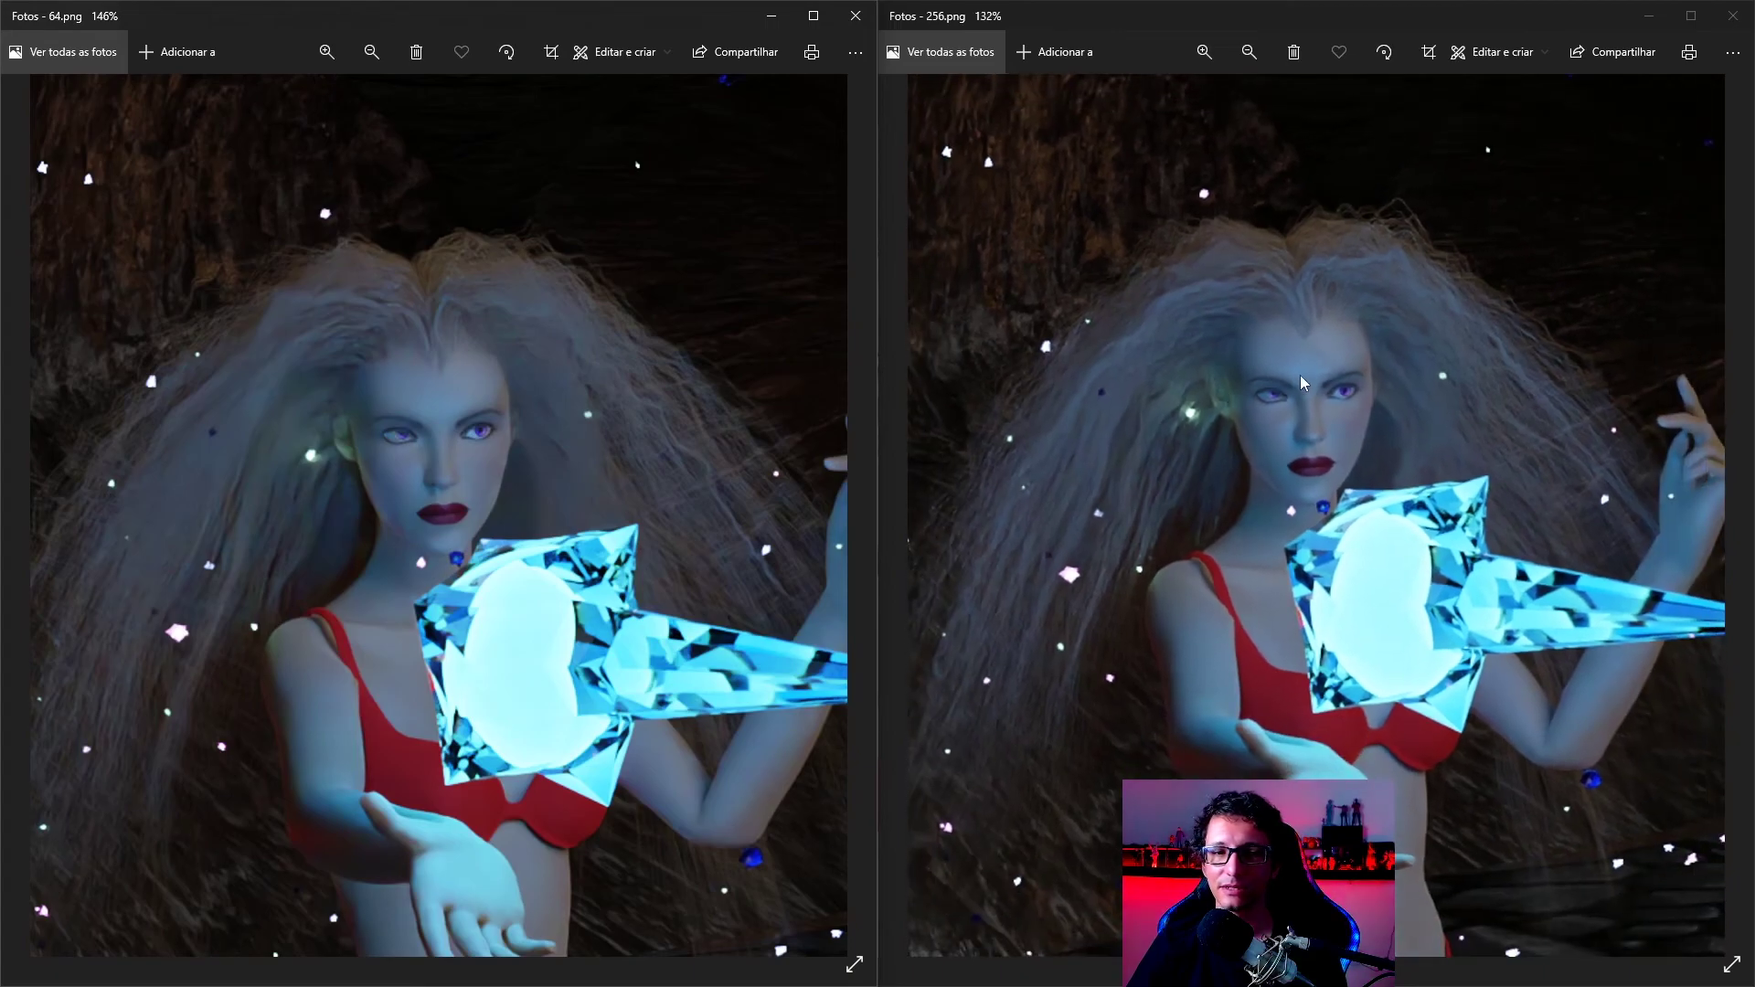
left_click_drag(1326, 446, 1309, 448)
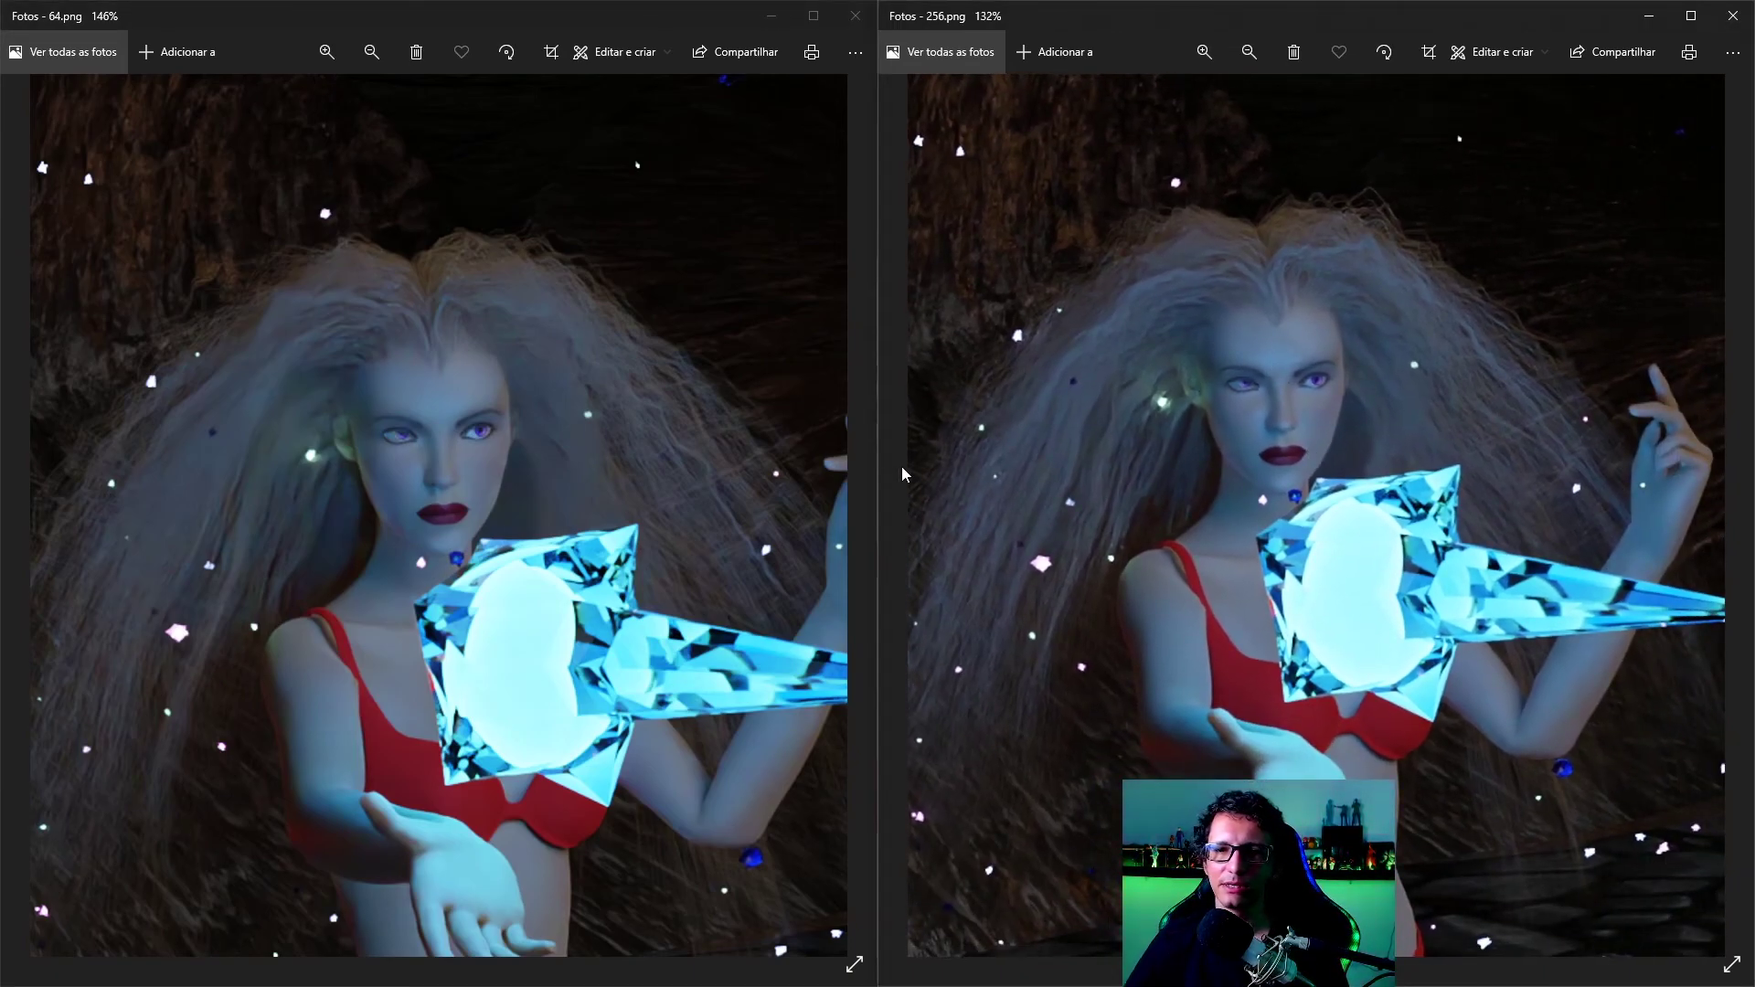
scroll(1372, 454, "down", 1)
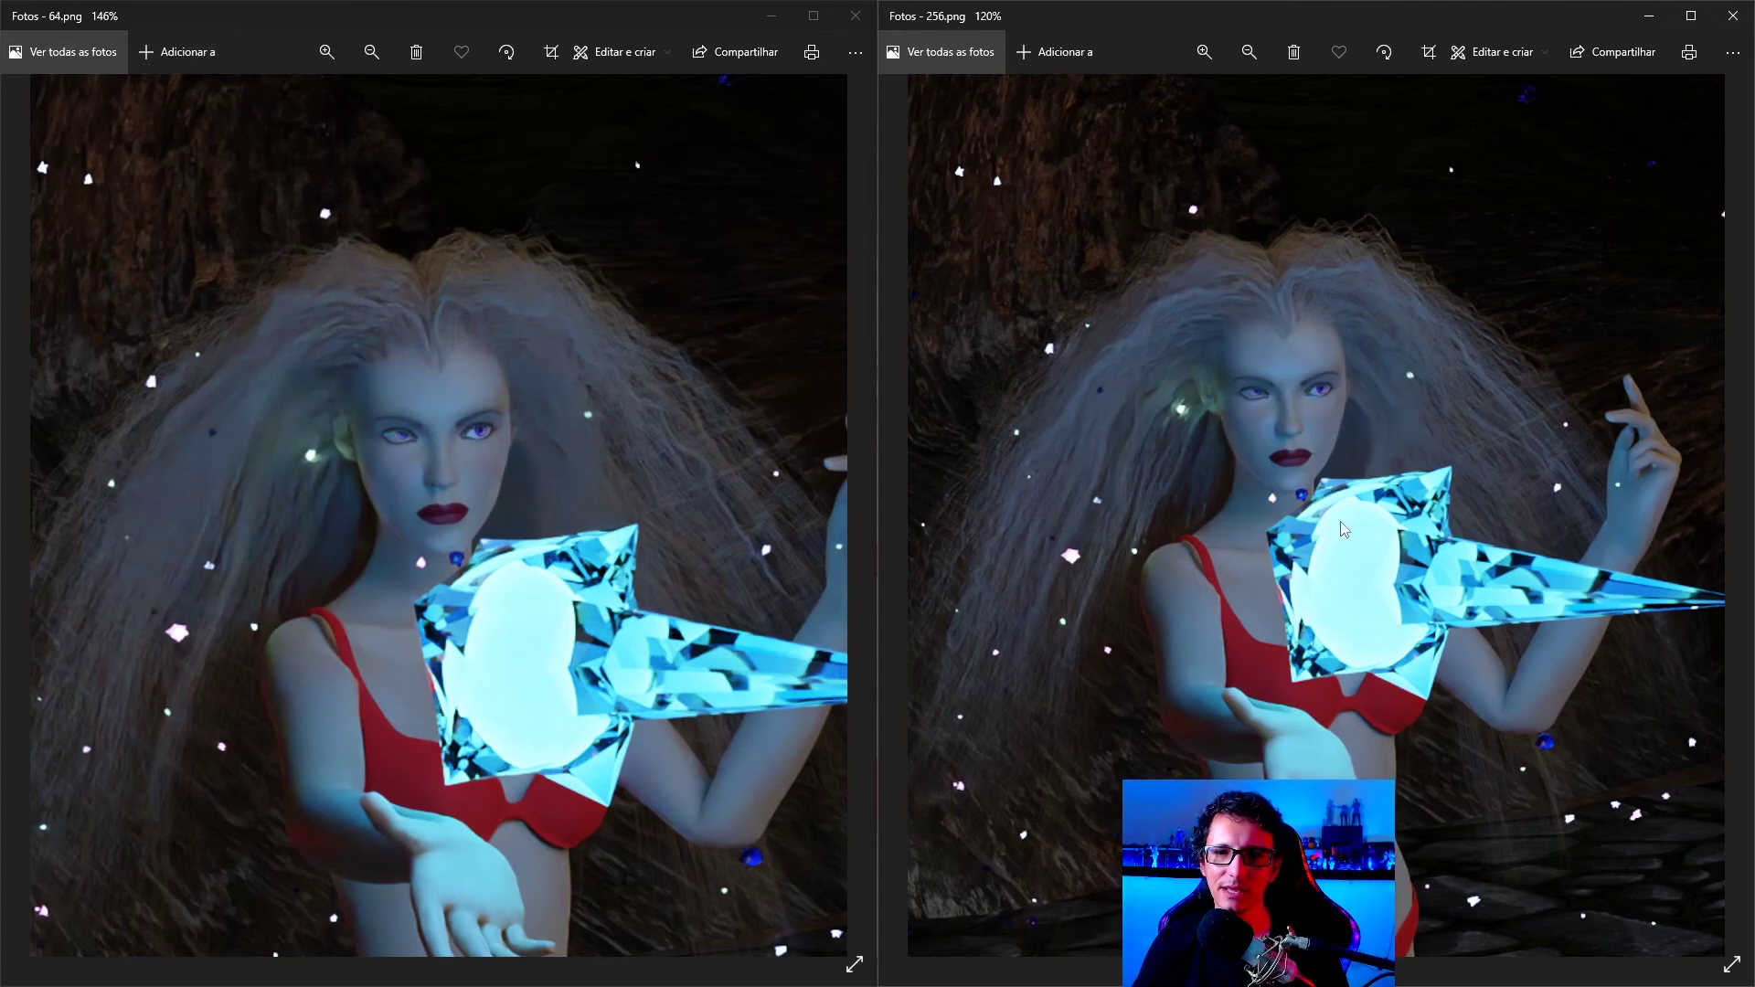
scroll(439, 512, "down", 1)
scroll(1156, 504, "down", 1)
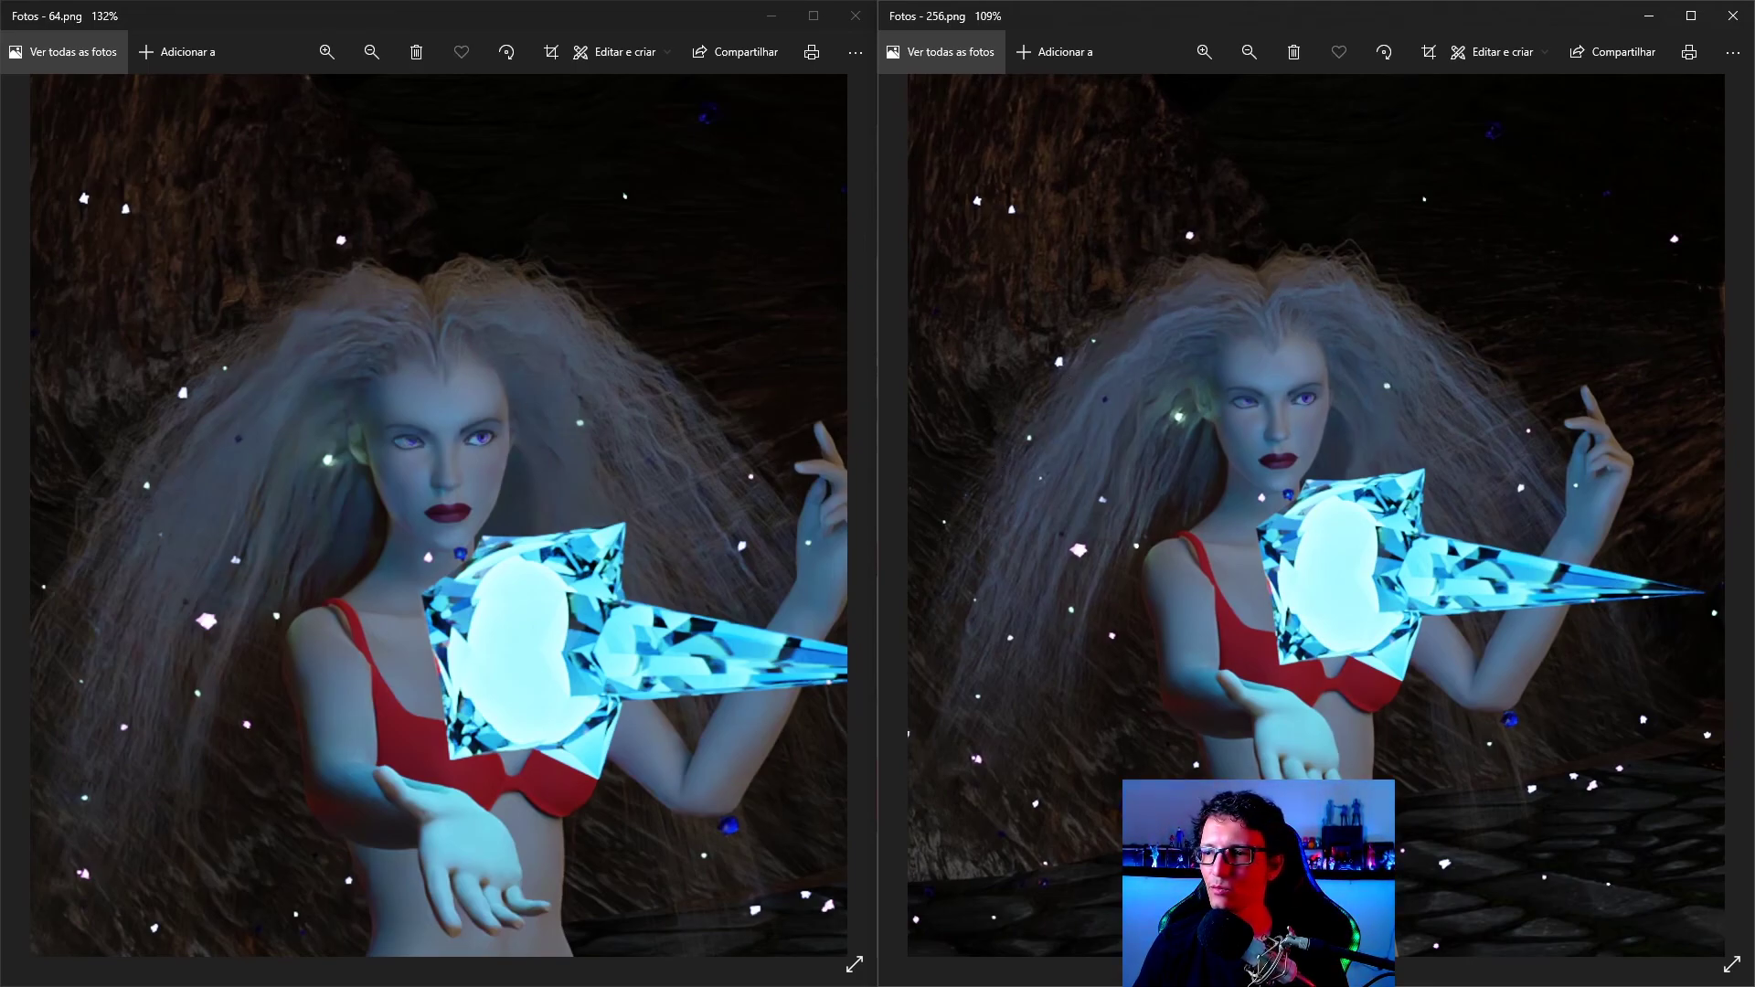
key("Left")
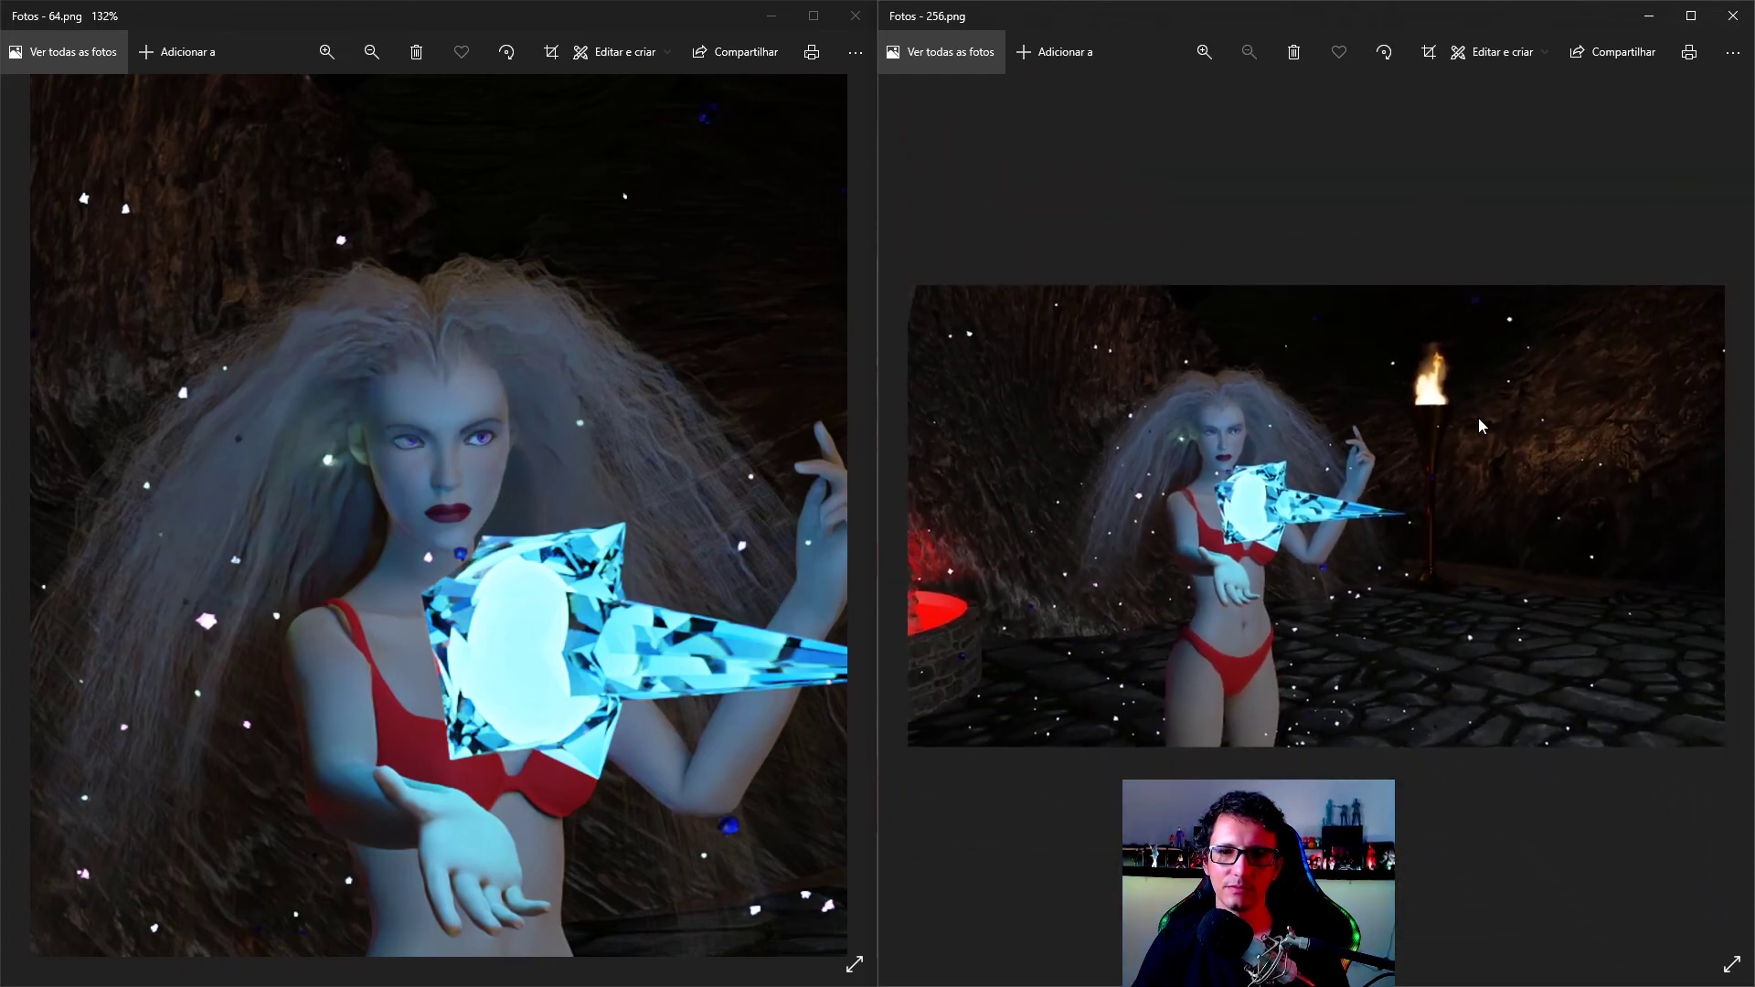
- Zoom both 64.png and 2048.png views out to 56% to compare the full cave scenes
scroll(1195, 410, "up", 1)
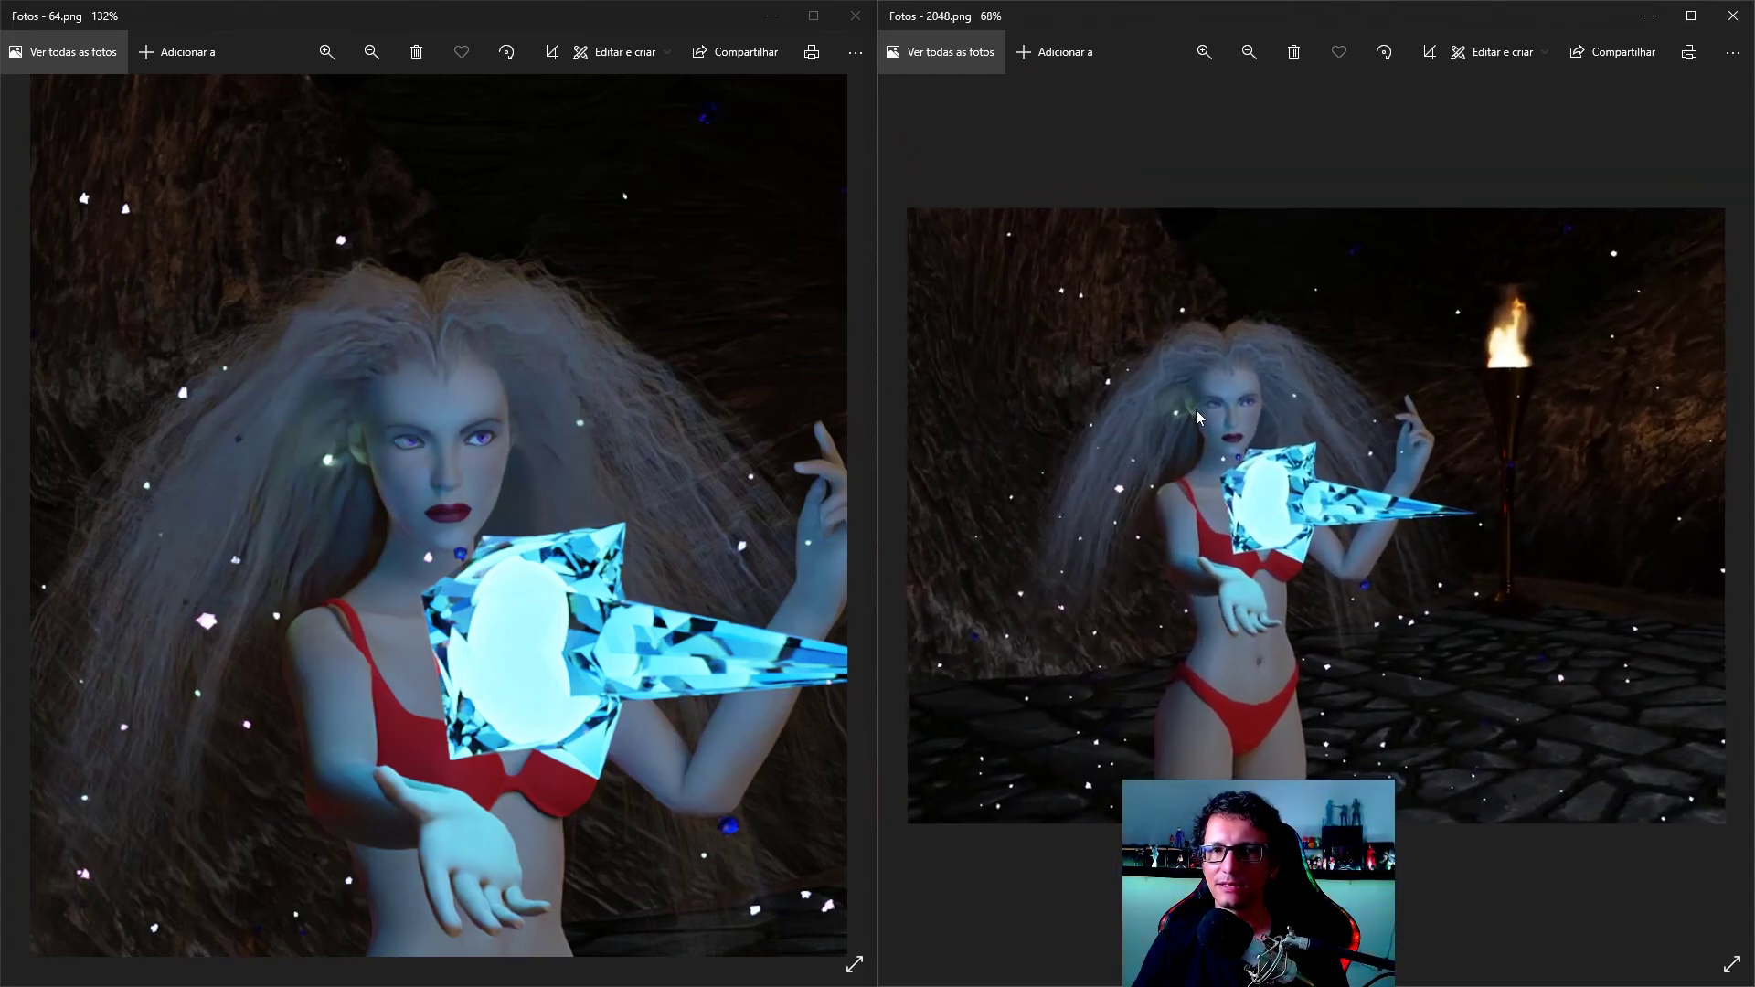
scroll(1195, 409, "up", 1)
scroll(1195, 410, "up", 1)
scroll(1195, 409, "up", 1)
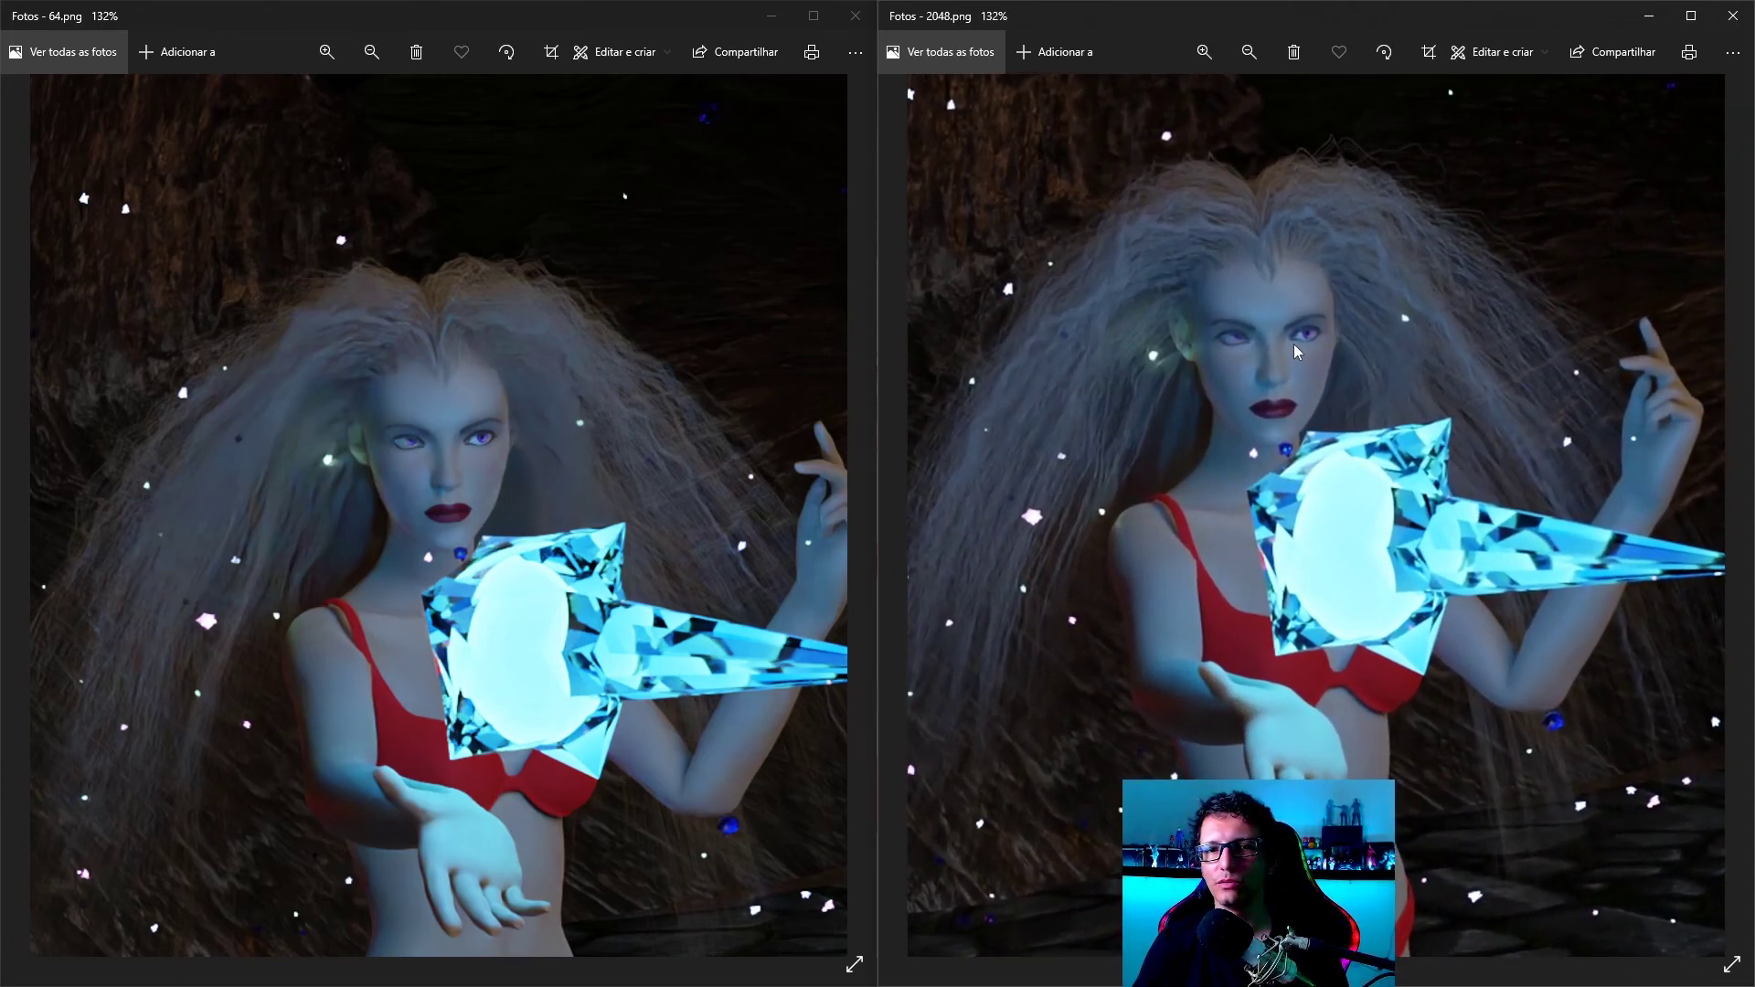
scroll(1393, 210, "up", 1)
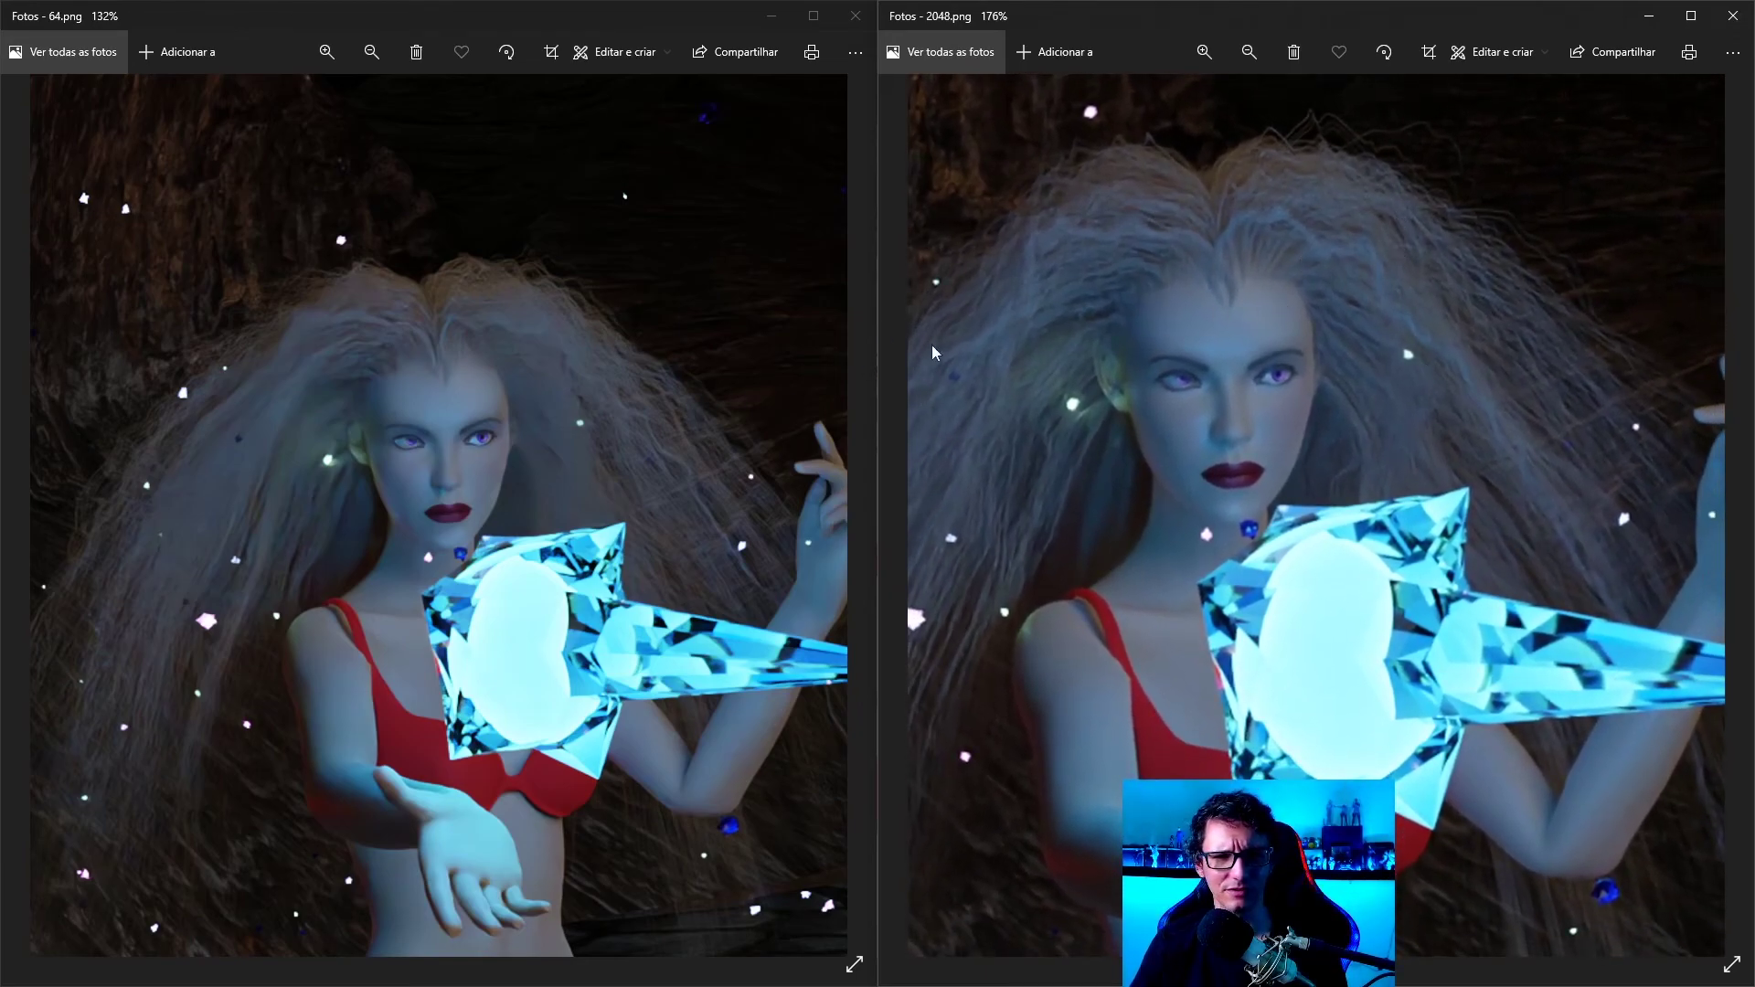
scroll(462, 347, "up", 2)
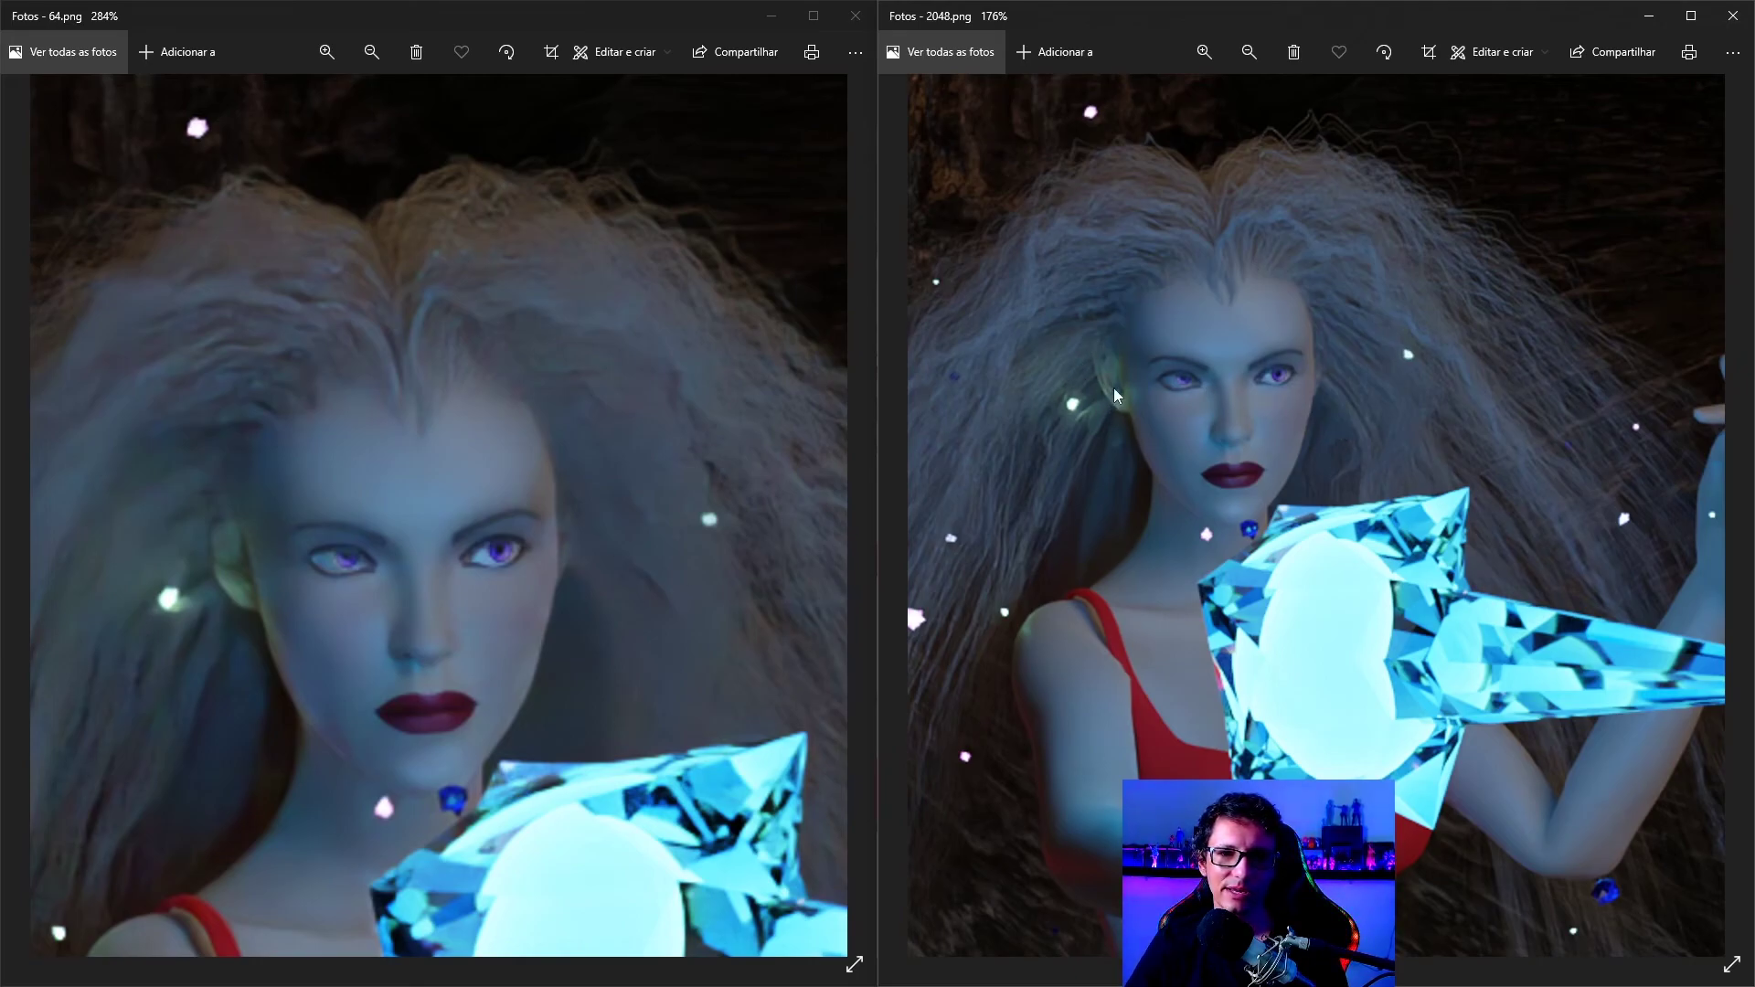
scroll(1115, 389, "up", 1)
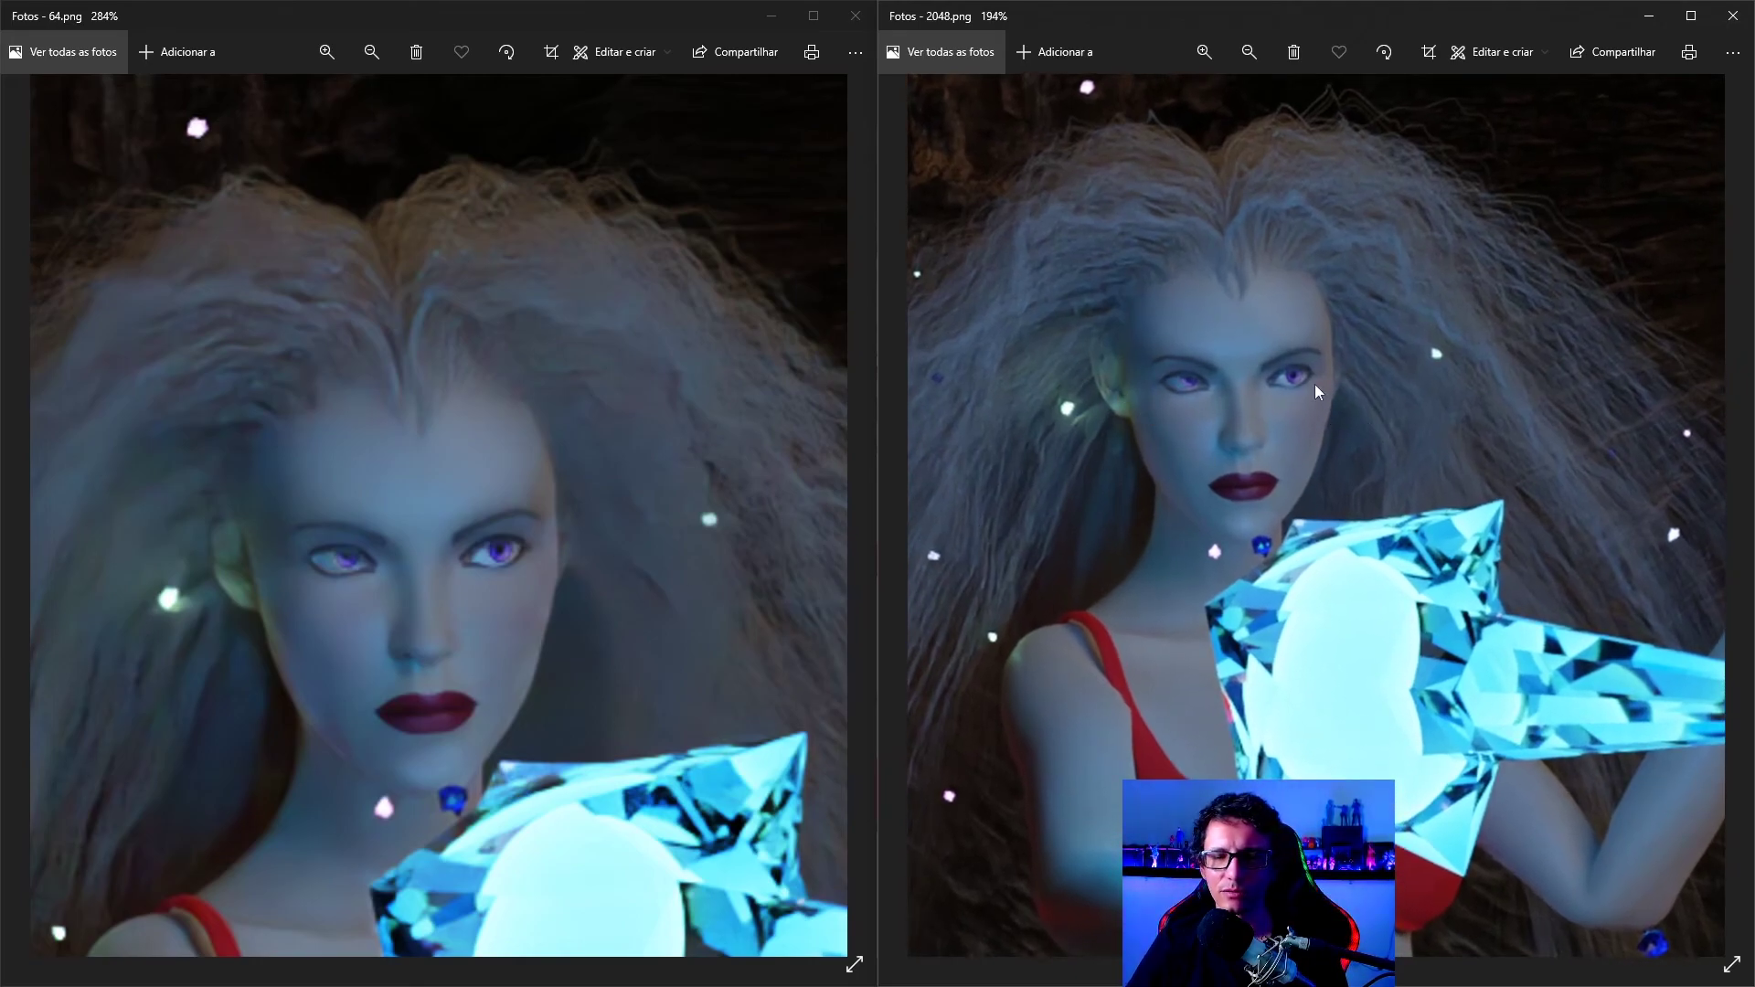
scroll(1316, 474, "down", 3)
scroll(1299, 486, "down", 2)
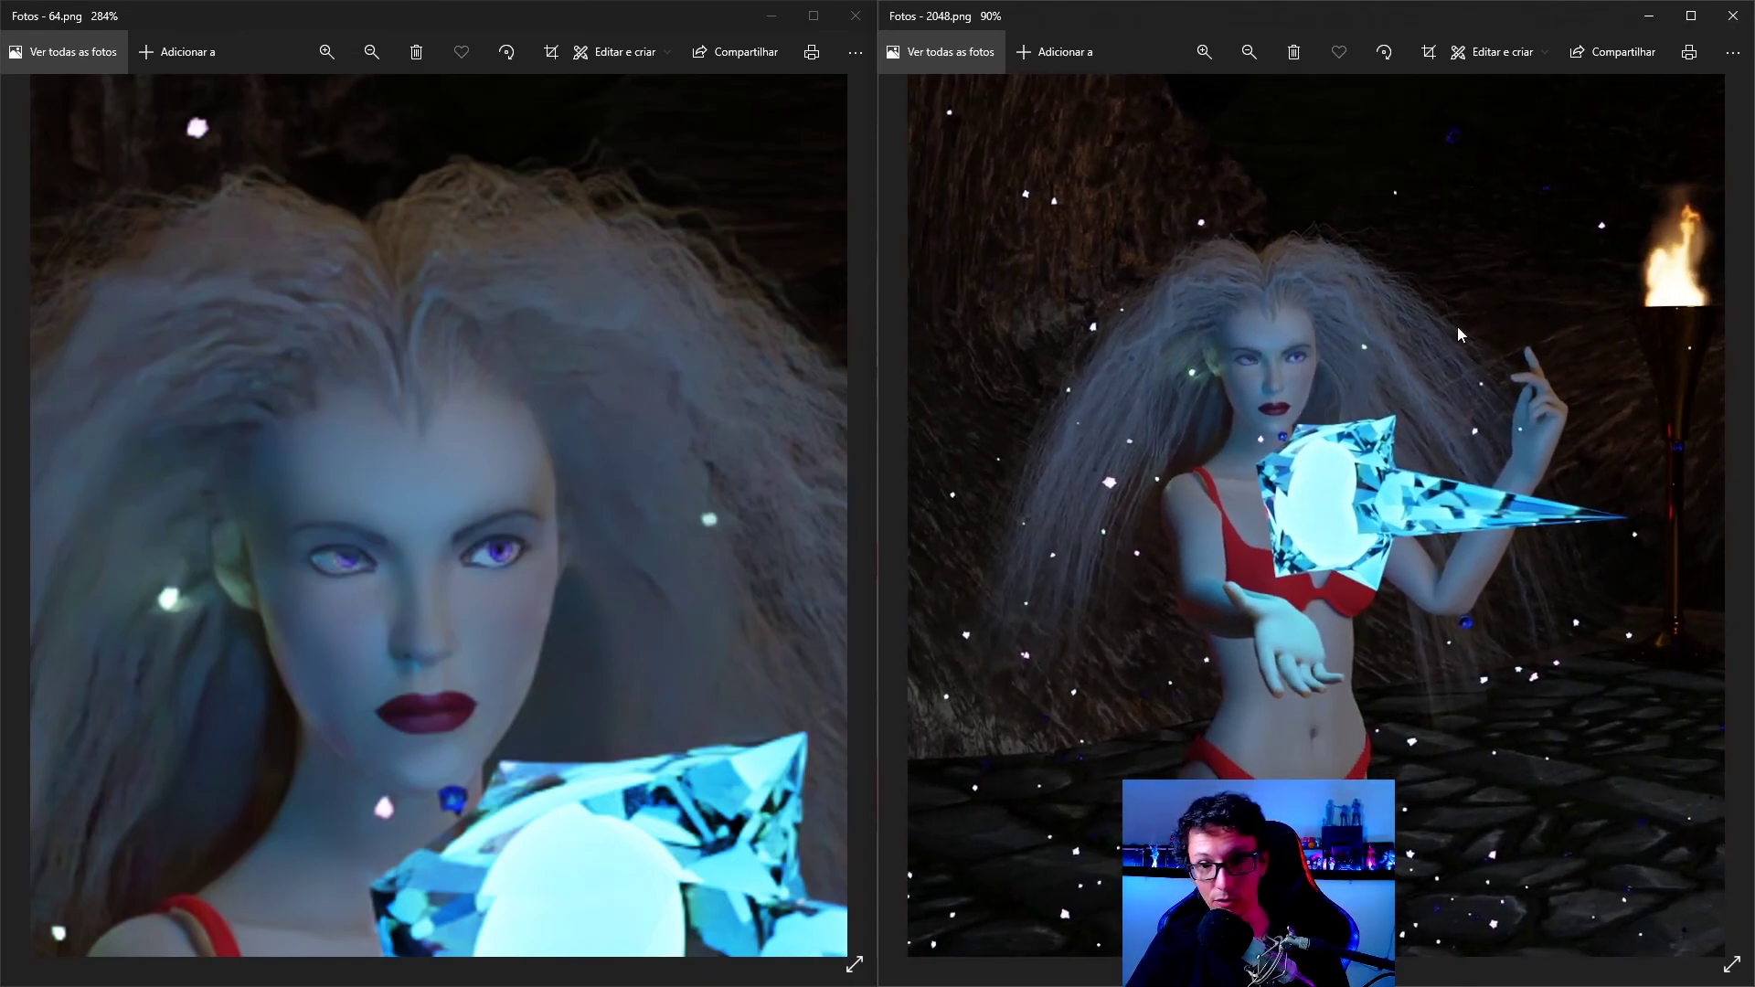
scroll(1656, 239, "down", 2)
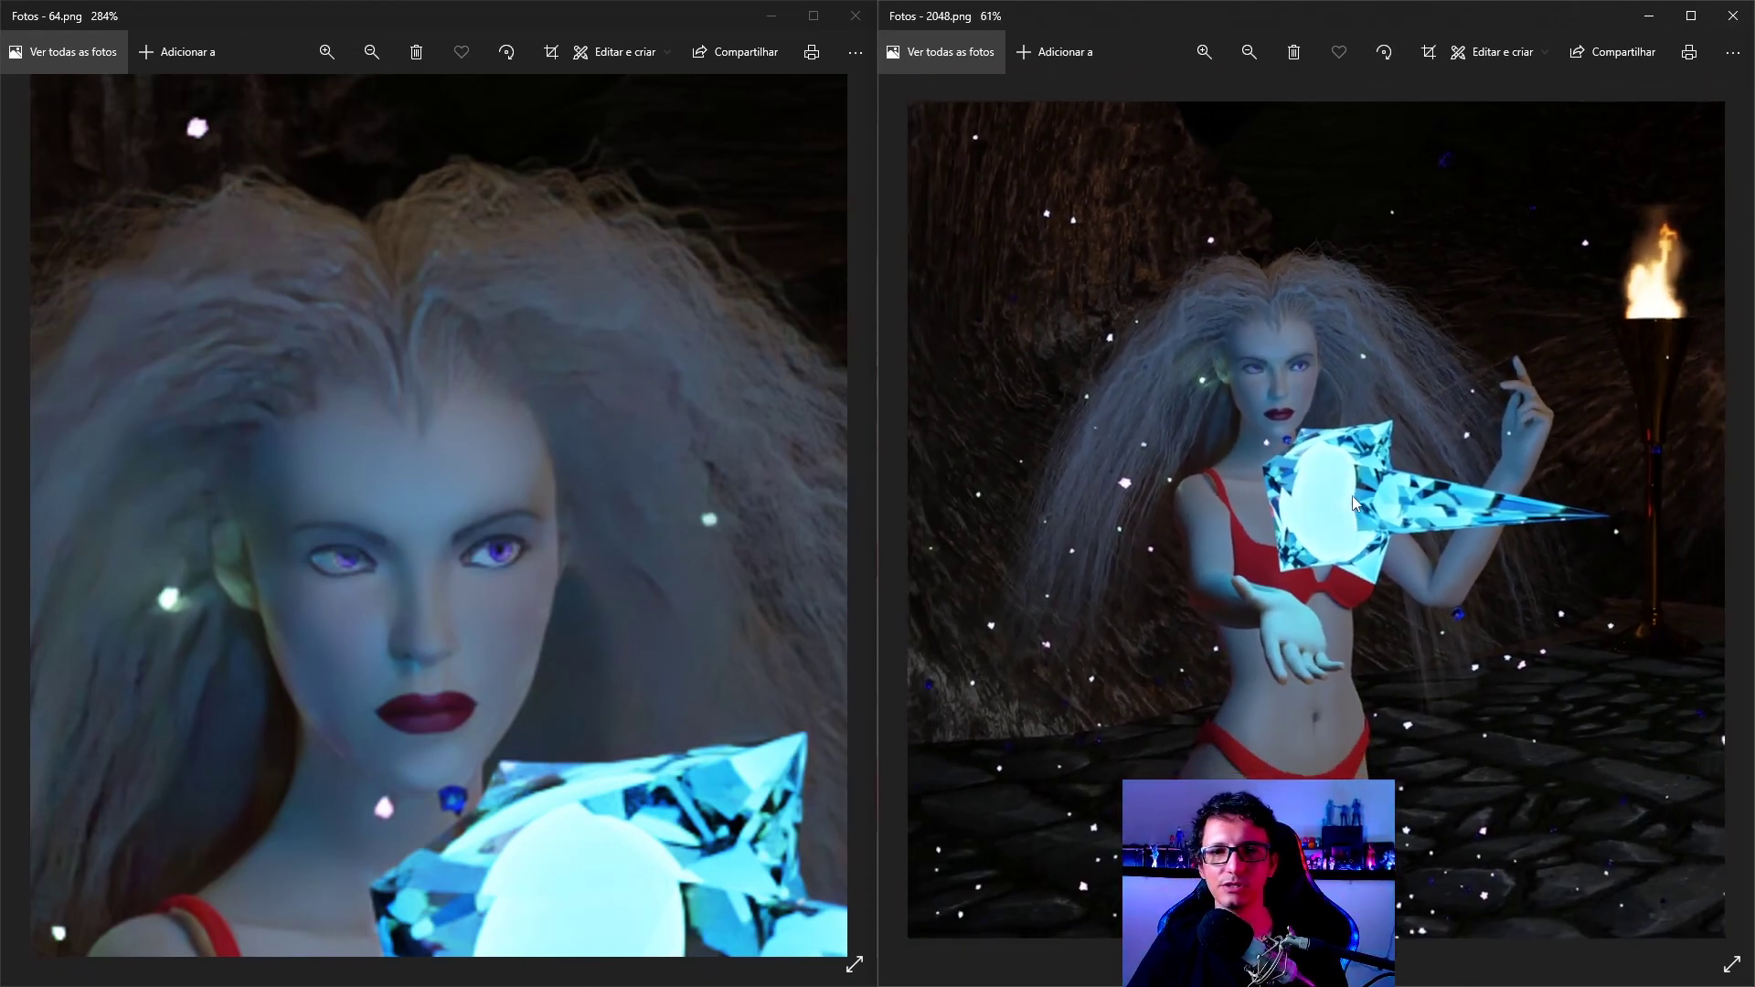
scroll(550, 506, "down", 4)
scroll(550, 506, "down", 2)
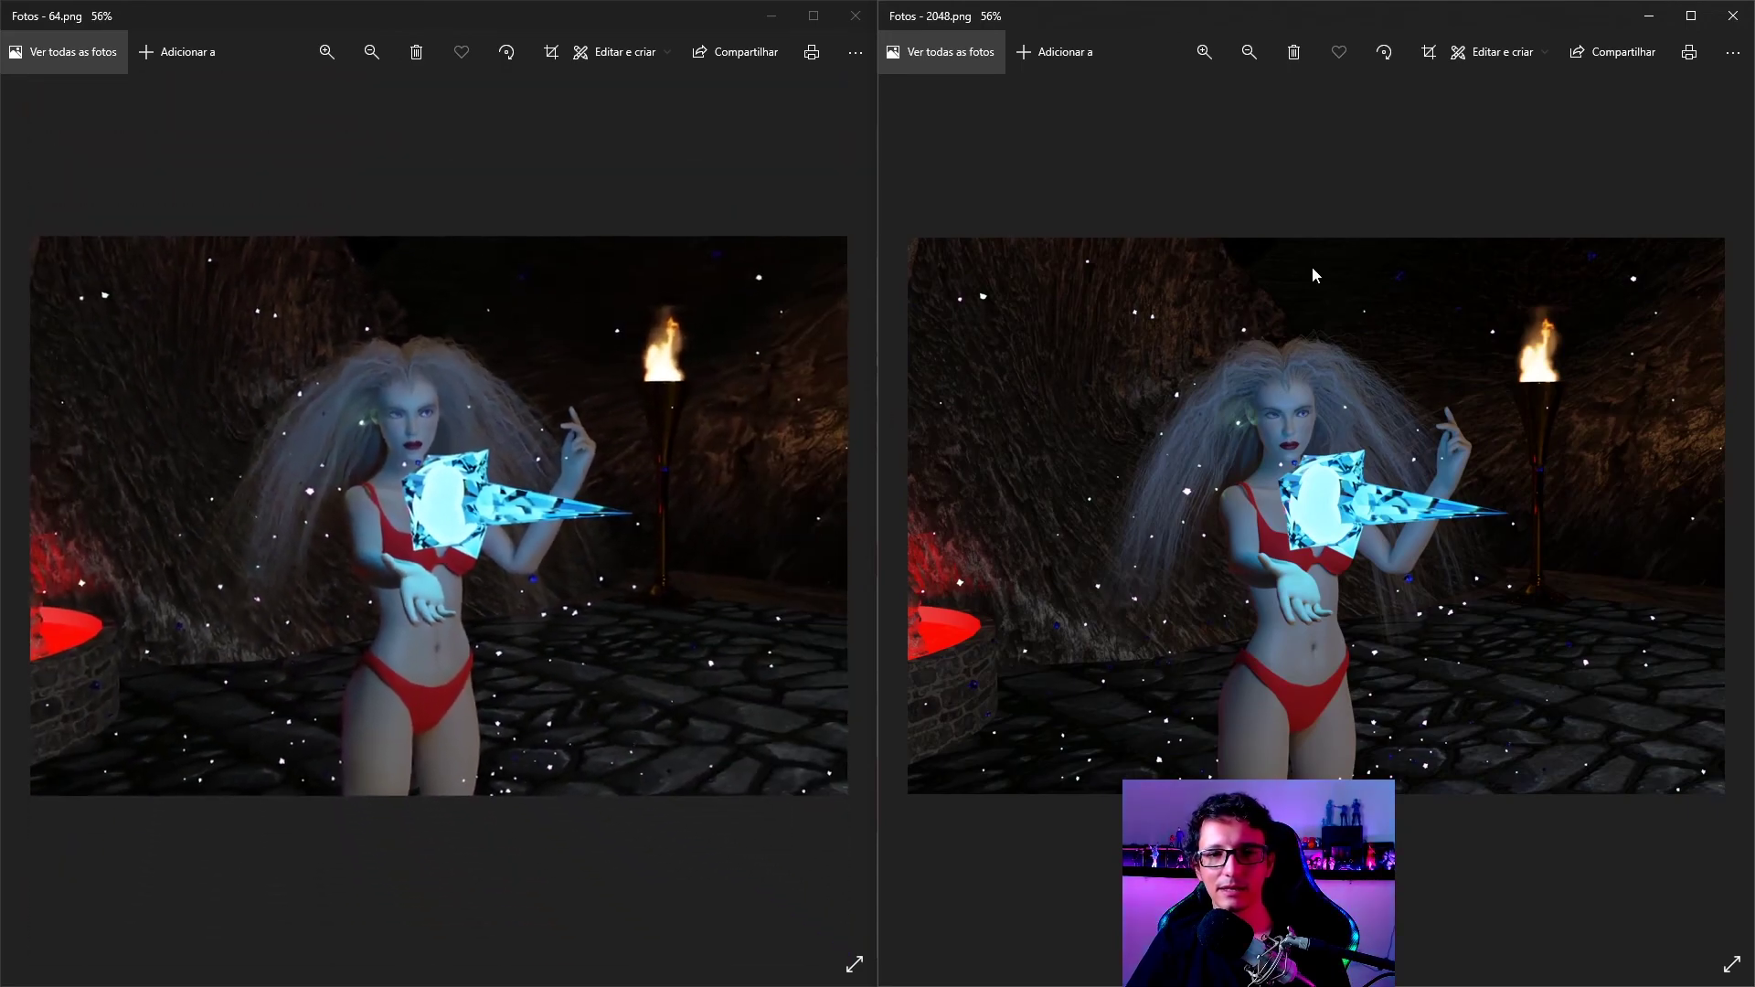
- Close the 2048.png and 64.png render windows and look over render1.jpg
left_click(1734, 16)
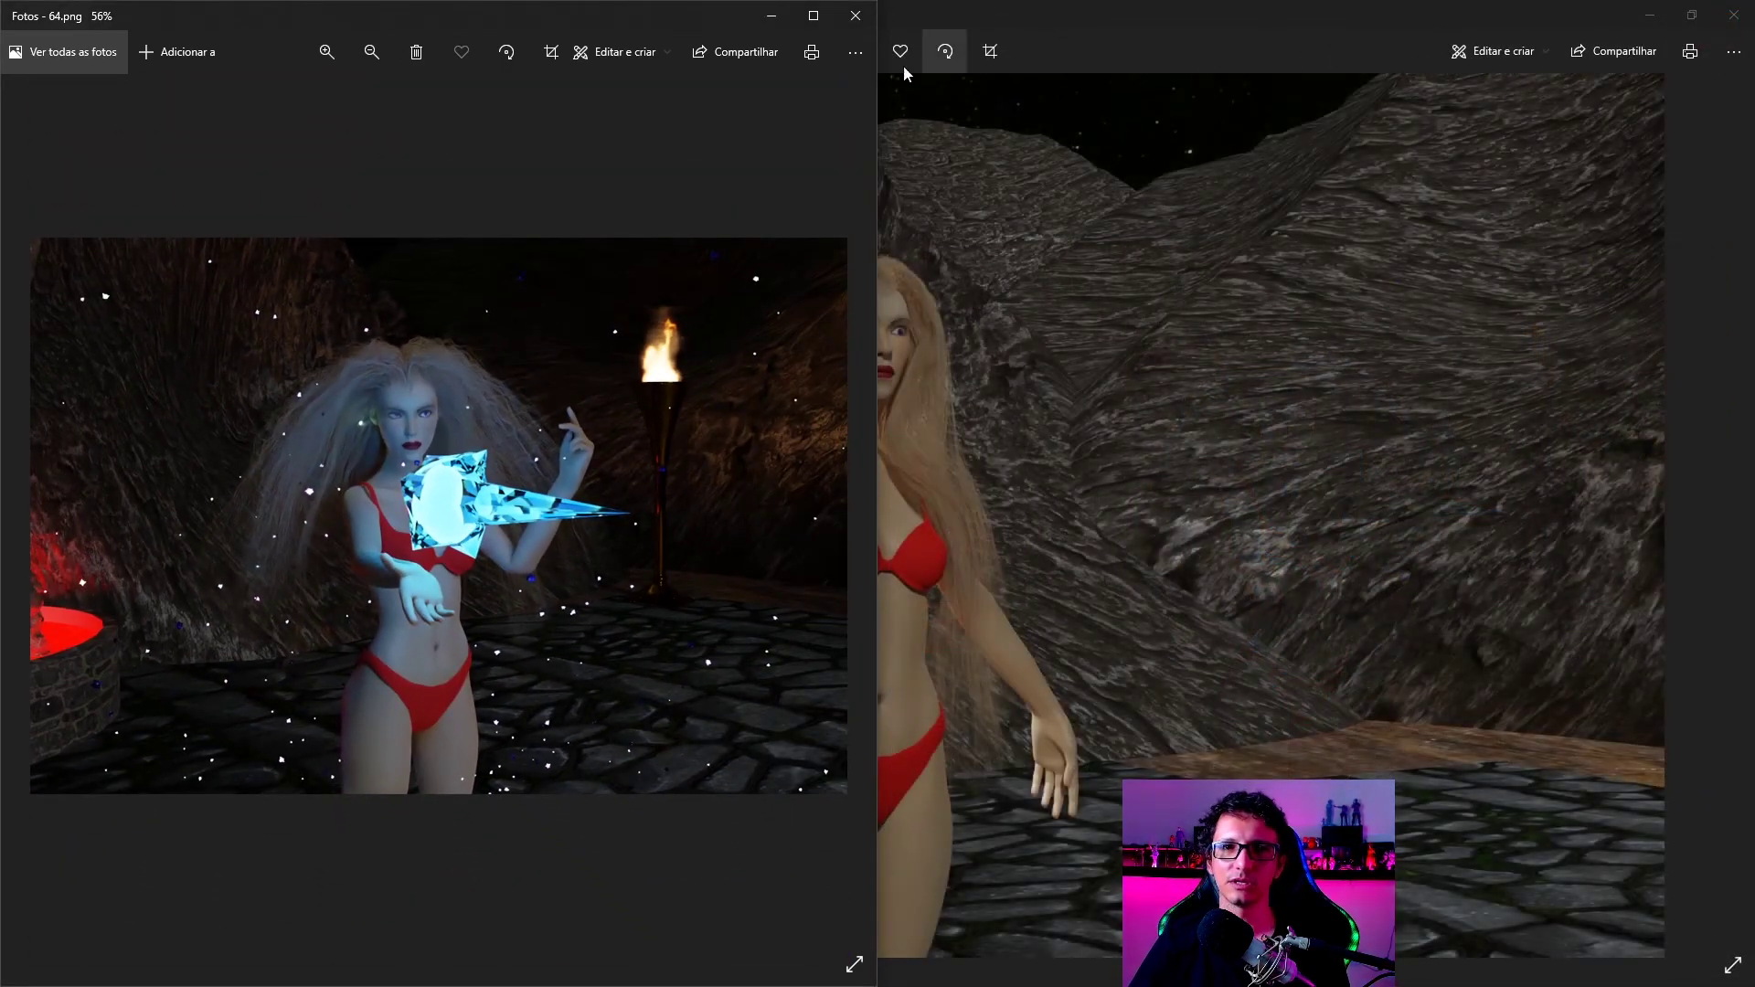
left_click(856, 16)
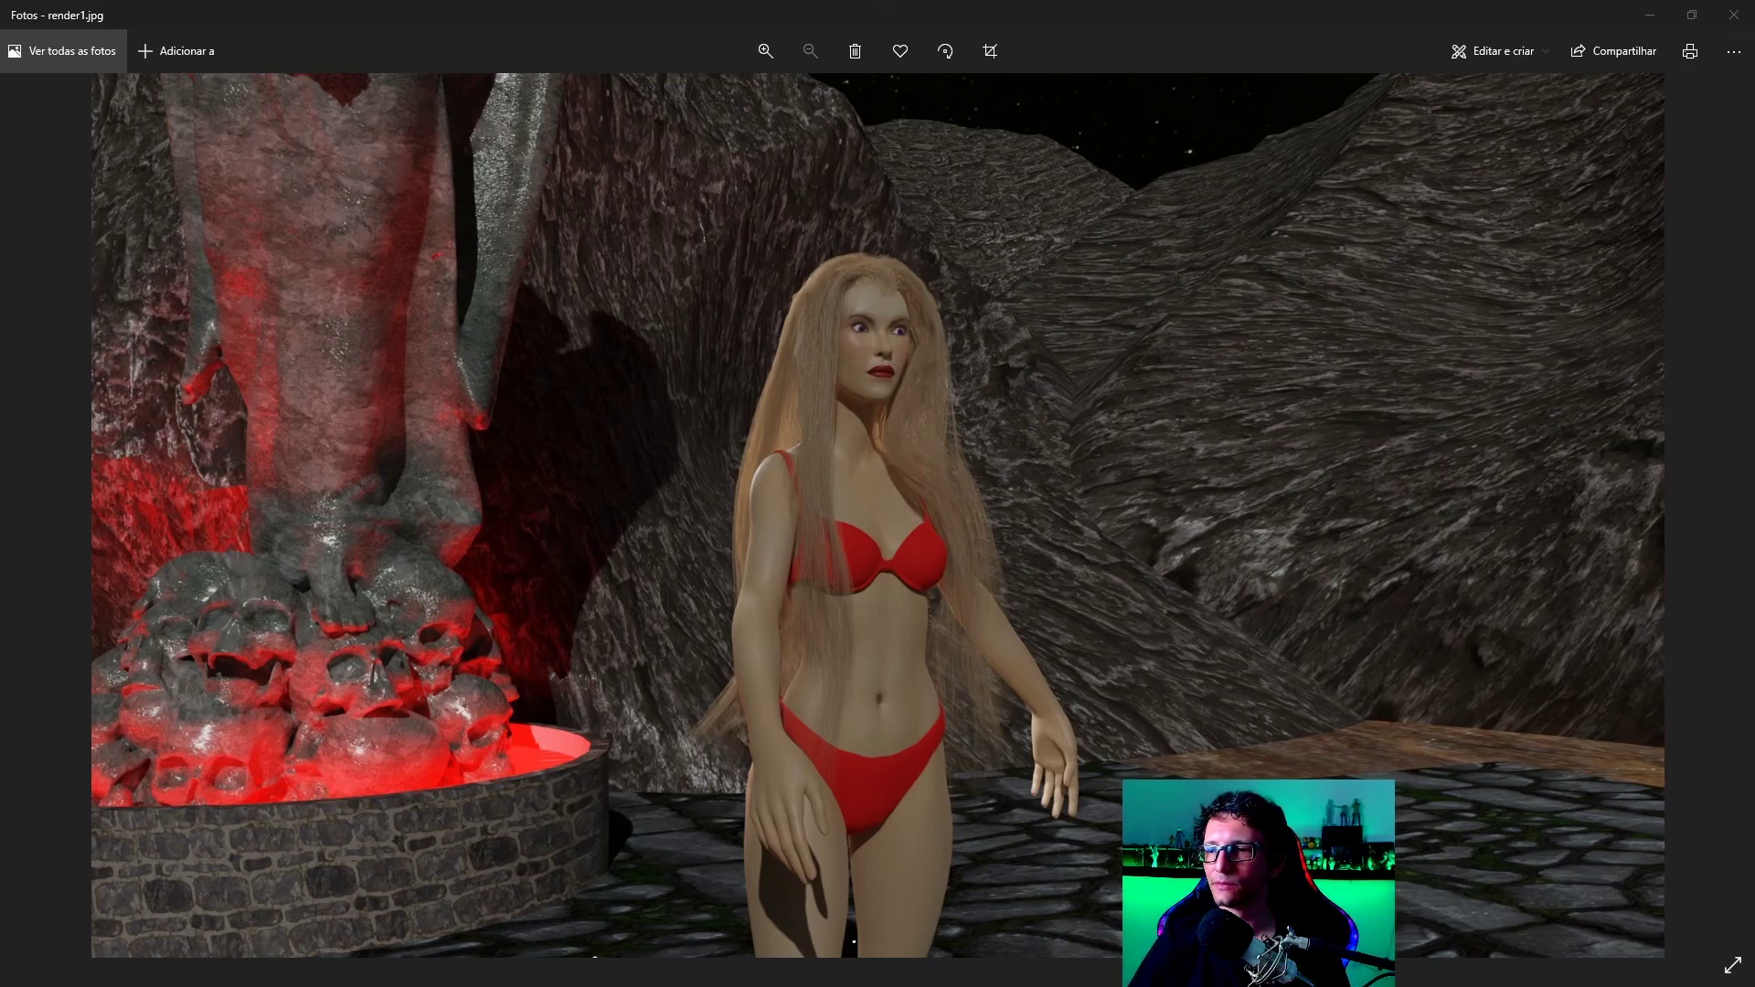
left_click_drag(921, 244, 921, 3)
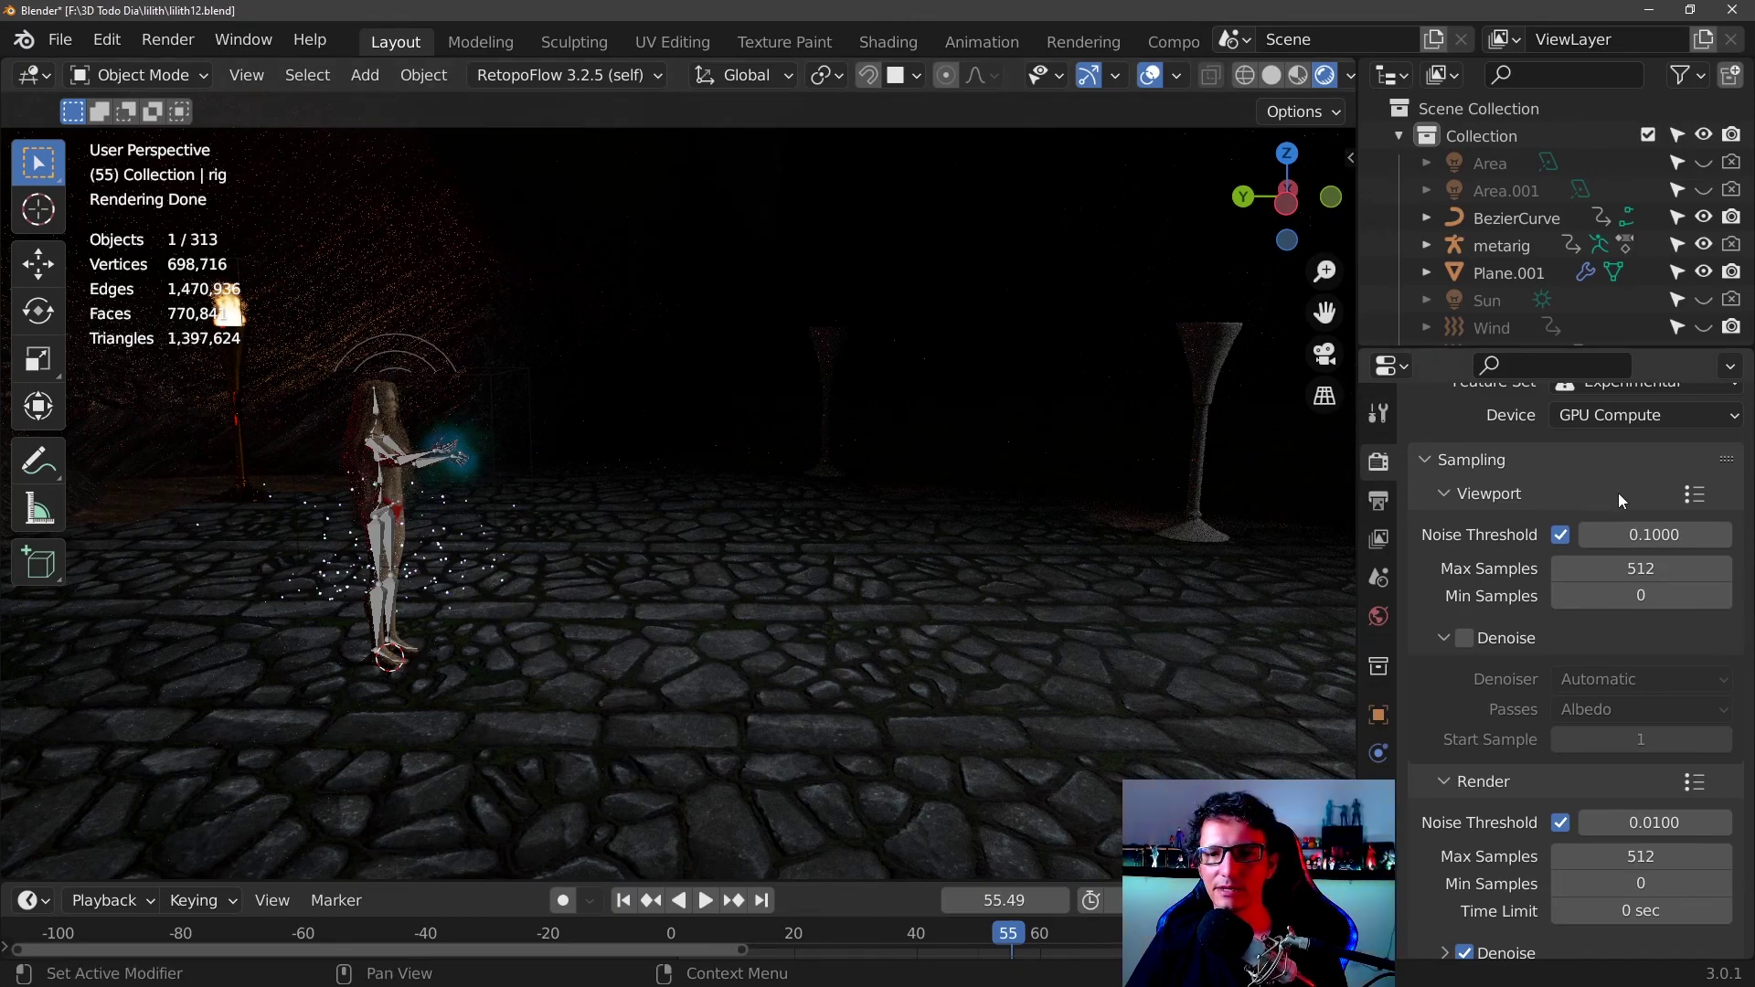
- Review render Sampling, then set the Output resolution scale to 25%
scroll(1601, 546, "down", 4)
scroll(1622, 544, "up", 3)
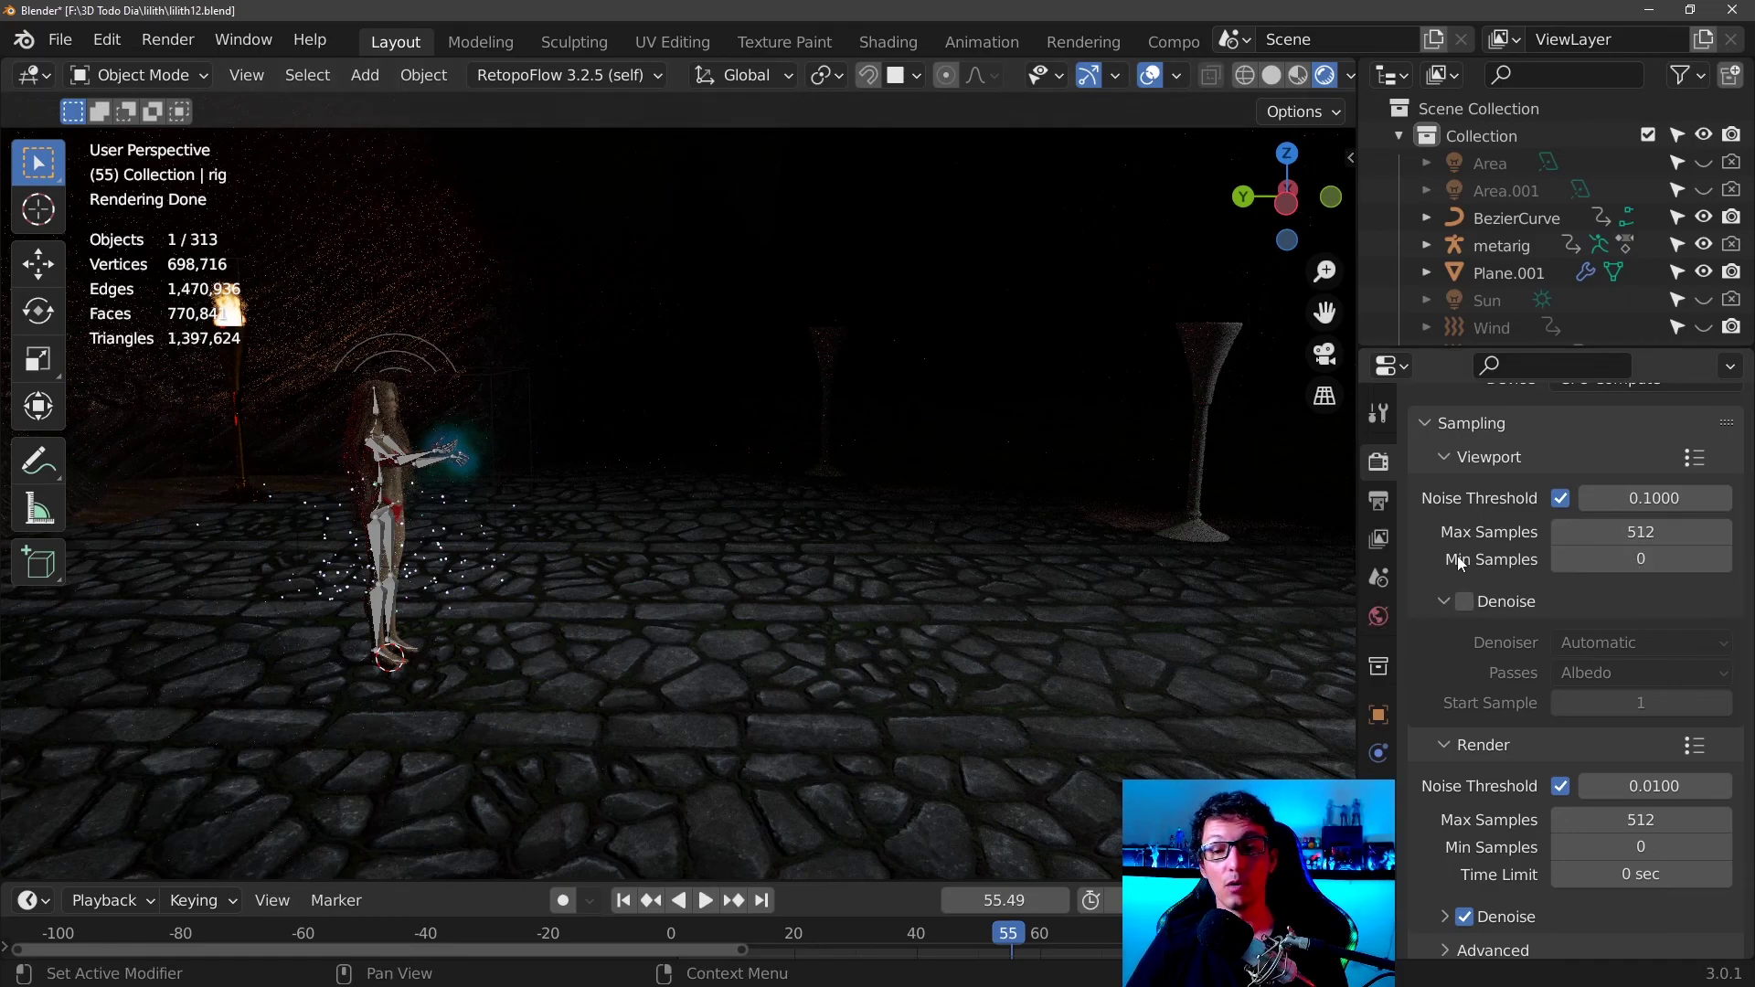
scroll(1512, 548, "up", 4)
left_click(1380, 501)
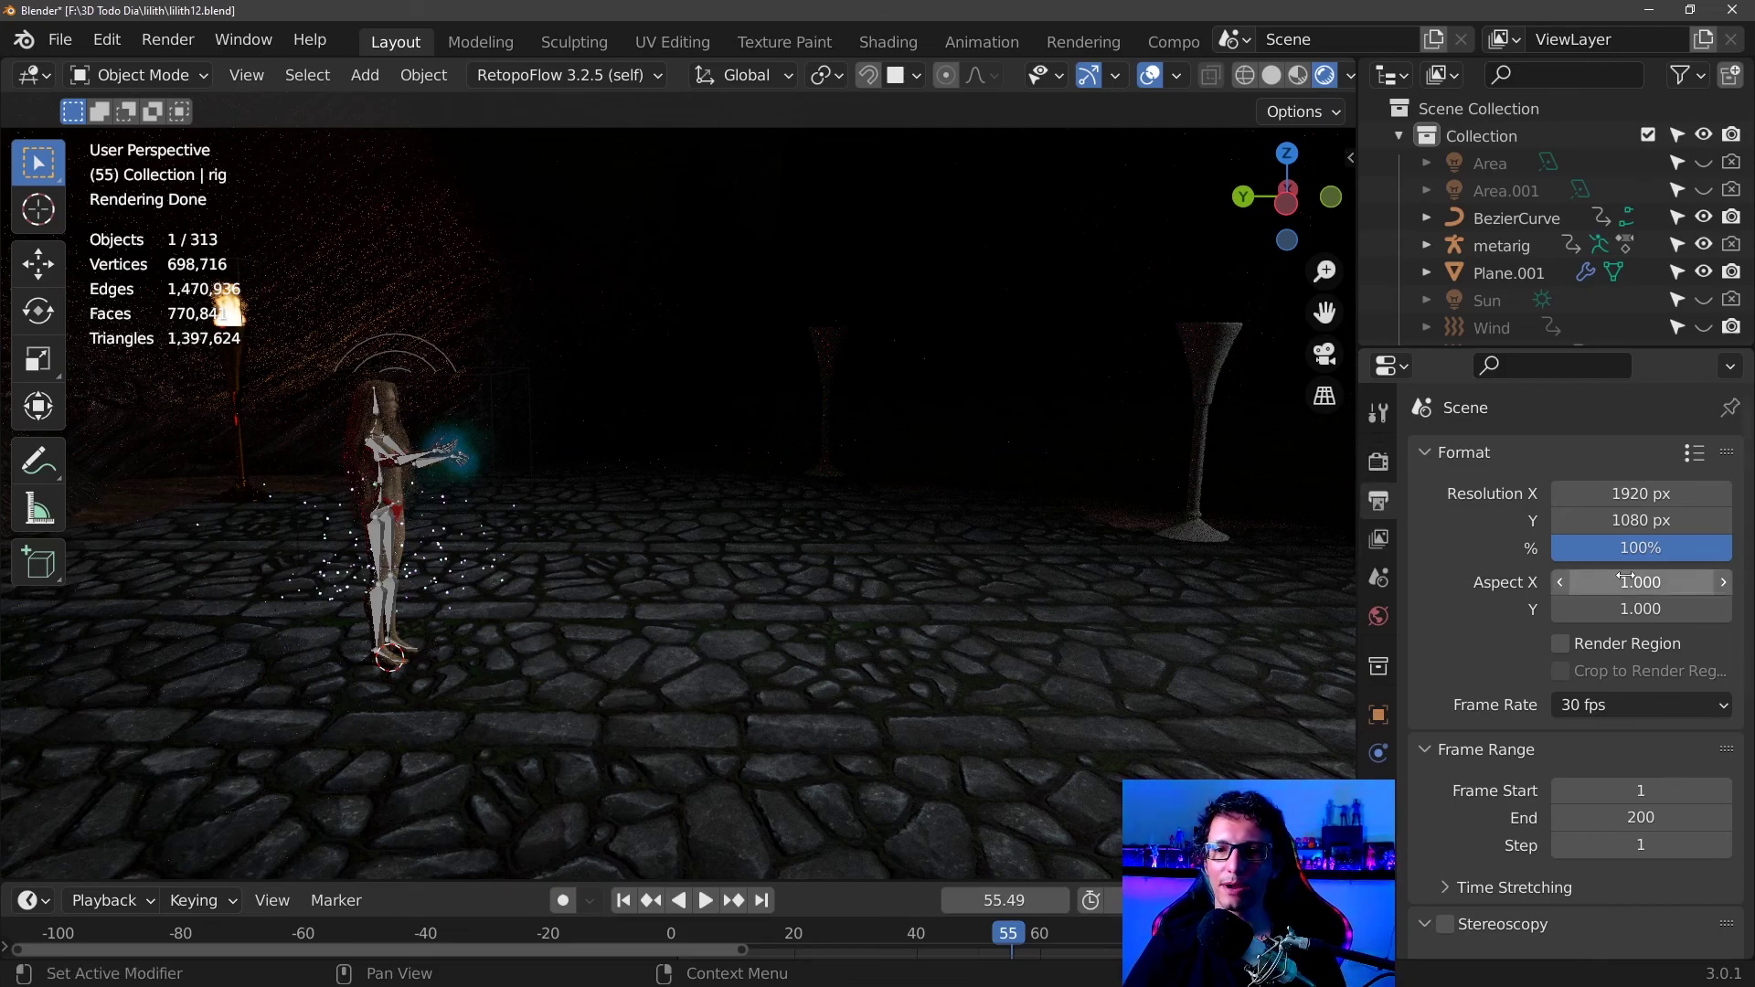
left_click(1637, 546)
type("25")
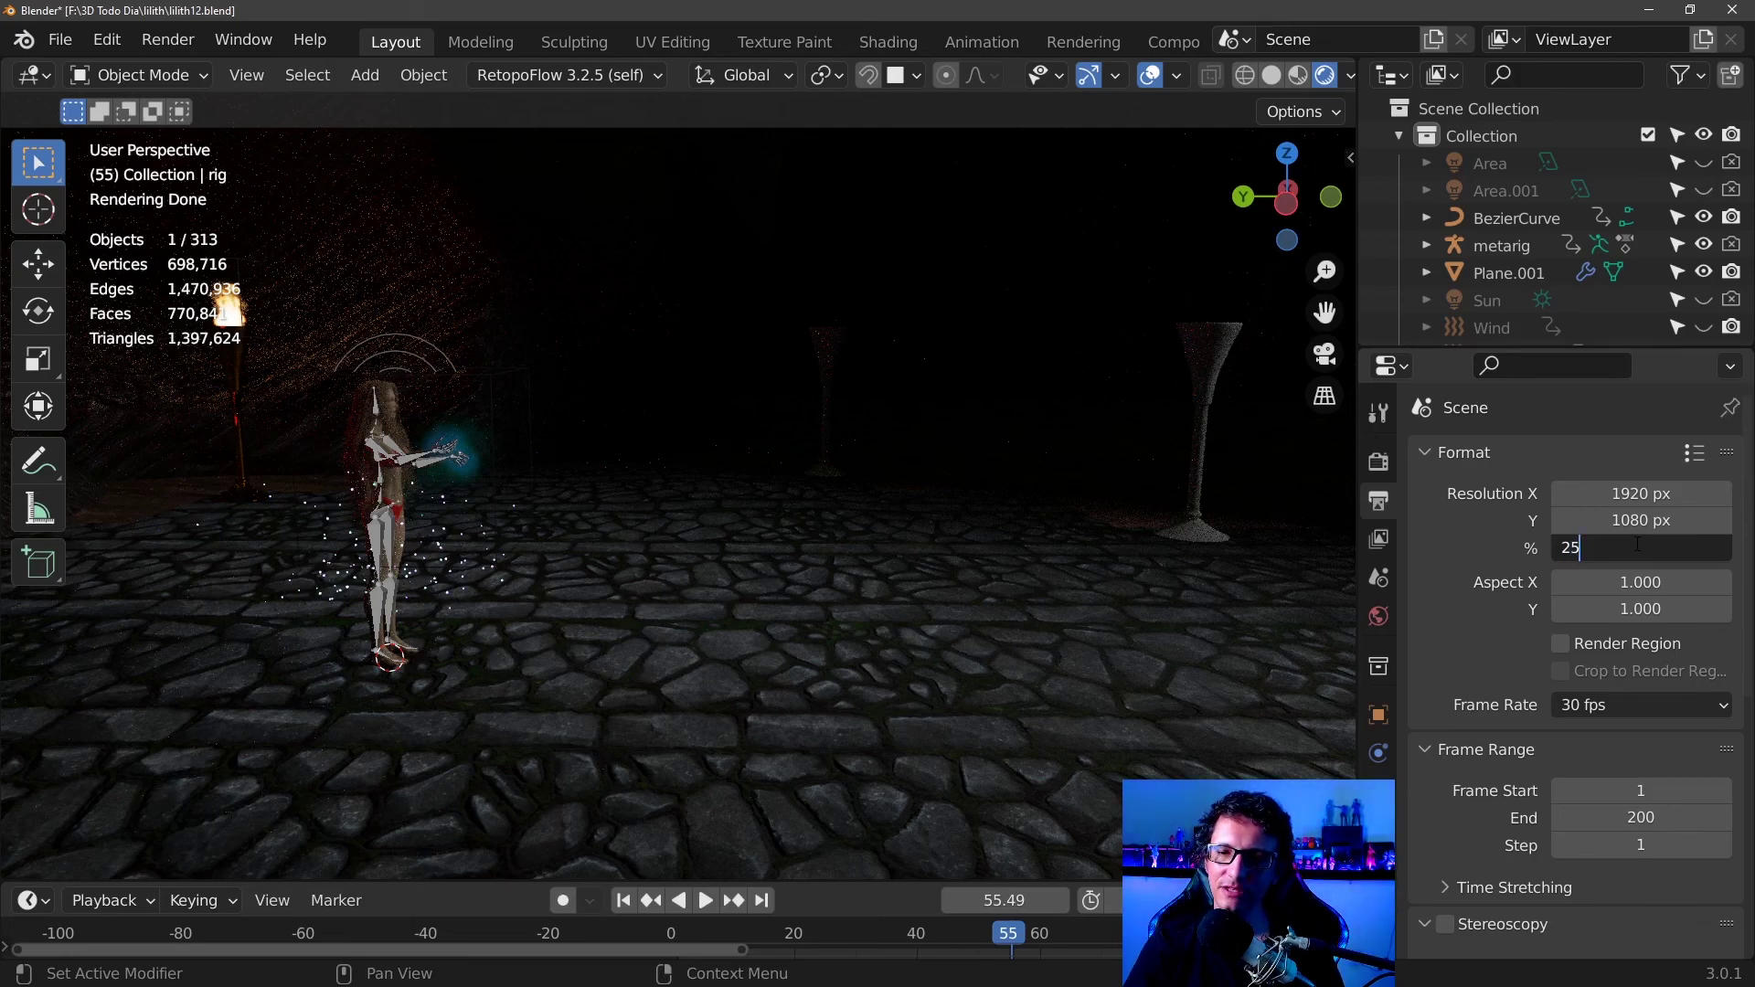
key("Return")
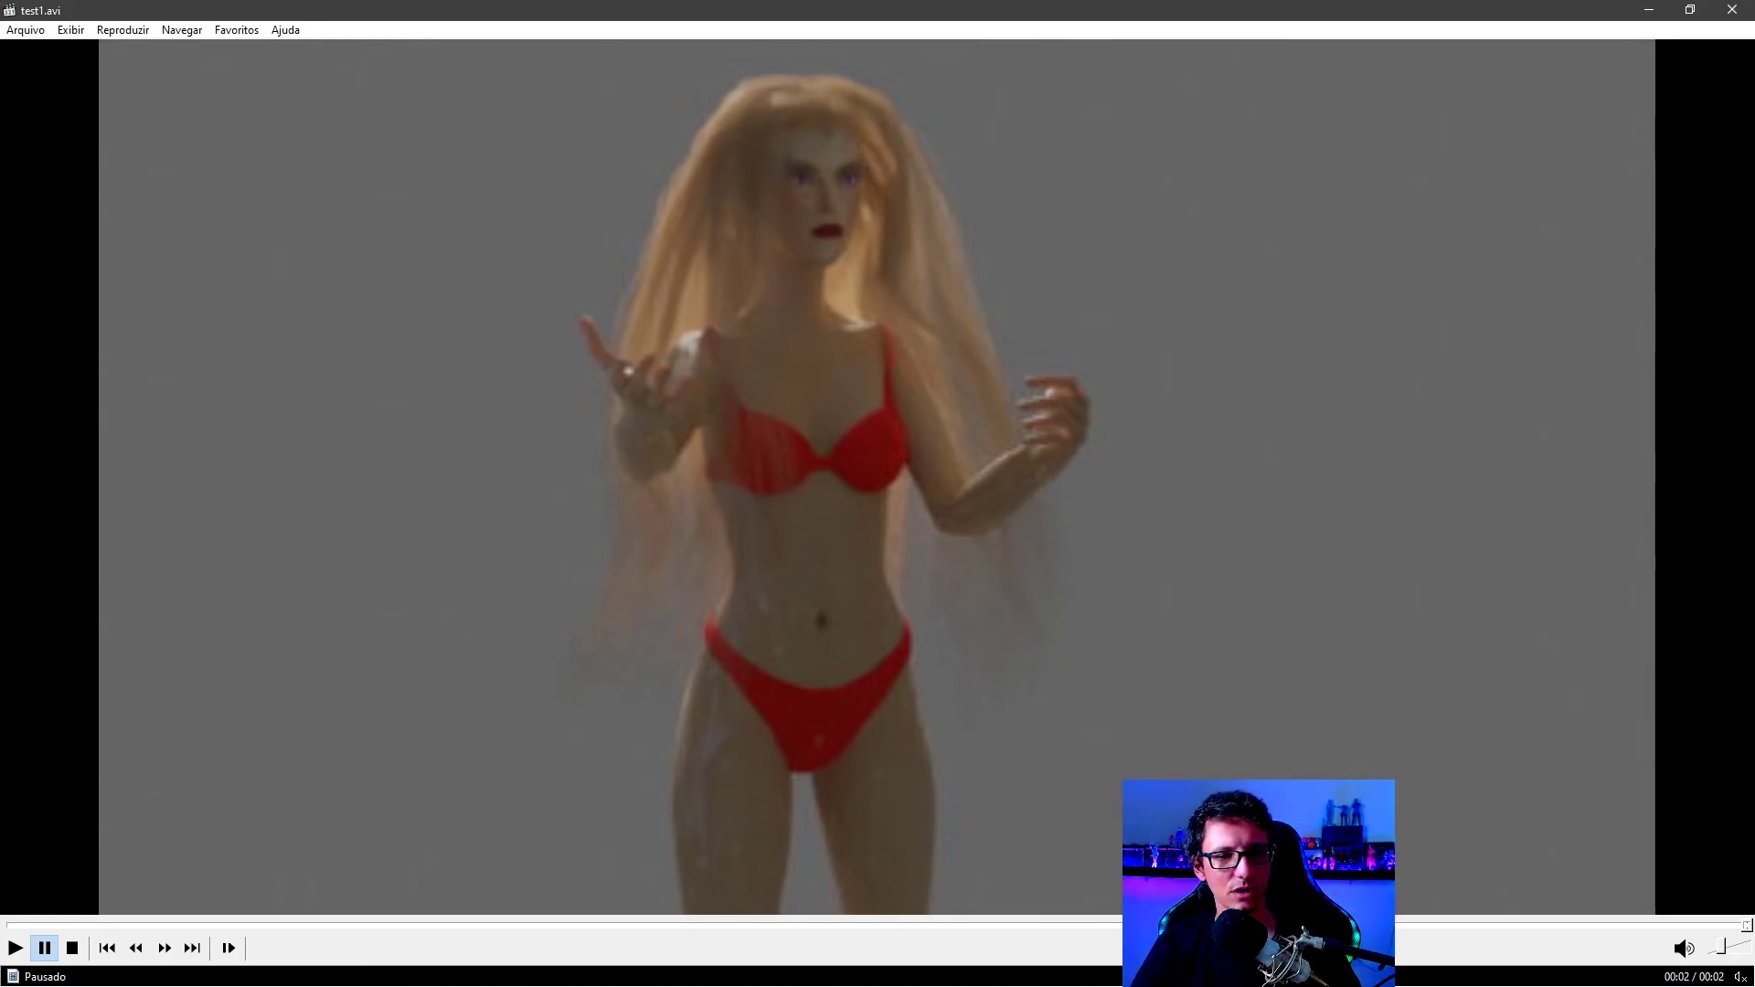
- Replay test1.avi from the start, then load test2.avi into the player
left_click(485, 398)
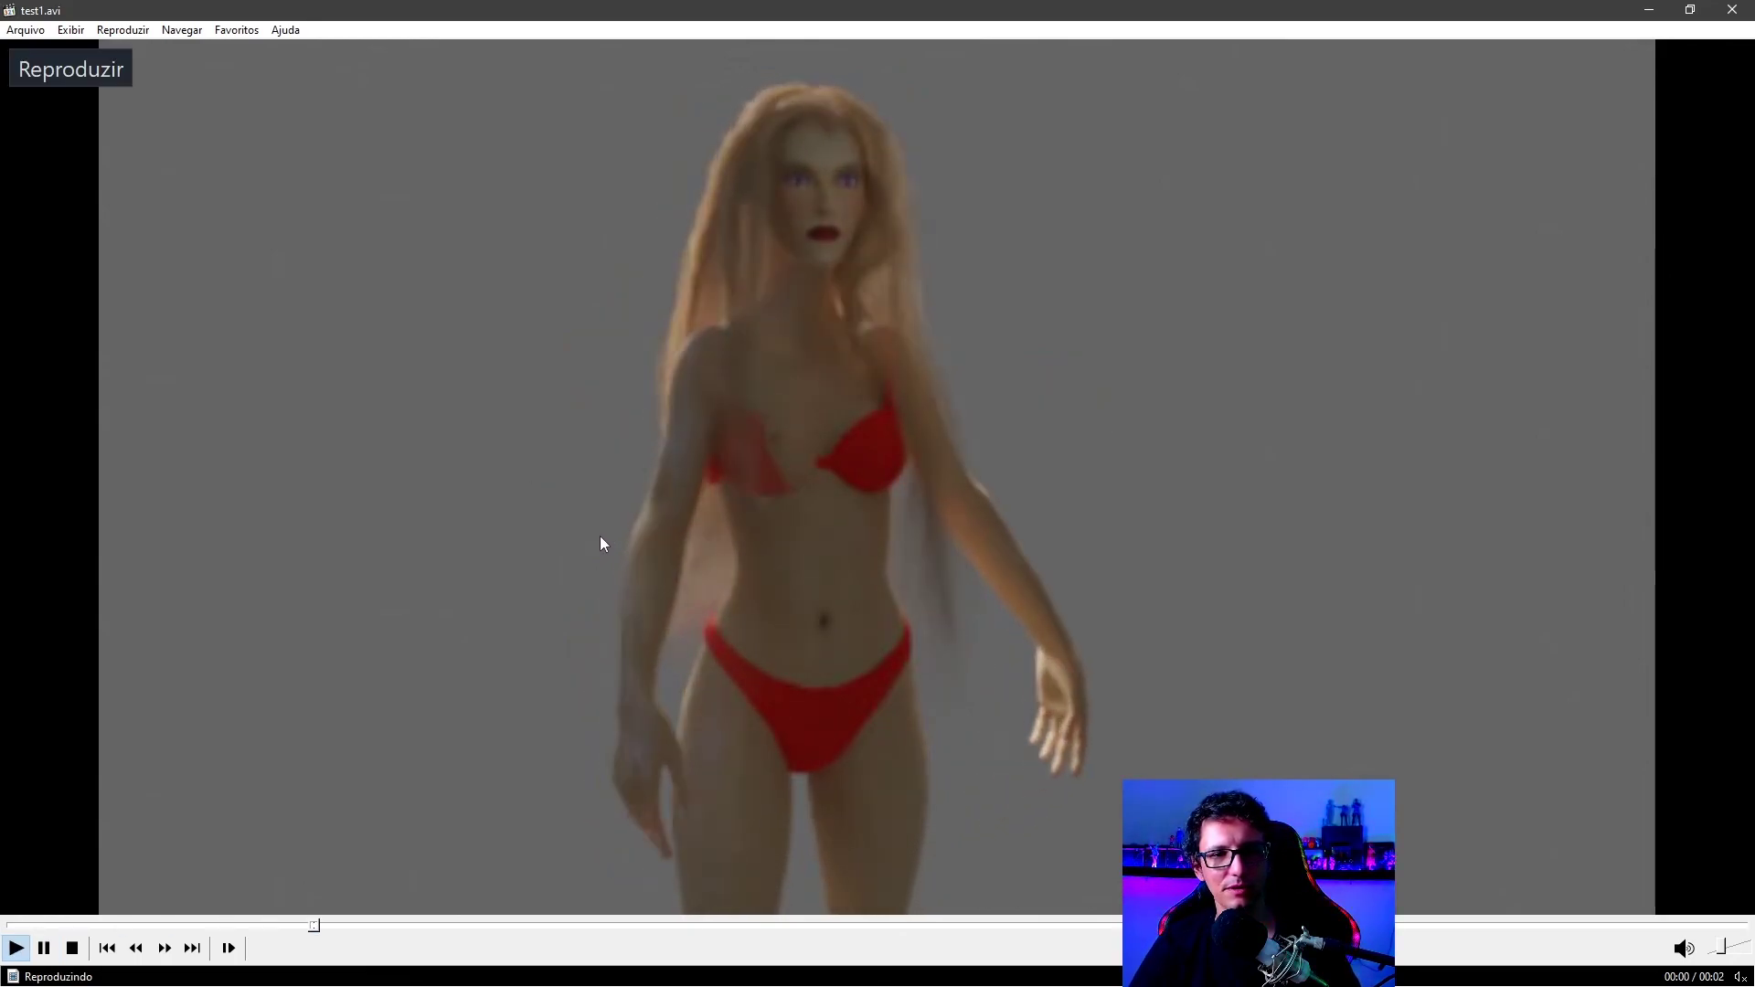
left_click(688, 508)
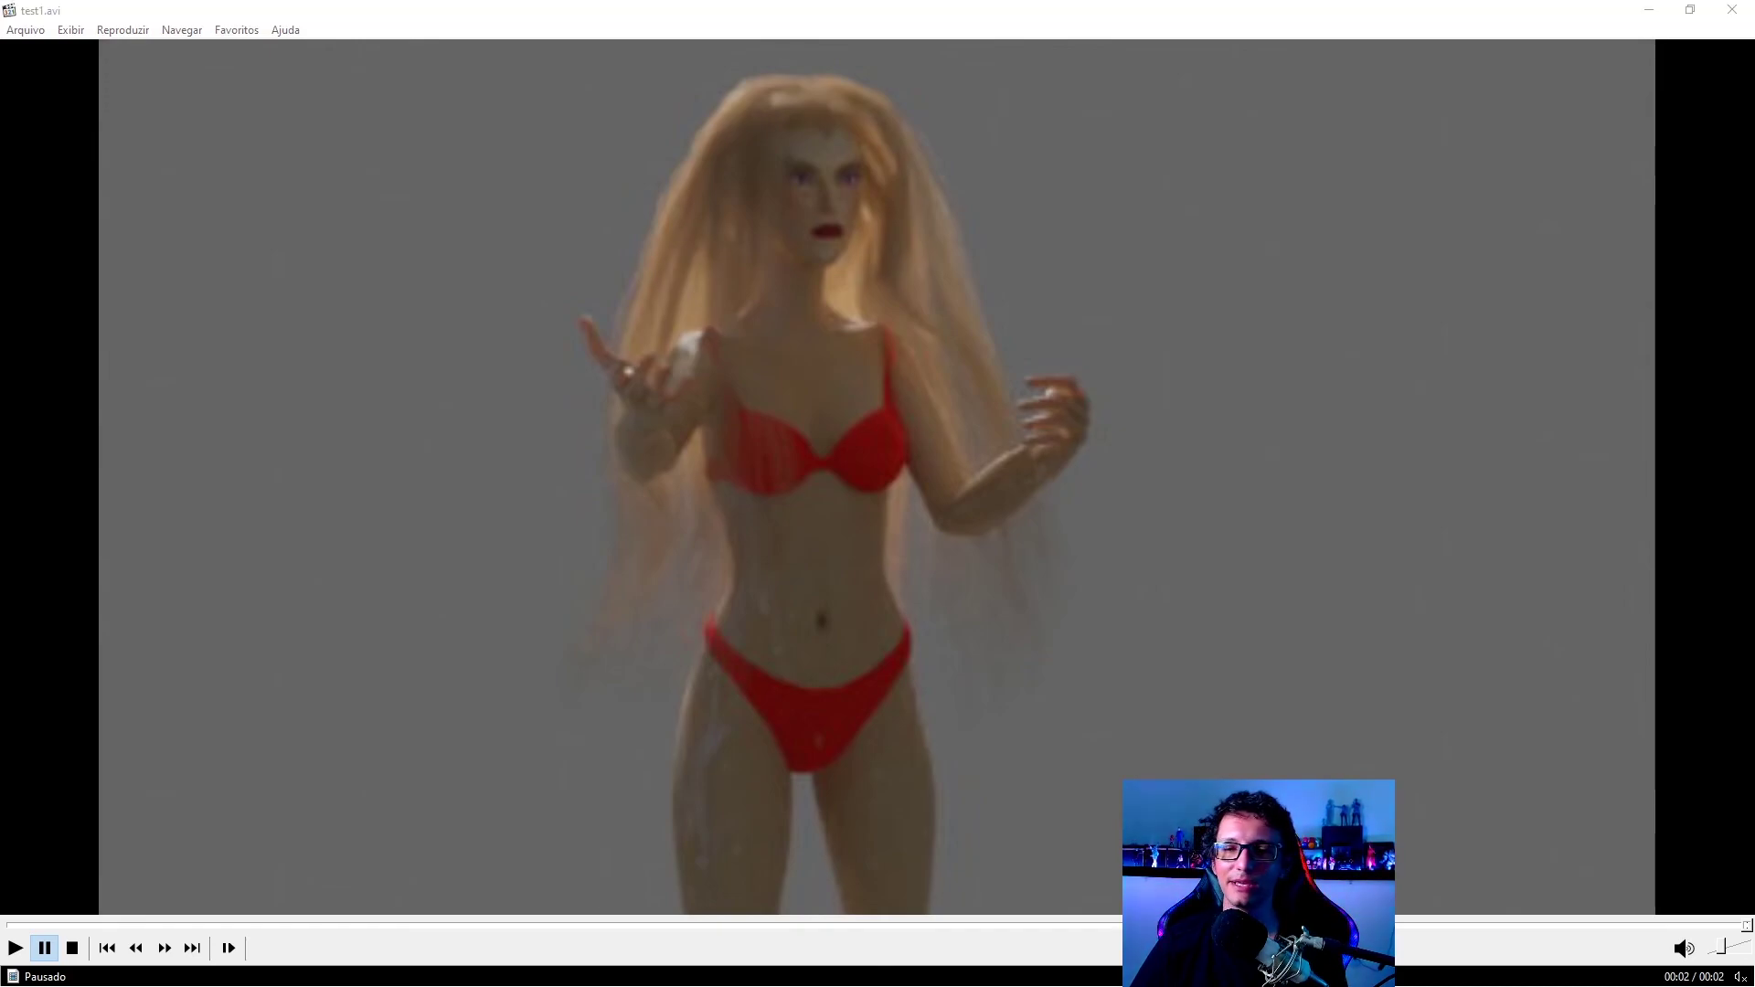
left_click_drag(1342, 503, 1098, 376)
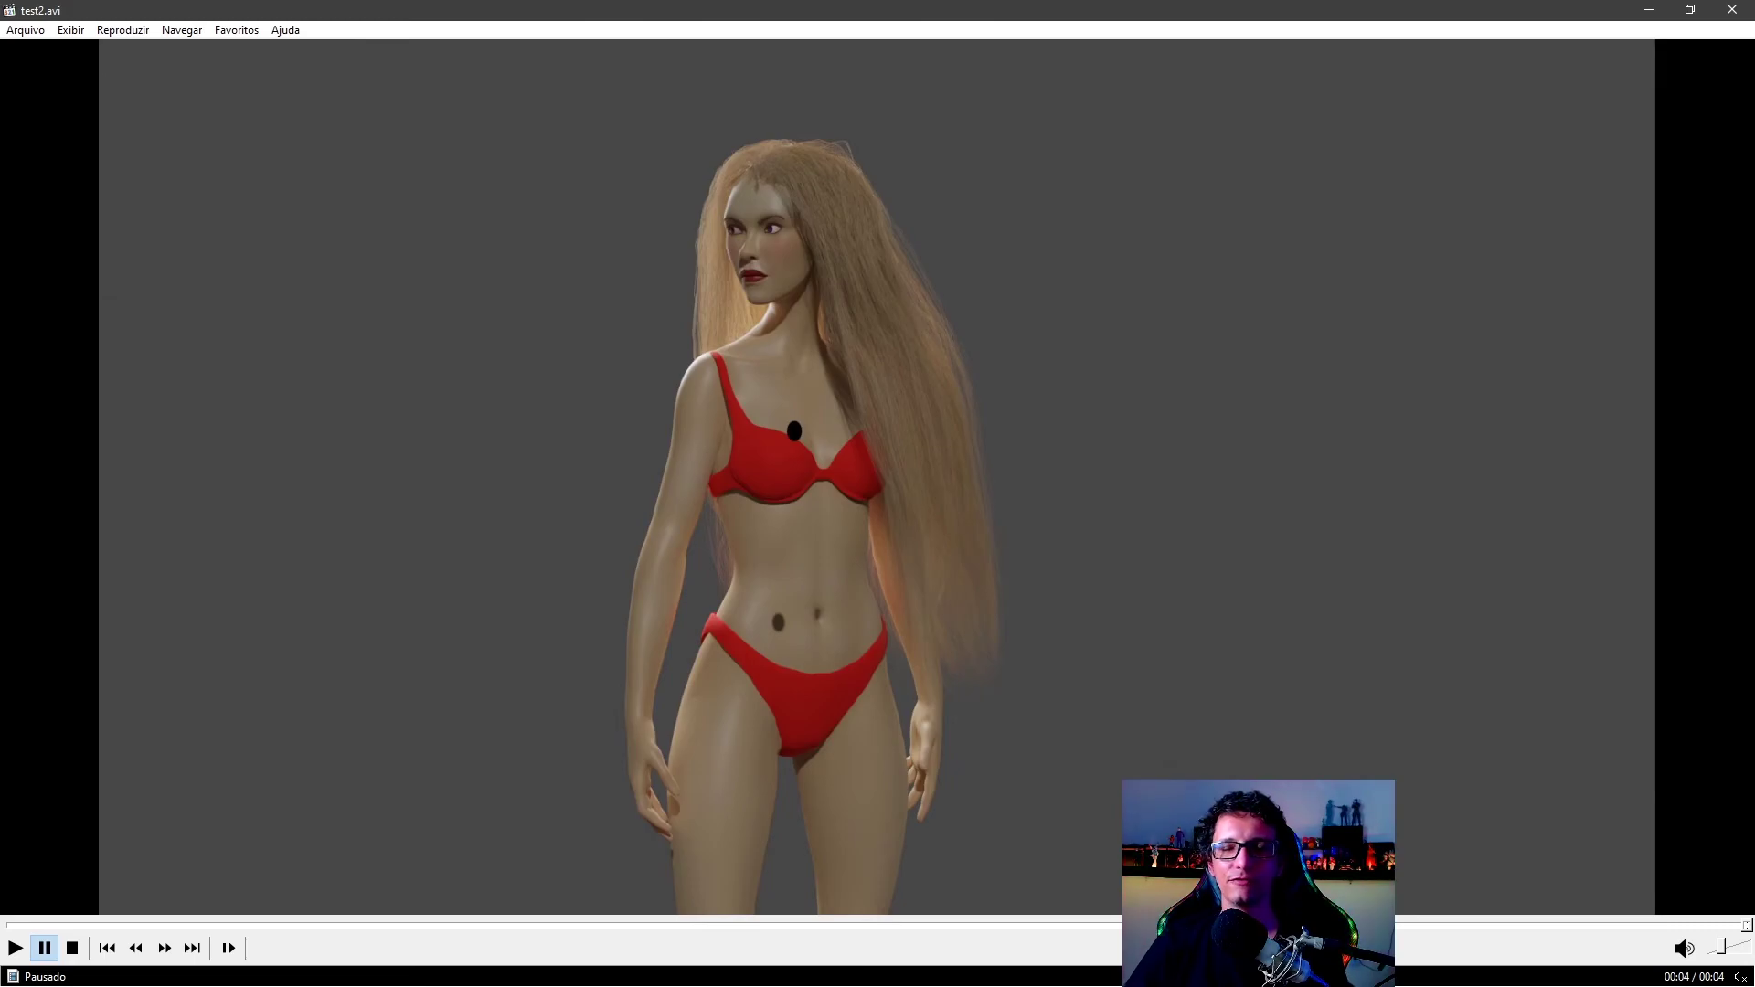
- Replay test2.avi twice, then advance to test3.avi
left_click(885, 374)
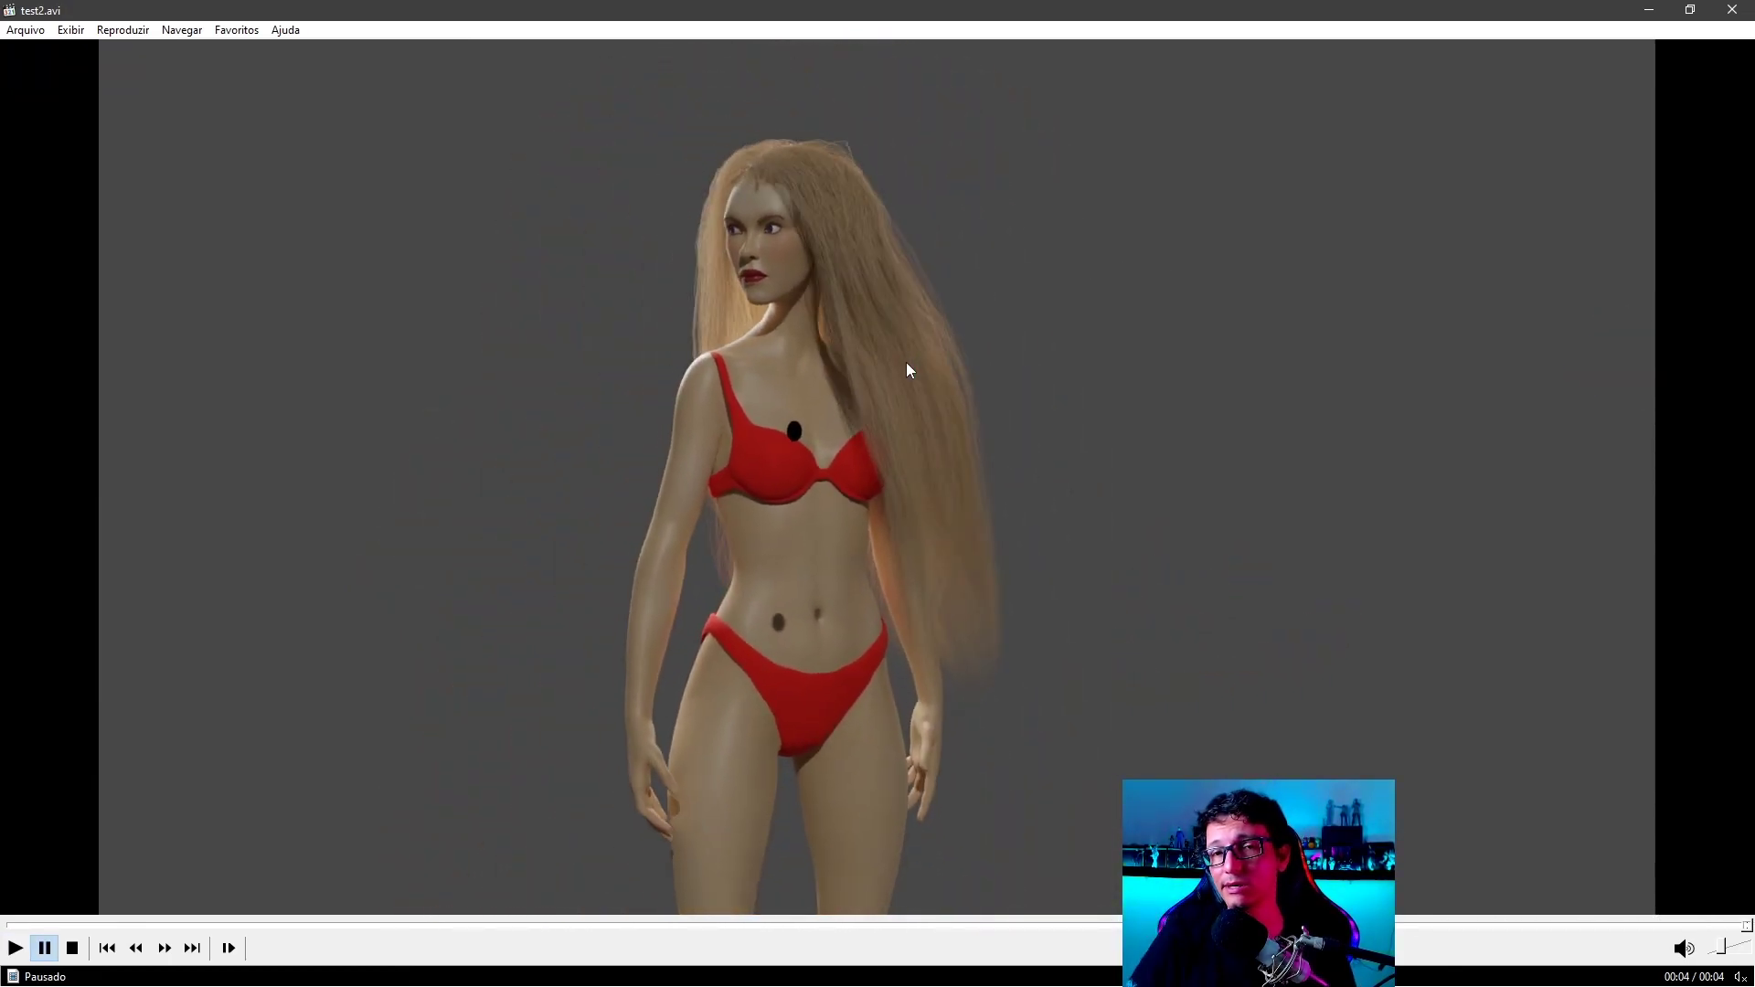
left_click(834, 362)
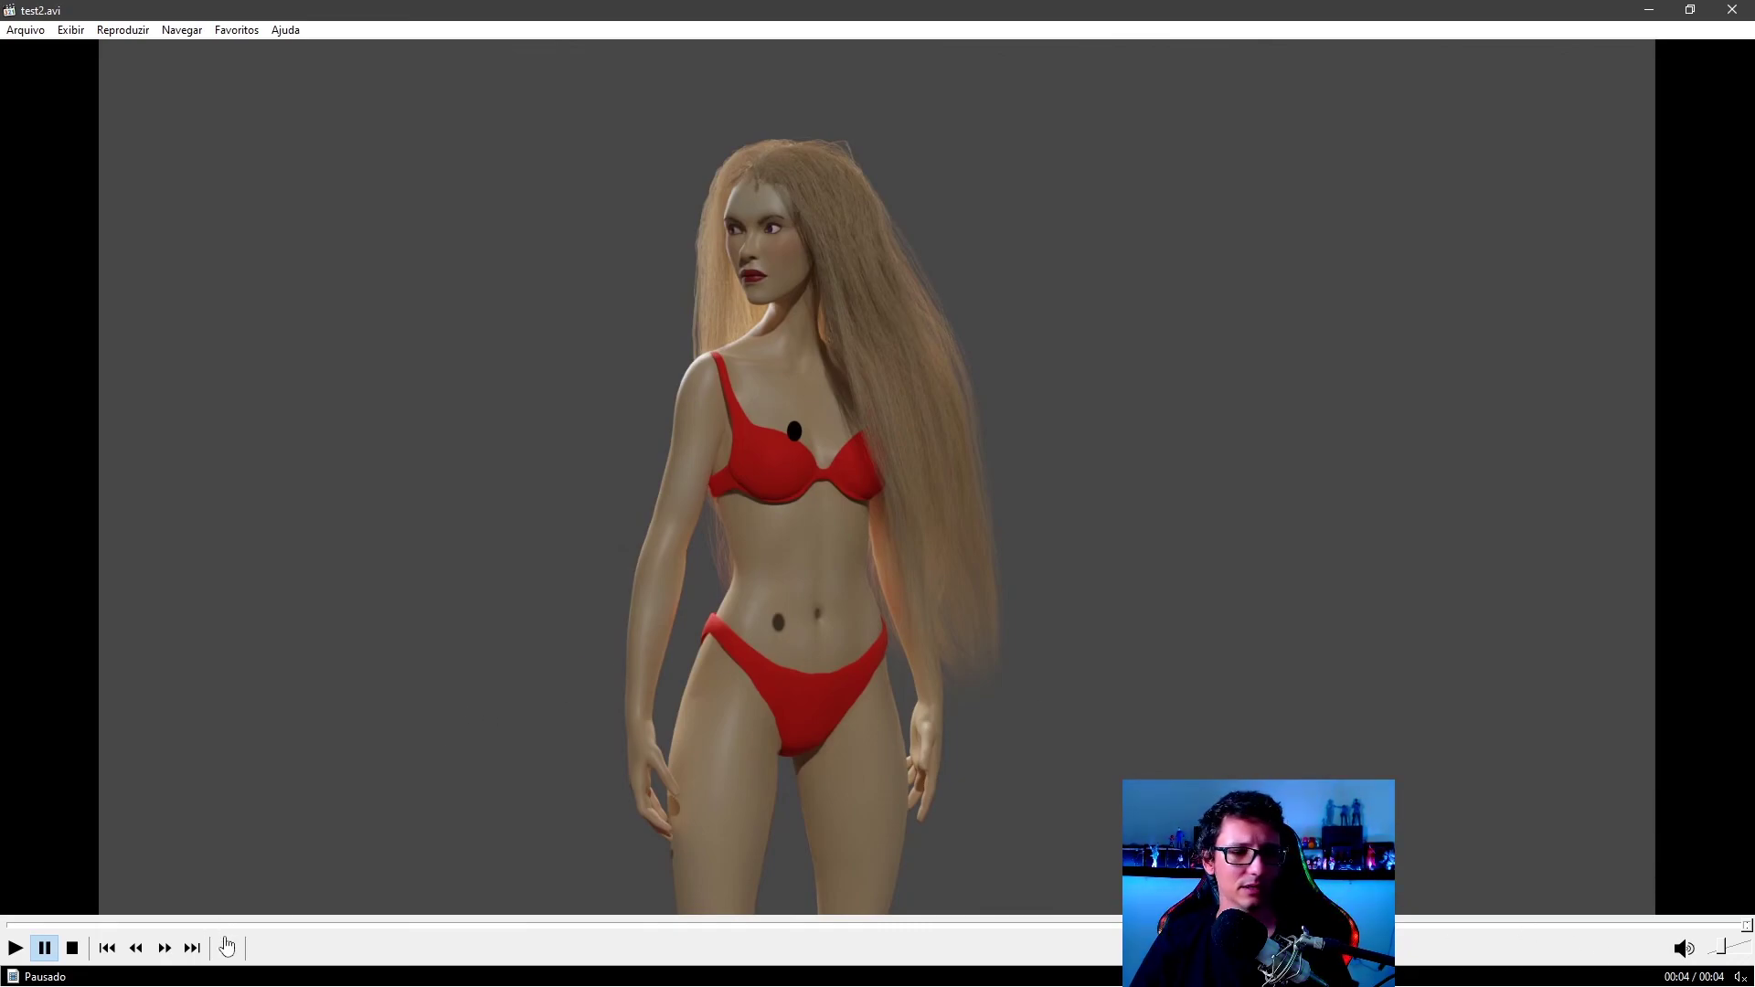
left_click(192, 948)
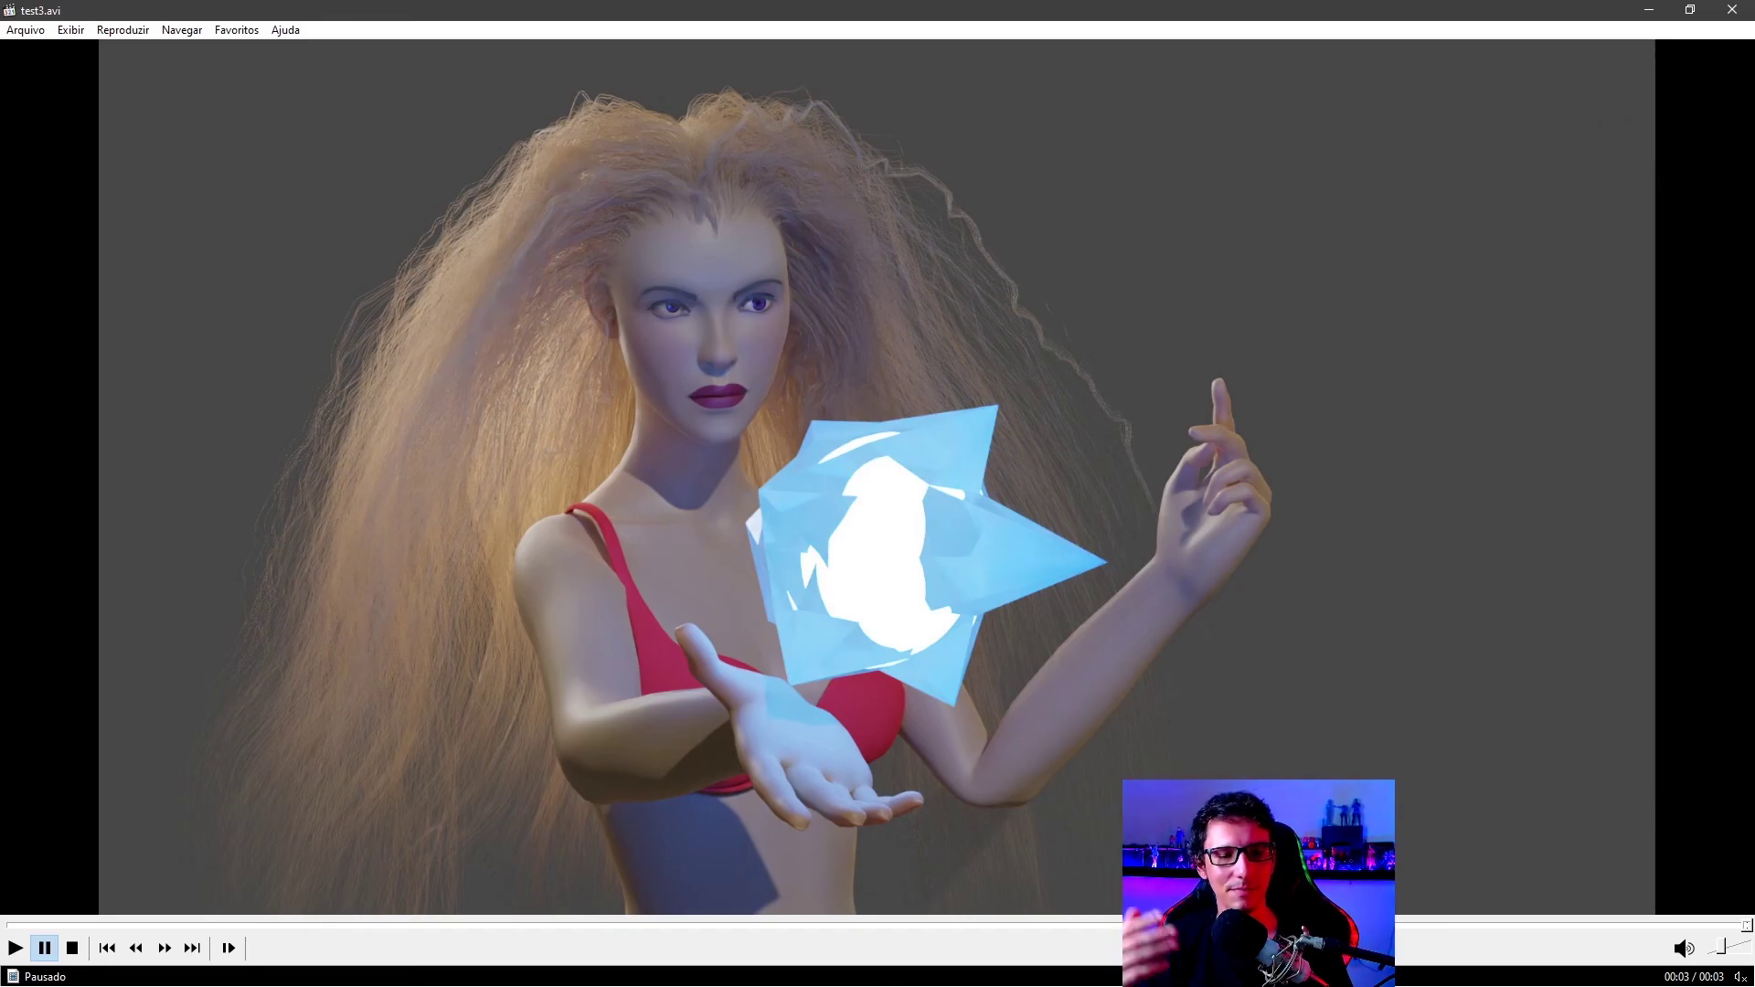
- Watch the test3.avi ice-crystal animation twice more
left_click(682, 596)
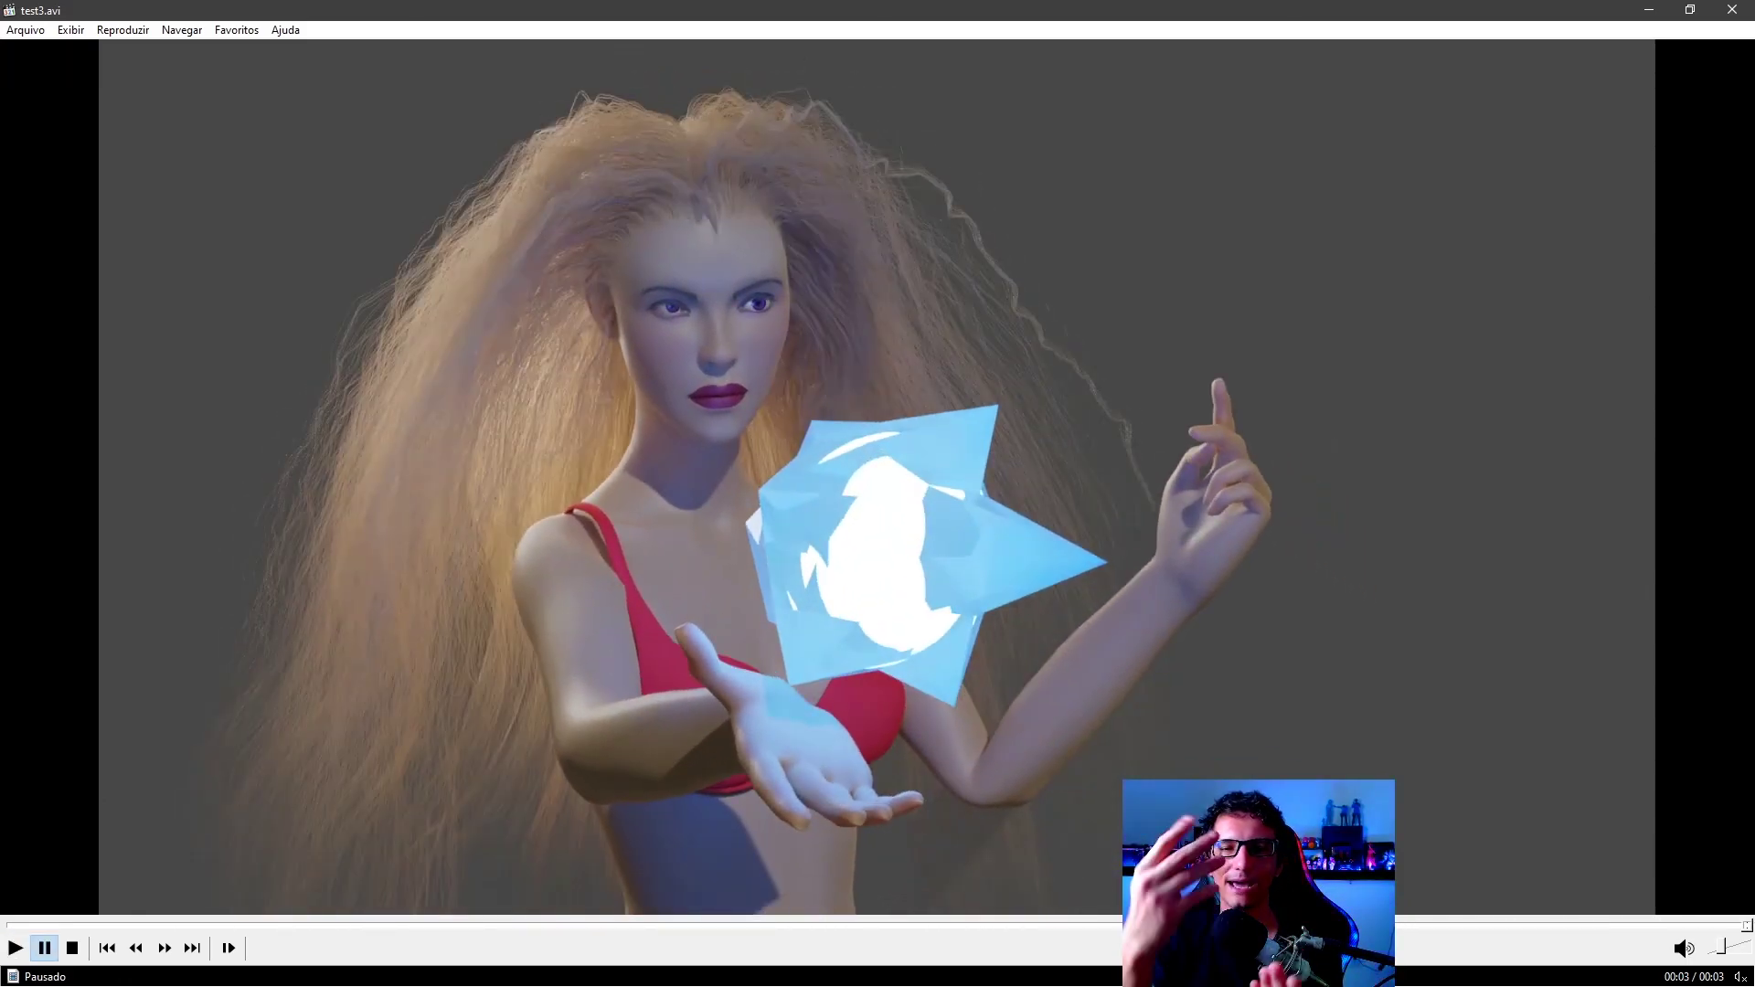
left_click(906, 639)
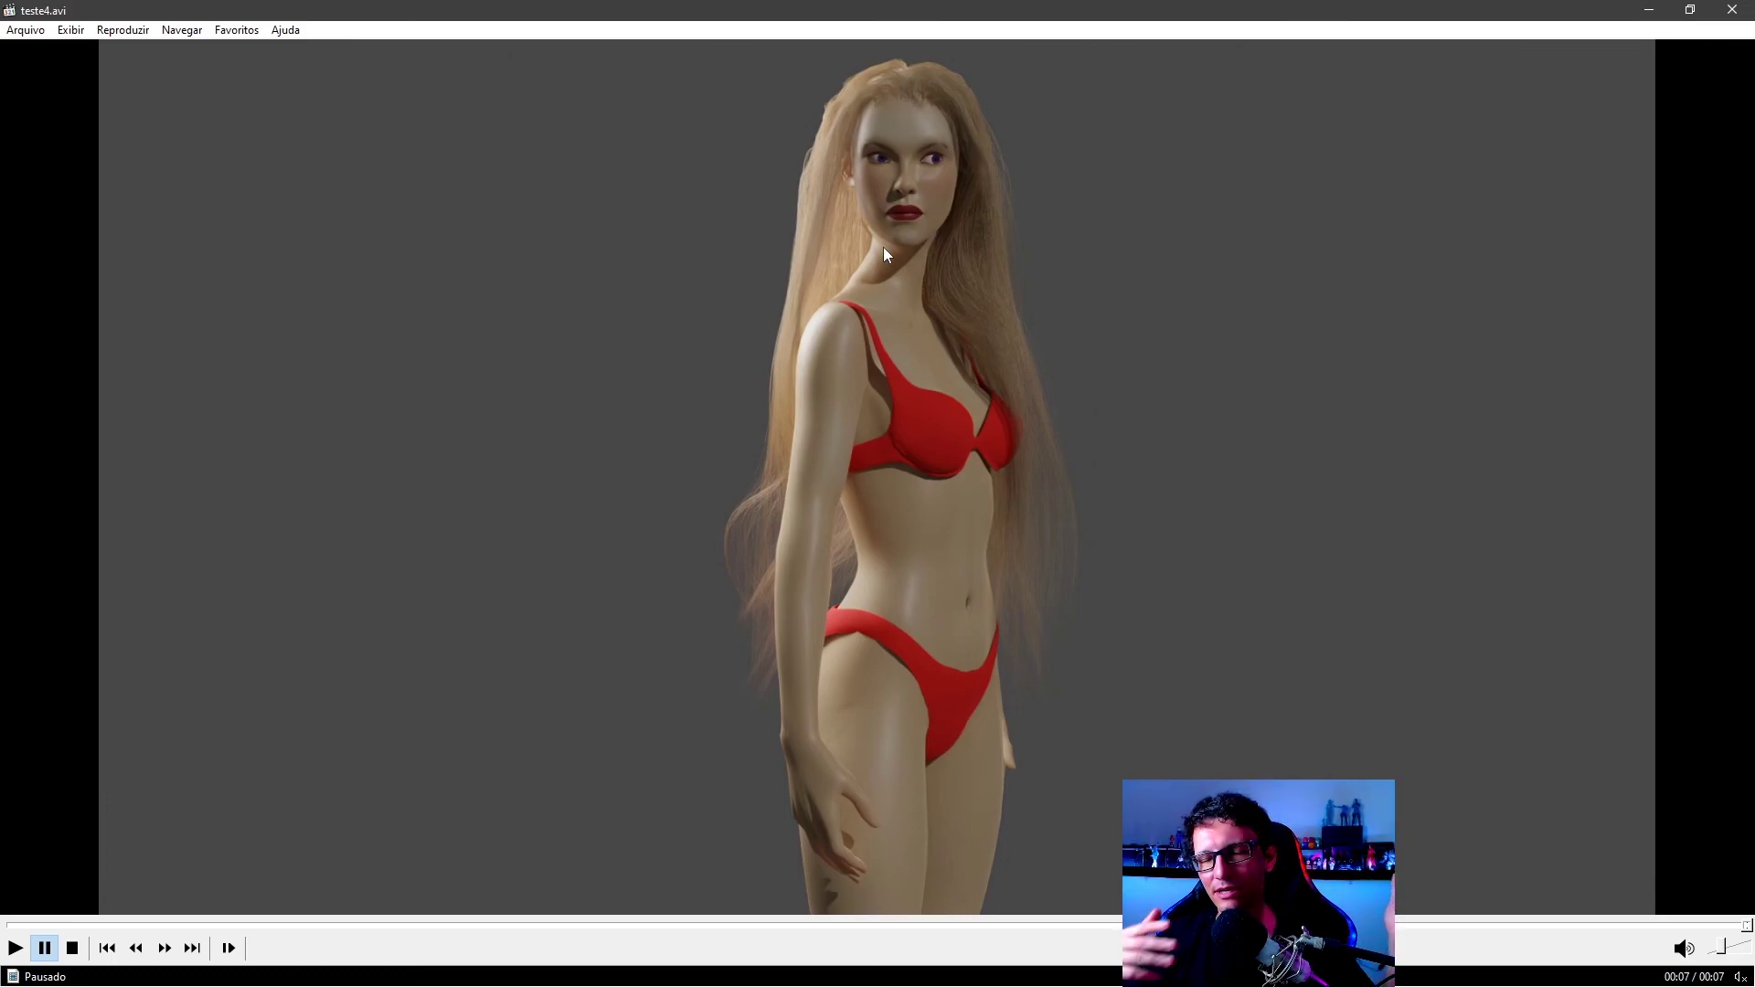
- Replay teste4.avi, then advance to video10001-0200.mp4
left_click(893, 431)
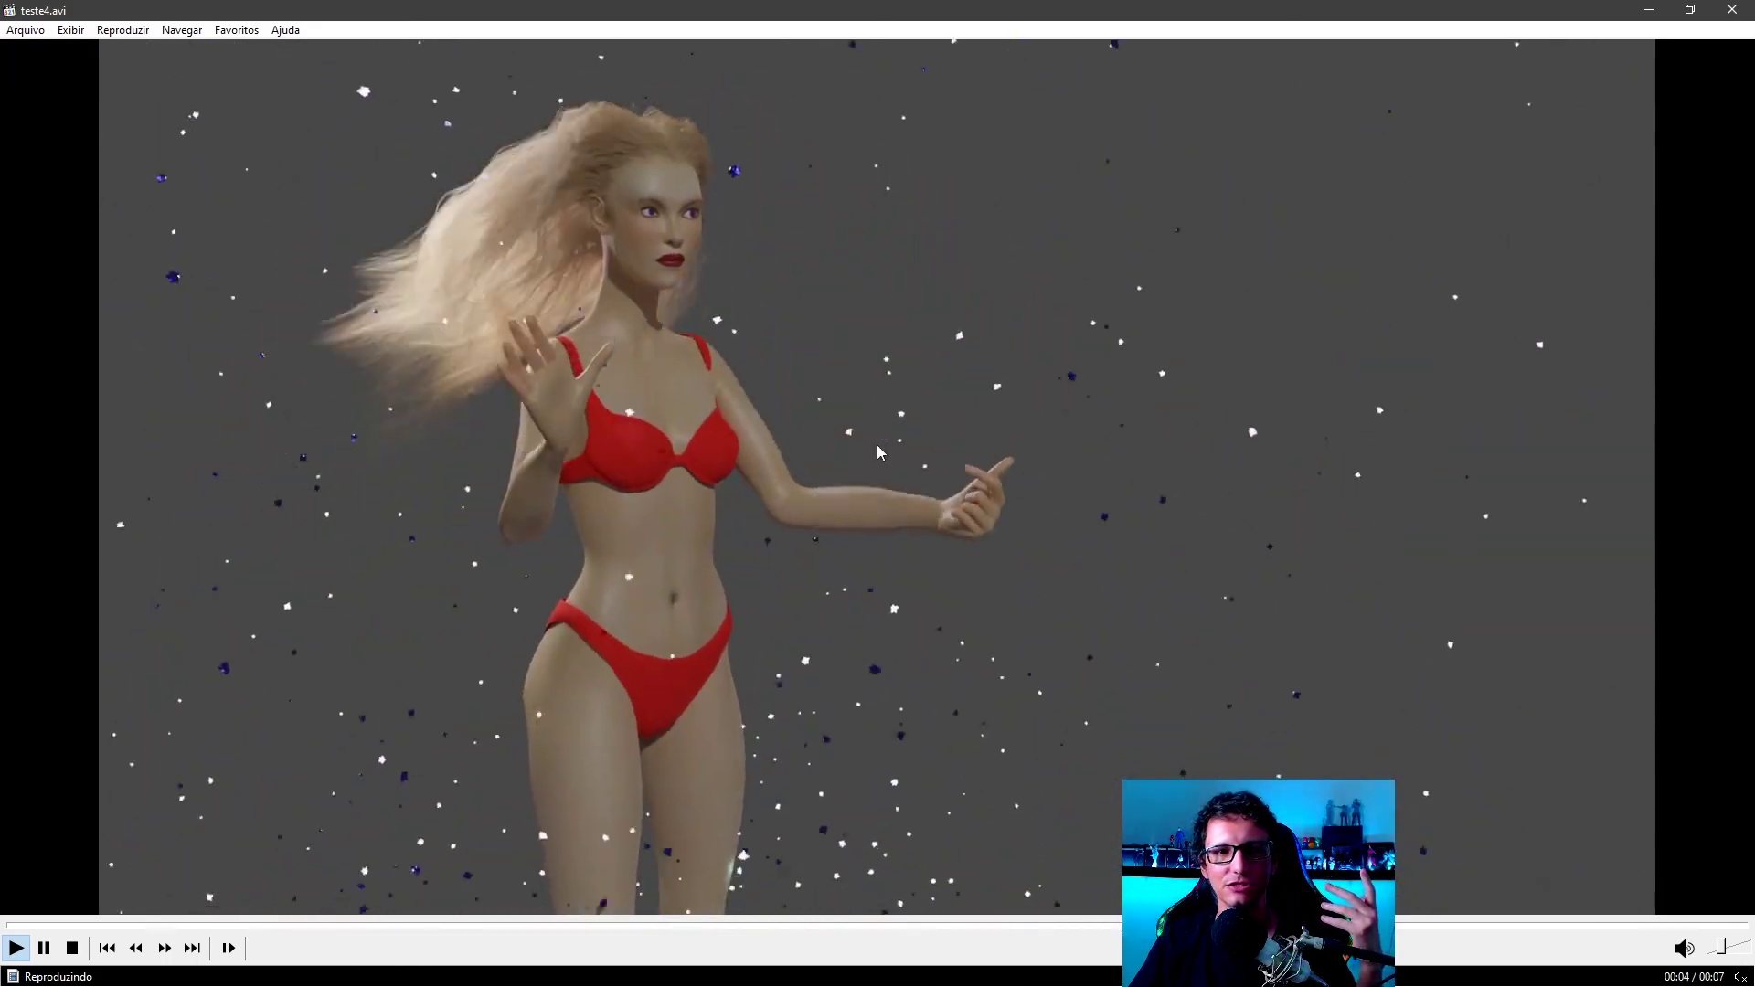
left_click(194, 951)
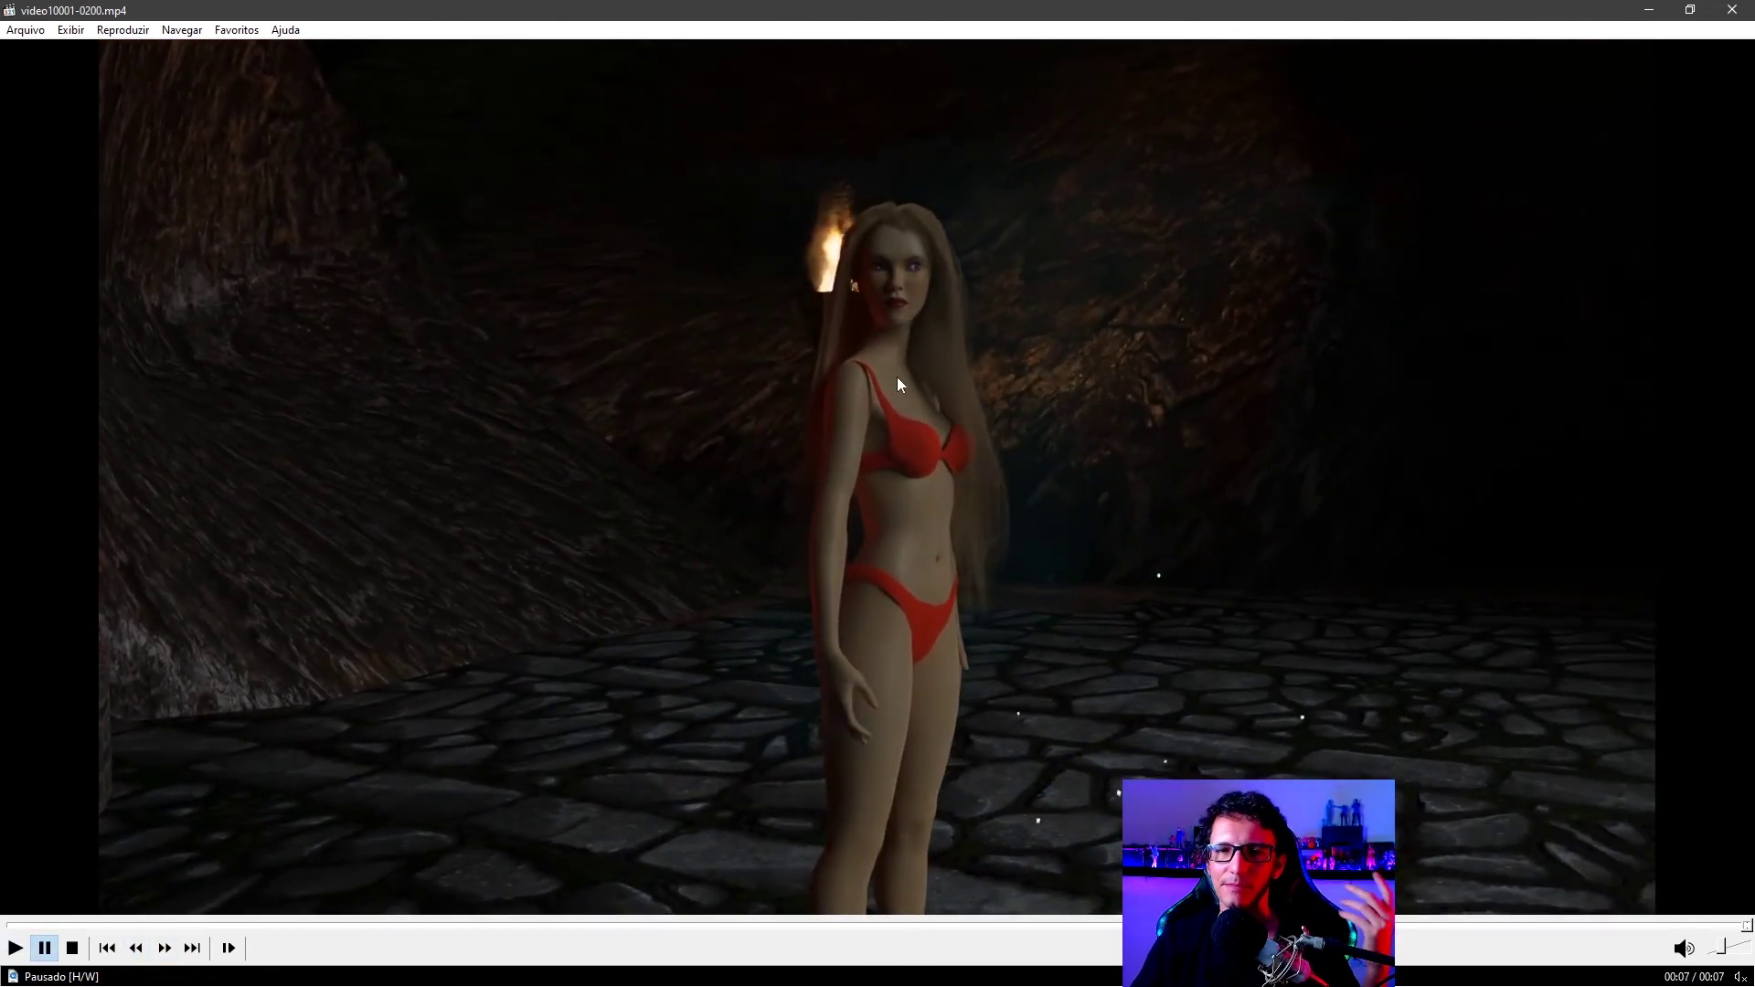
key("space")
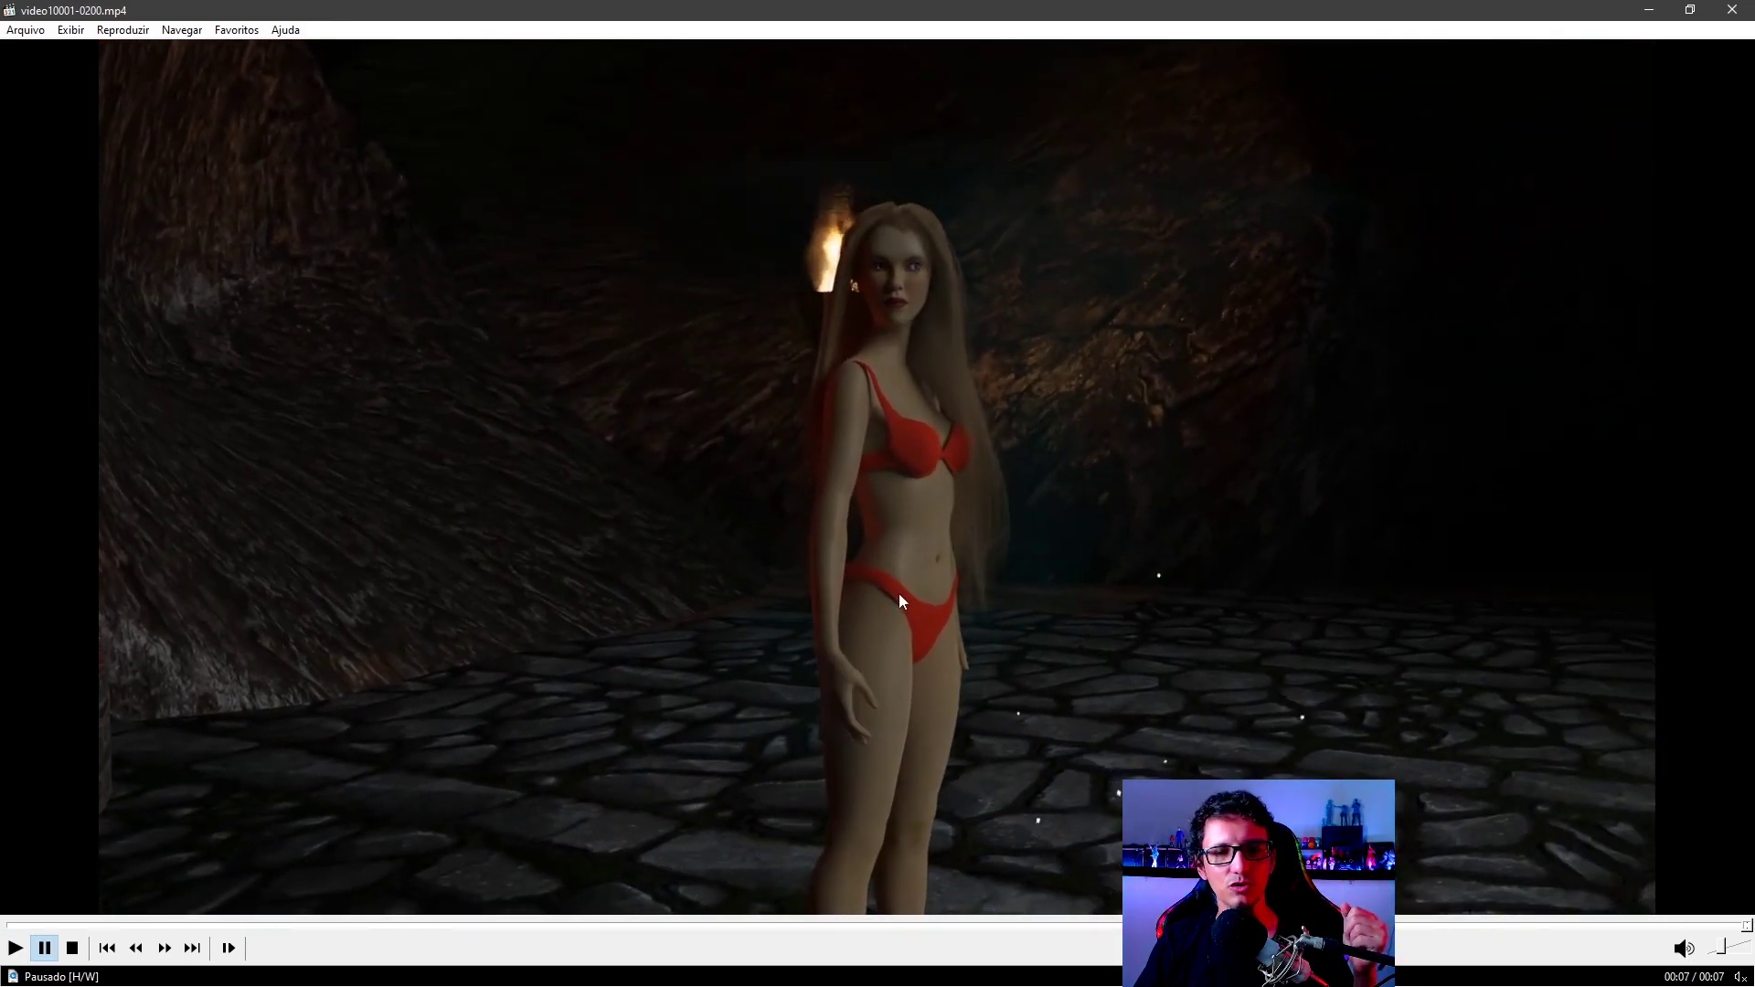
left_click(900, 599)
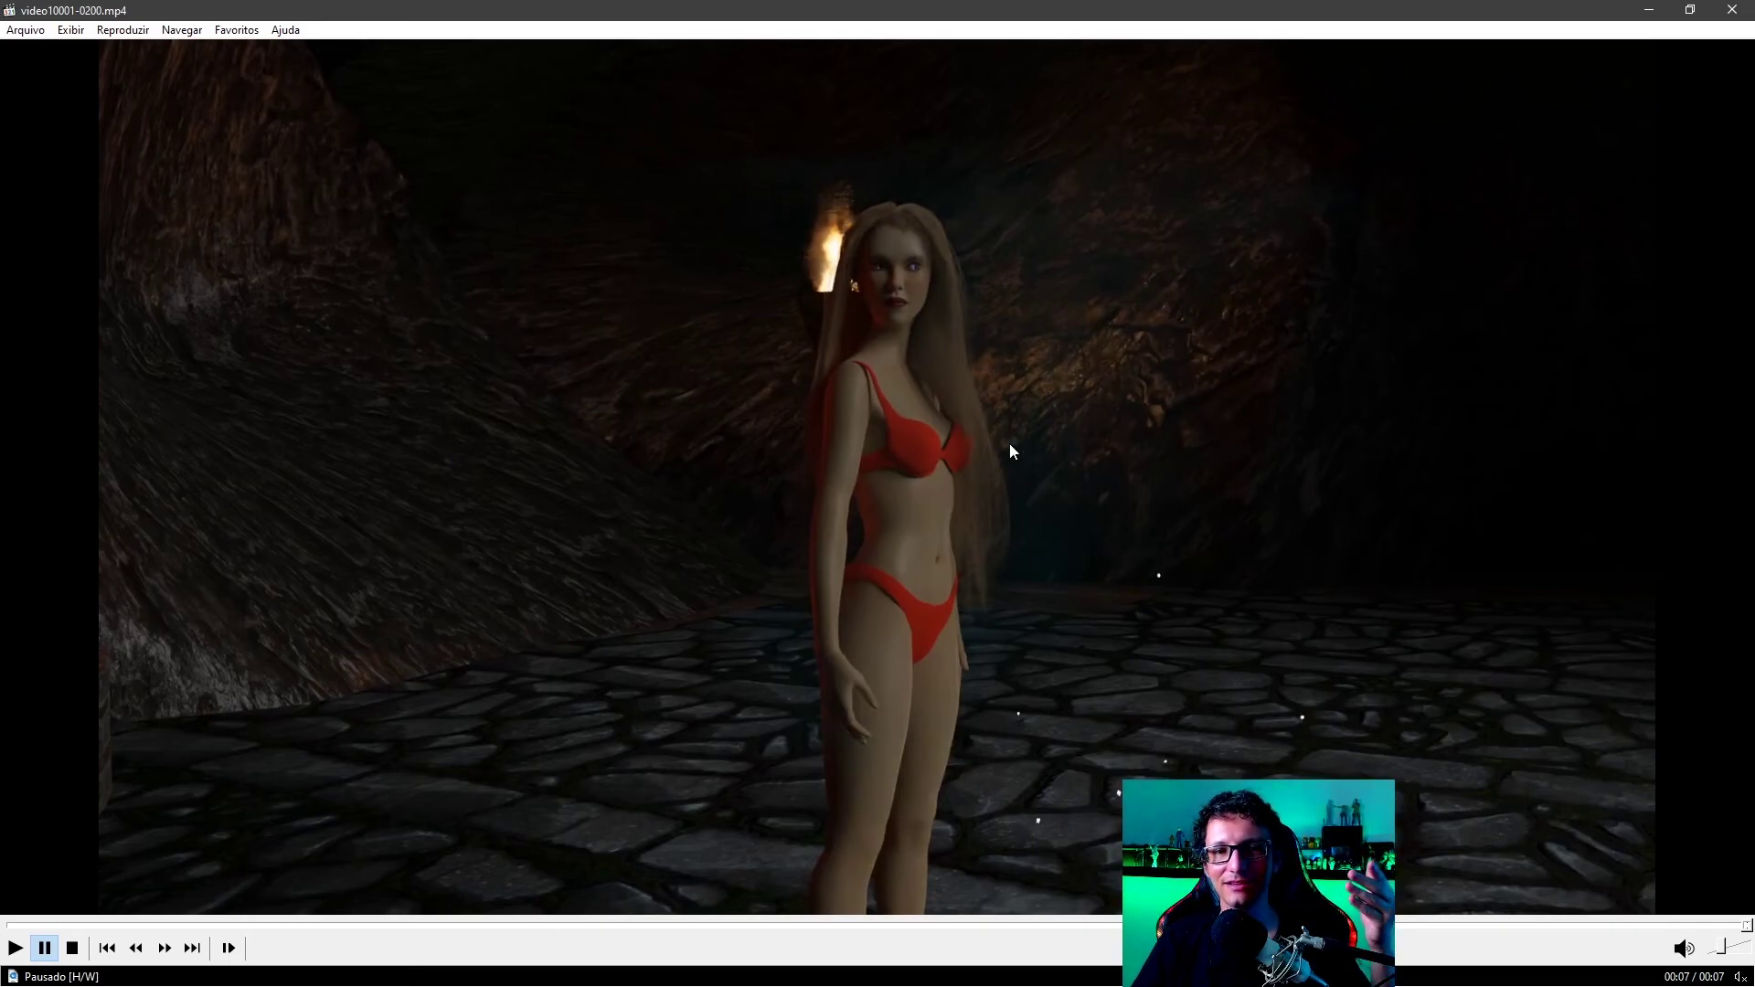
key("space")
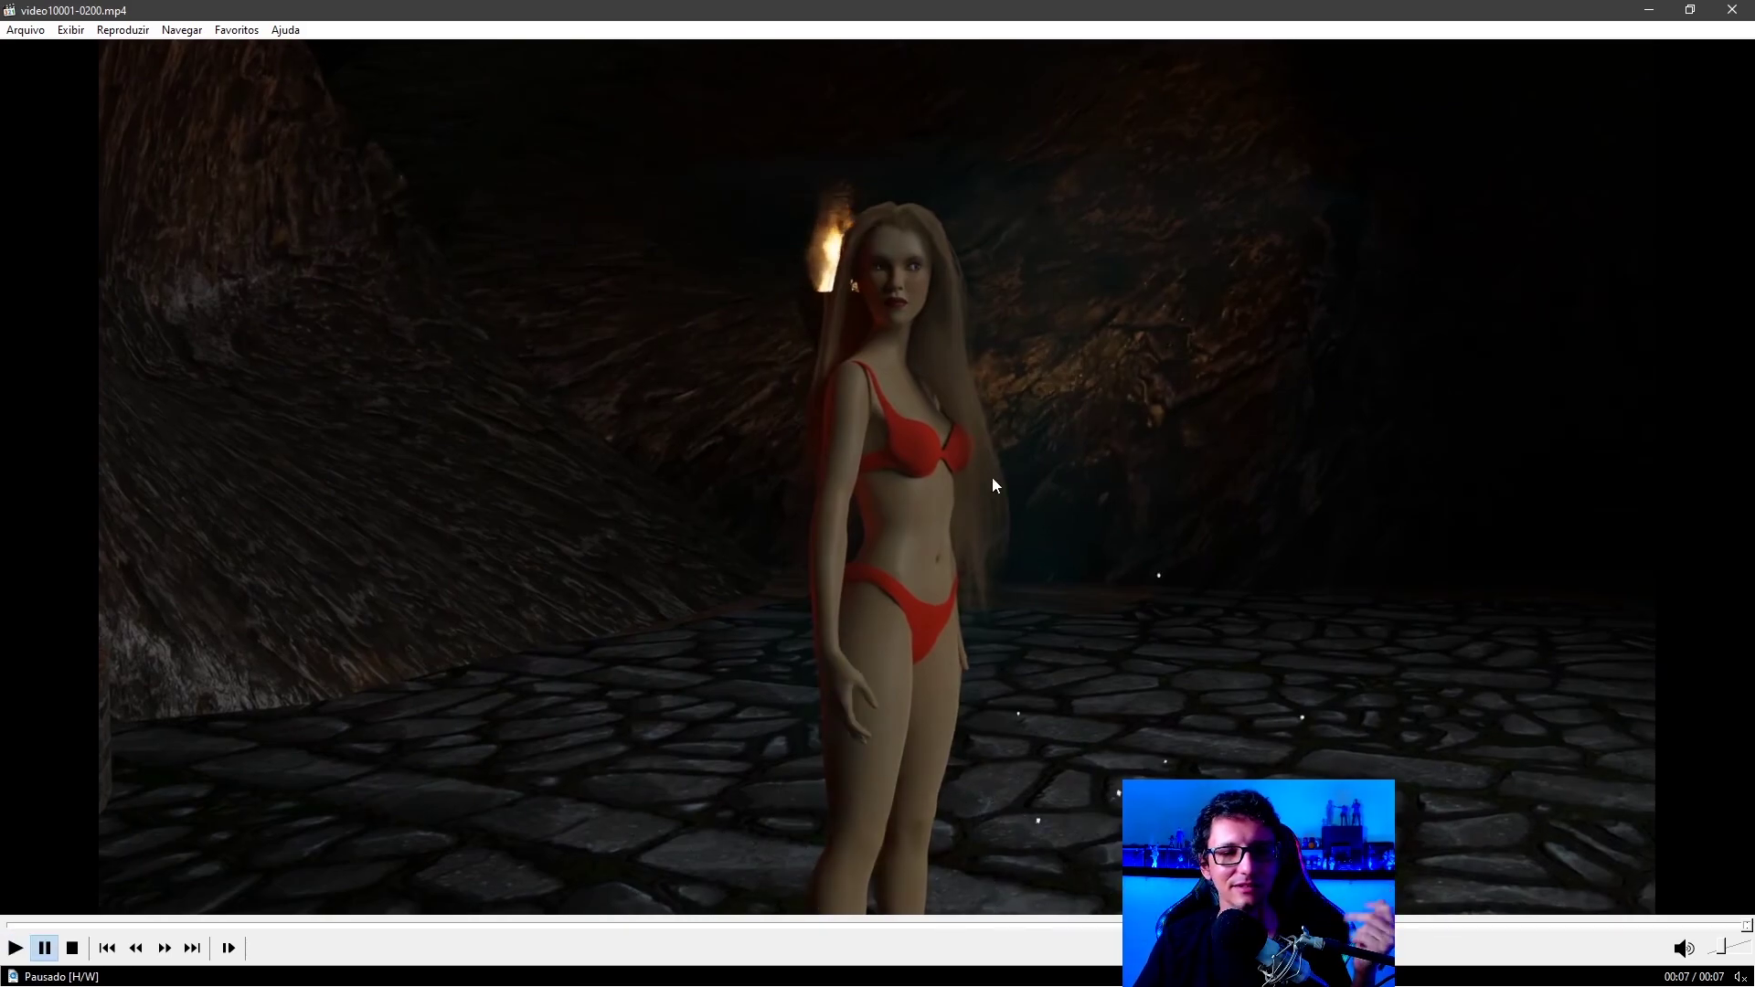
left_click(923, 496)
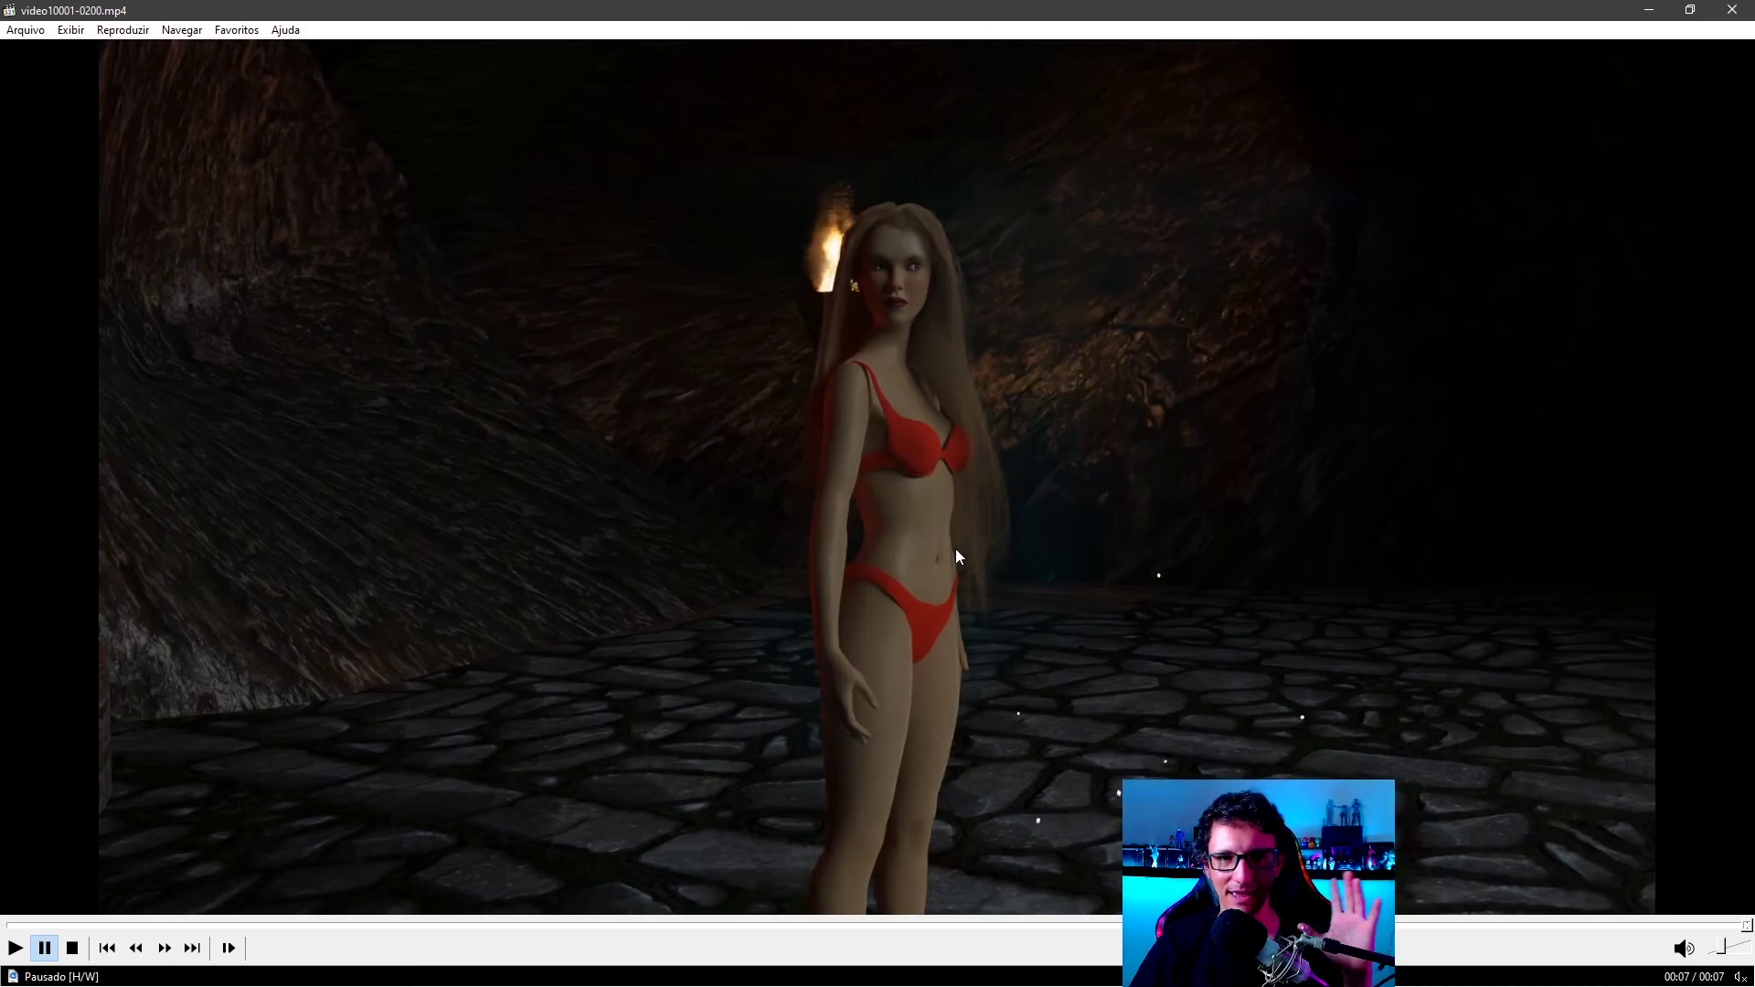
key("space")
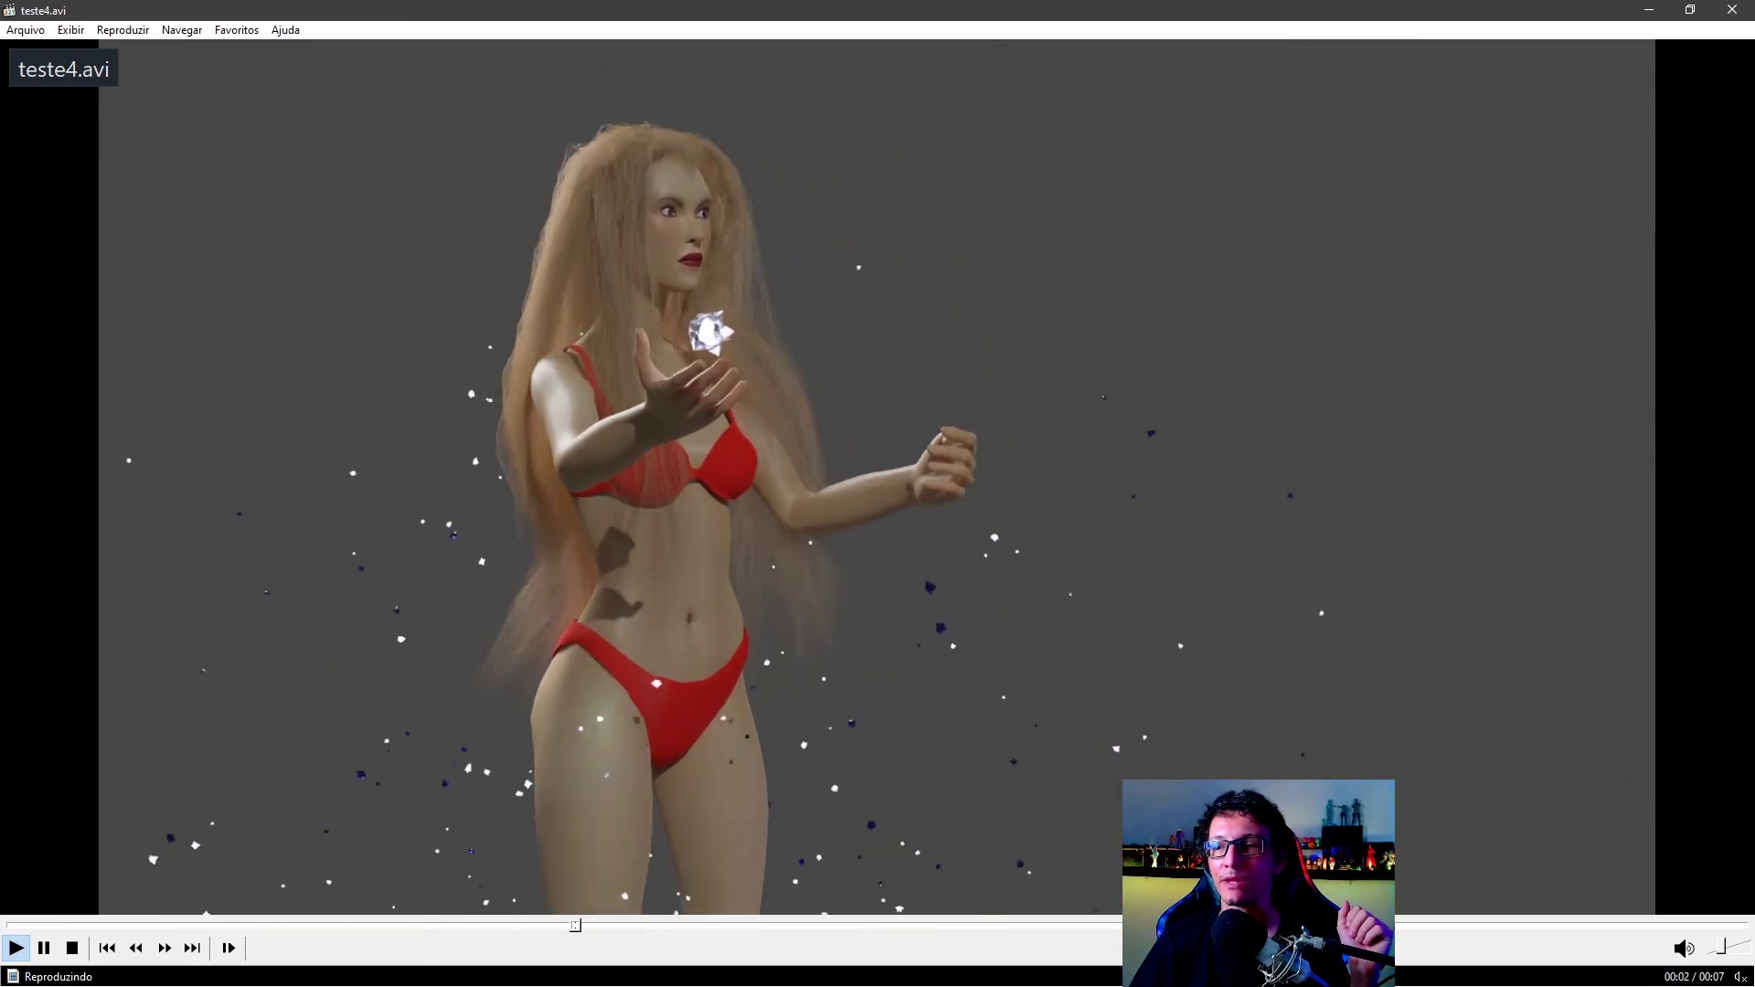
- Skip from teste4.avi to the cave render video10001-0200.mp4 with Page Down
key("Page_Down")
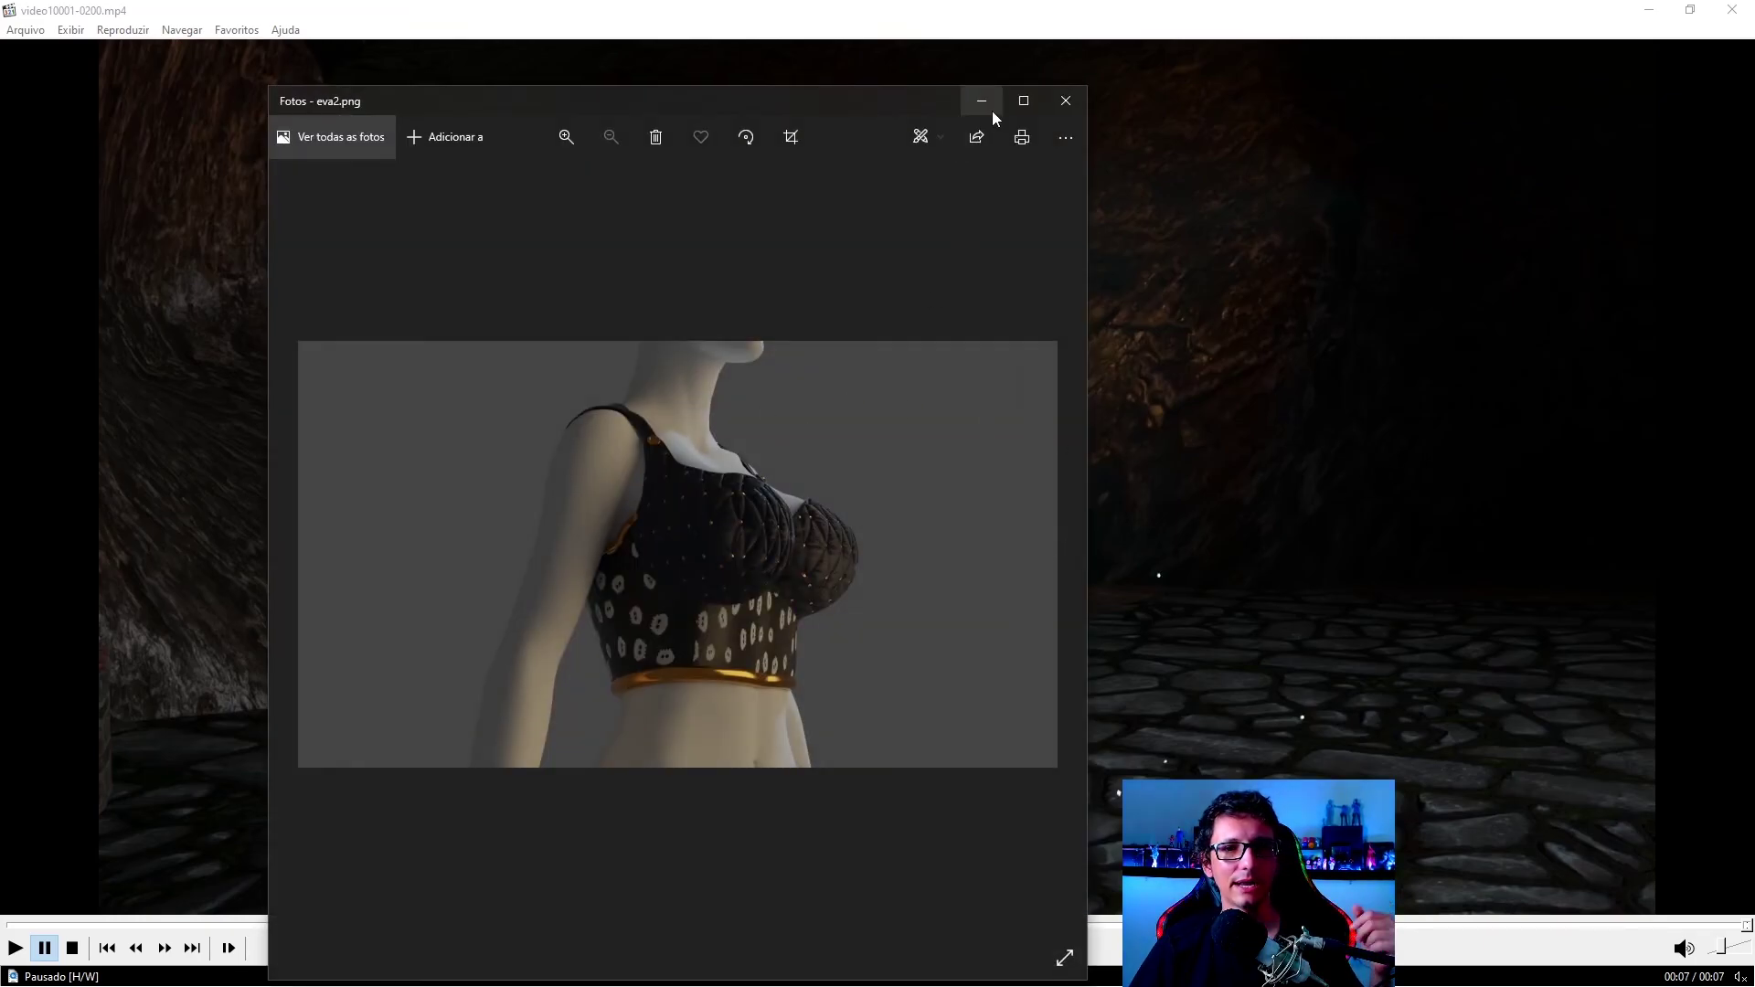
- Enlarge eva2.png, then browse the garment renders to eva9.png, zooming on fabric details
left_click(1024, 101)
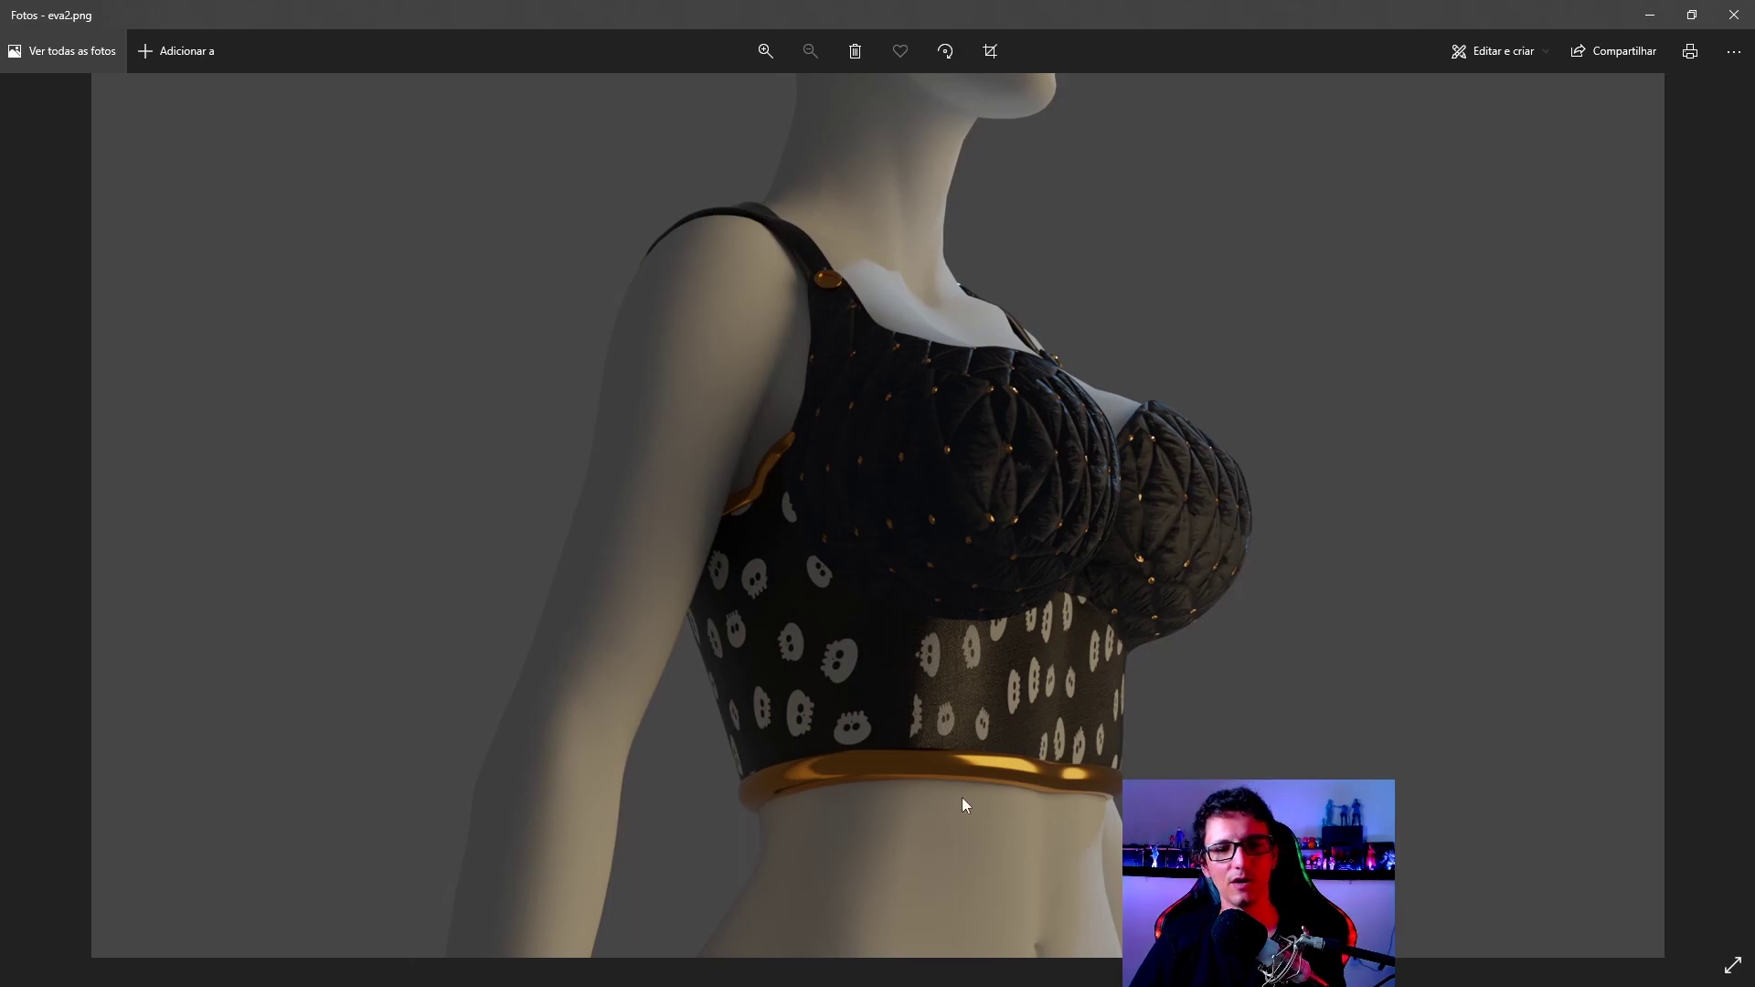
scroll(962, 798, "up", 1, "ctrl")
scroll(965, 795, "up", 1, "ctrl")
scroll(980, 762, "up", 1, "ctrl")
scroll(1133, 651, "up", 1, "ctrl")
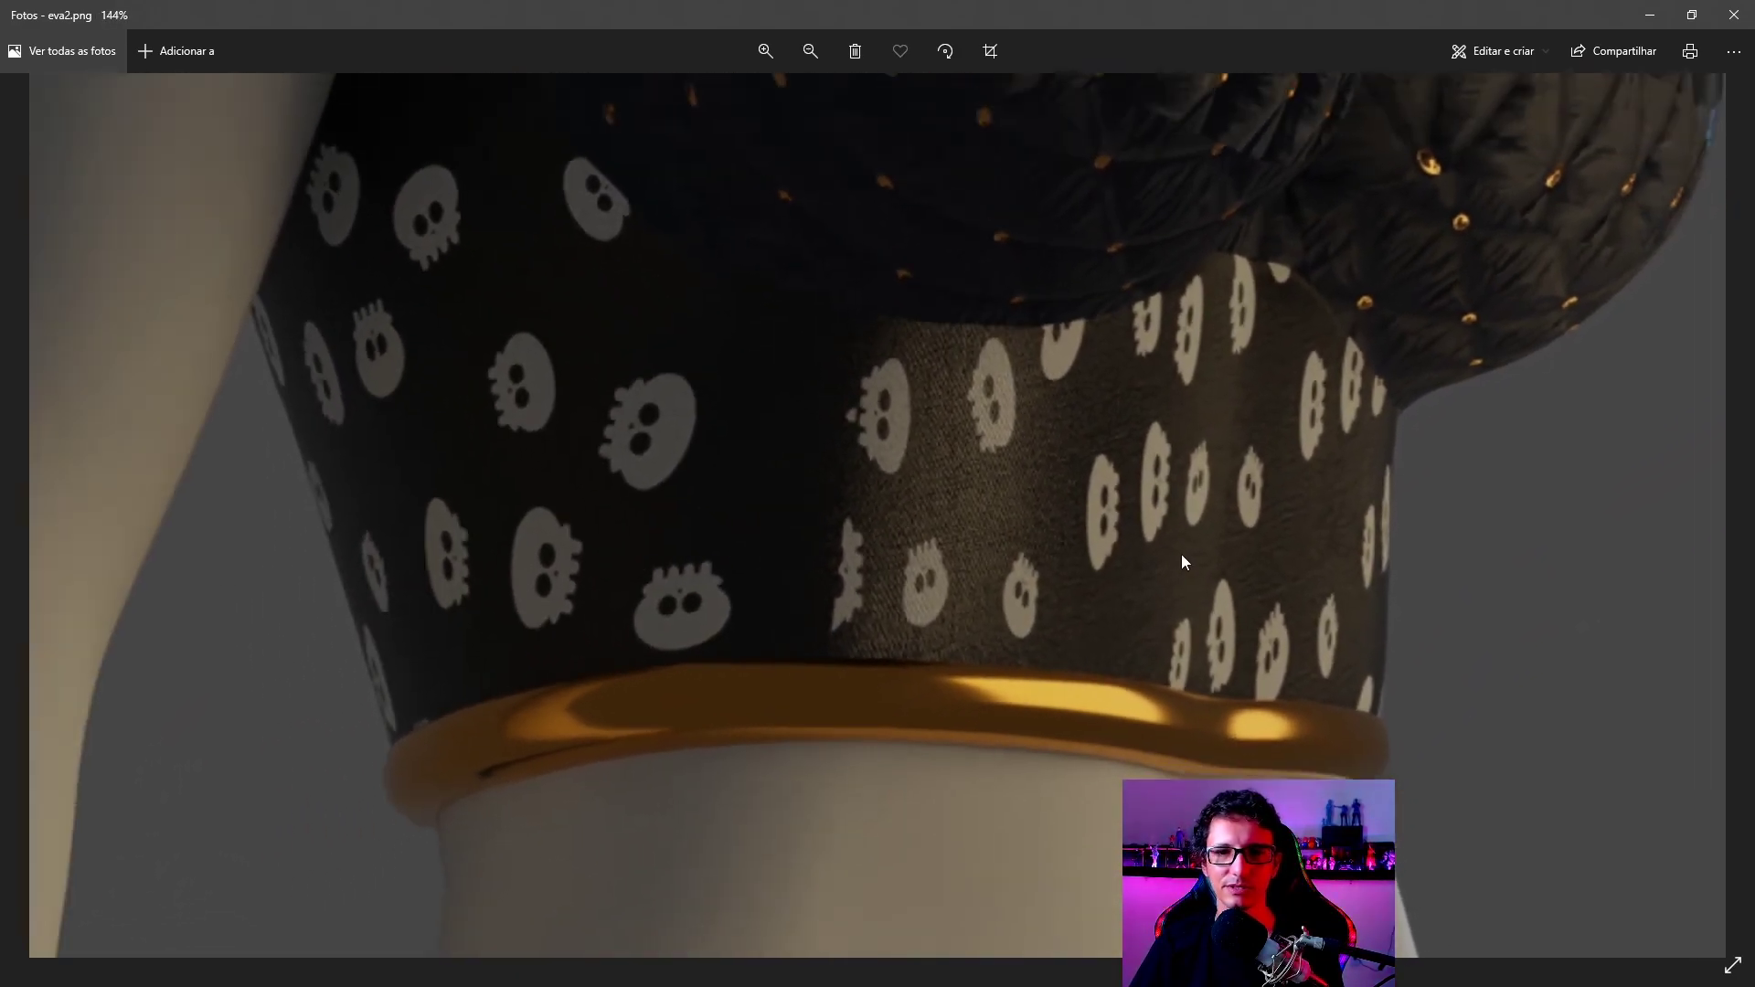
scroll(1181, 554, "down", 3, "ctrl")
scroll(1172, 547, "down", 1)
scroll(1042, 532, "up", 3, "ctrl")
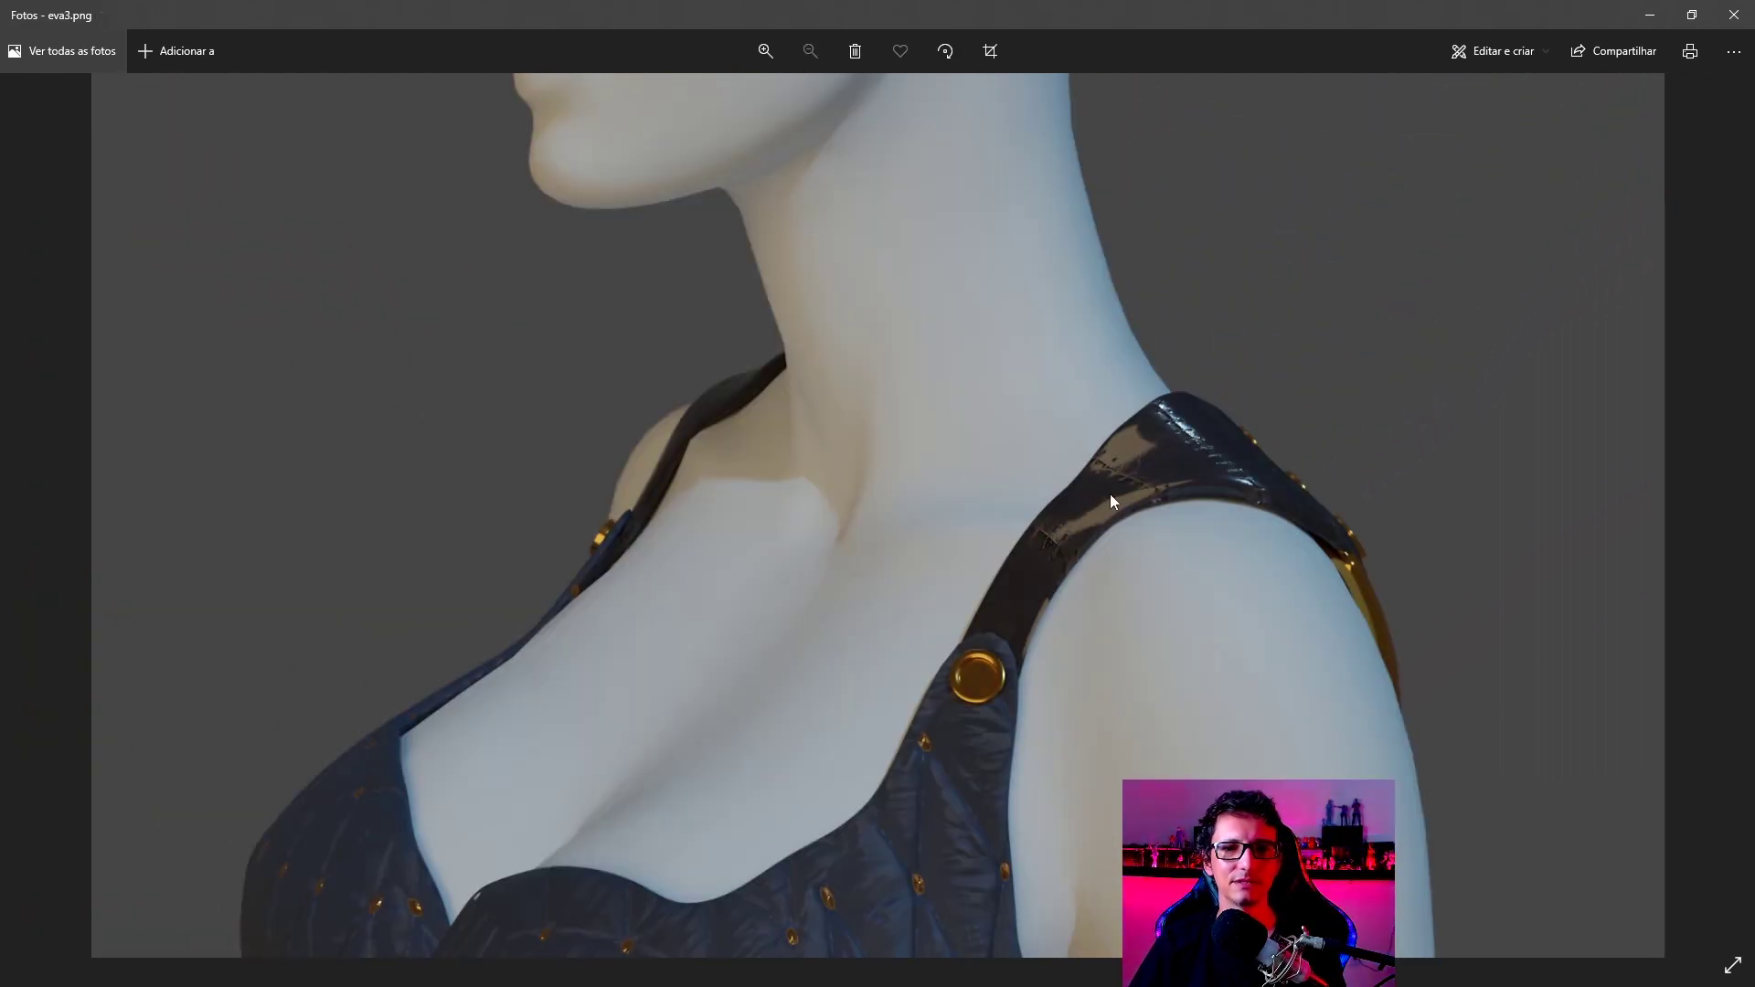
scroll(1204, 459, "up", 1, "ctrl")
scroll(1203, 459, "up", 2, "ctrl")
scroll(1204, 459, "up", 1, "ctrl")
scroll(1204, 459, "up", 1, "ctrl")
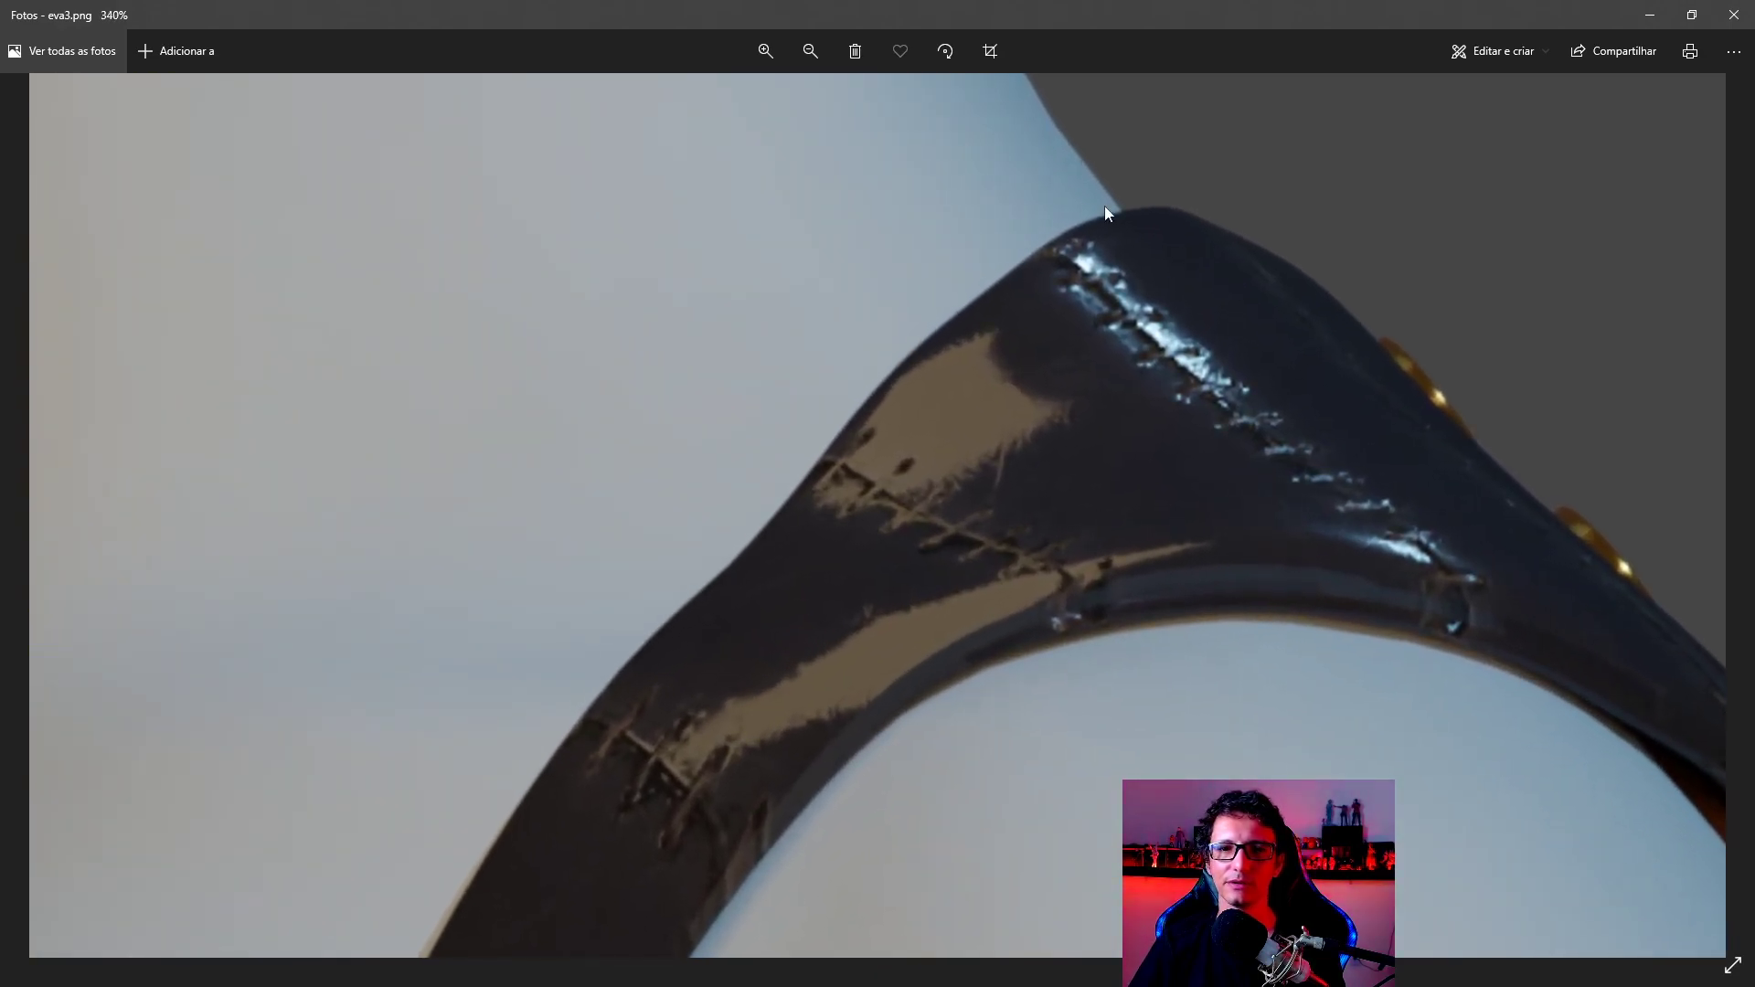
scroll(1081, 283, "down", 1, "ctrl")
scroll(1150, 496, "down", 1, "ctrl")
scroll(1035, 535, "down", 2, "ctrl")
scroll(972, 568, "down", 1, "ctrl")
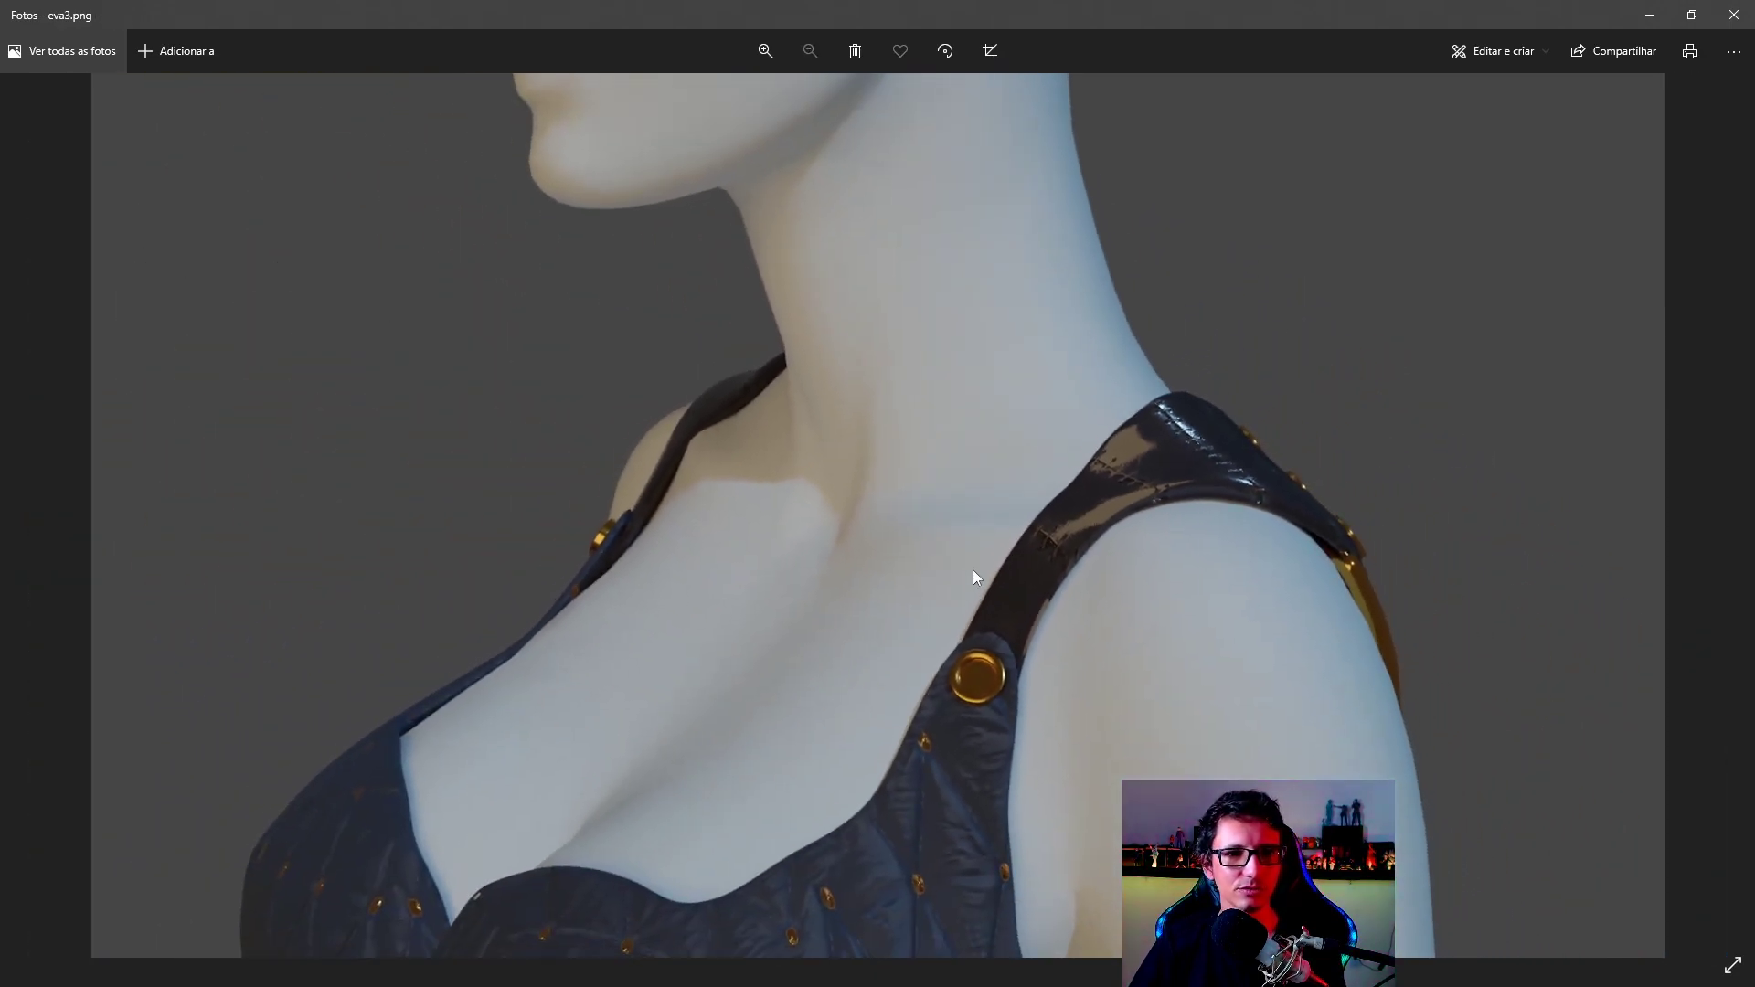
scroll(814, 550, "down", 1)
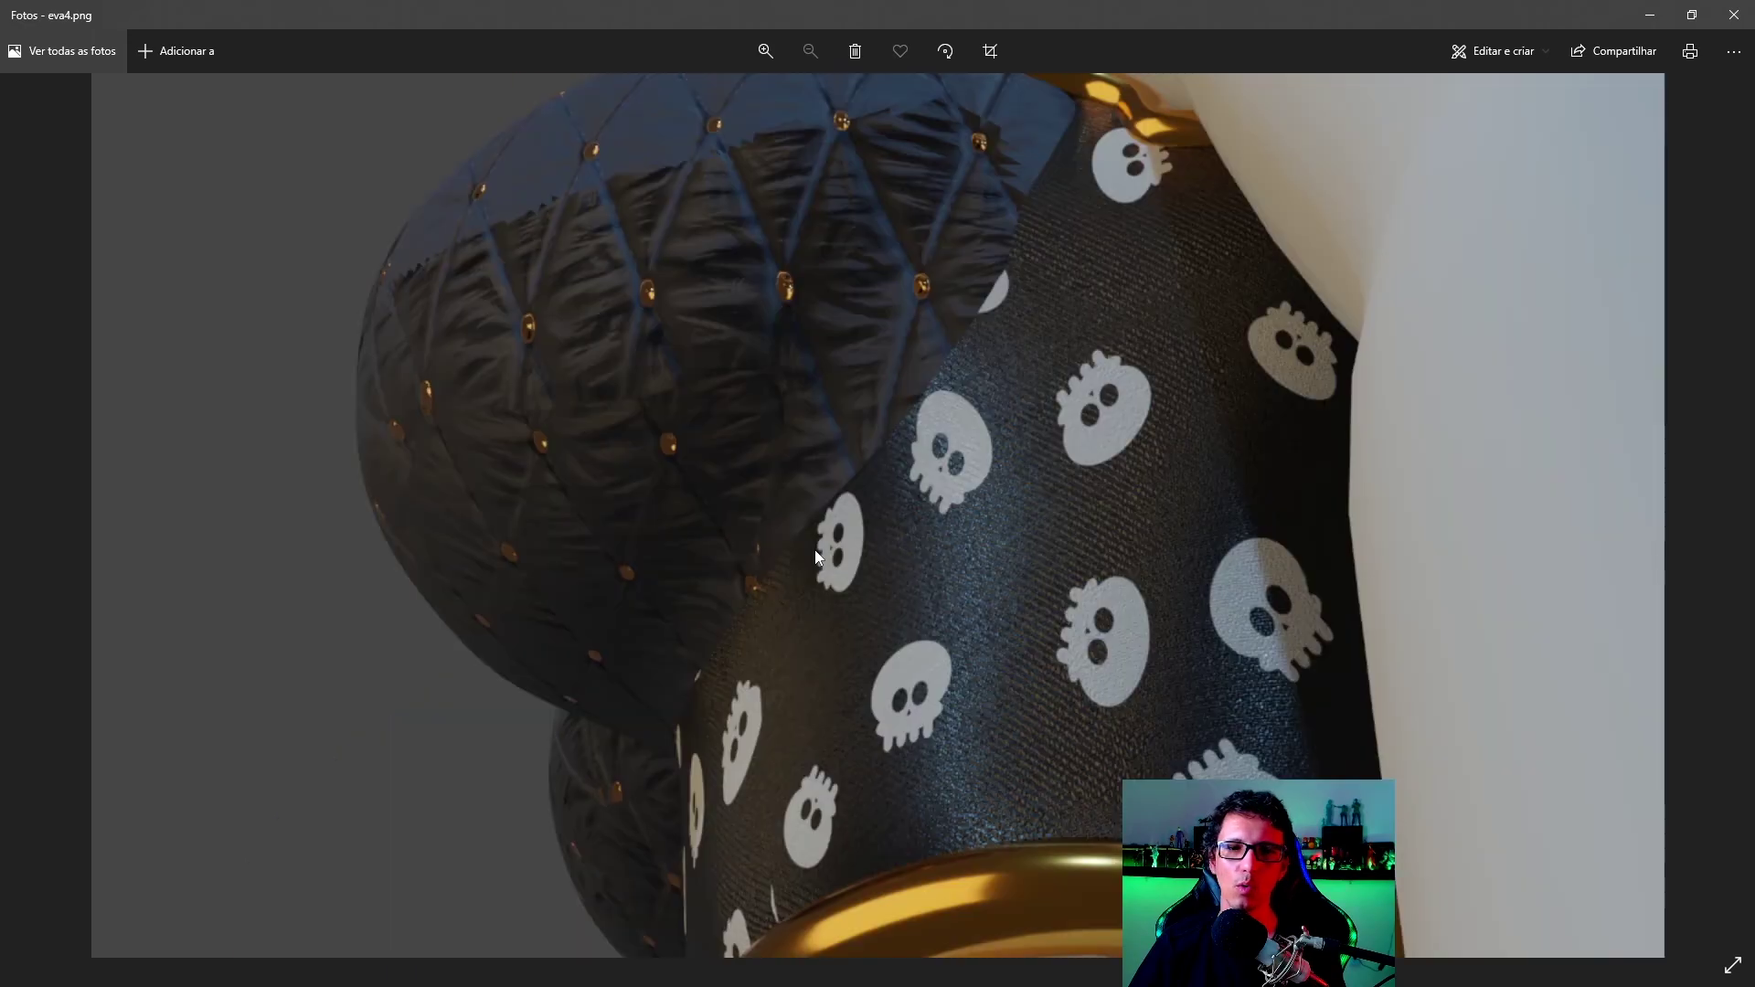
scroll(968, 619, "up", 1, "ctrl")
scroll(968, 619, "up", 1, "ctrl")
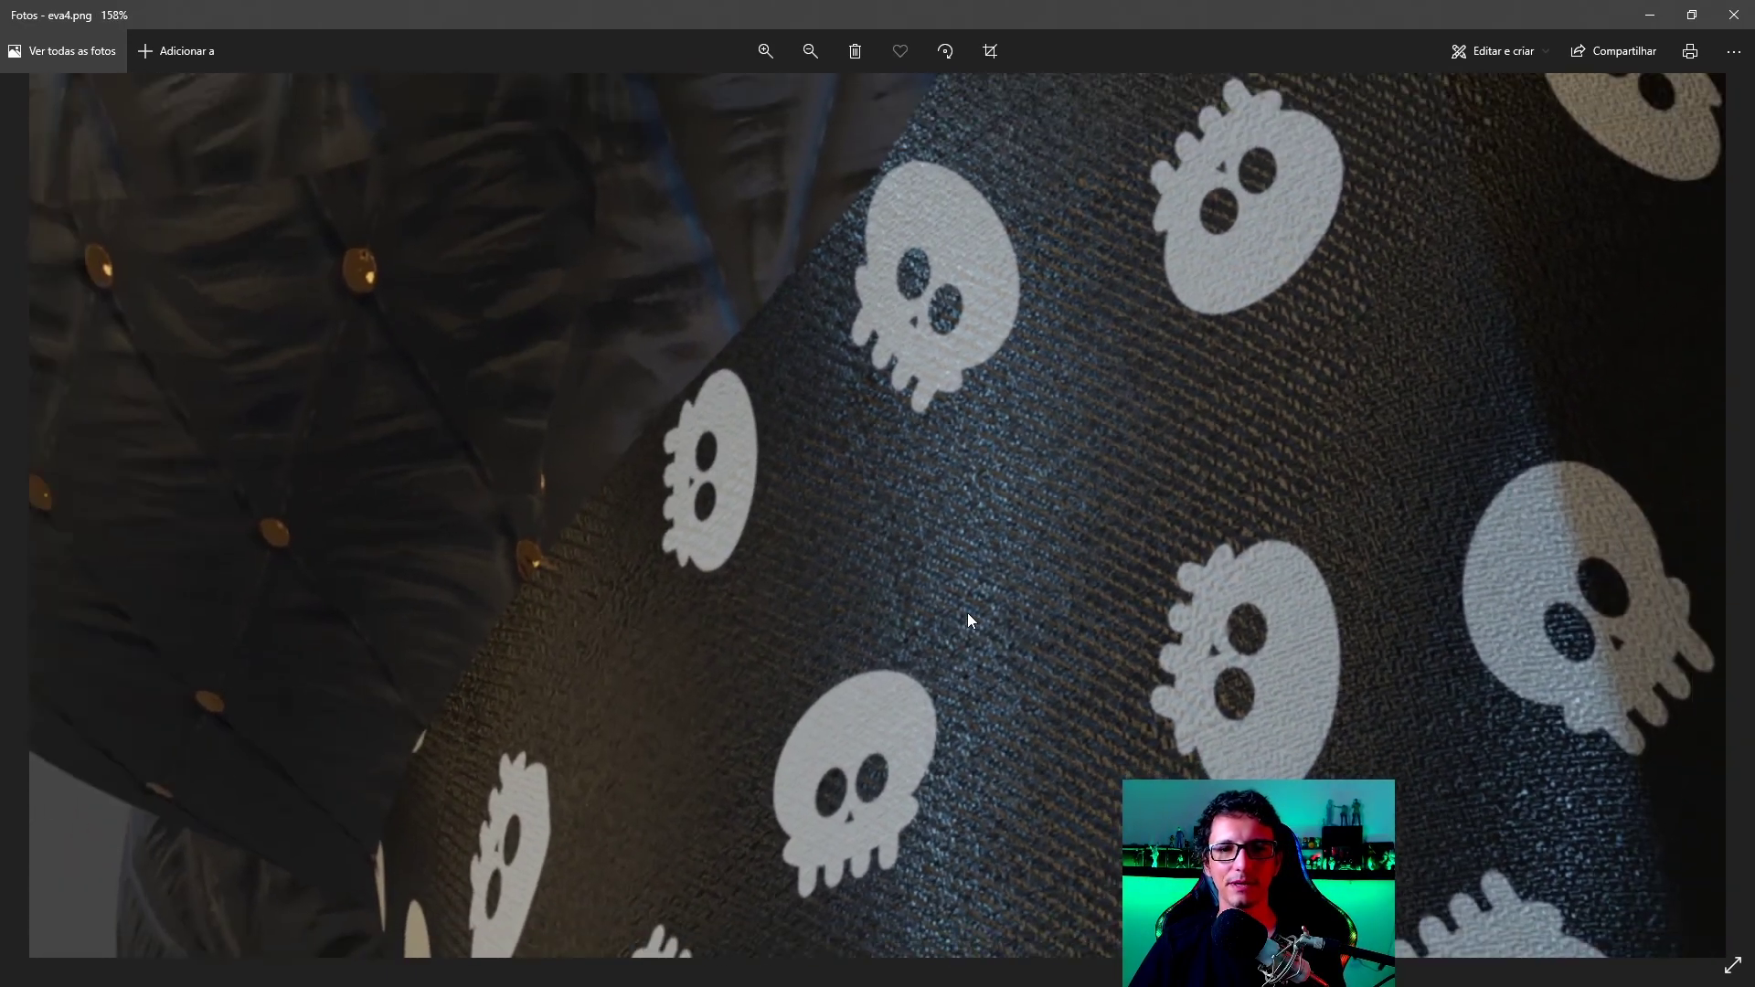
scroll(968, 619, "up", 1, "ctrl")
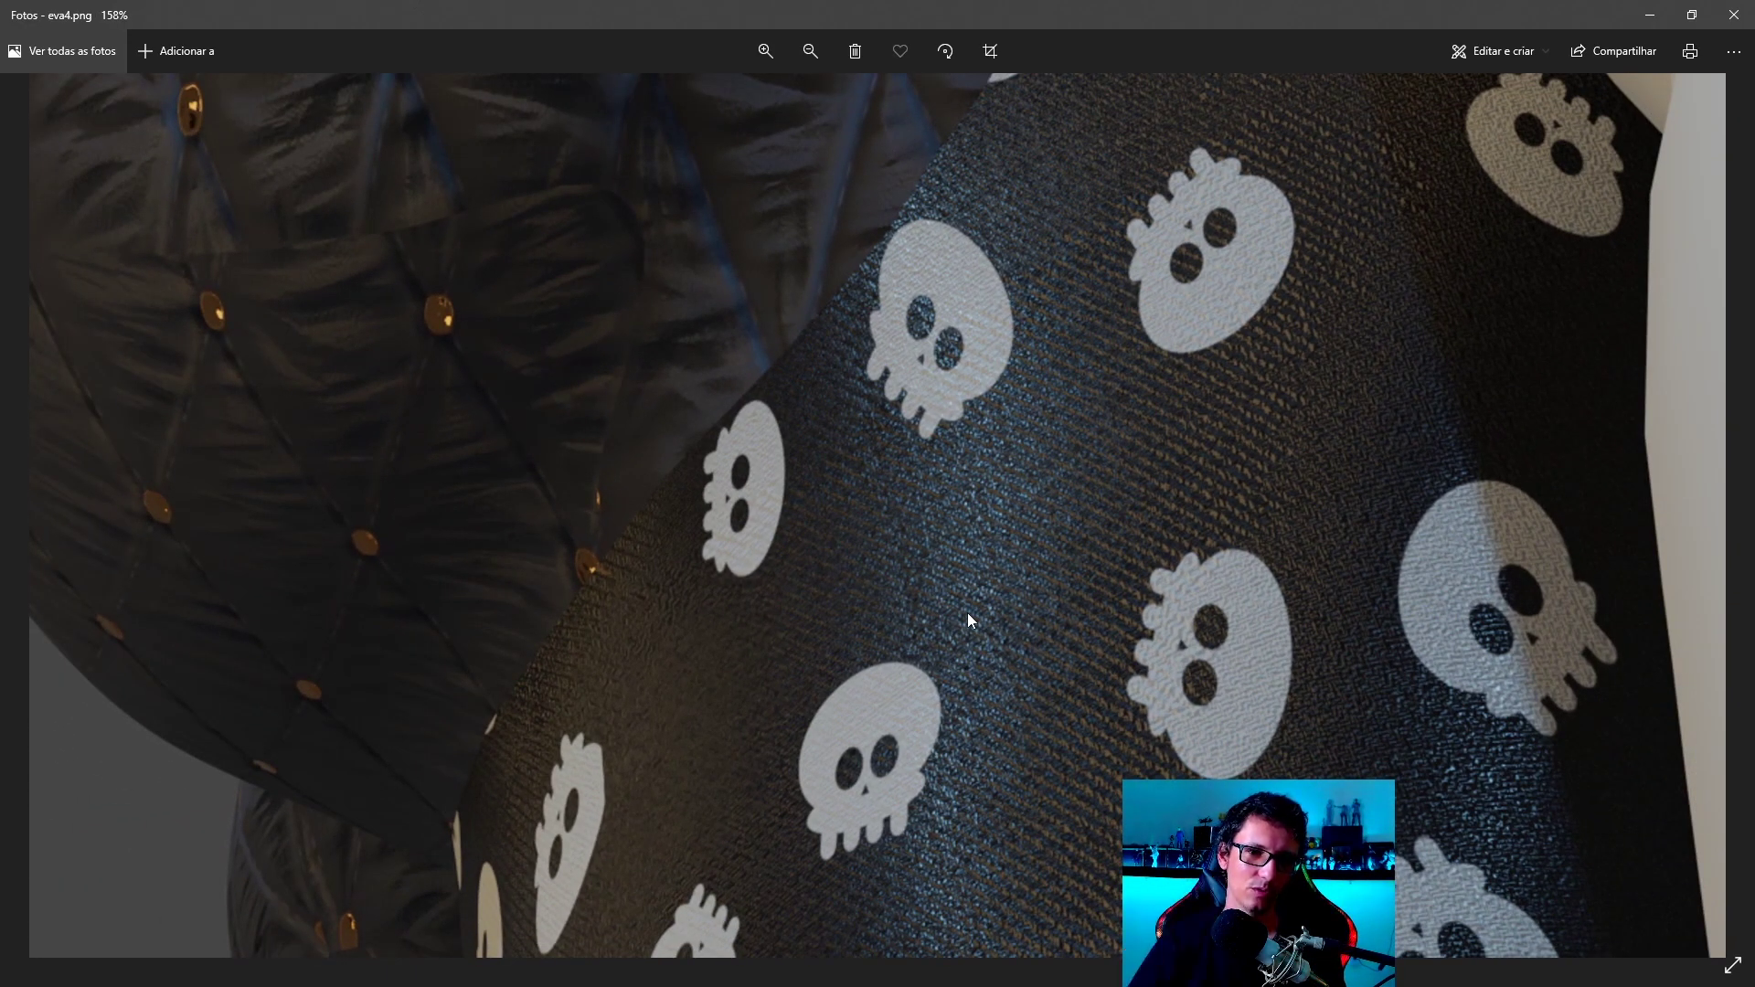
scroll(967, 619, "down", 2, "ctrl")
scroll(960, 626, "down", 1)
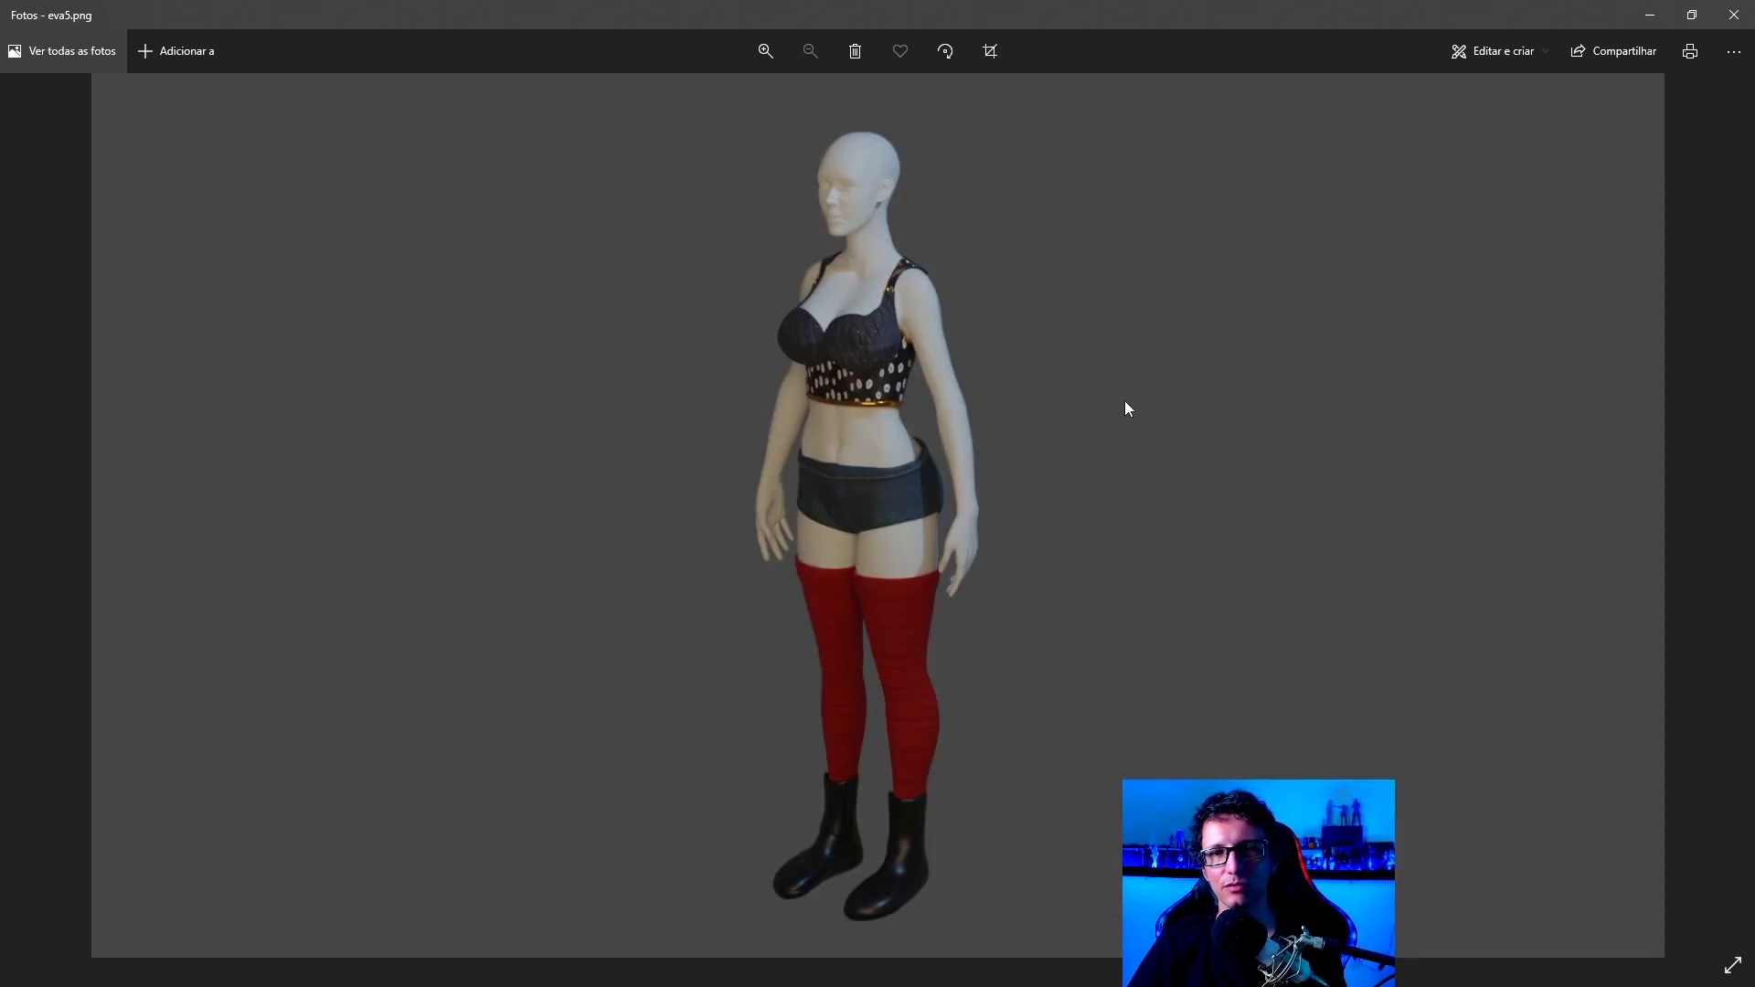
scroll(894, 269, "down", 1)
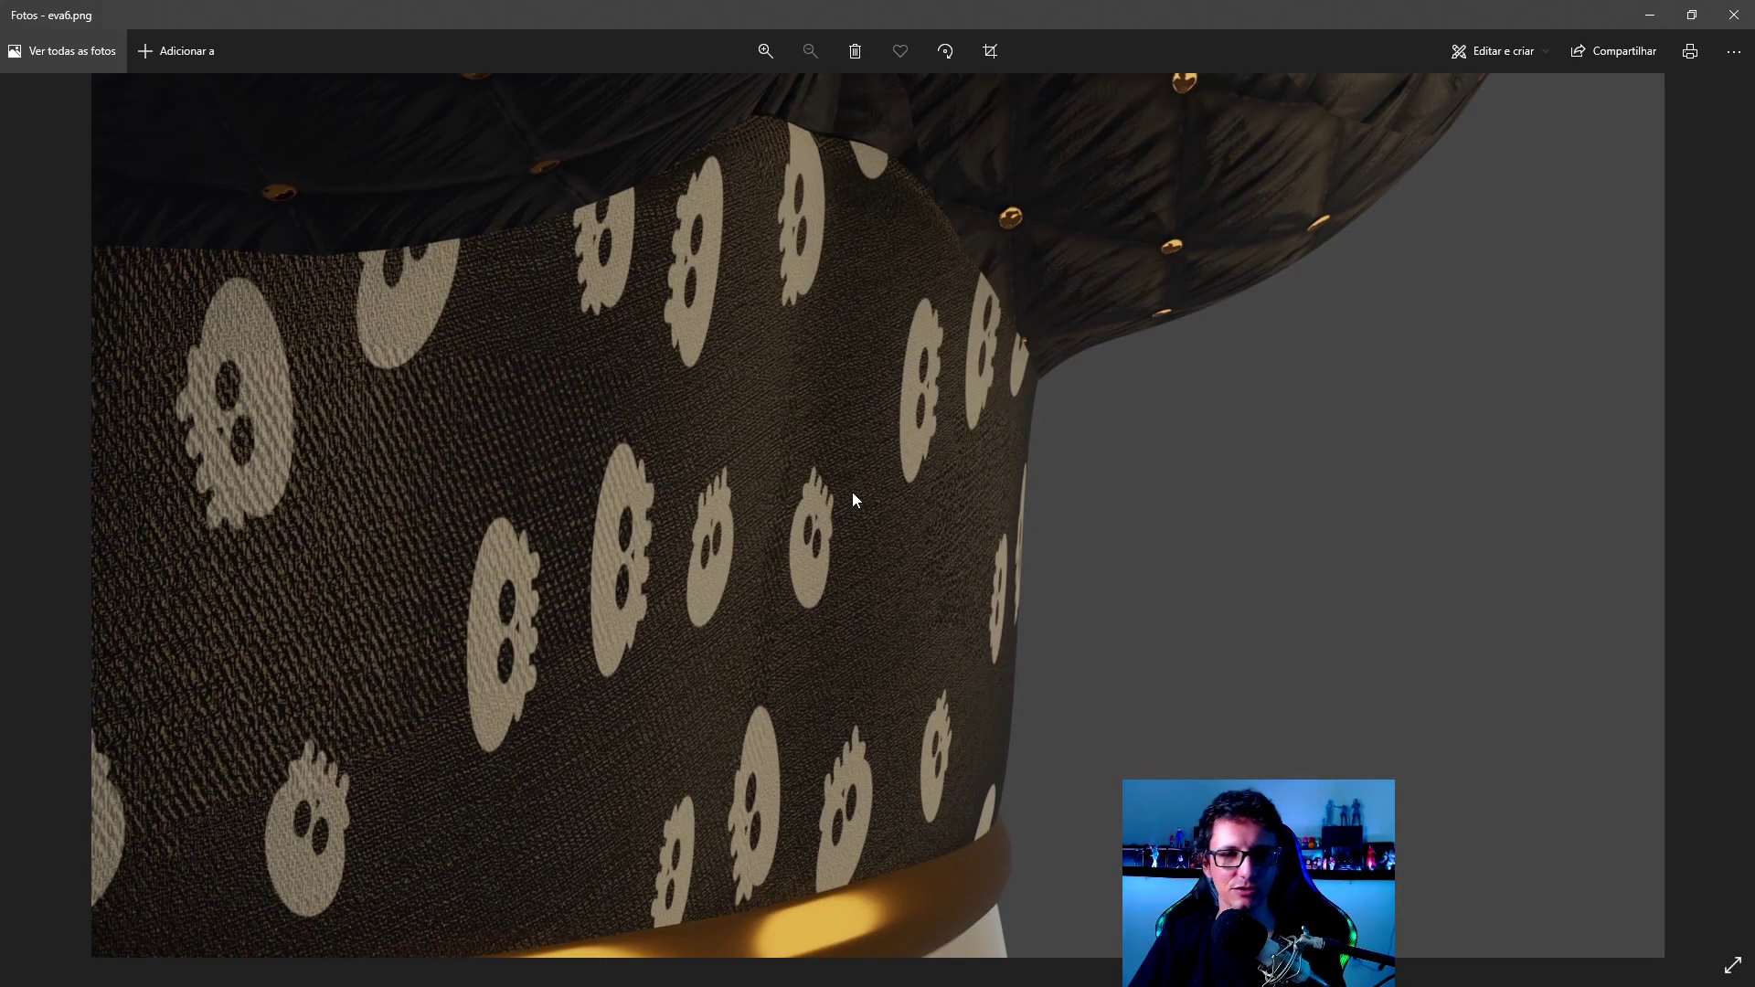
scroll(853, 494, "down", 1)
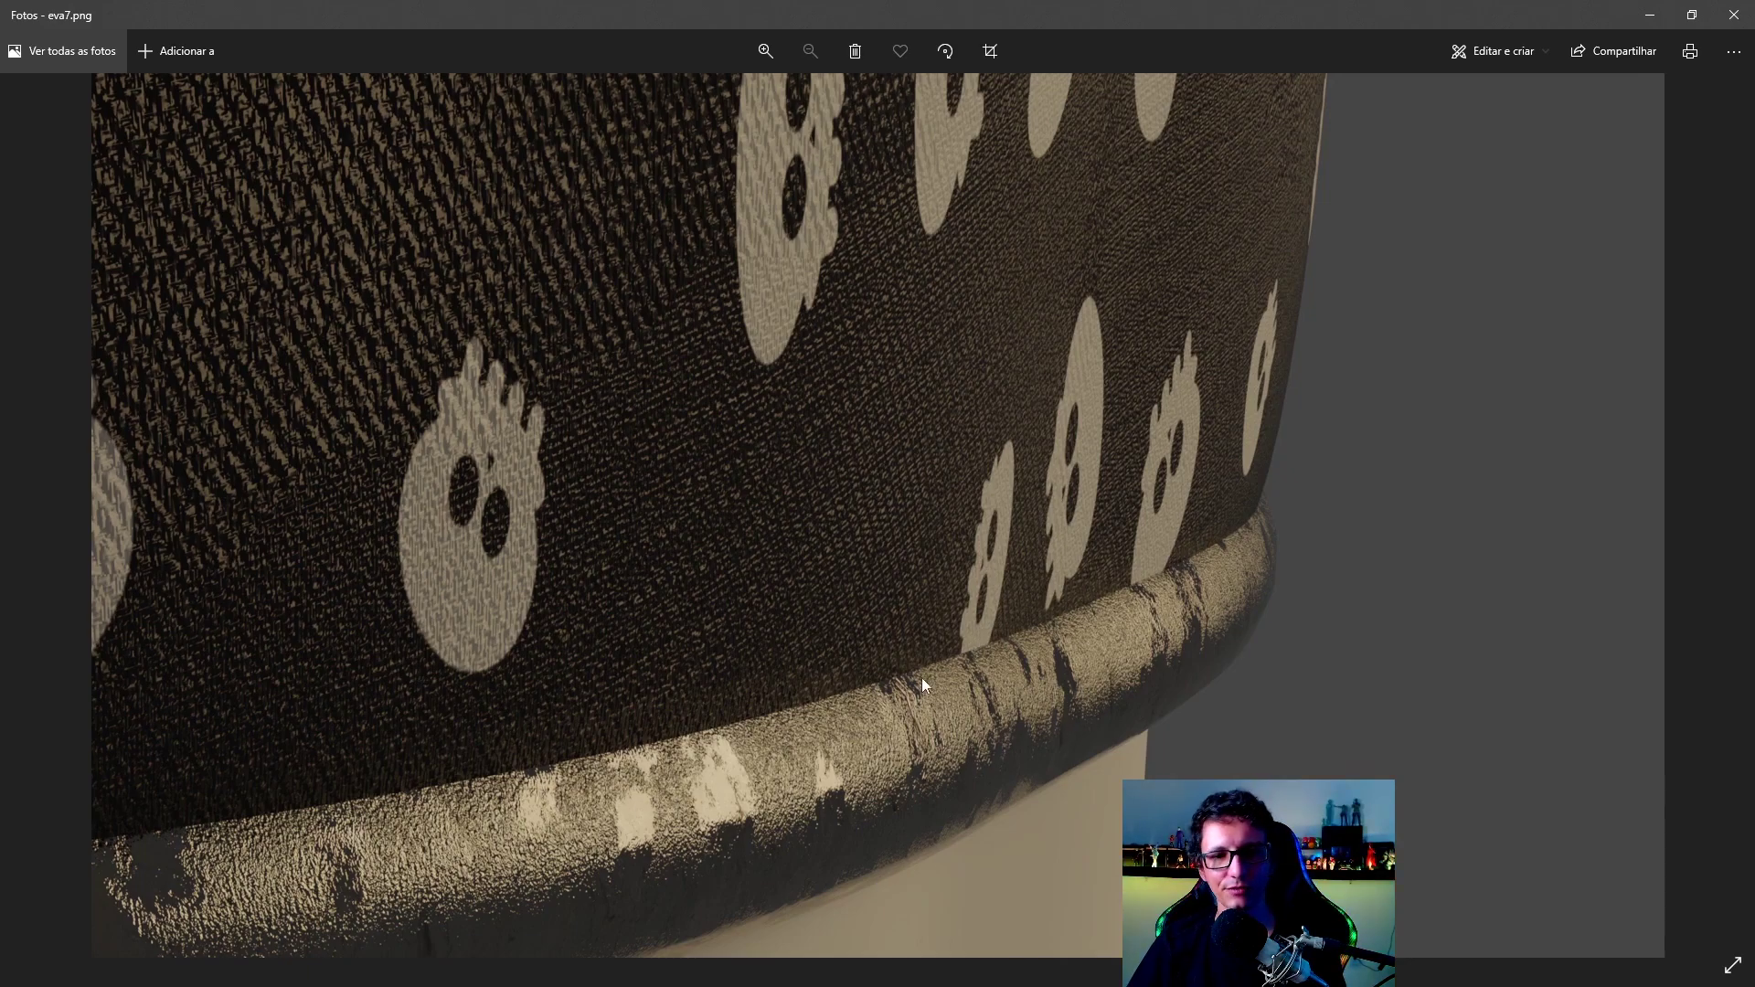
scroll(1121, 384, "down", 1)
scroll(1155, 631, "up", 1)
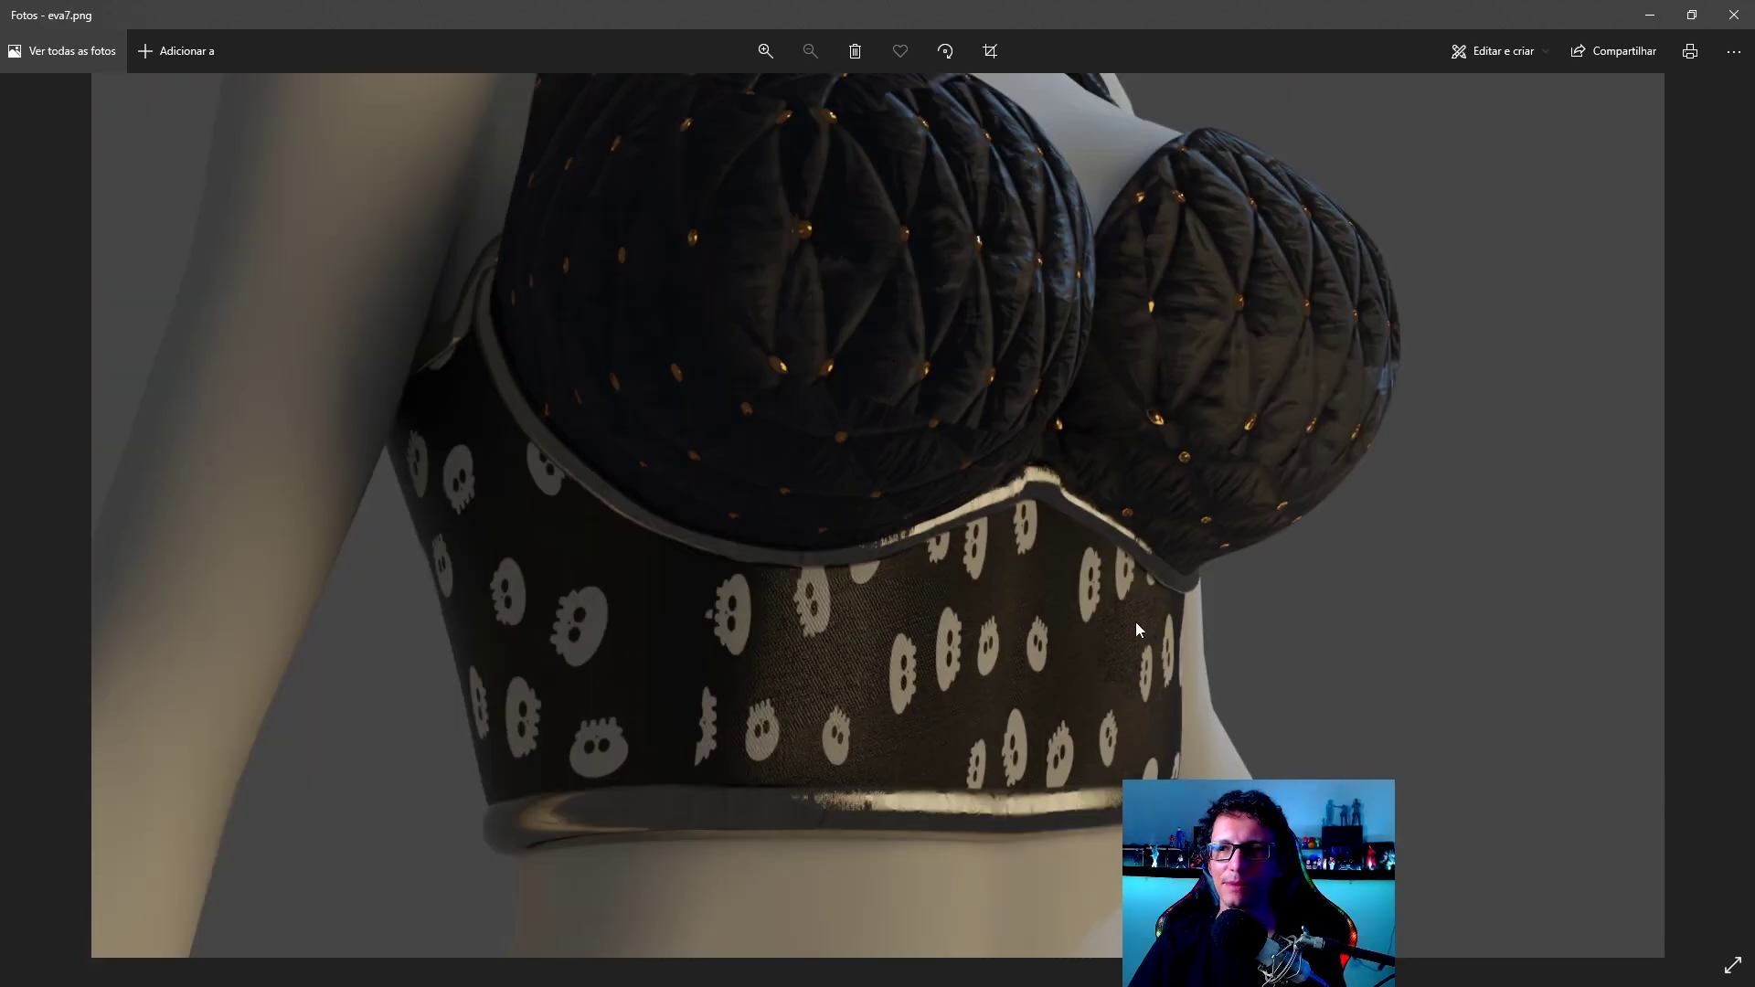
scroll(1102, 561, "up", 3, "ctrl")
scroll(1103, 561, "up", 2, "ctrl")
scroll(1103, 561, "down", 2, "ctrl")
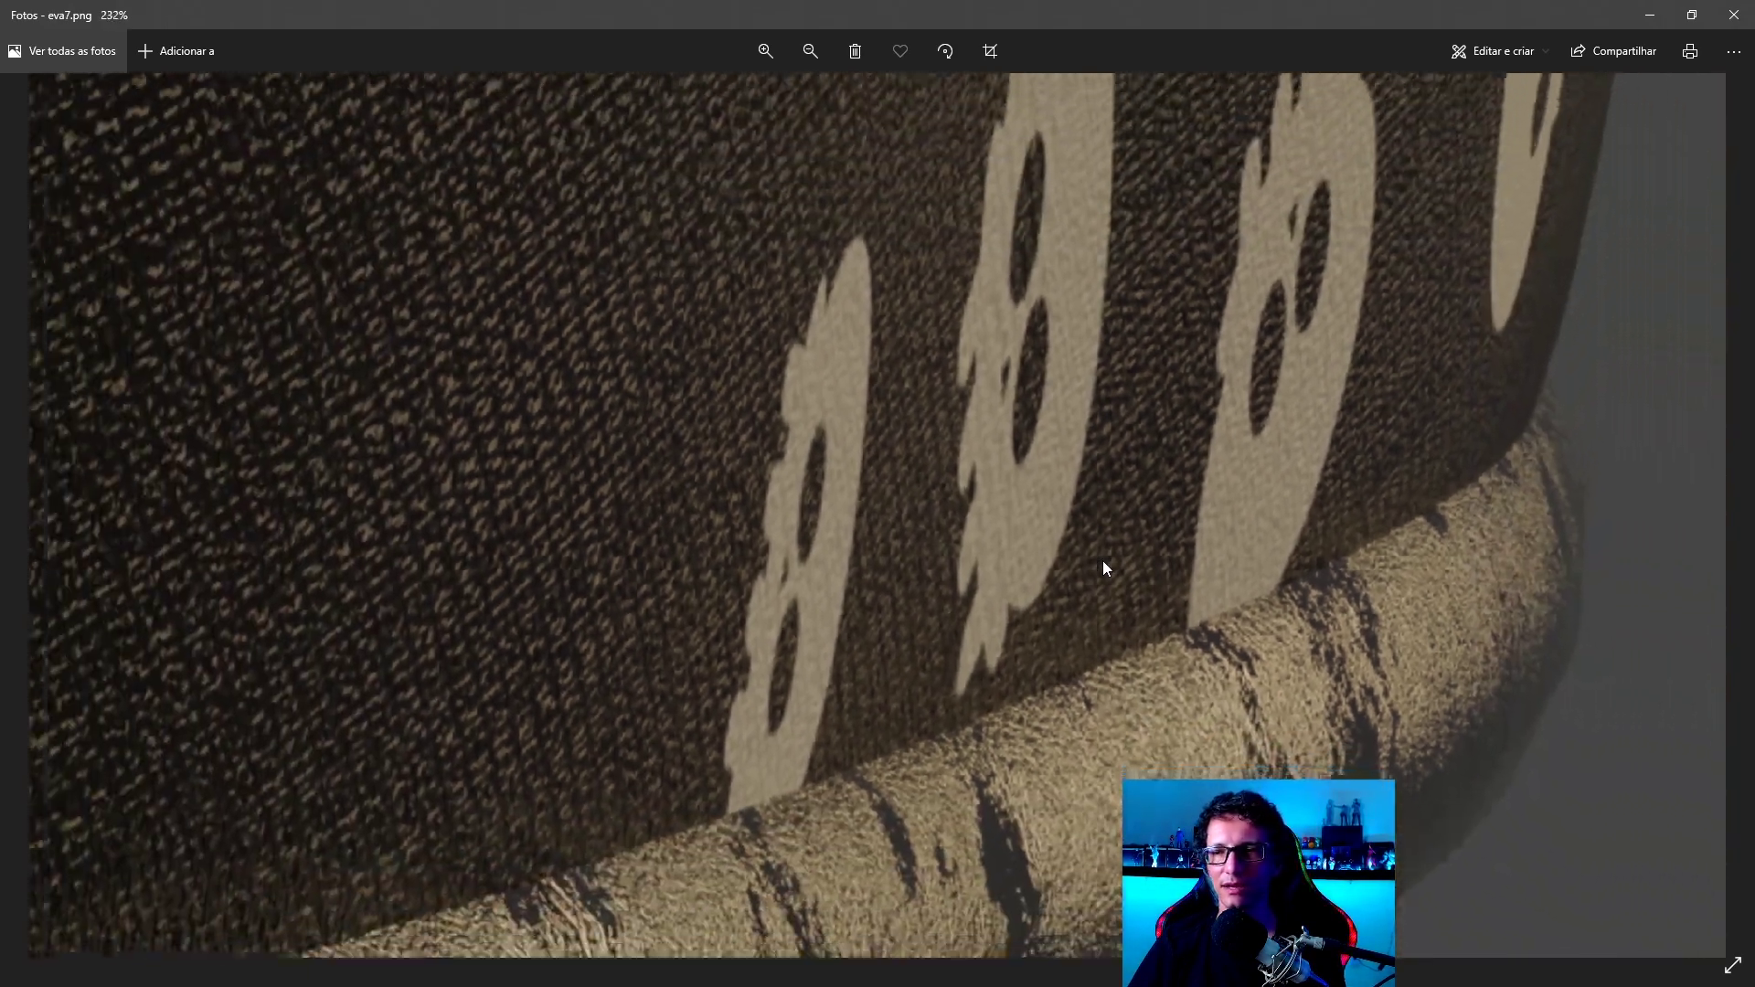
scroll(1102, 561, "down", 2, "ctrl")
scroll(1083, 577, "down", 2, "ctrl")
scroll(890, 556, "down", 1)
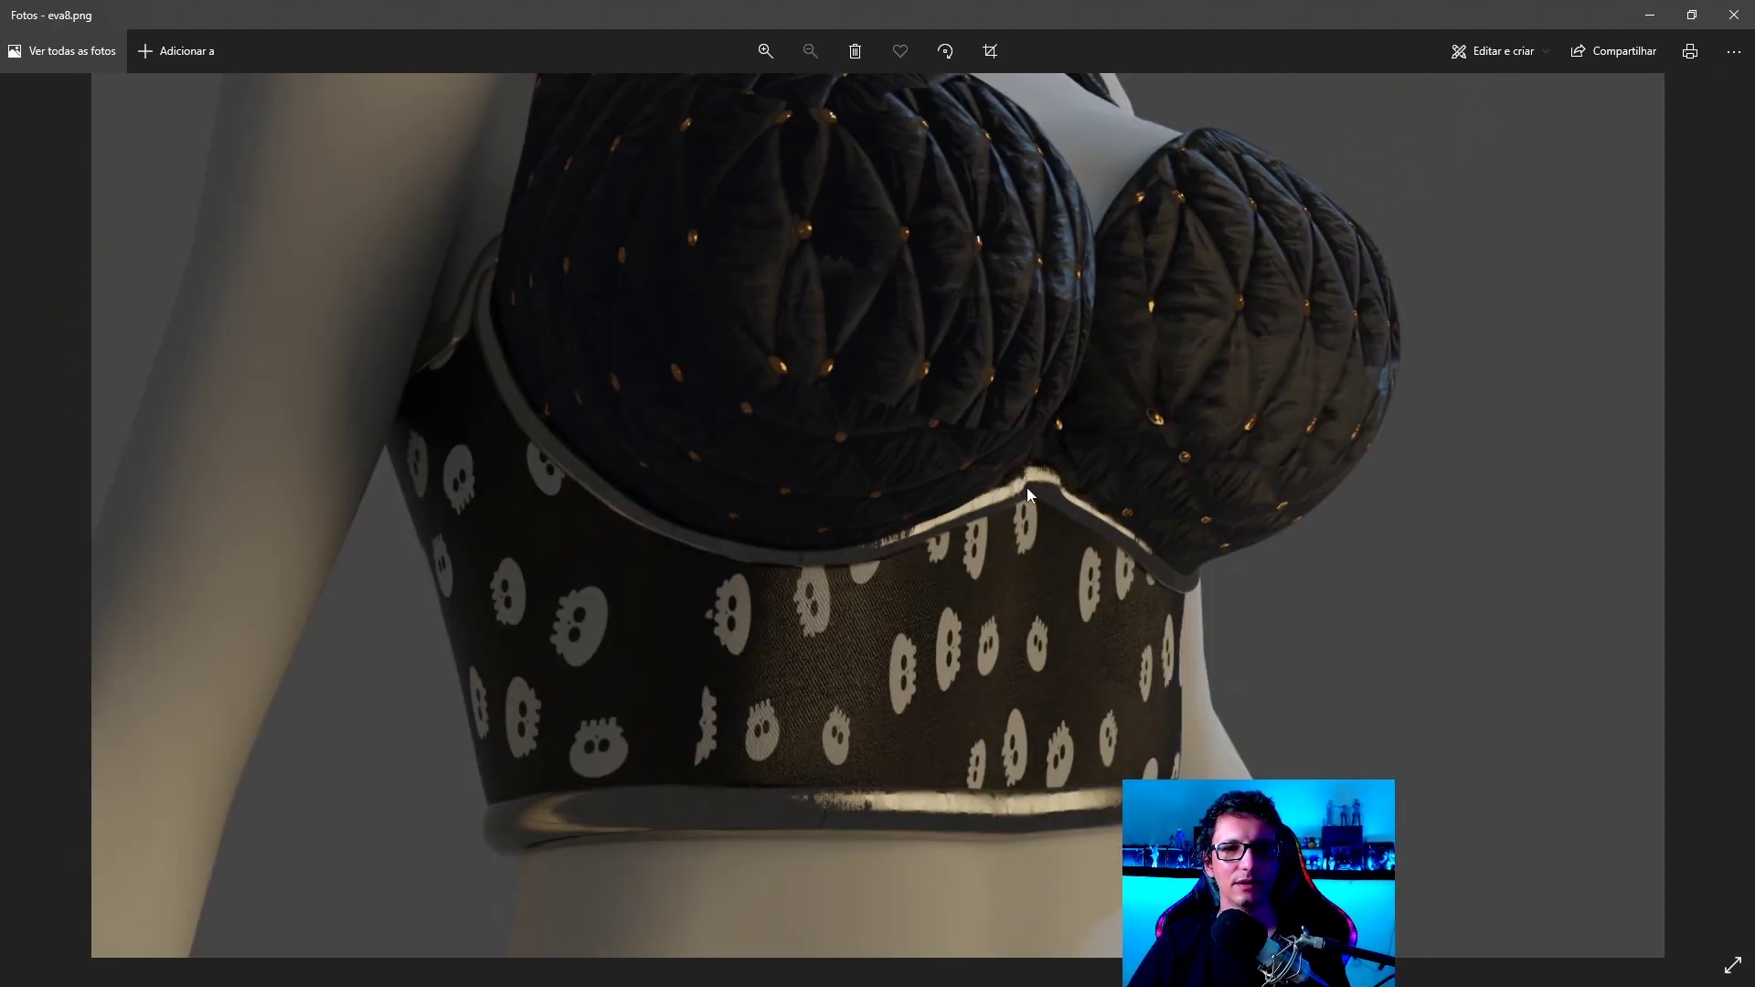
scroll(1027, 486, "down", 1)
scroll(1014, 655, "up", 1, "ctrl")
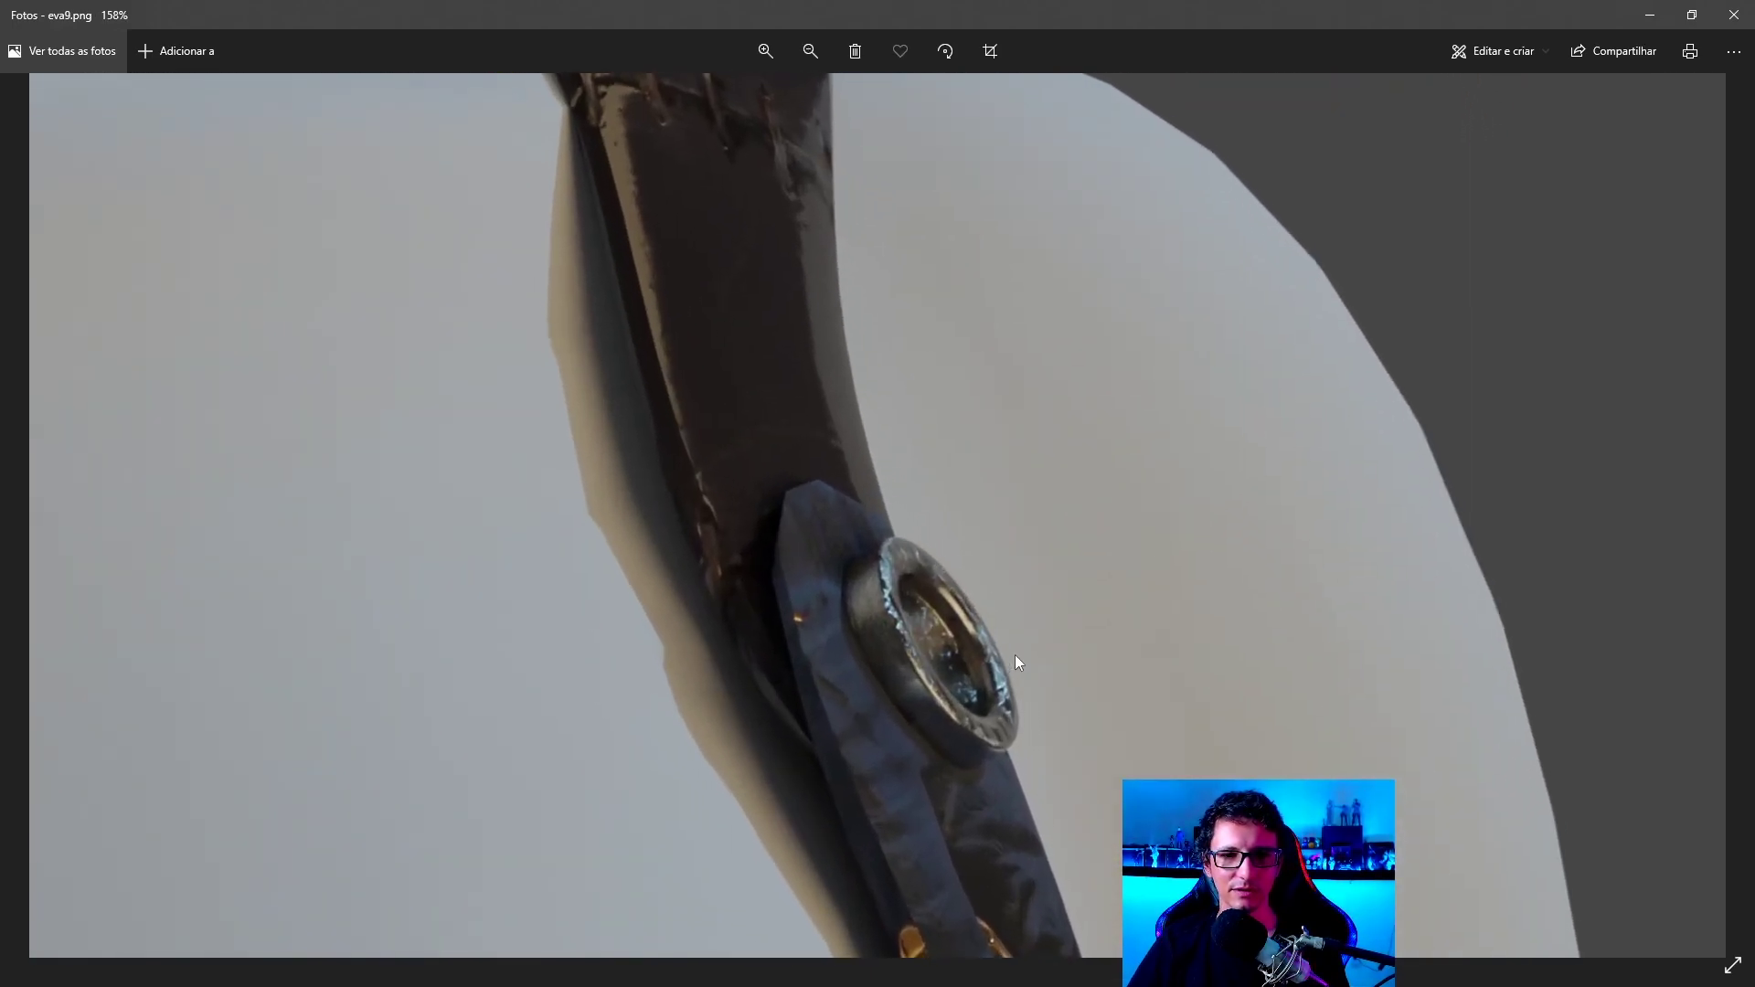
scroll(1015, 655, "up", 1, "ctrl")
scroll(1015, 655, "down", 1, "ctrl")
scroll(1015, 655, "down", 1, "ctrl")
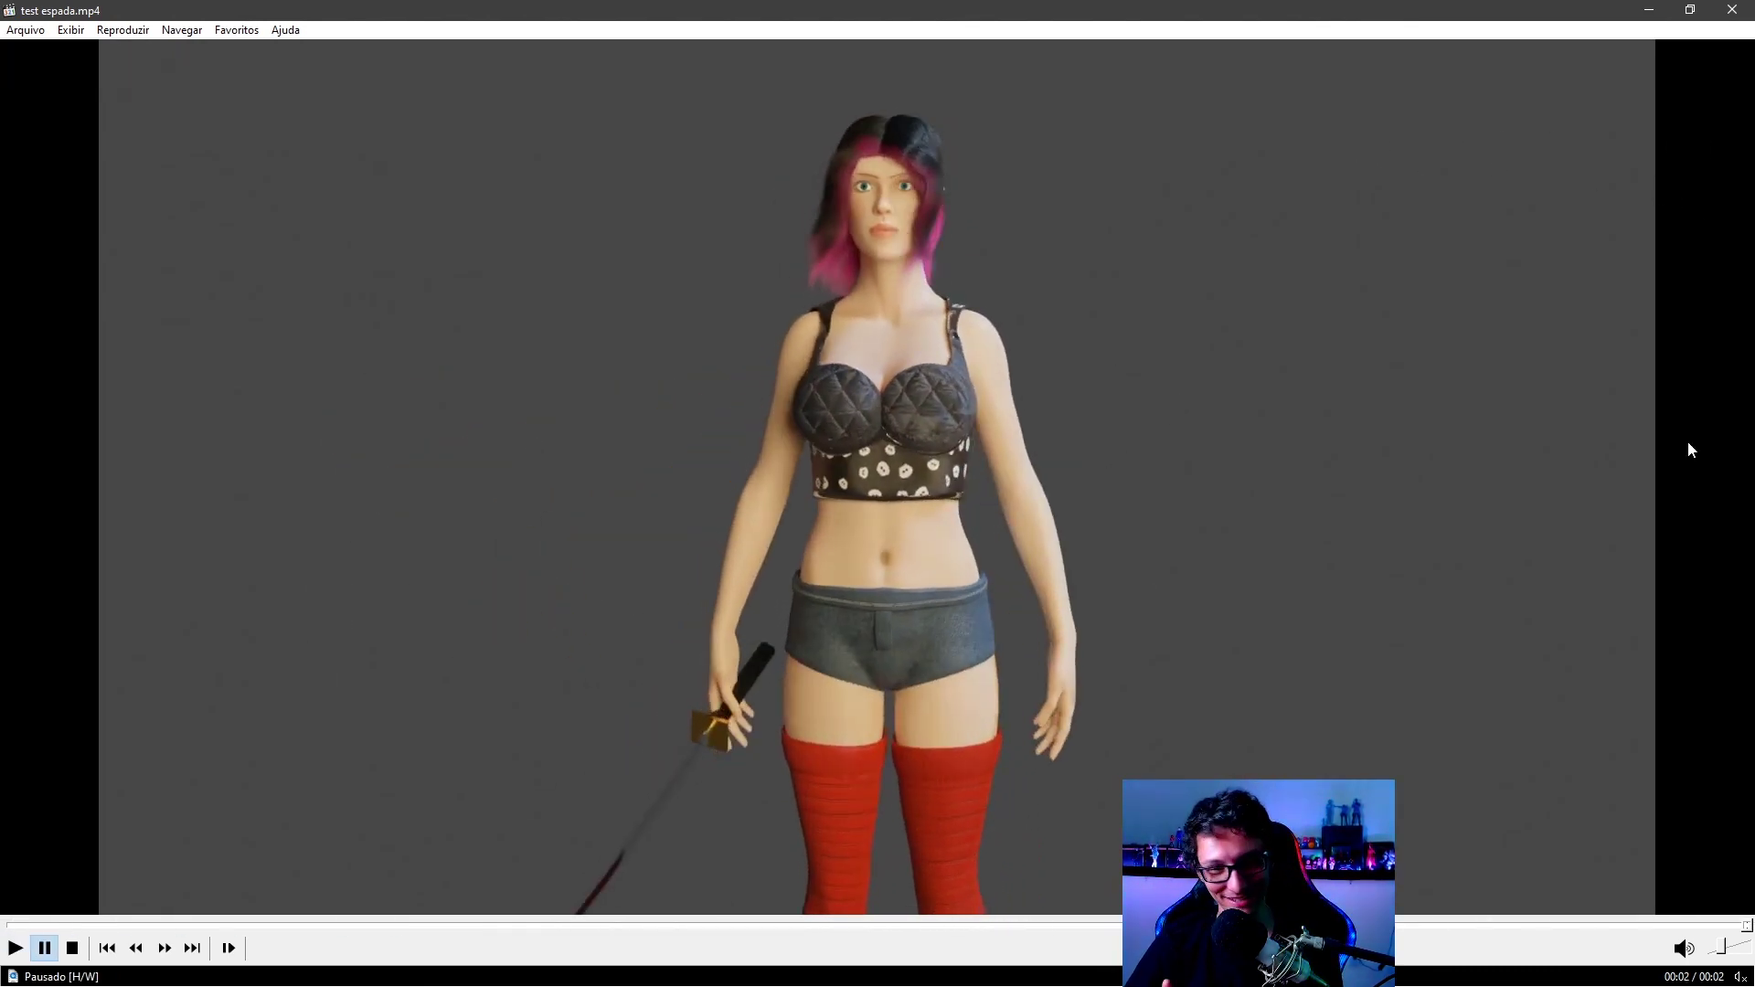
- Restart test espada.mp4 three times to rewatch the sword animation
left_click(1148, 410)
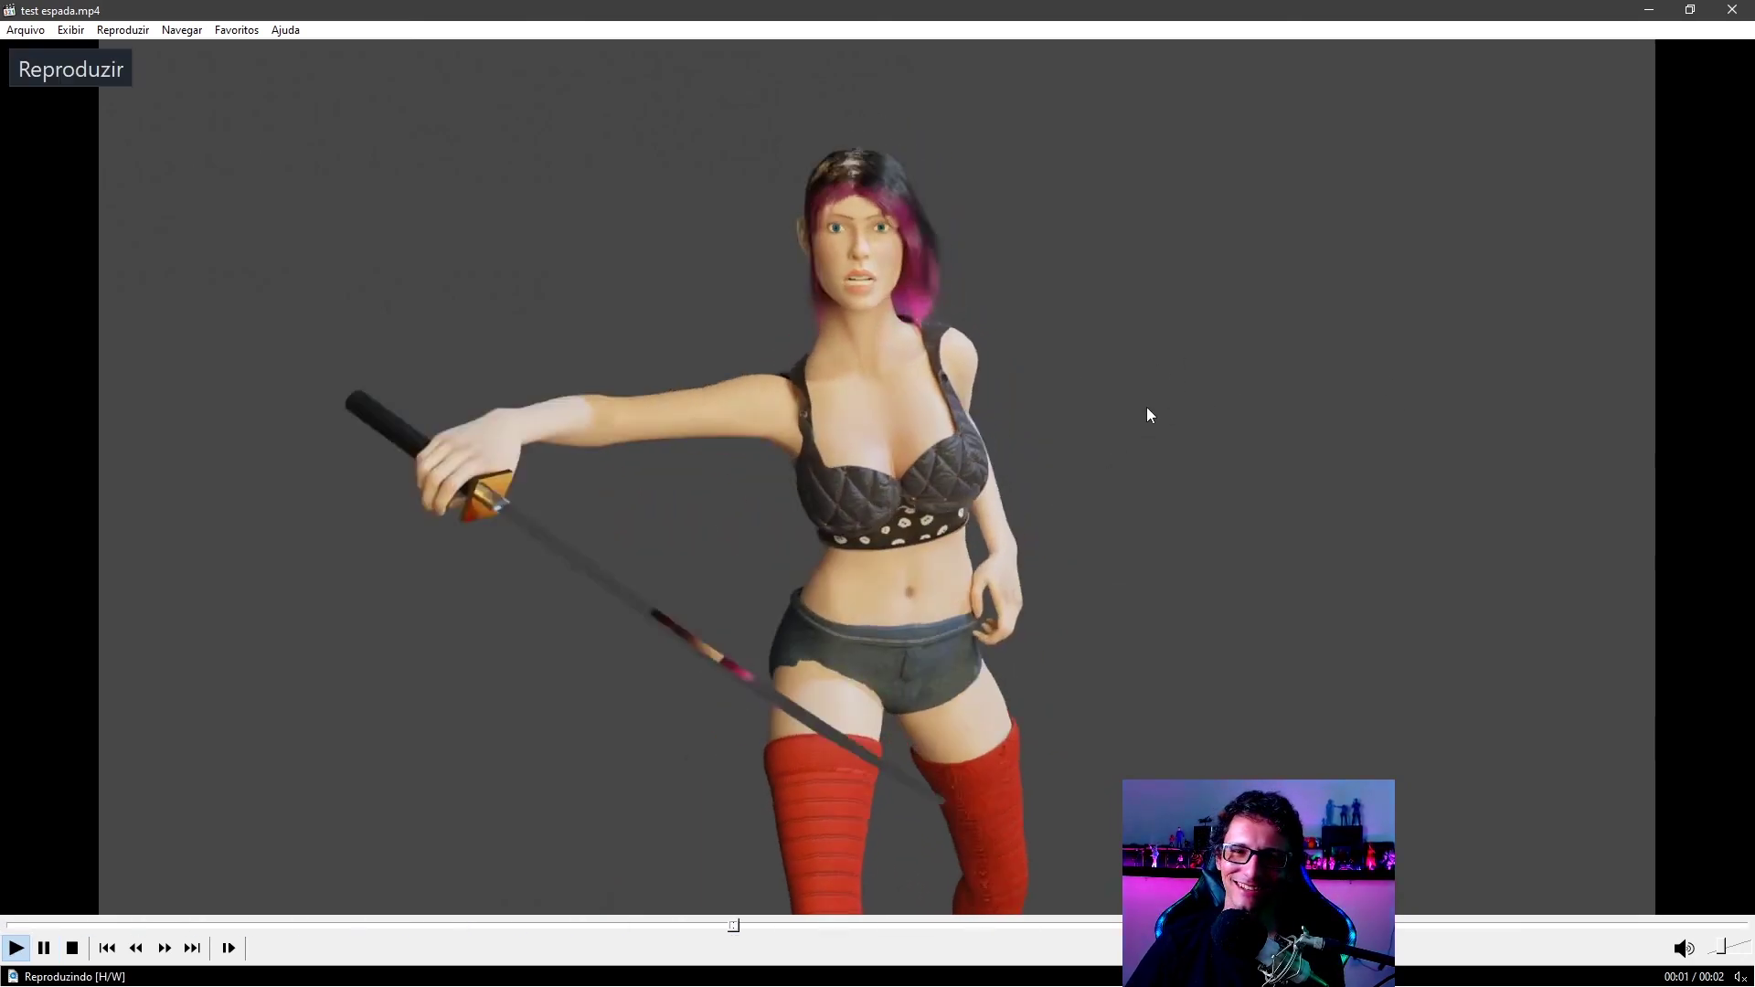
left_click(1148, 414)
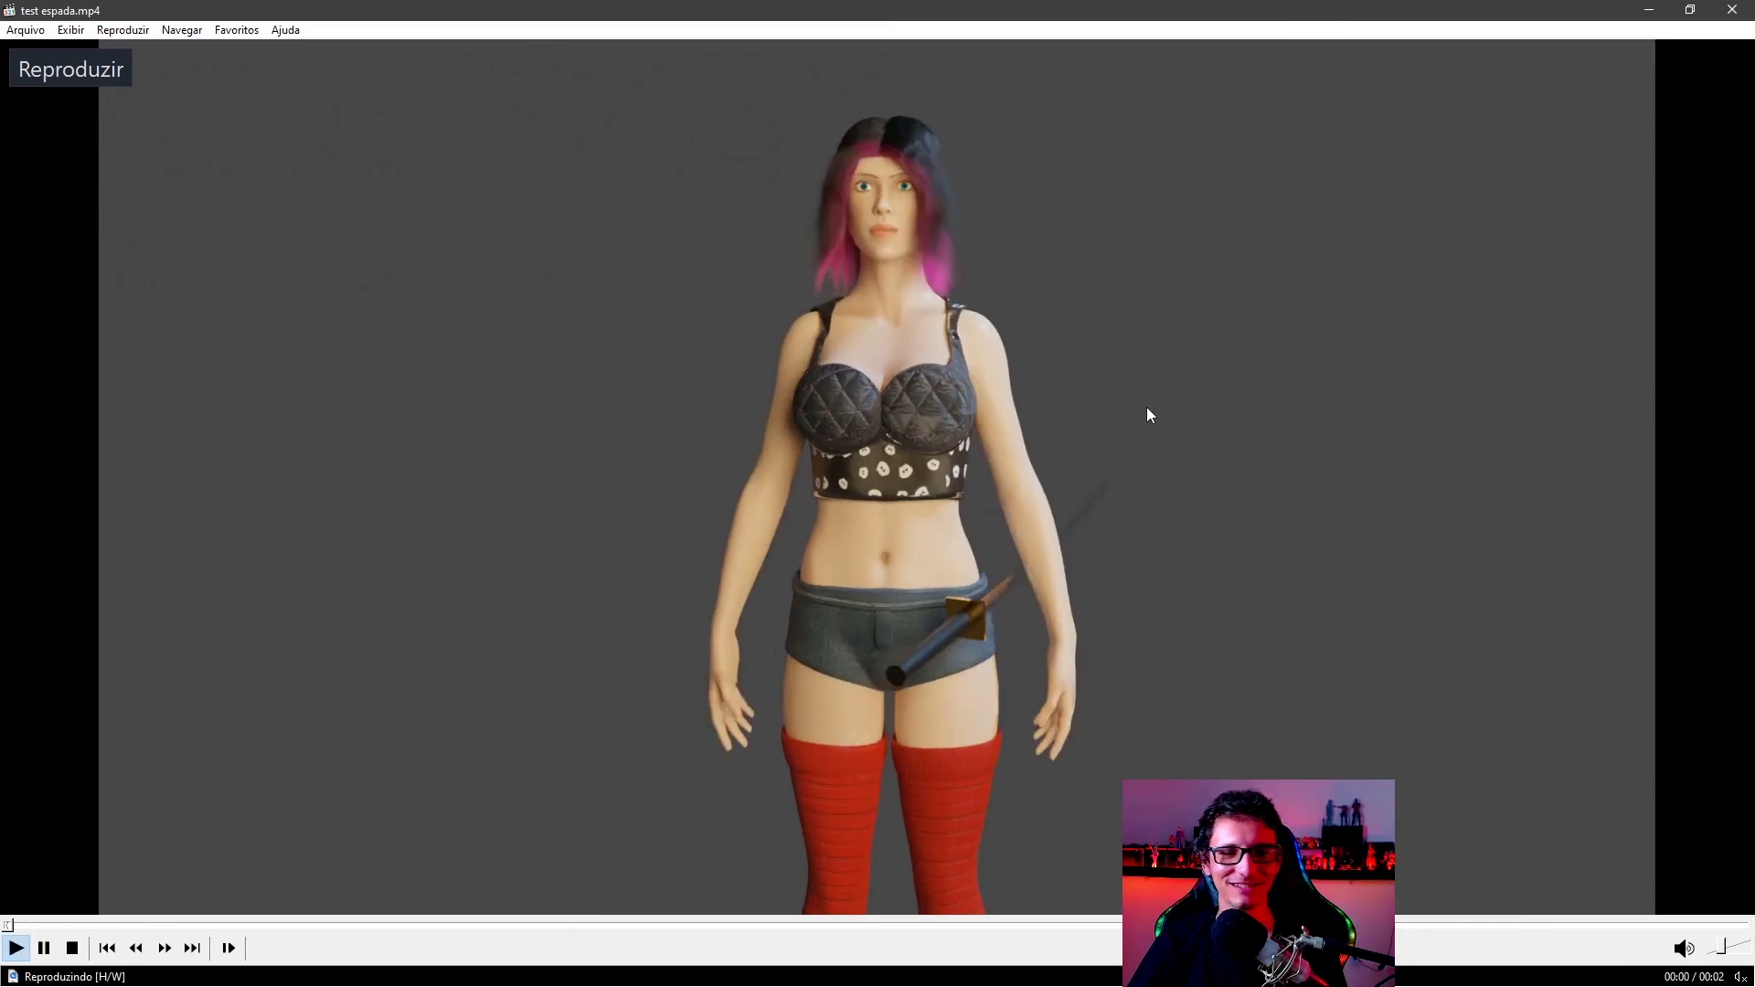
left_click(1147, 408)
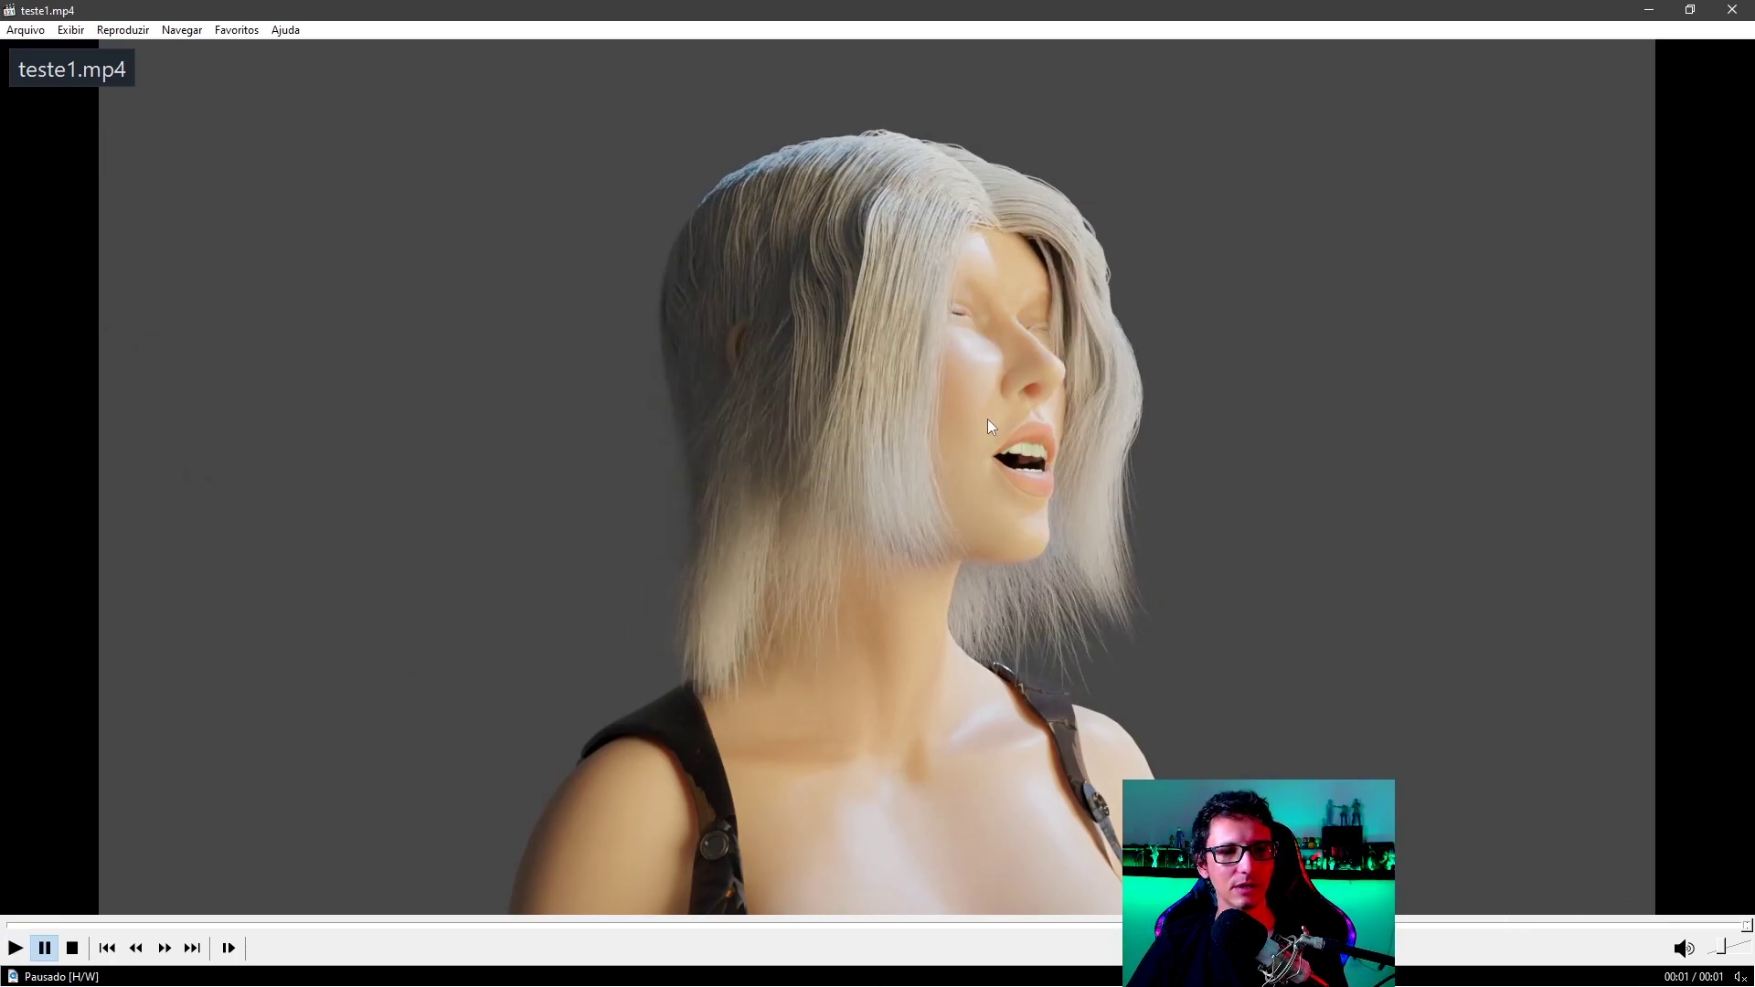
- Replay teste1.mp4 twice, then advance through teste2.mp4 to teste3.mp4
left_click(989, 420)
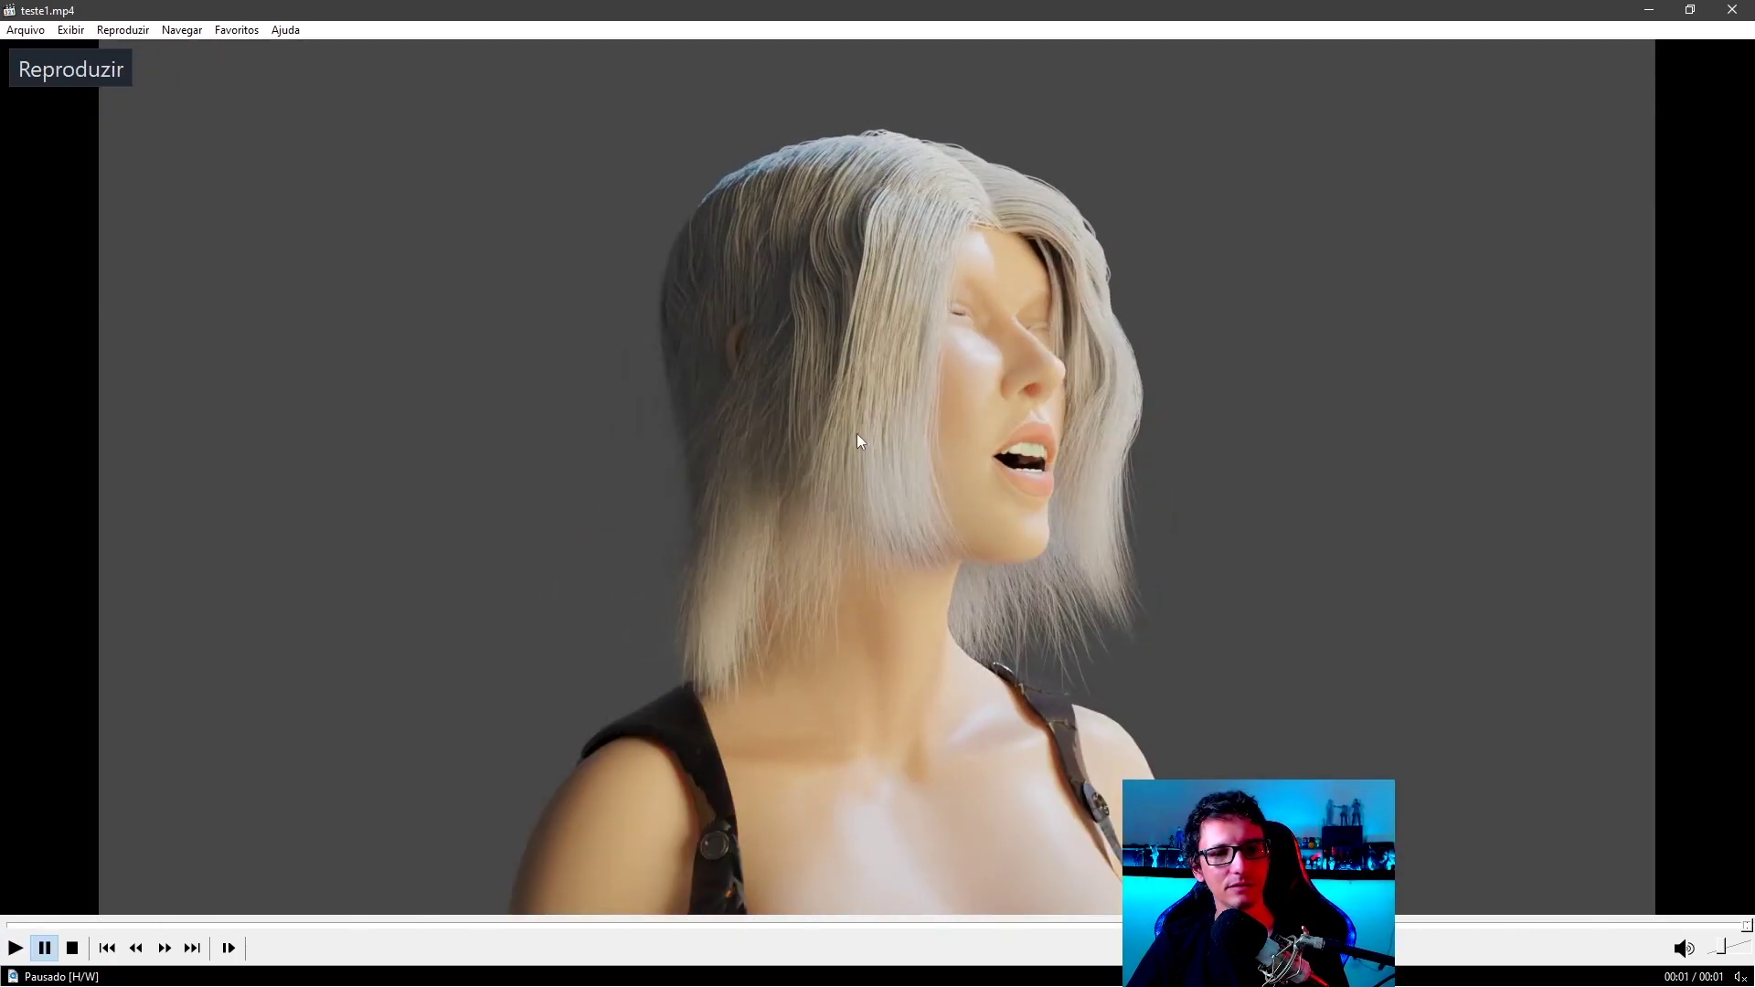
left_click(858, 433)
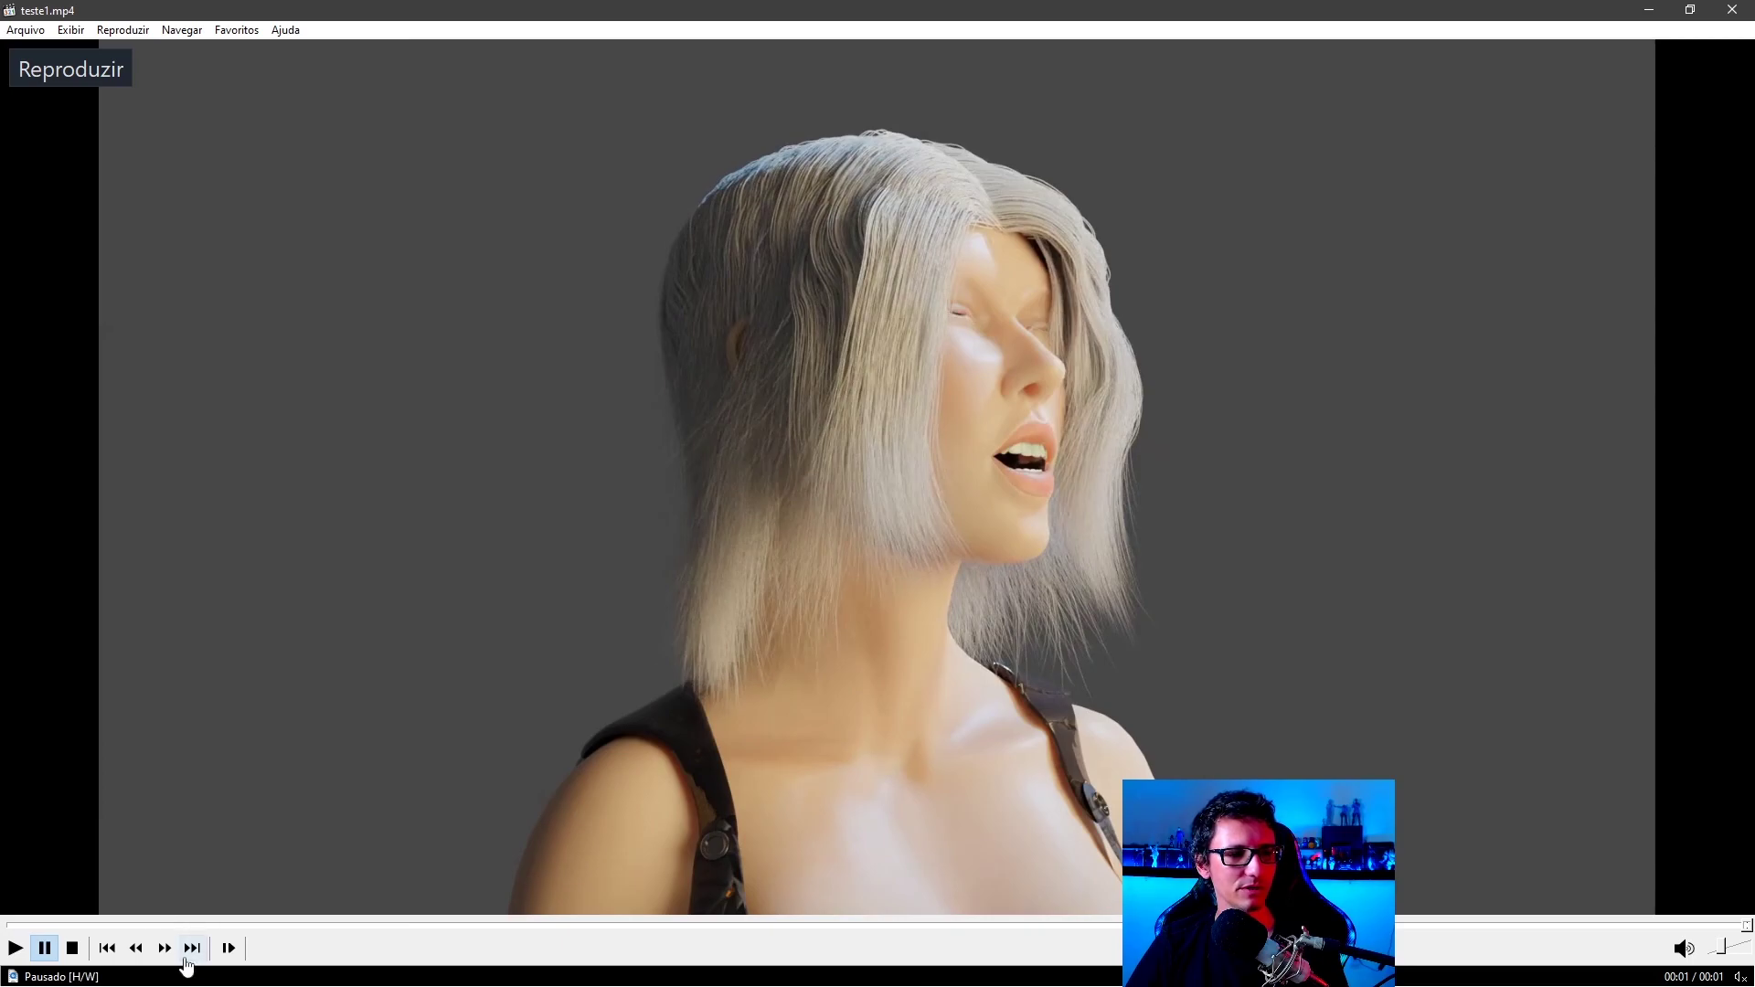
left_click(191, 949)
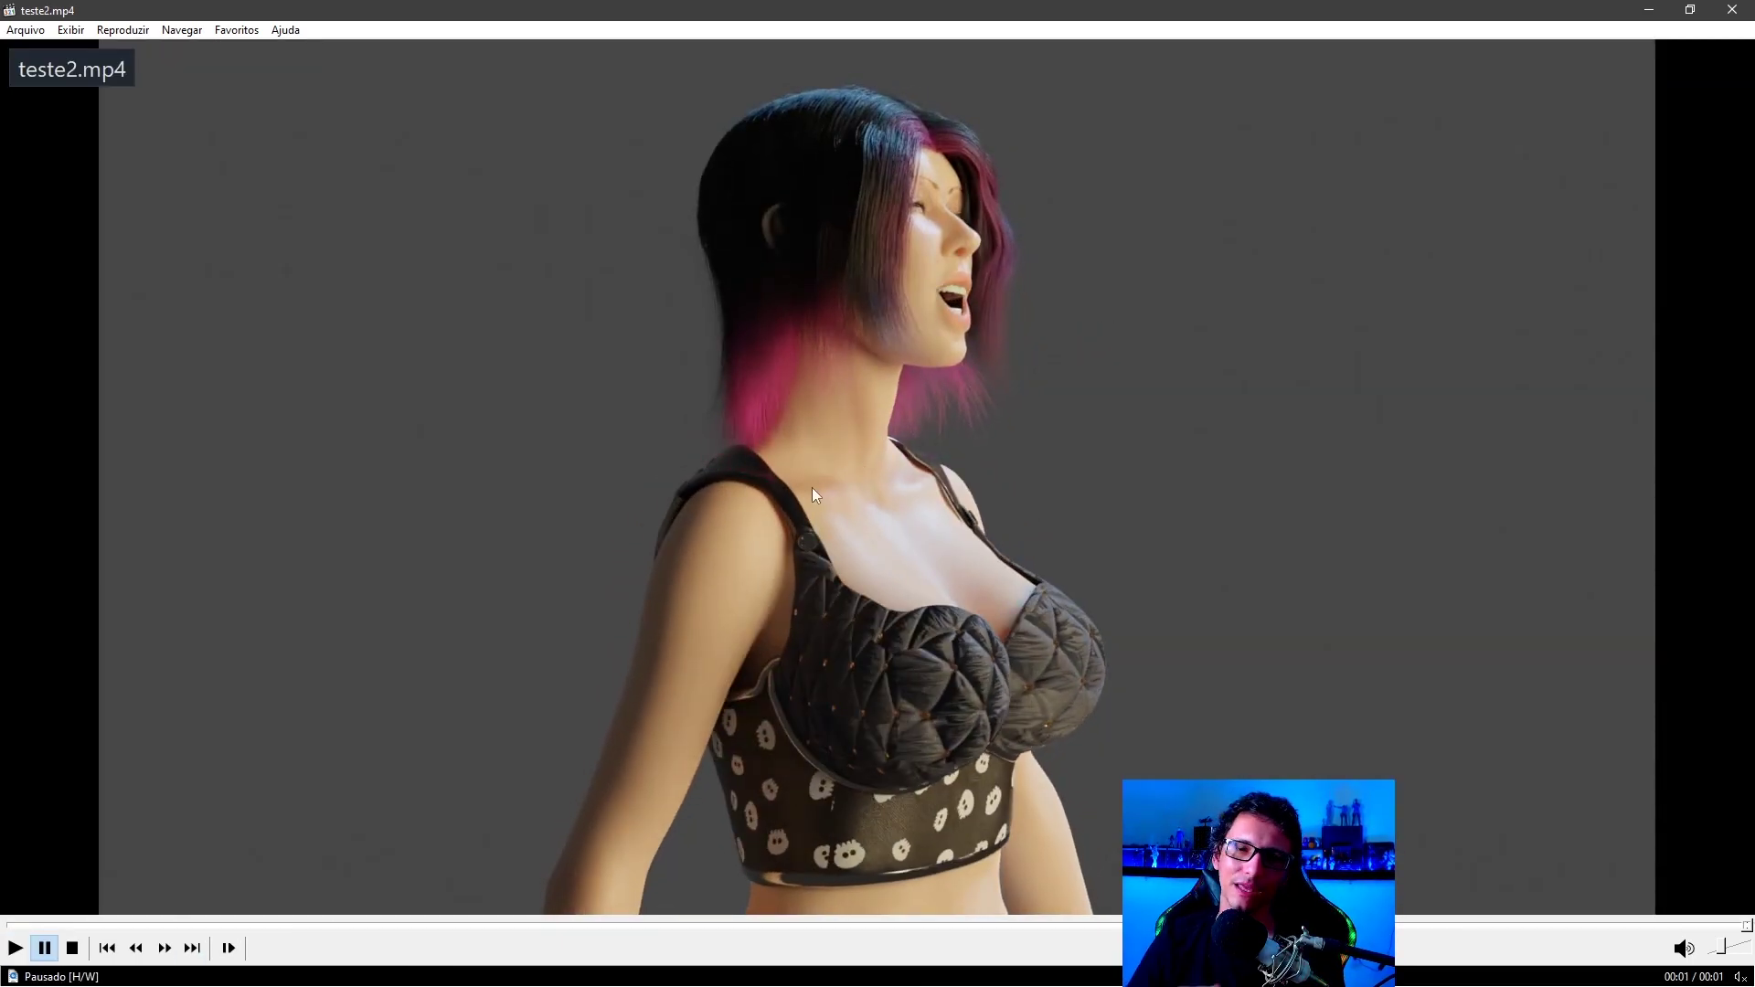
left_click(191, 949)
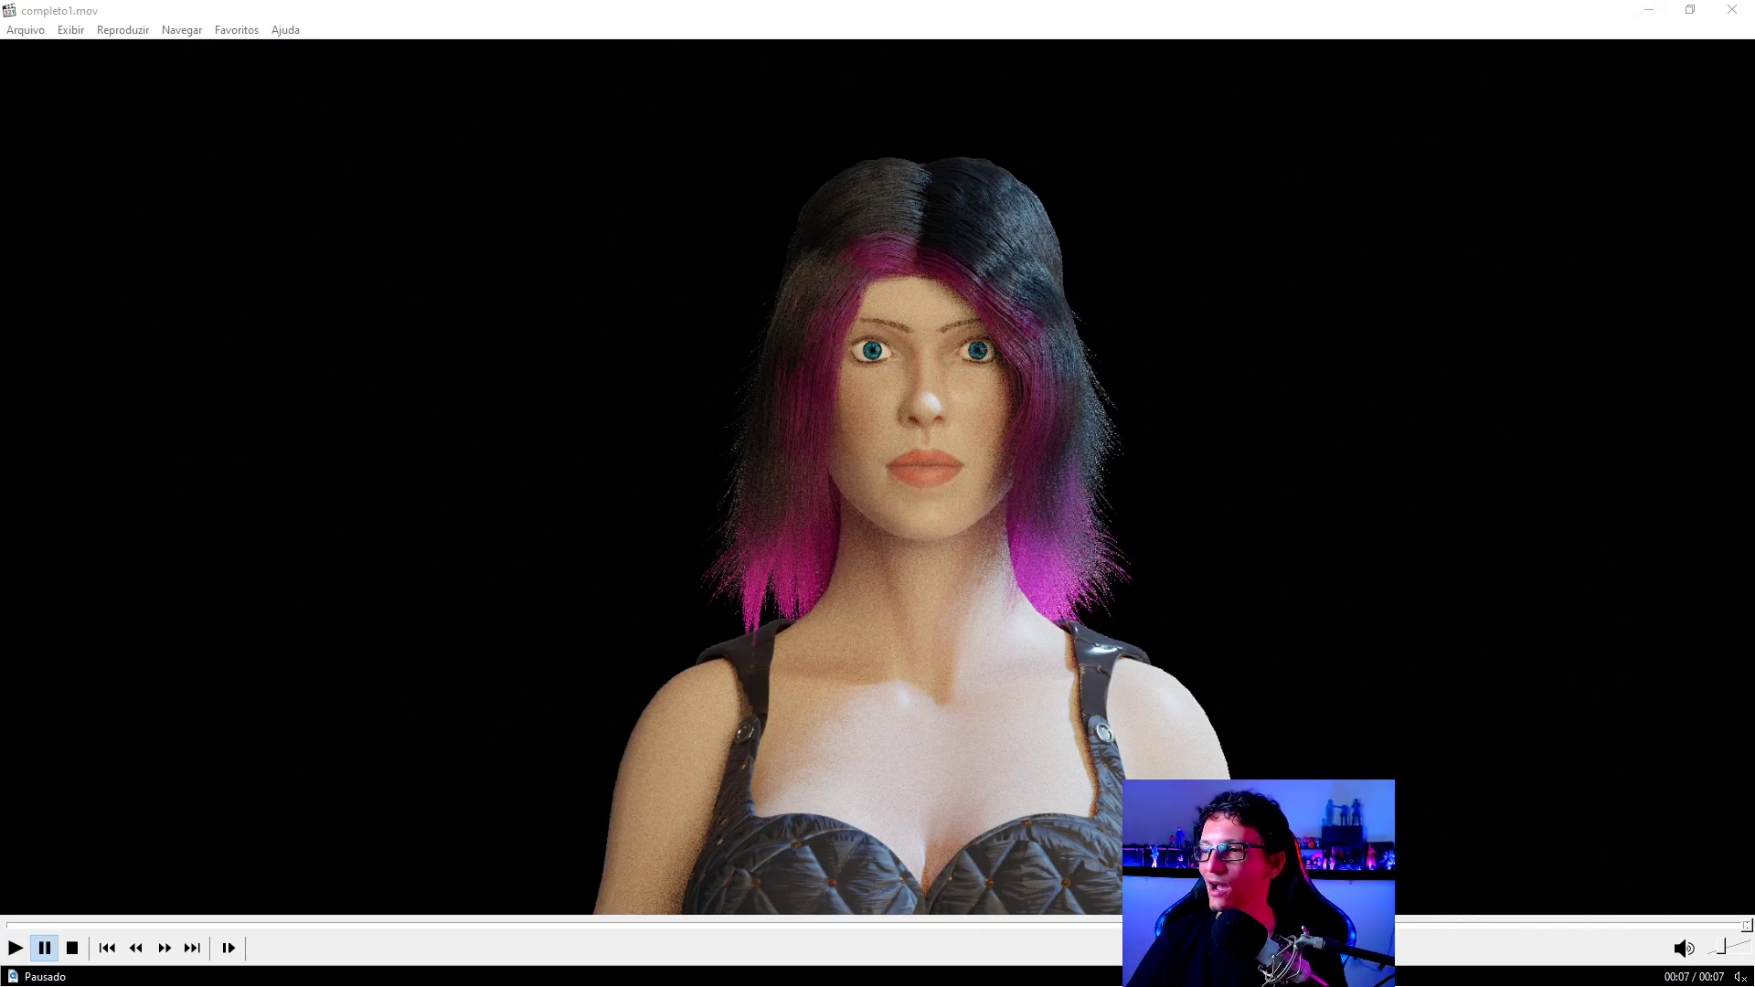
- Advance to the 'inscreva se correto.mov' subscribe clip, then minimize Media Player Classic to reveal eva10.png
left_click(1100, 367)
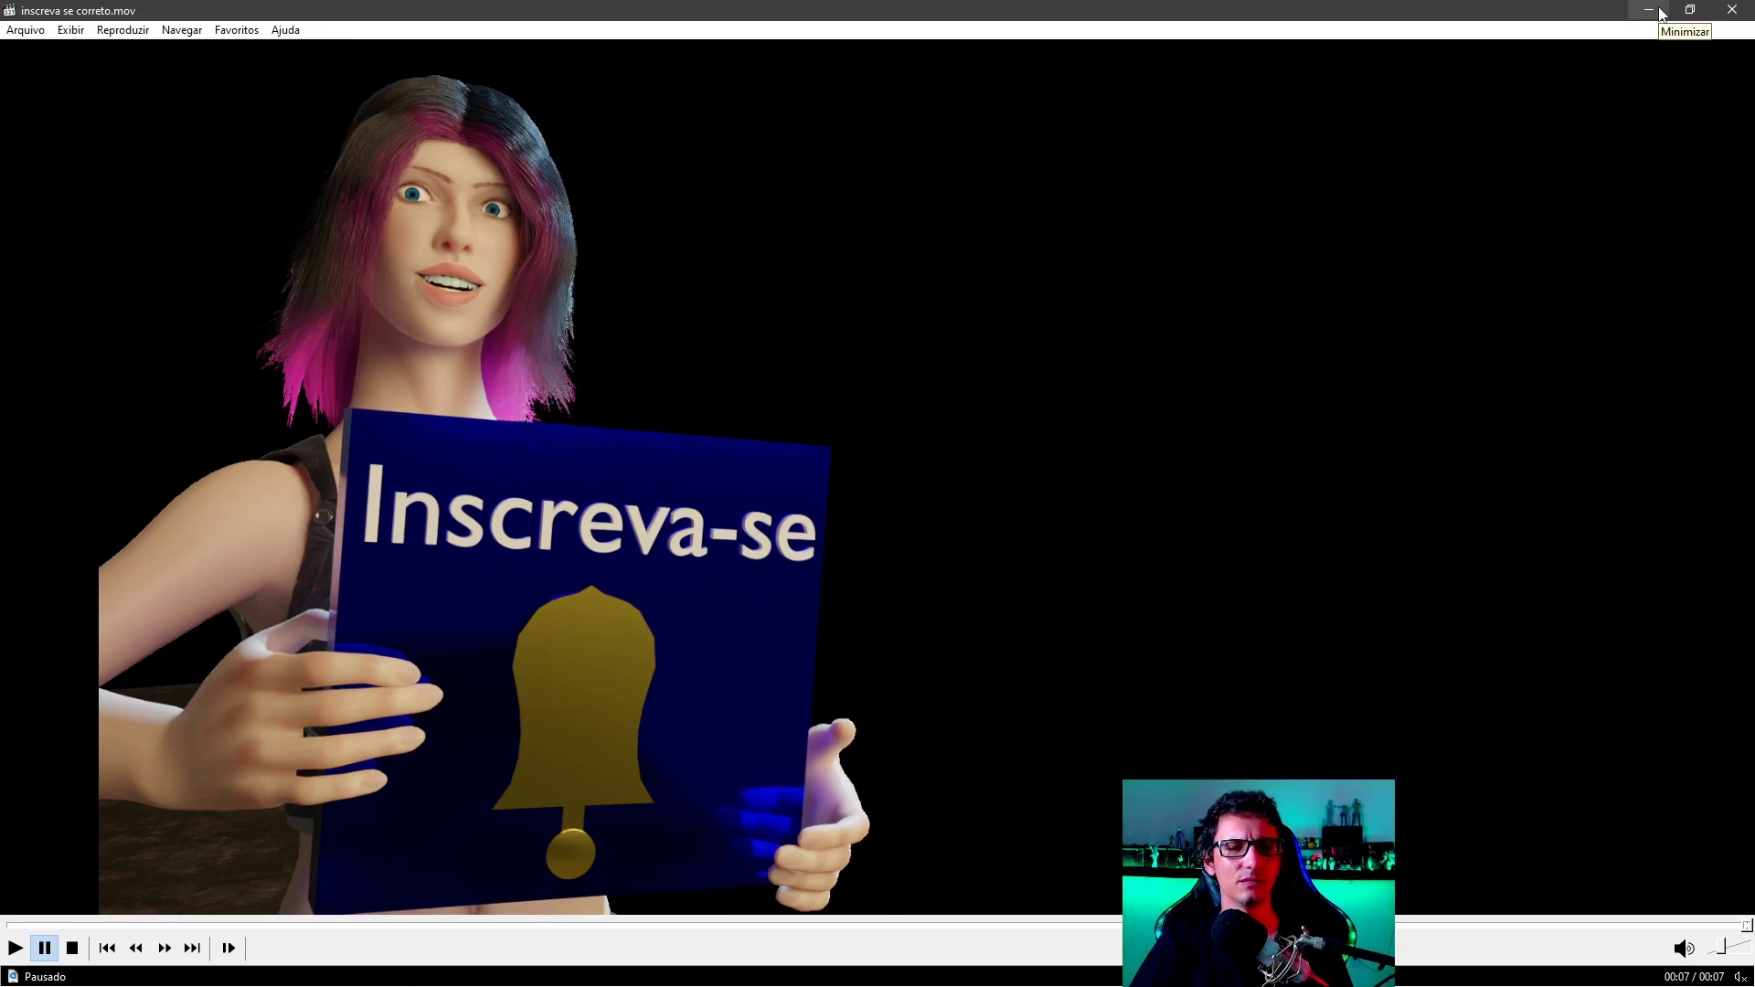
left_click(1661, 13)
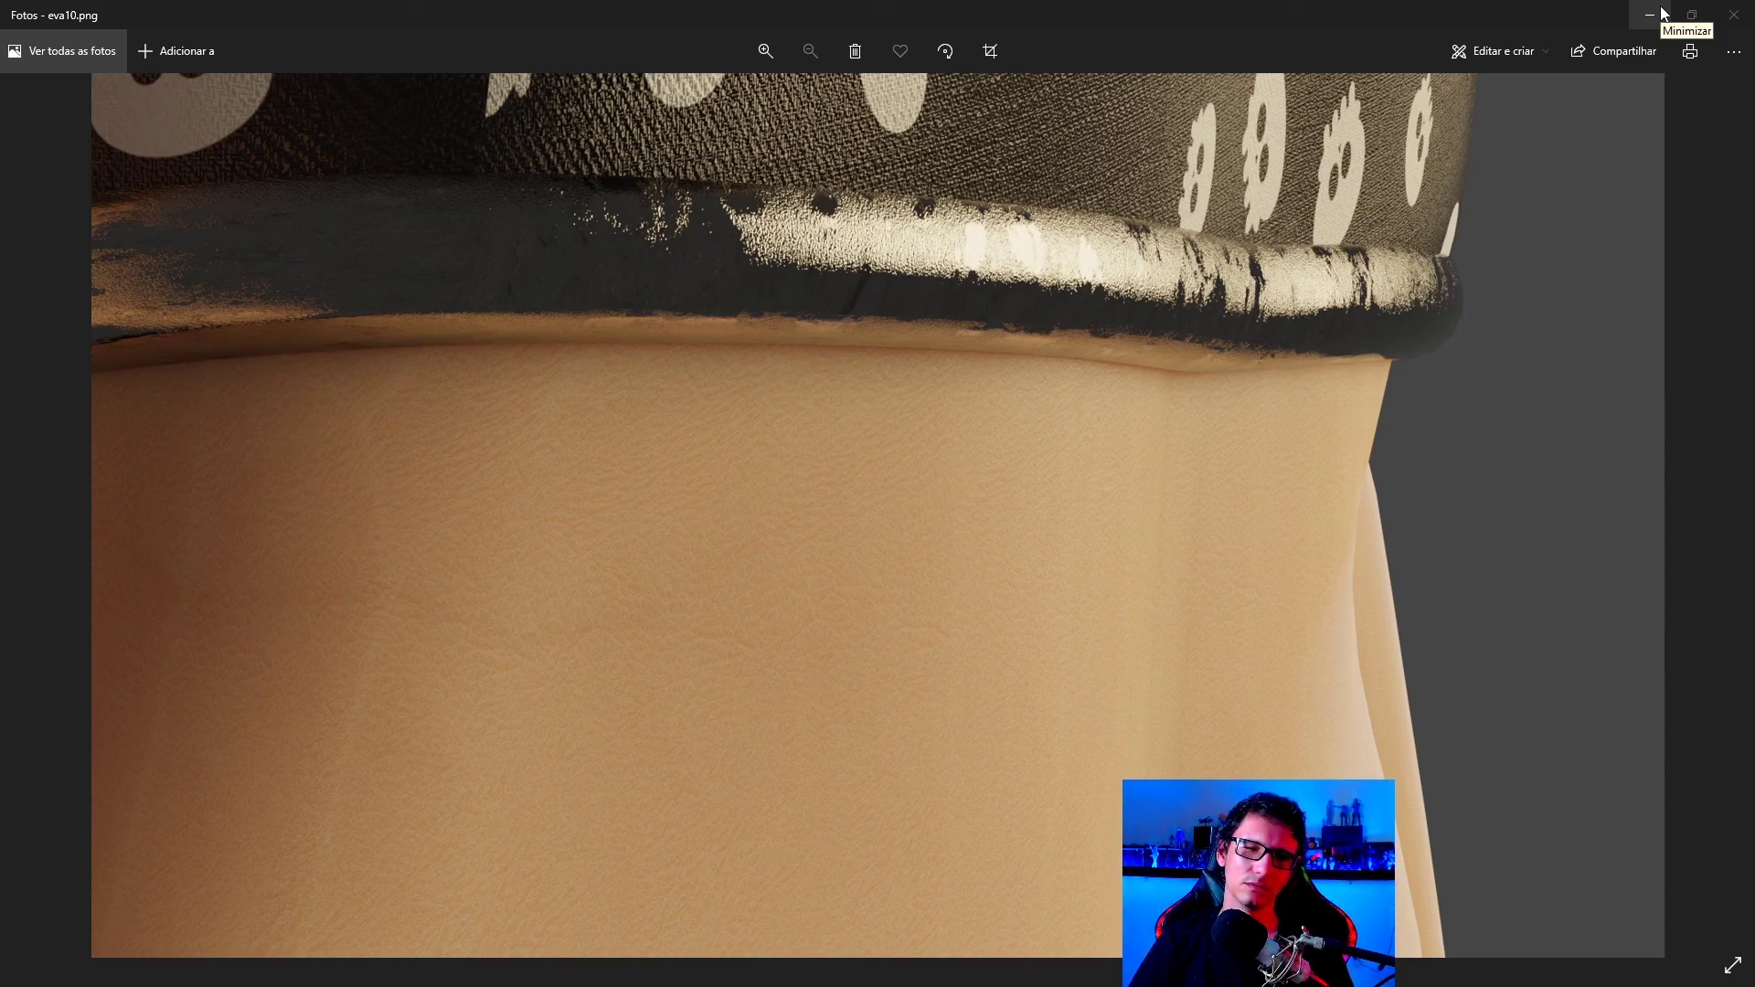
- Zoom eva10.png to 232% to inspect the skin texture, zoom back out, then return to Blender
scroll(394, 429, "up", 2)
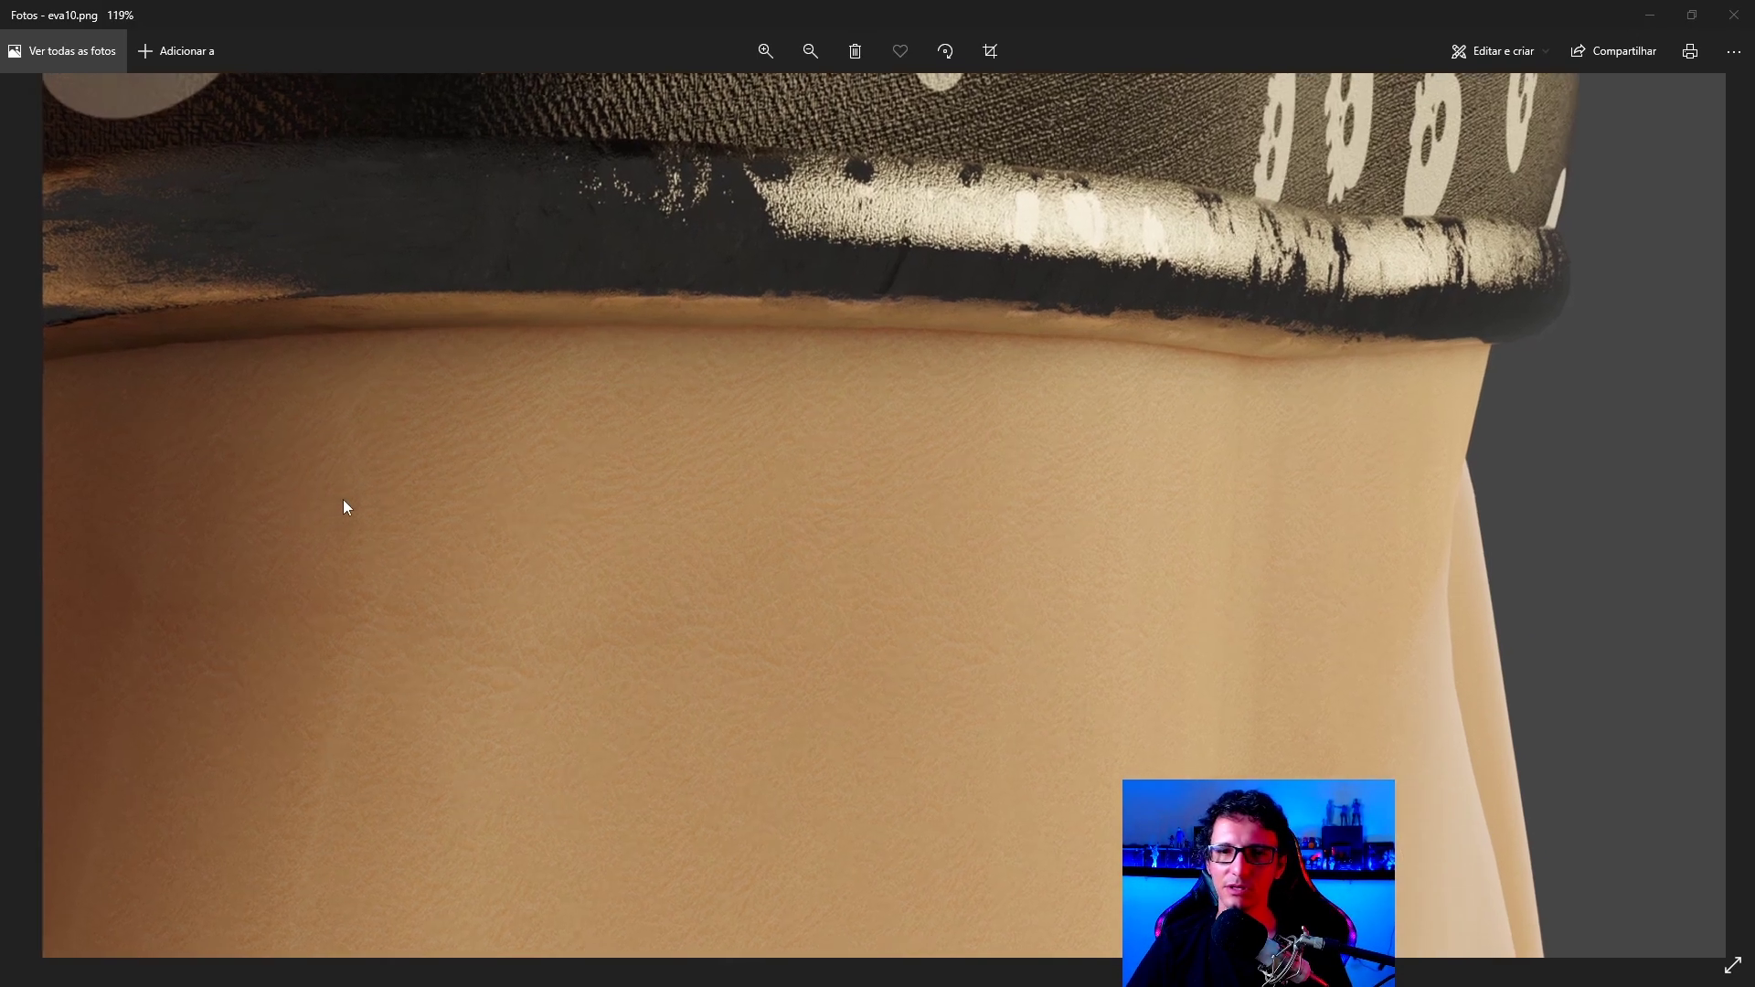
scroll(341, 502, "up", 2)
scroll(338, 545, "up", 1)
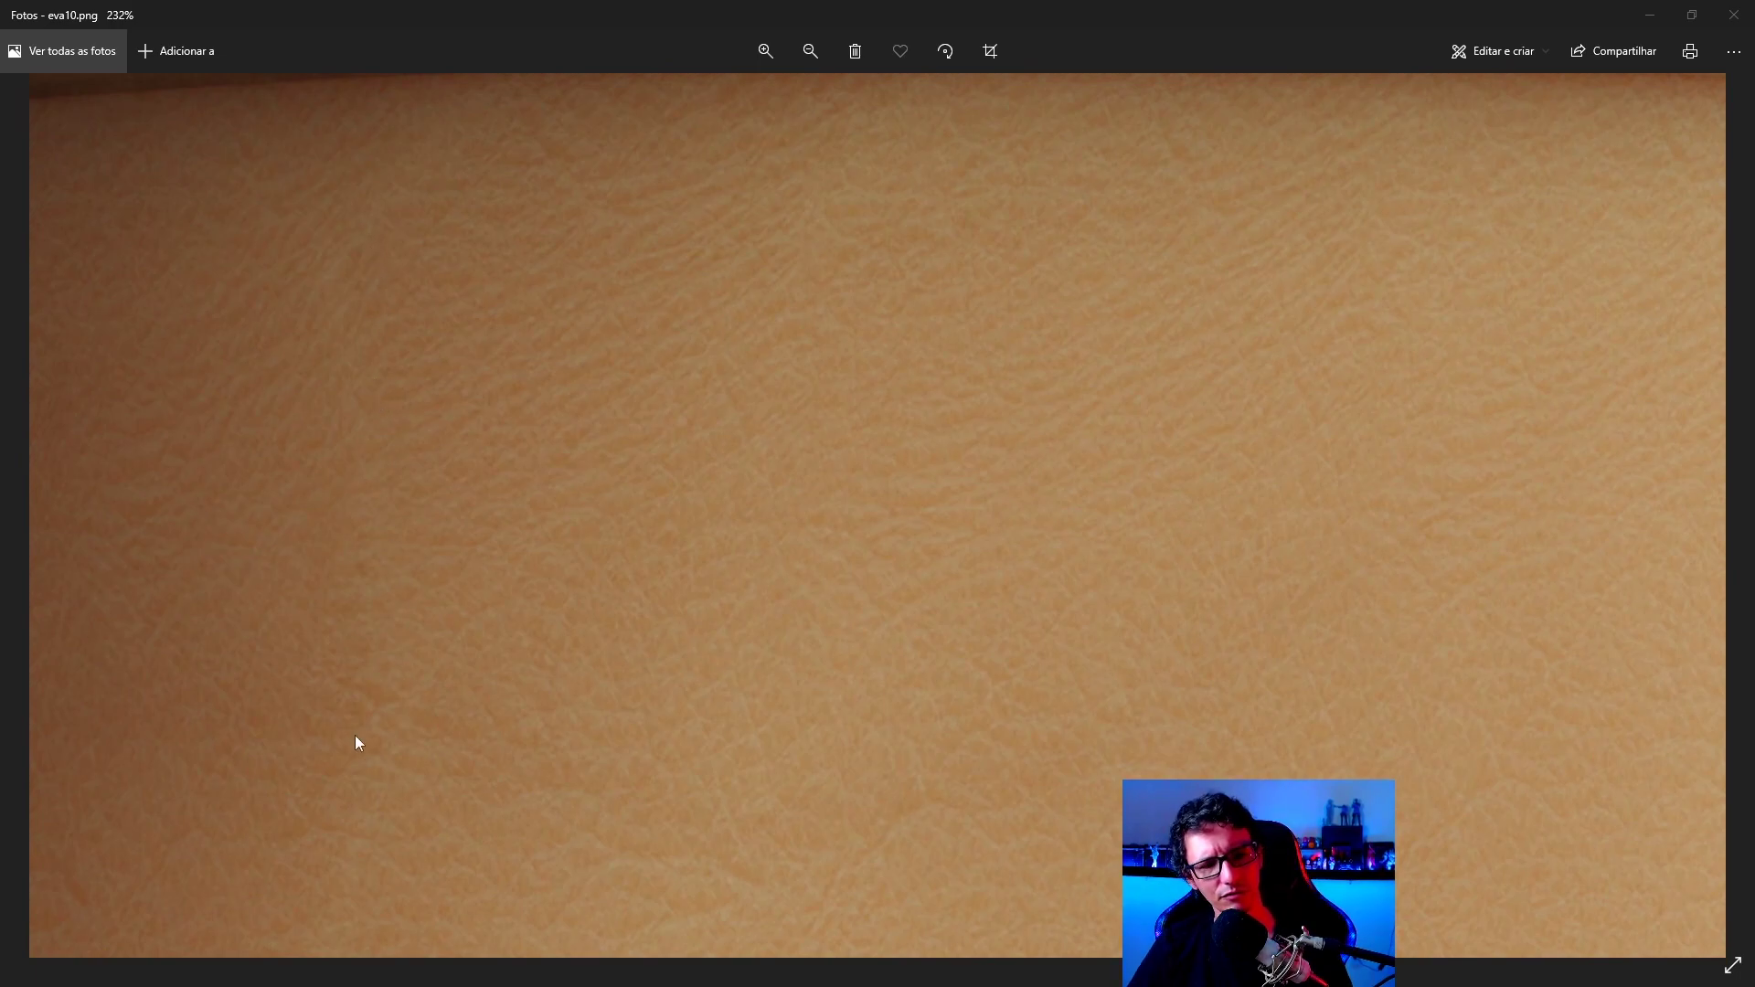
scroll(392, 496, "down", 1)
scroll(392, 625, "down", 2)
scroll(371, 358, "down", 2)
scroll(859, 594, "down", 1)
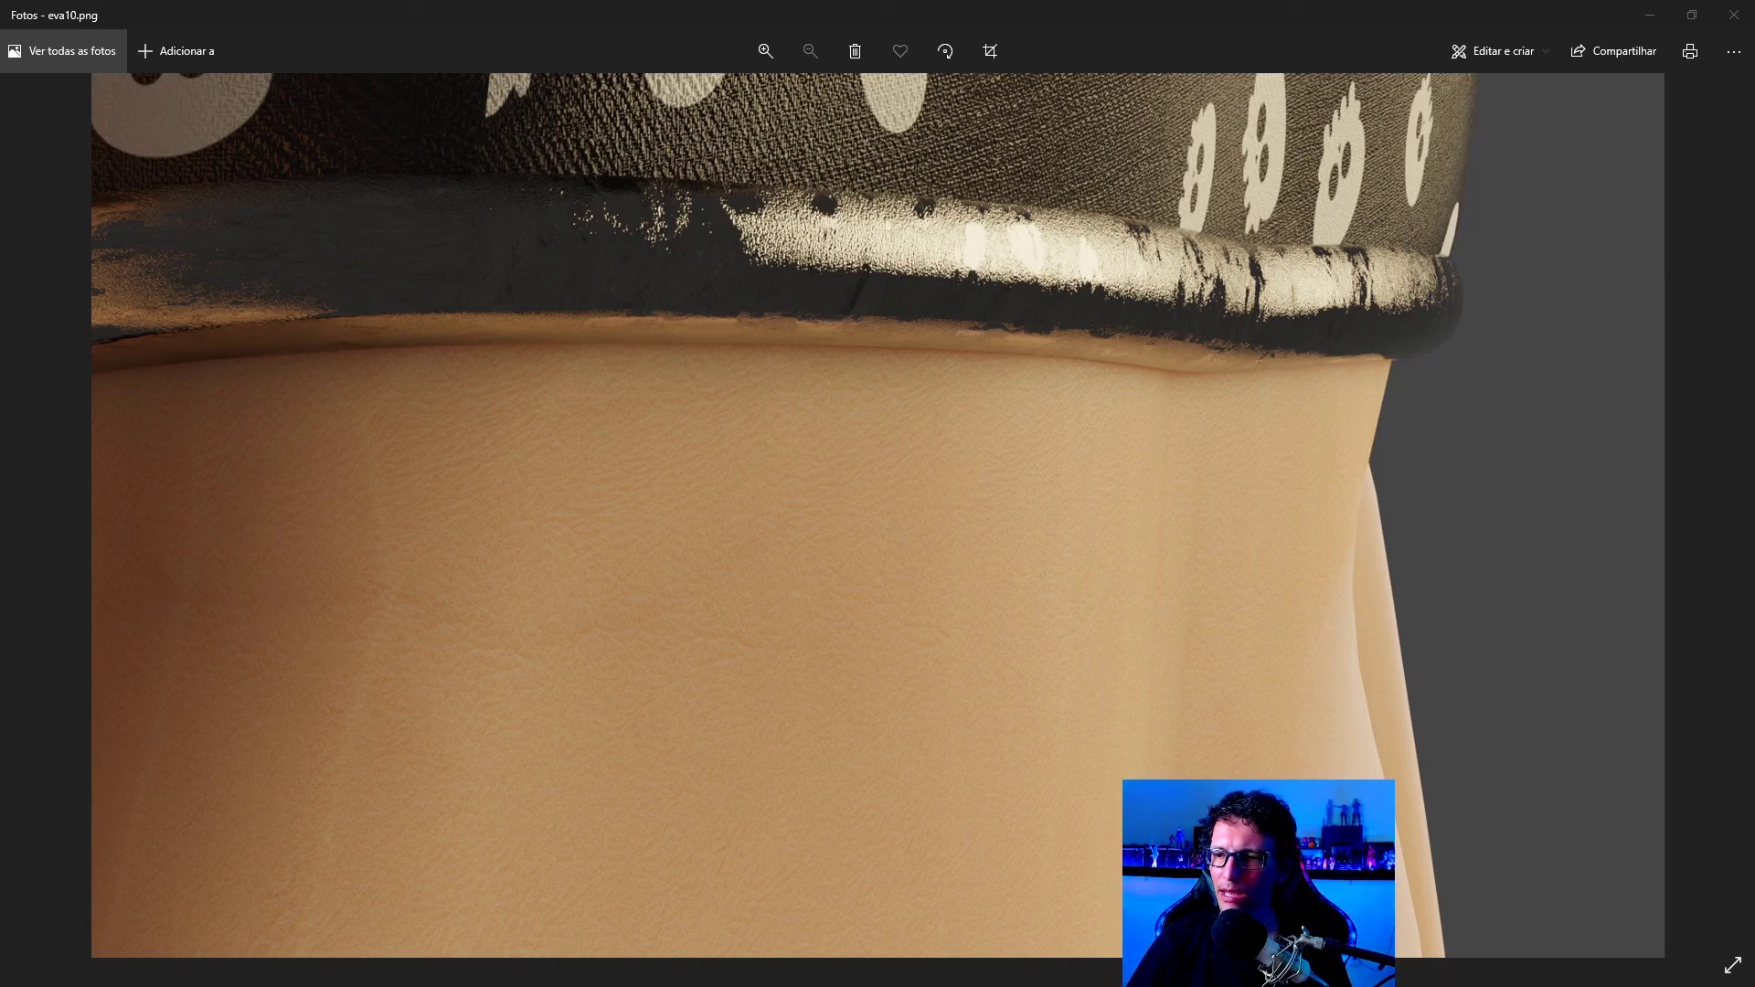
key("alt+Tab")
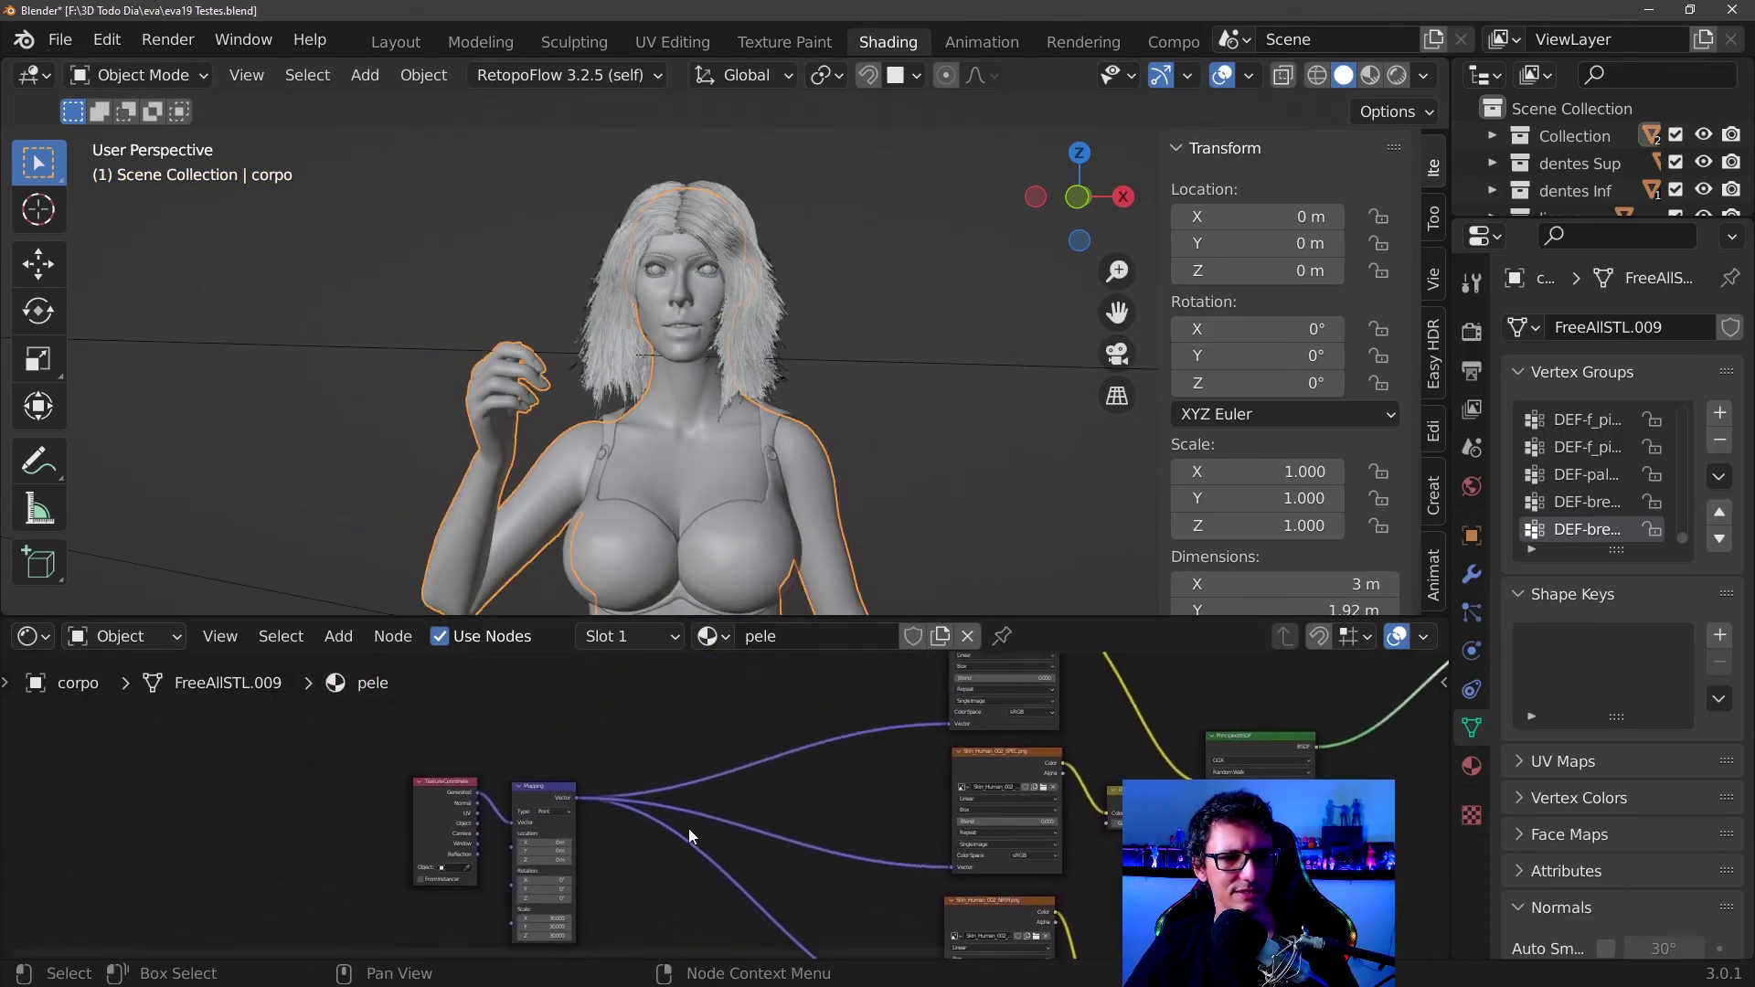
- Zoom in on the Texture Coordinate and Mapping nodes of the pele skin material
middle_click_drag(683, 812, 584, 748)
scroll(733, 660, "up", 2)
scroll(803, 781, "up", 1)
scroll(843, 791, "up", 2)
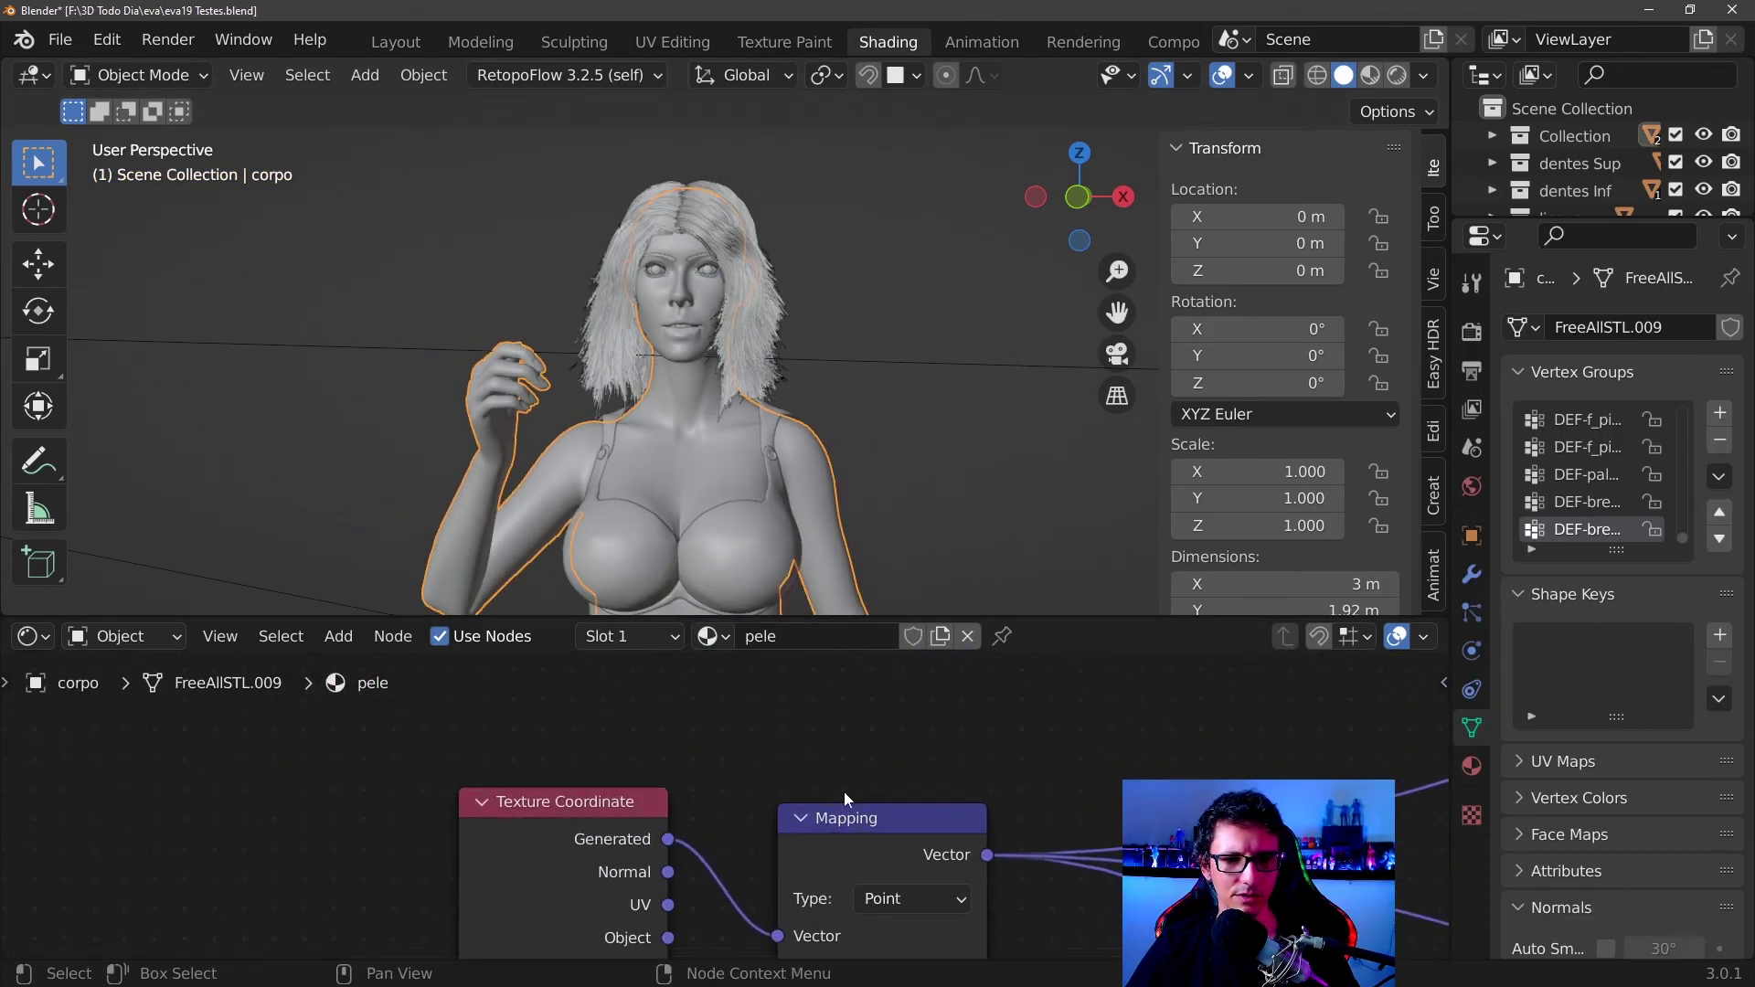
middle_click_drag(843, 809, 852, 737)
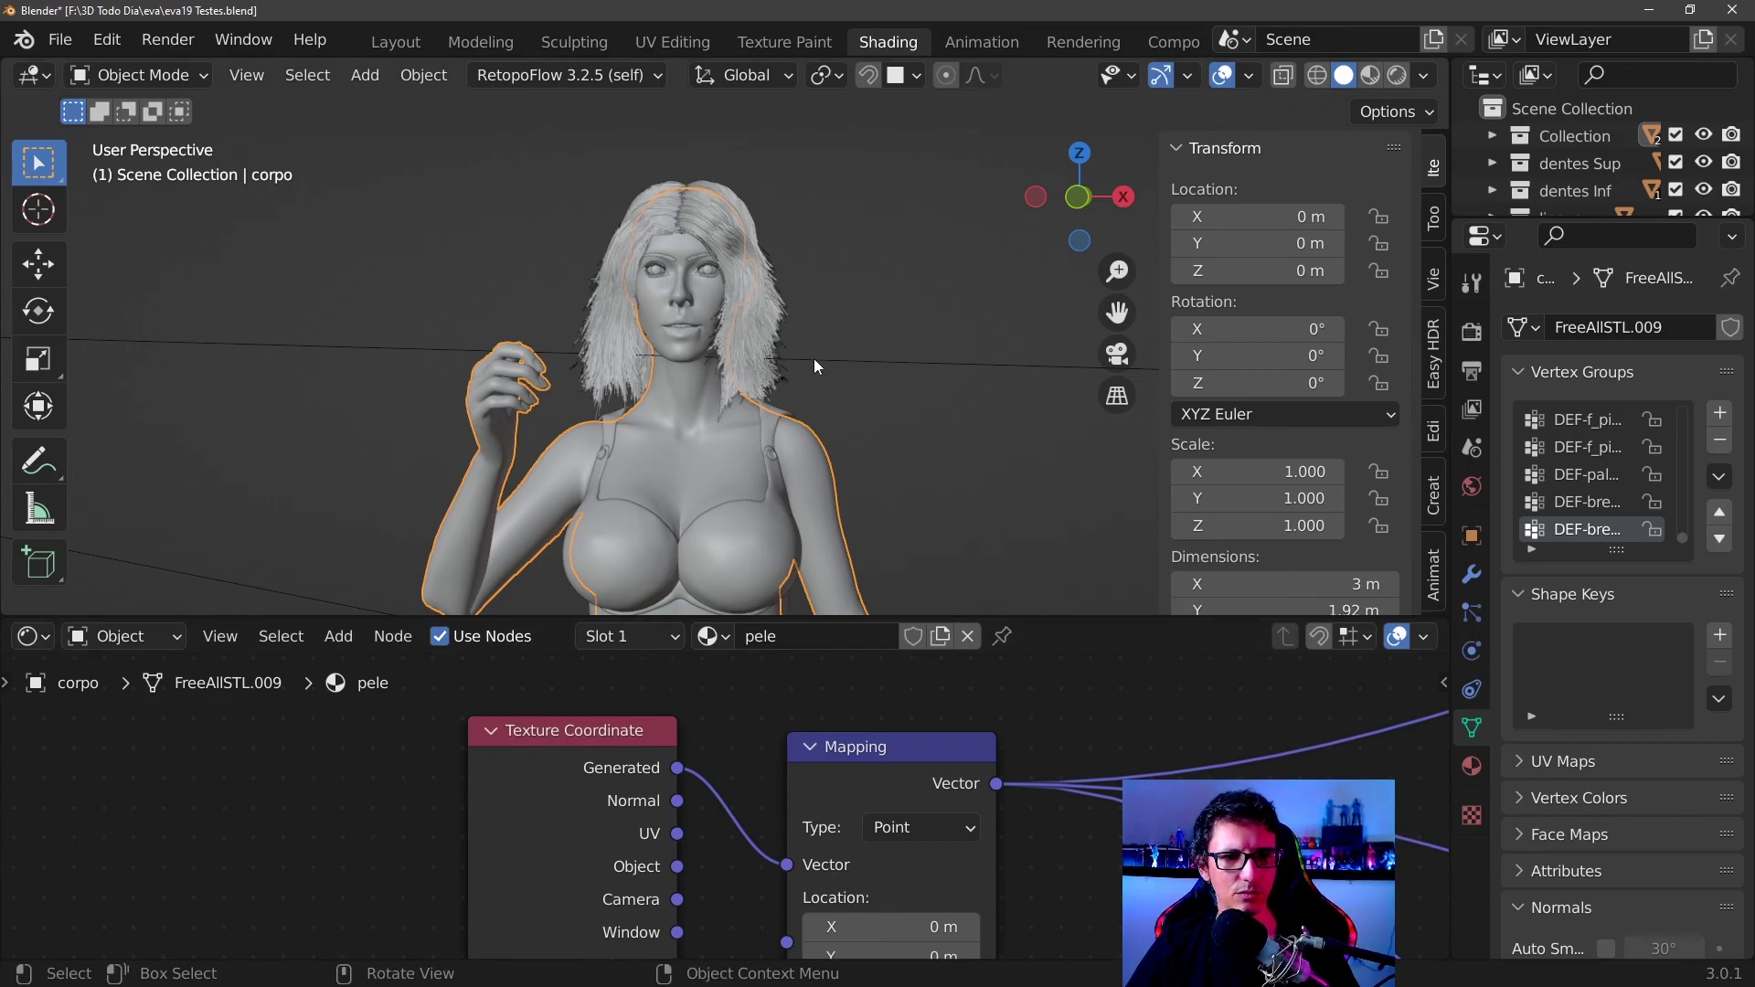
- Zoom out and frame the full pele node tree, from image textures to shader and output
scroll(640, 763, "down", 2)
scroll(552, 755, "down", 2)
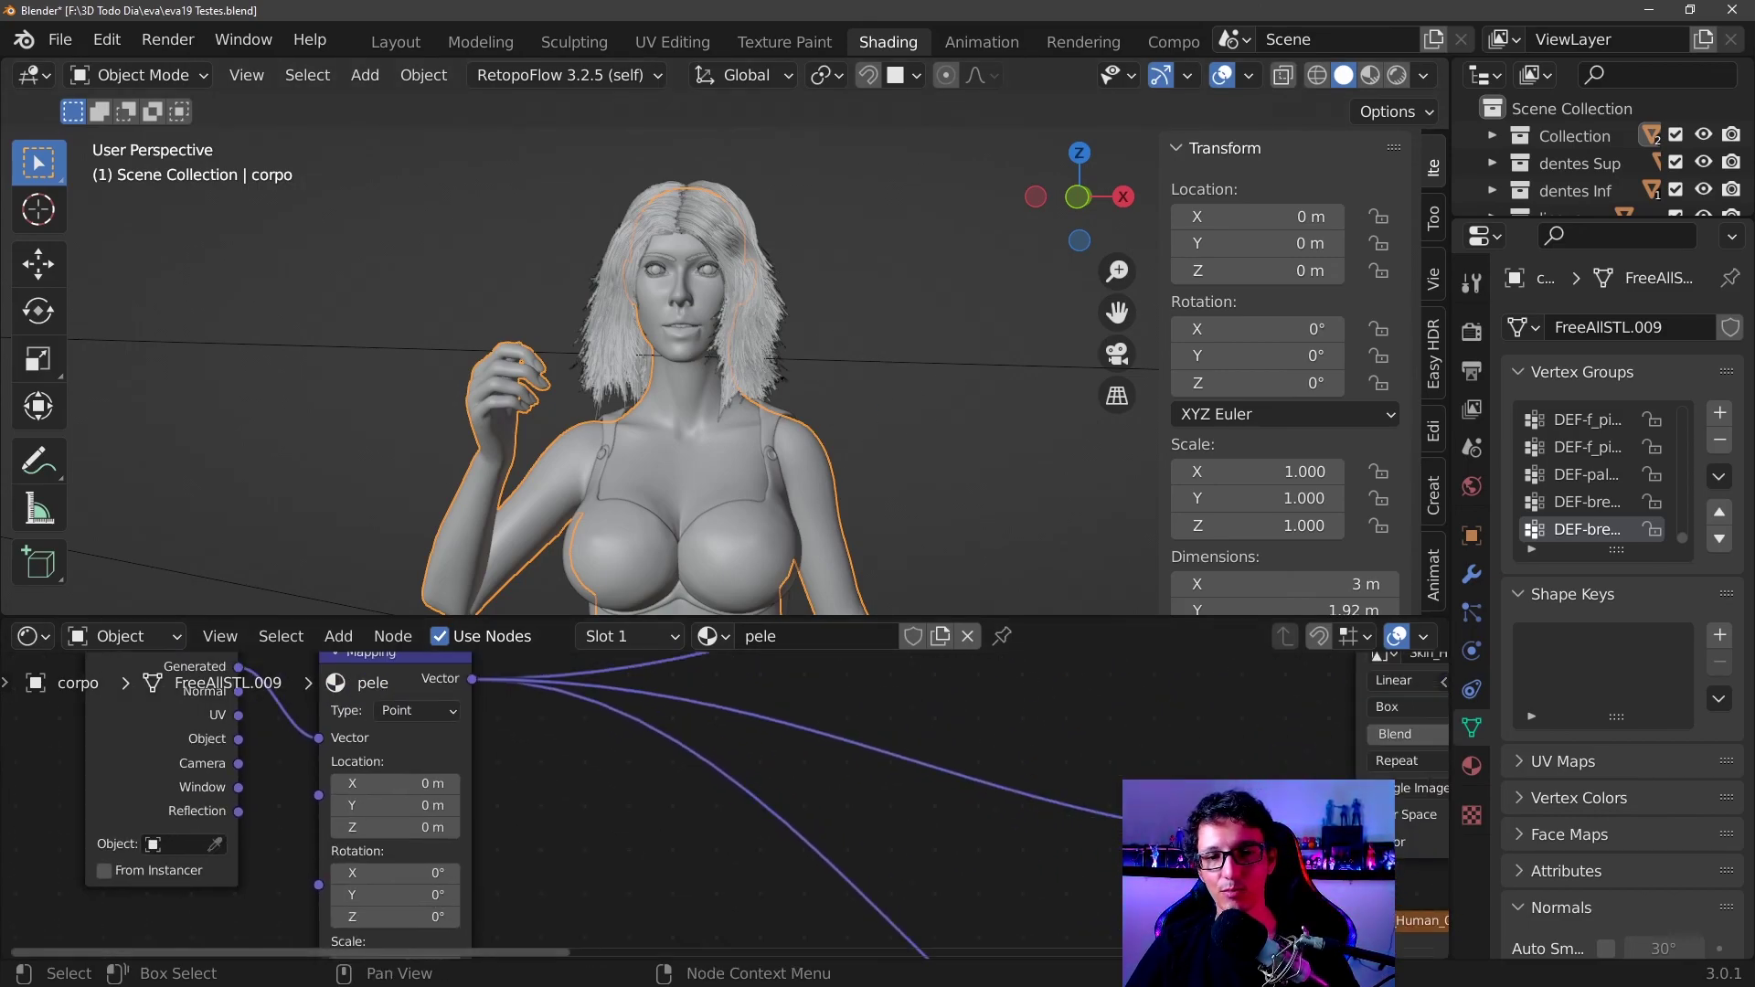
scroll(1011, 700, "down", 2)
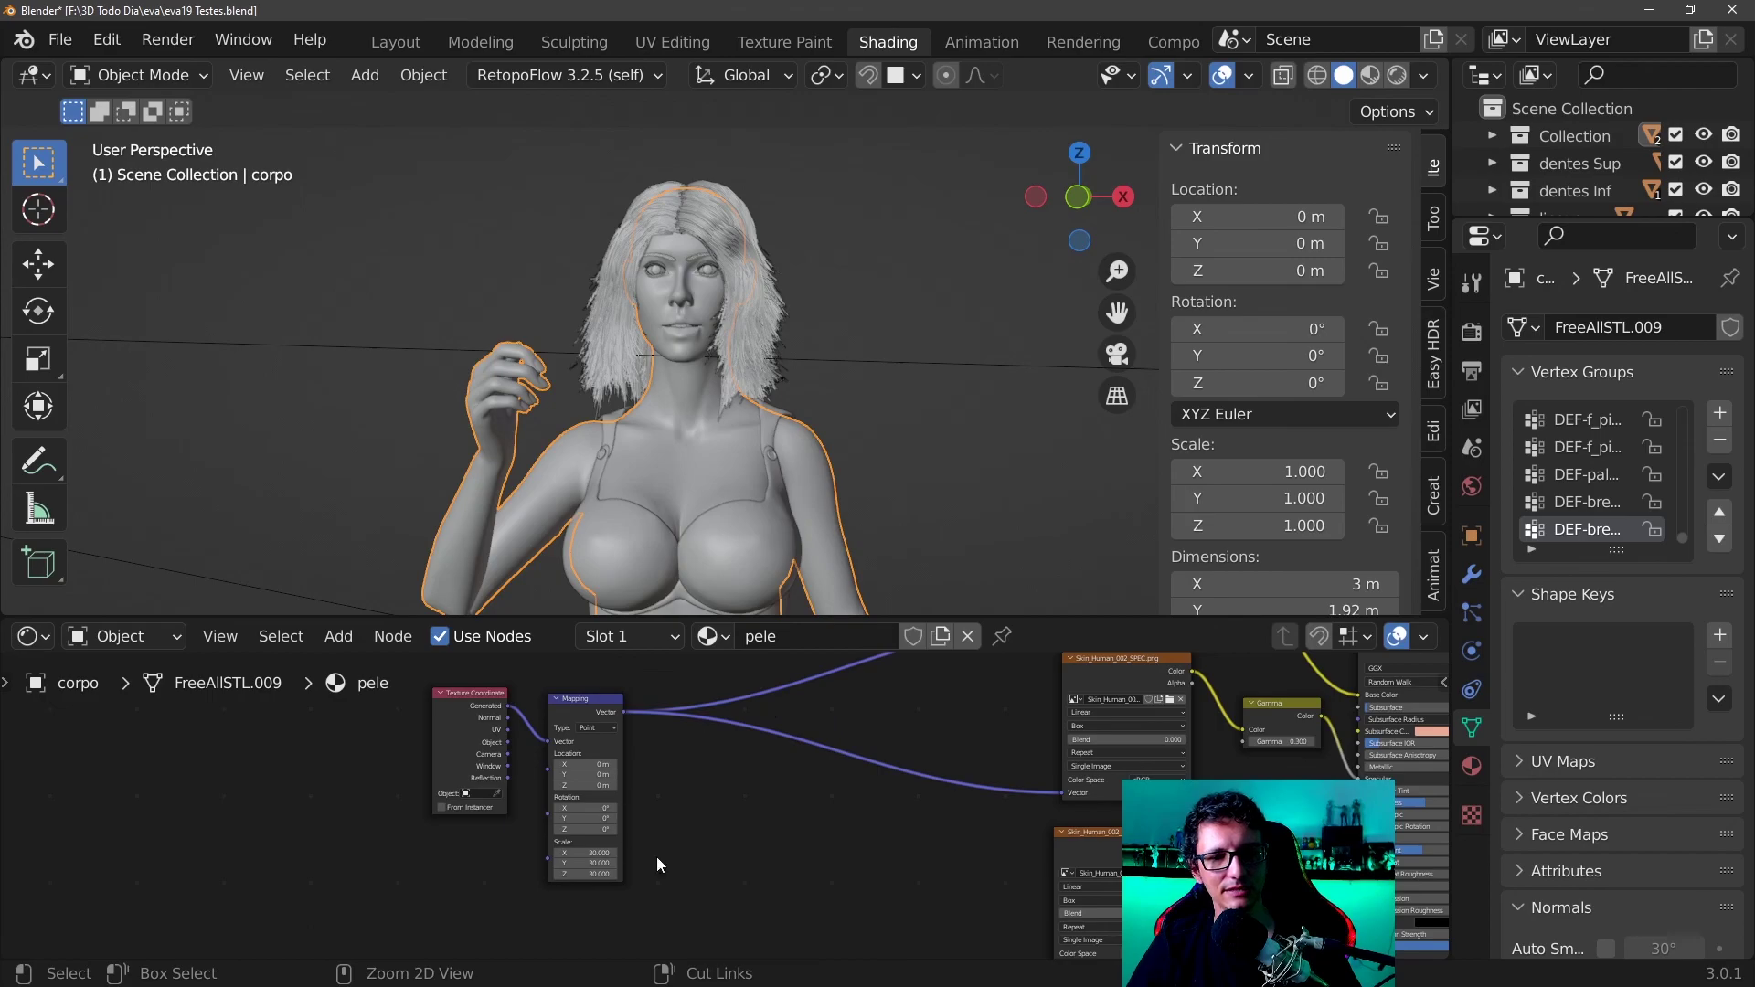
scroll(643, 771, "down", 2)
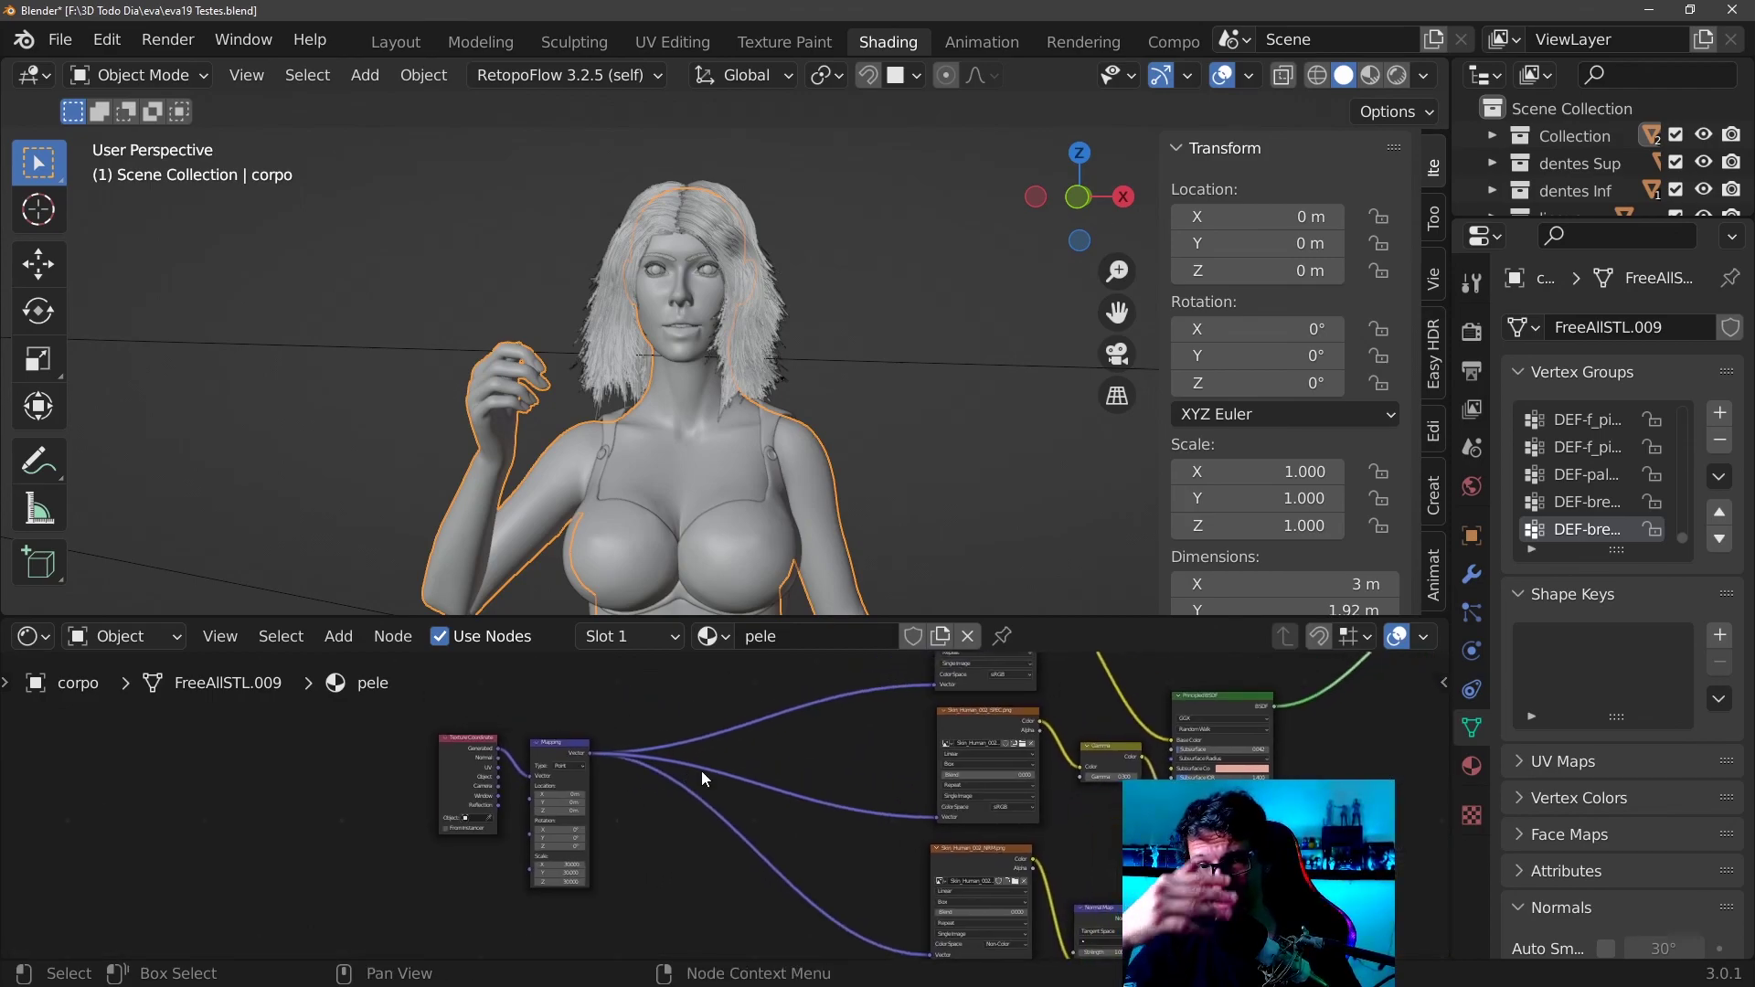
scroll(700, 771, "down", 2)
mouse_move(969, 777)
middle_mouse_down()
mouse_move(859, 751)
mouse_move(797, 813)
middle_mouse_up()
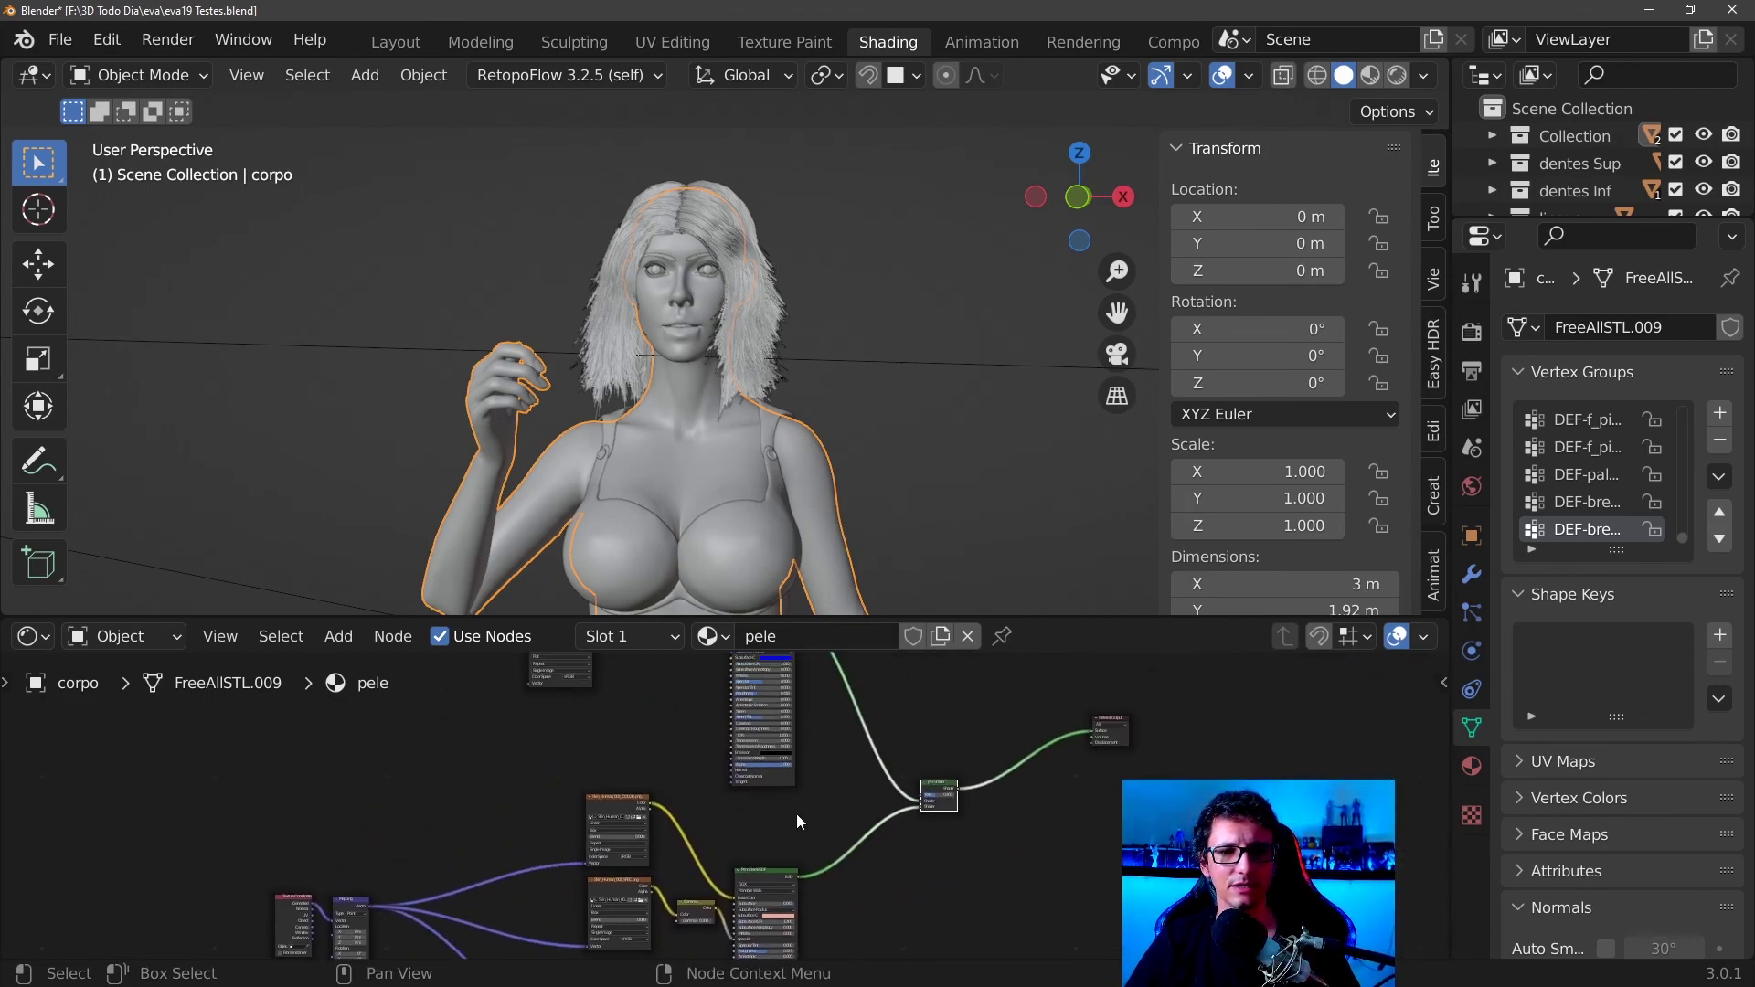
scroll(797, 813, "down", 2)
middle_click_drag(973, 776, 986, 744)
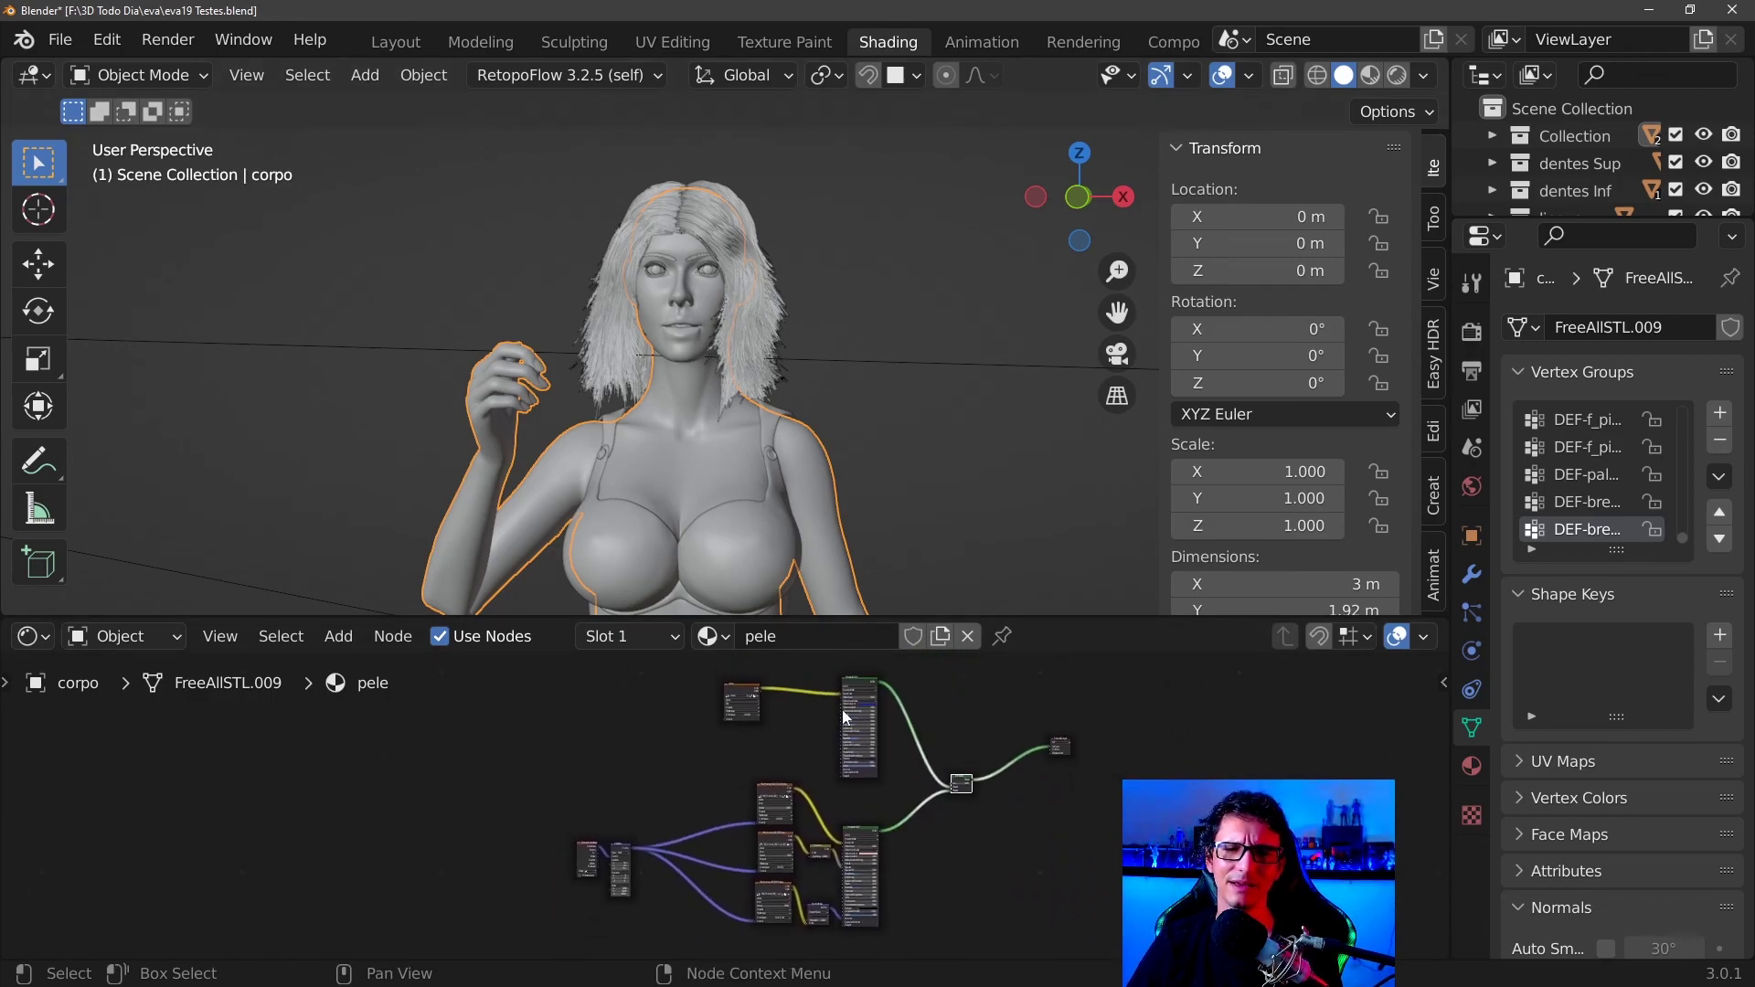